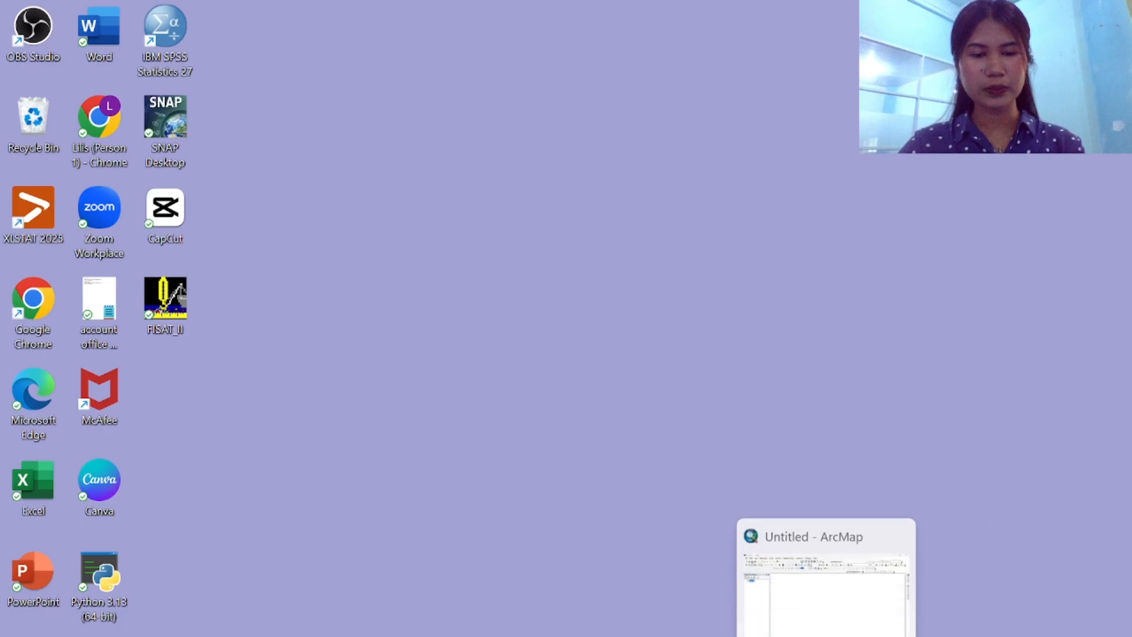
Step: Switch to ArcMap and add the scanned map 048.jpg from the DATA DIGIT folder as a layer
click(827, 635)
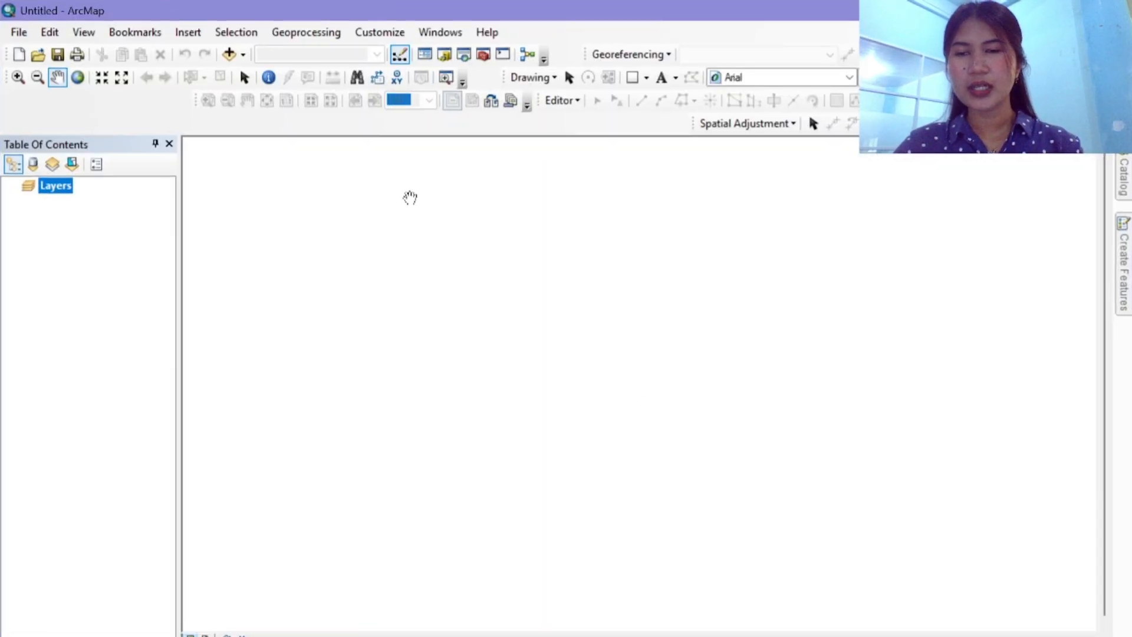
click(243, 54)
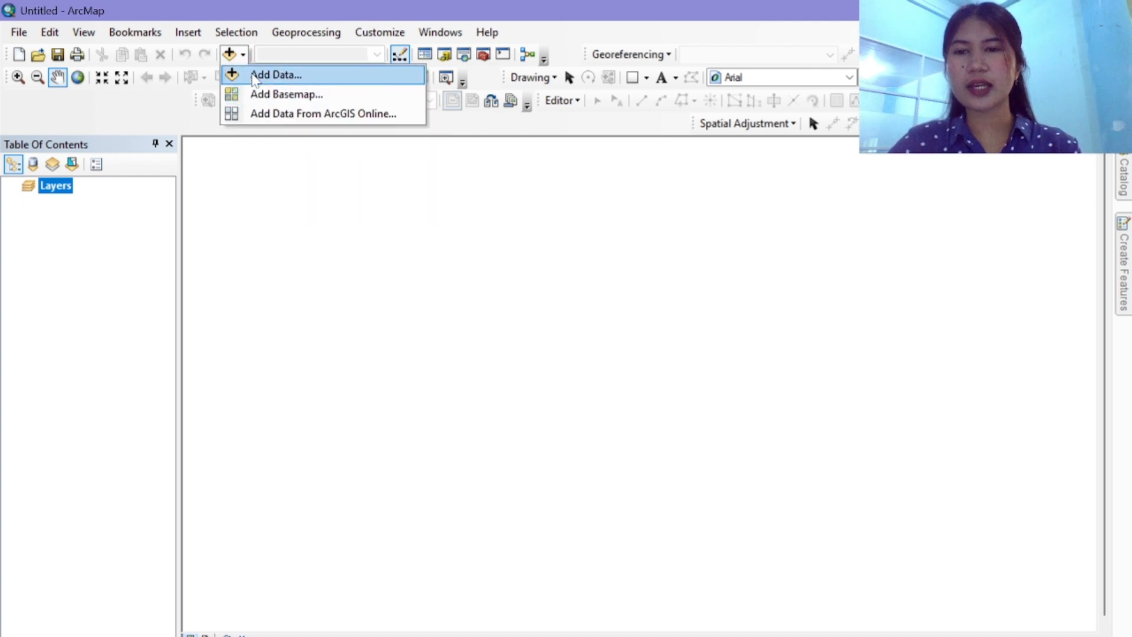
click(254, 76)
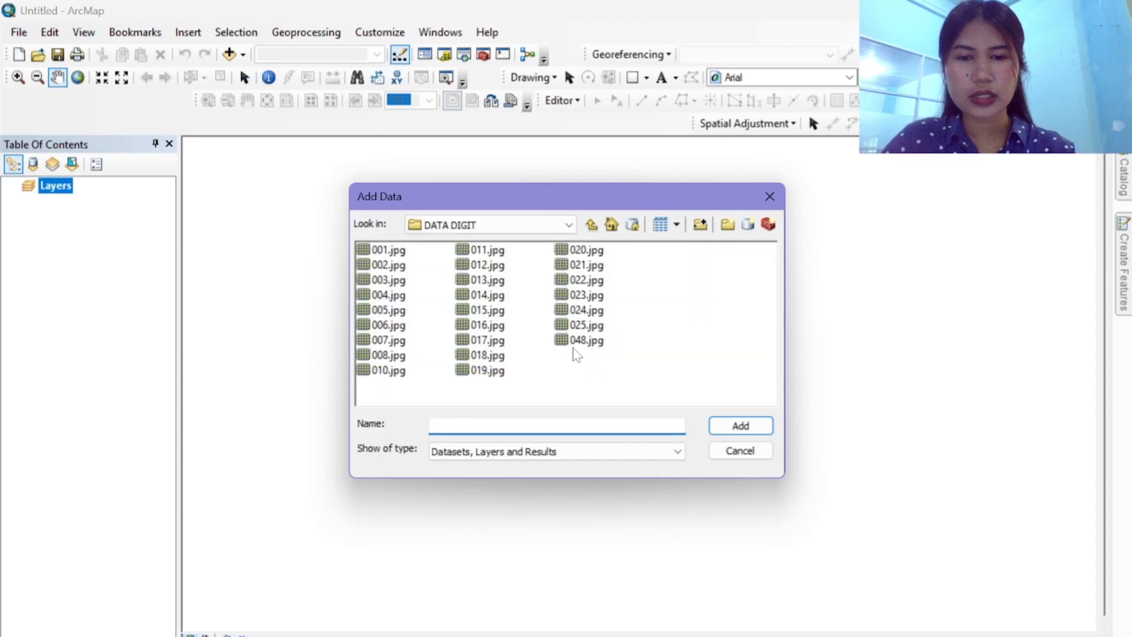
click(571, 343)
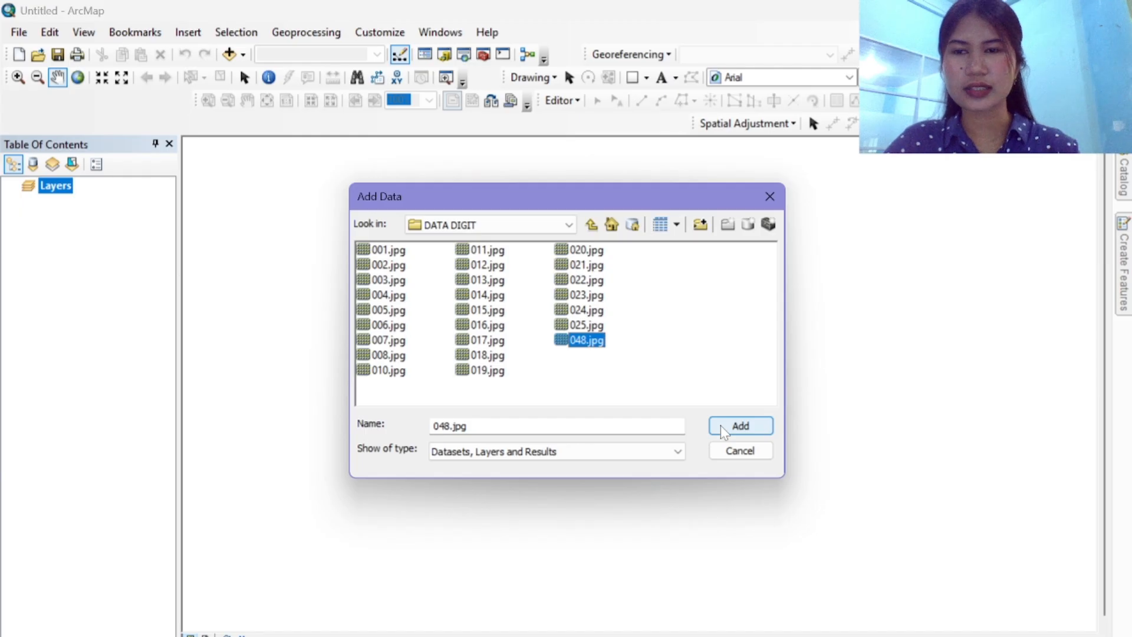
click(723, 430)
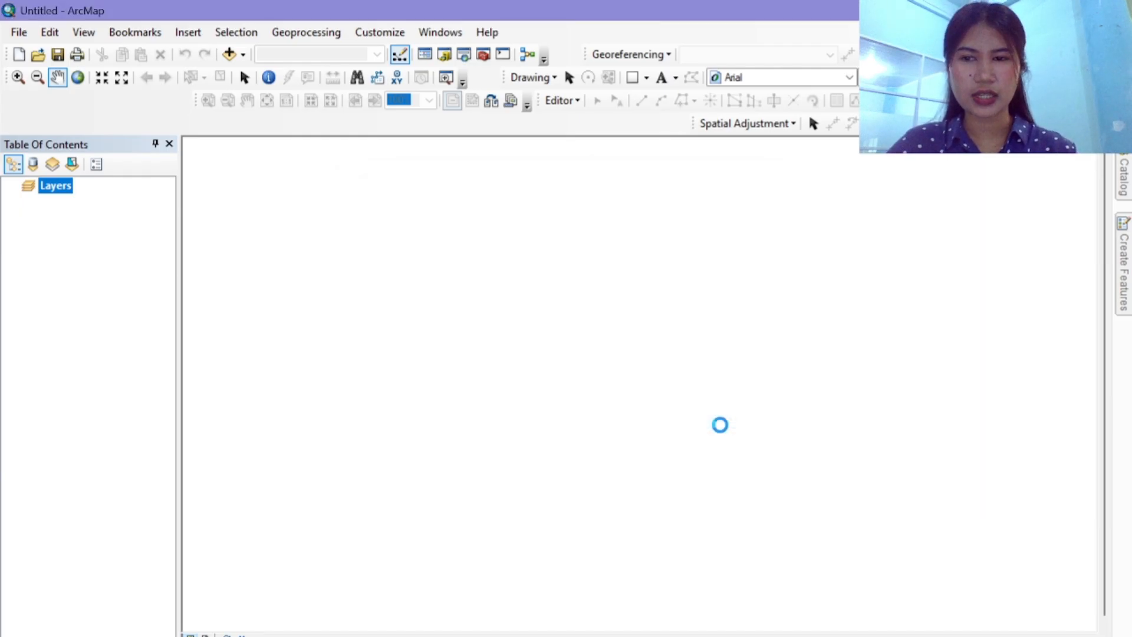
click(707, 427)
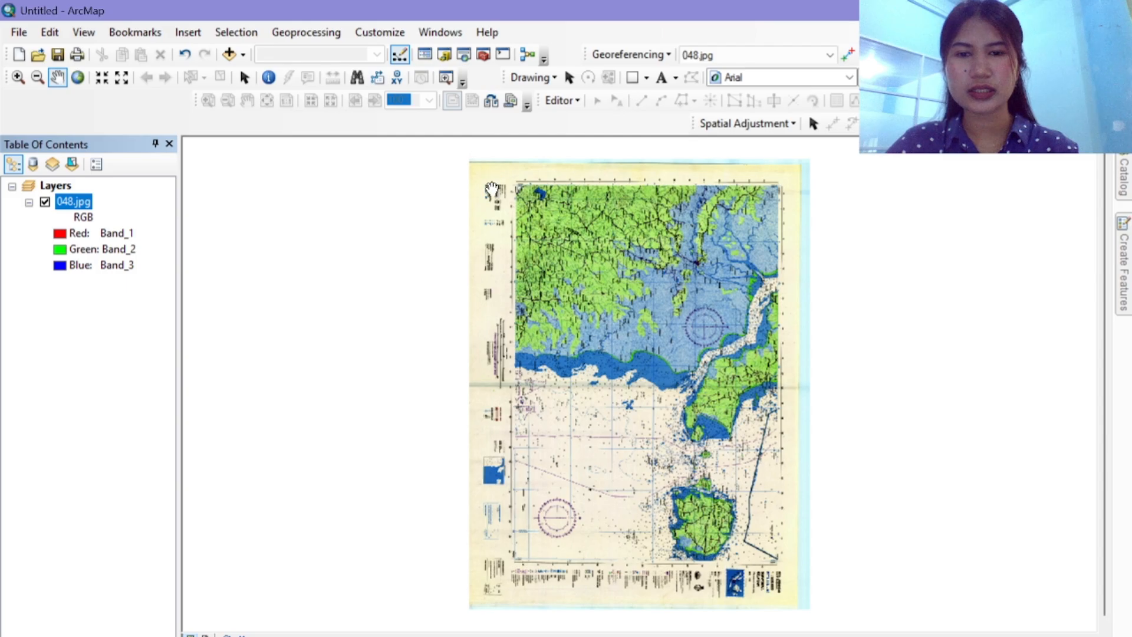
Step: Set the data frame's coordinate system to the favorite WGS 1984
right_click(493, 190)
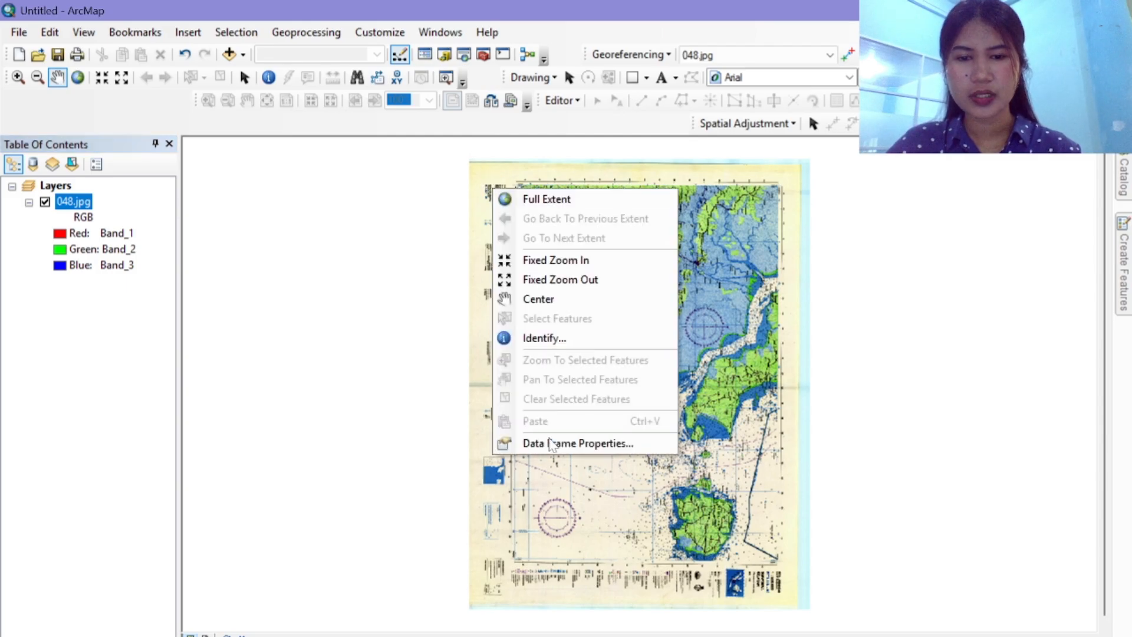
click(554, 443)
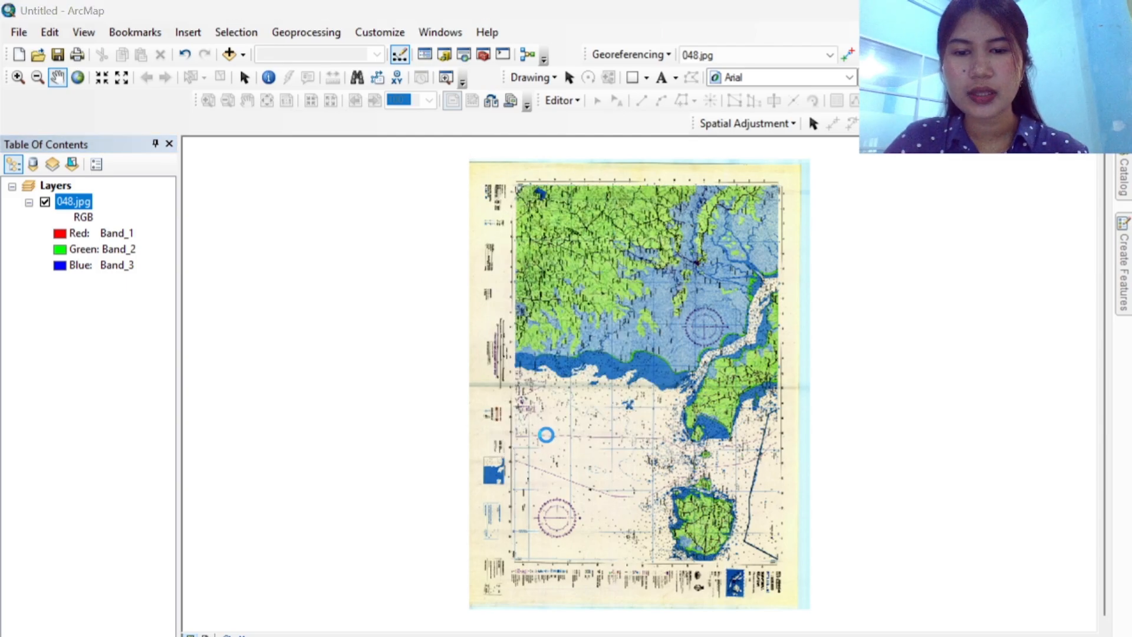
click(453, 193)
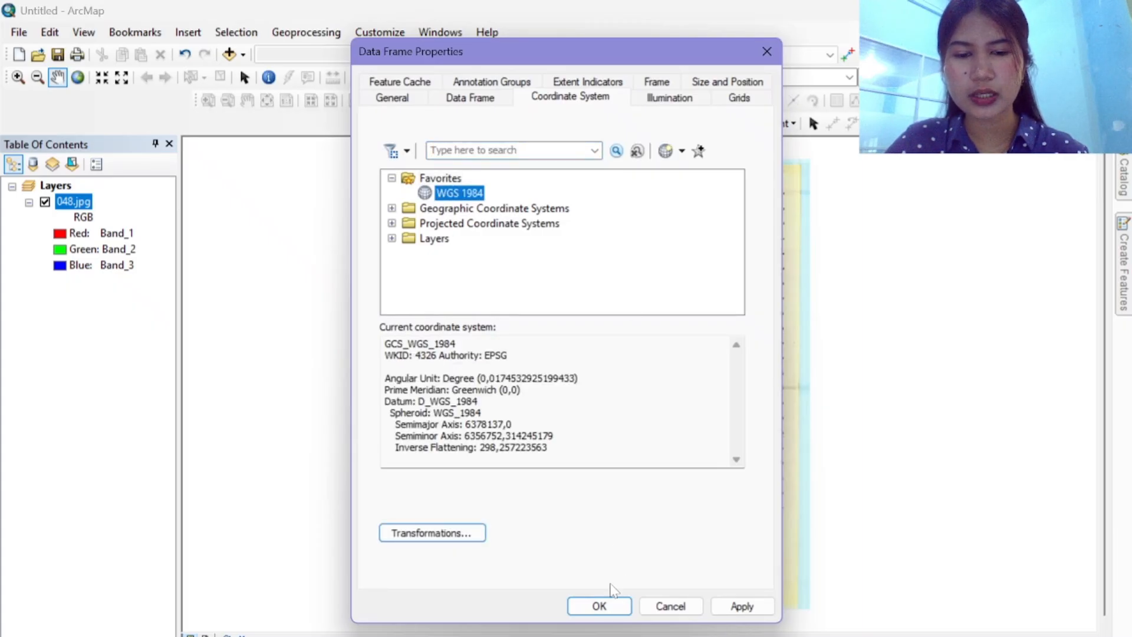
click(599, 606)
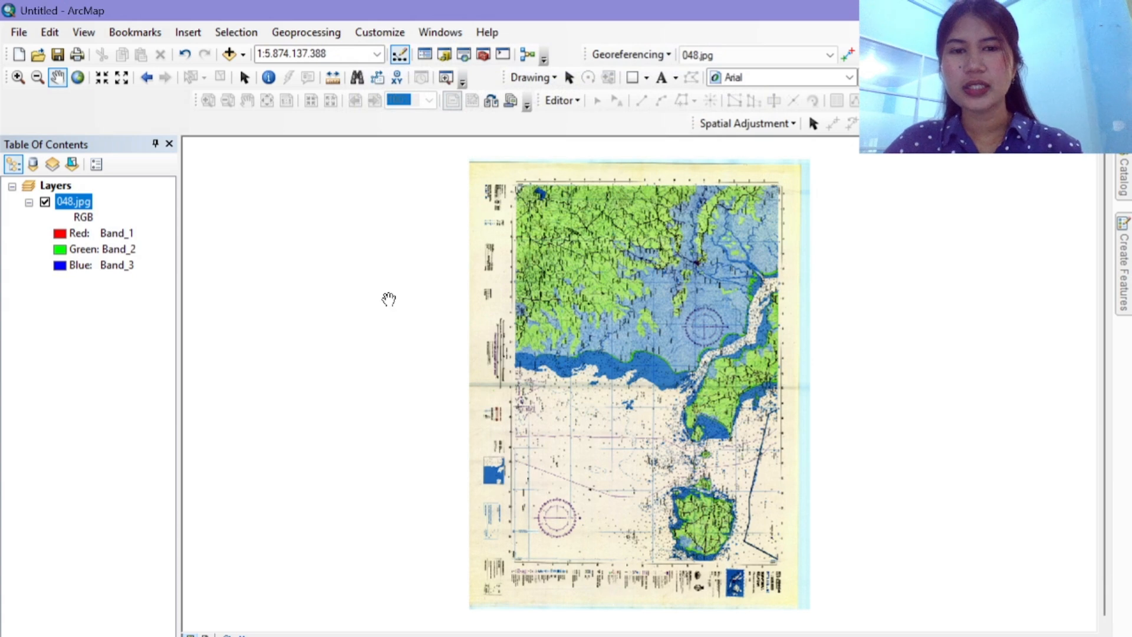
Step: Place the first georeferencing control point on the grid-line intersection at the scanned map frame's upper-left corner
click(18, 78)
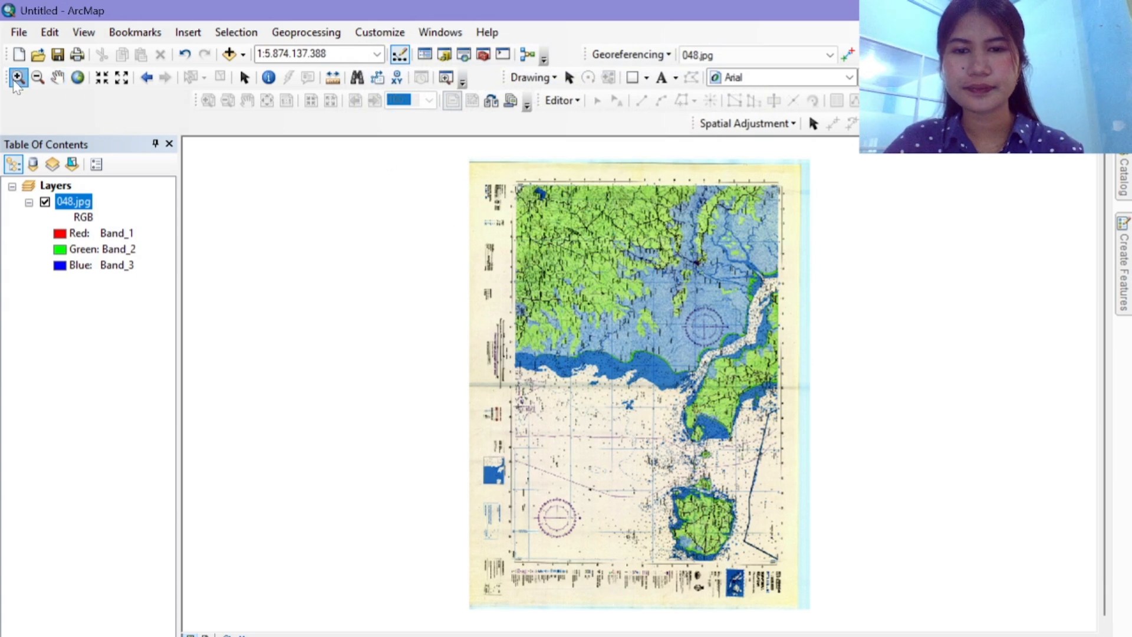
drag(490, 172, 537, 211)
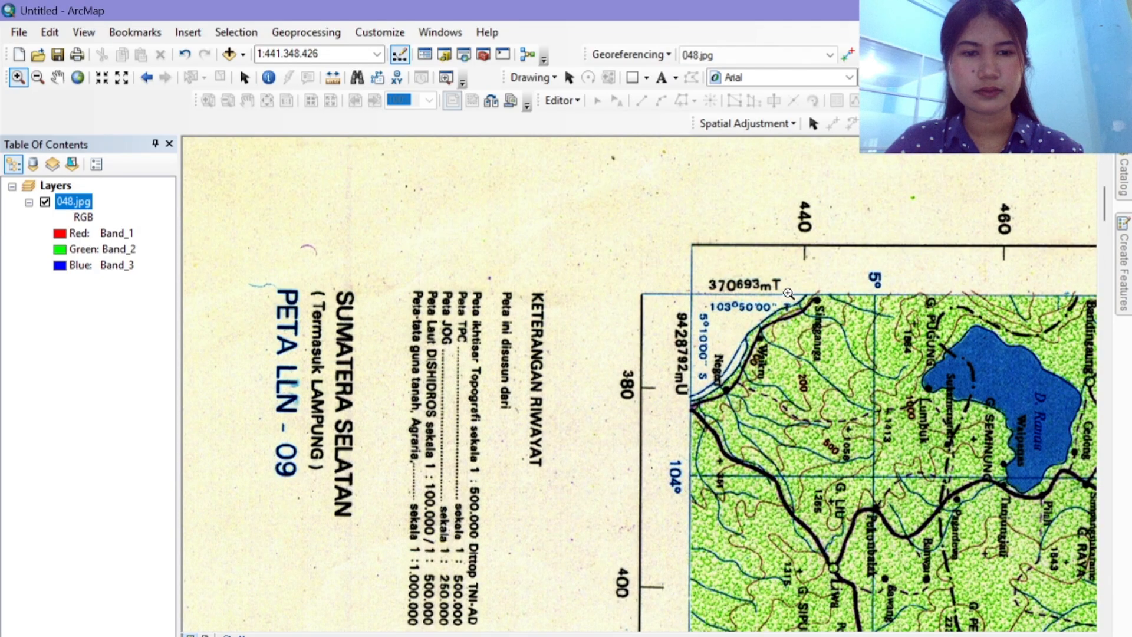
click(57, 78)
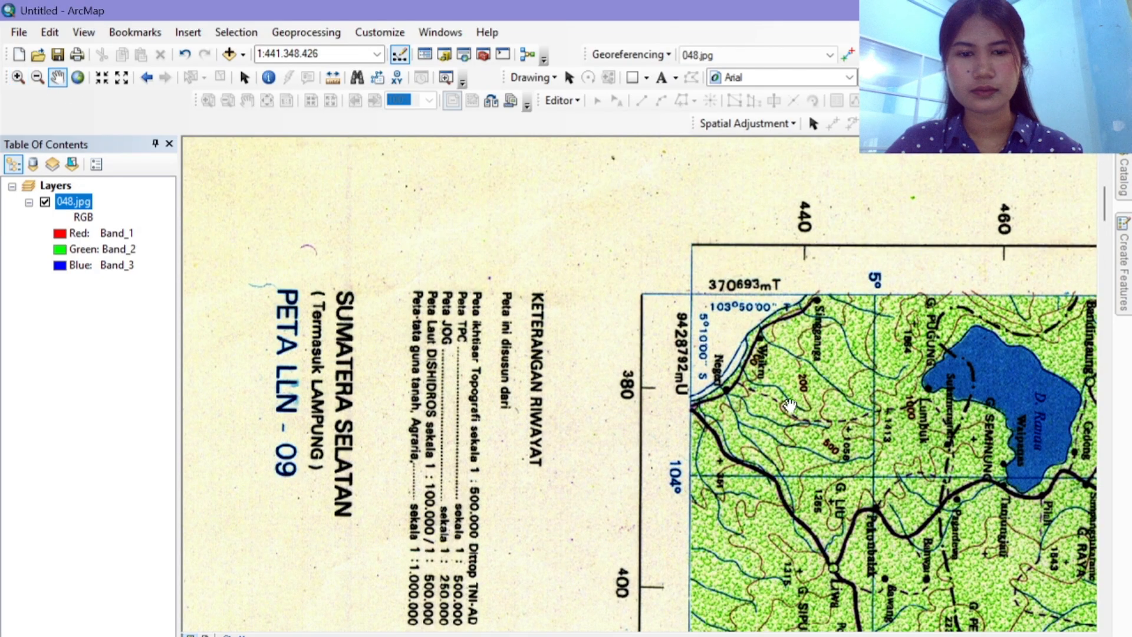
drag(753, 399, 609, 383)
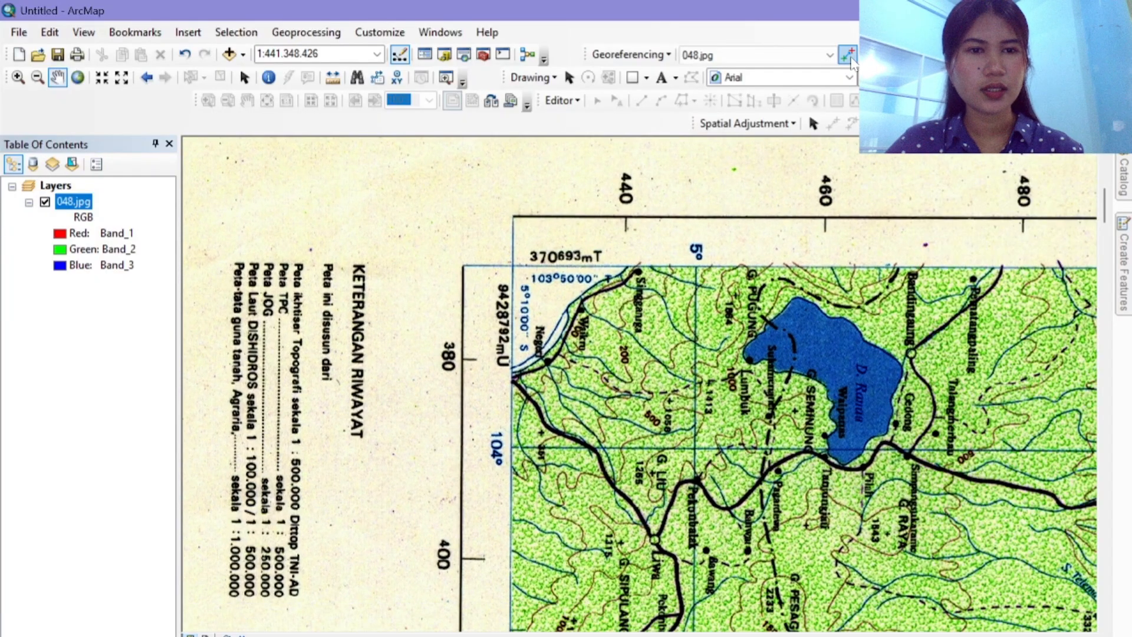
click(850, 58)
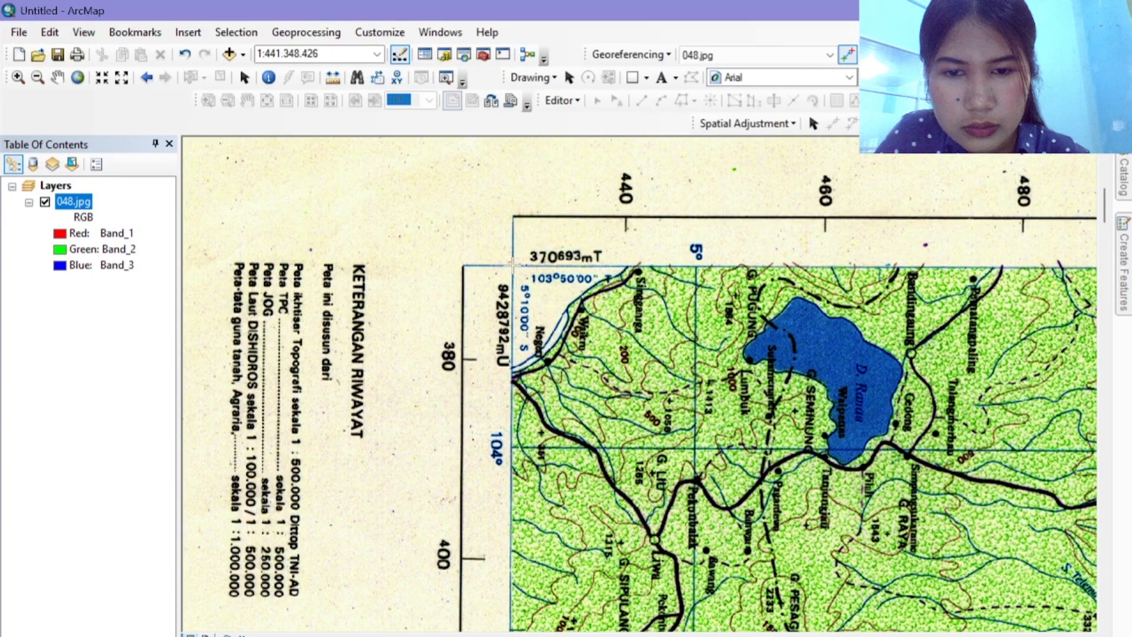
click(512, 264)
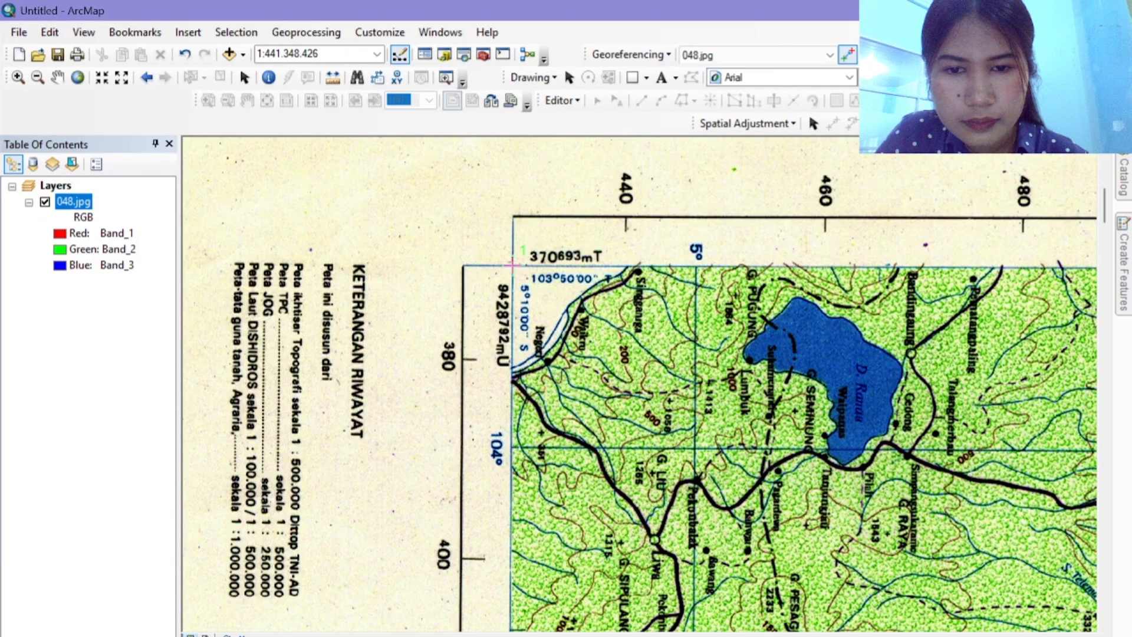
Step: Open the DMS coordinate entry for the first control point and set its longitude to 103° 50' 00" E
right_click(512, 263)
click(549, 298)
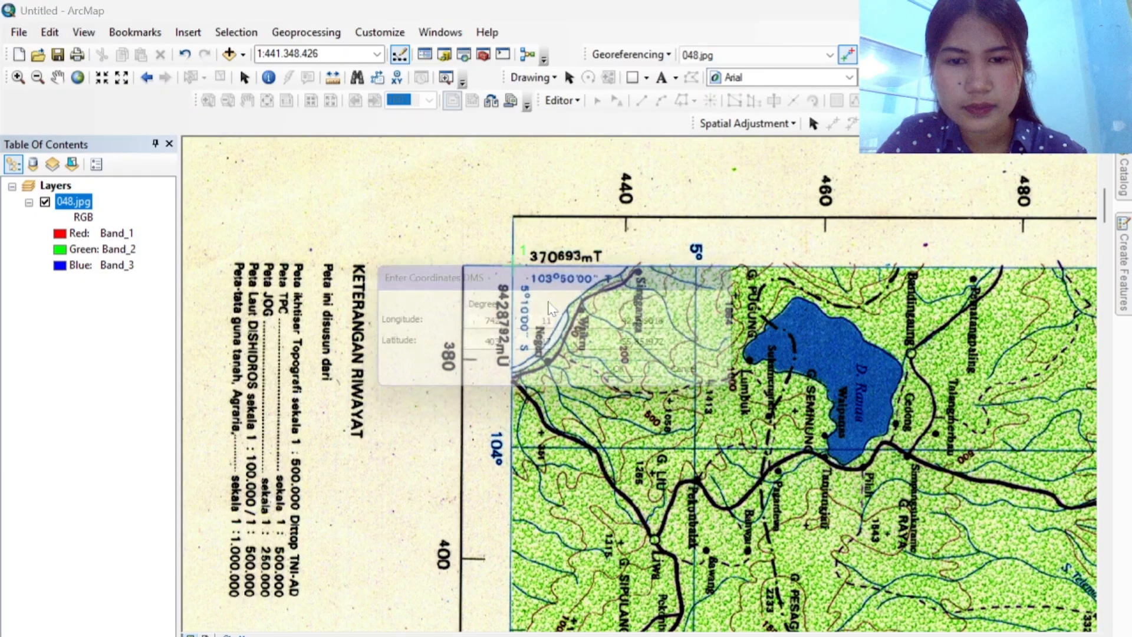
drag(704, 271, 826, 207)
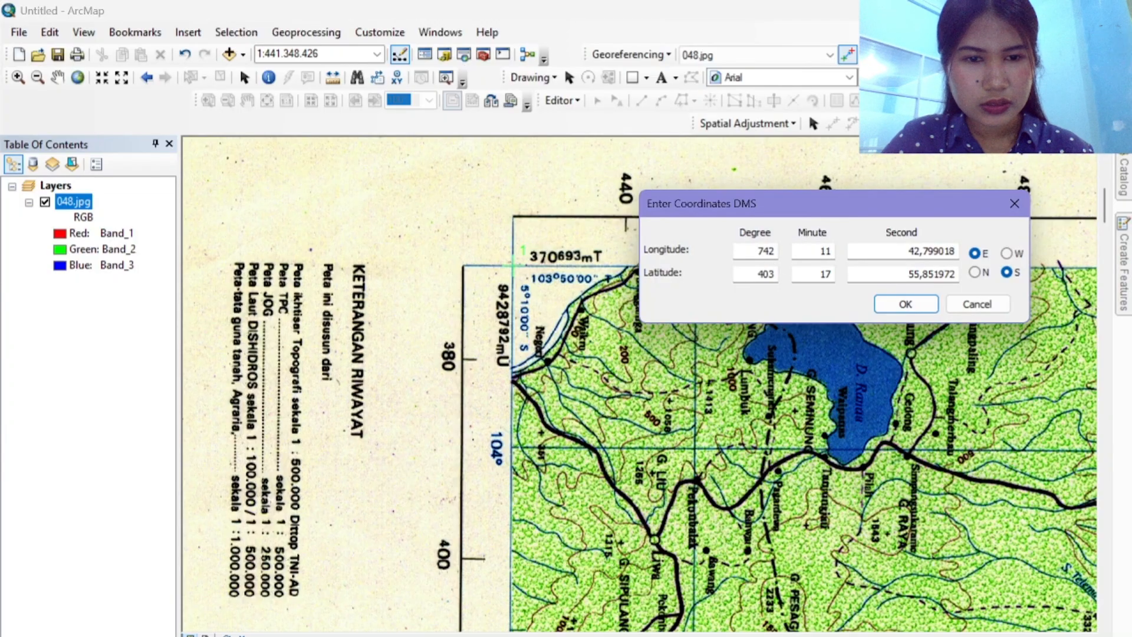
double_click(767, 252)
text(10)
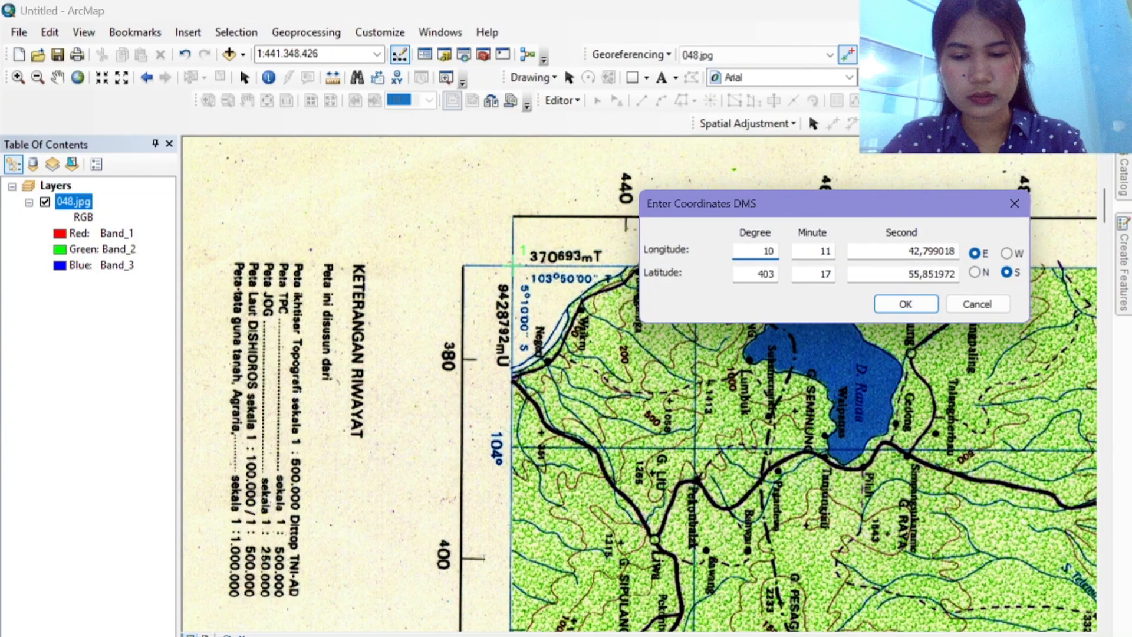
text(3)
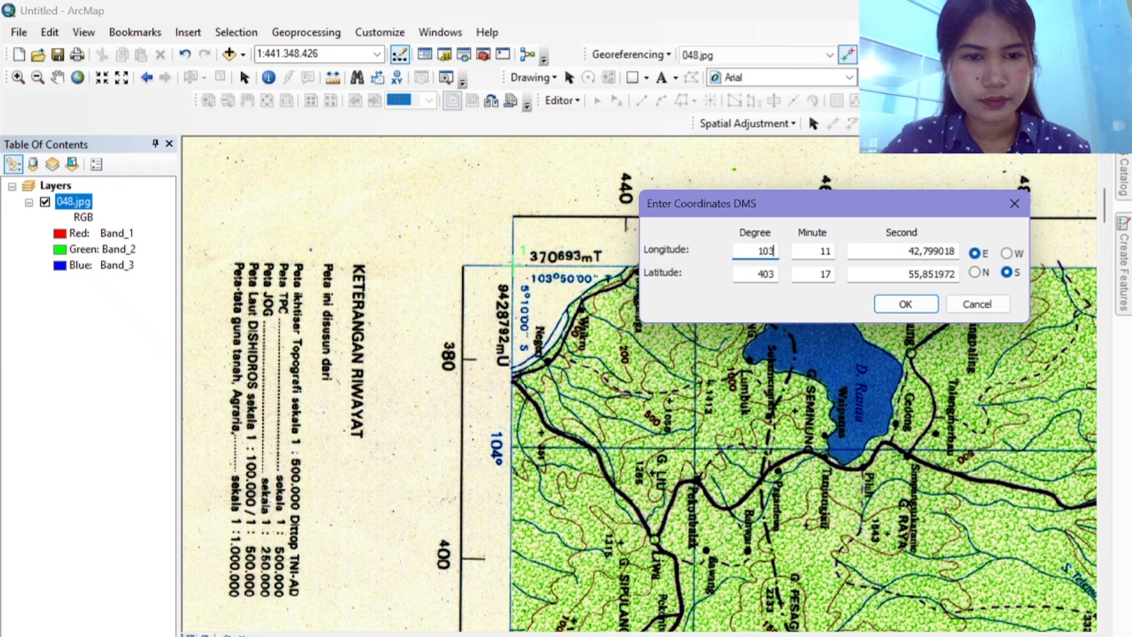
key(Tab)
text(50)
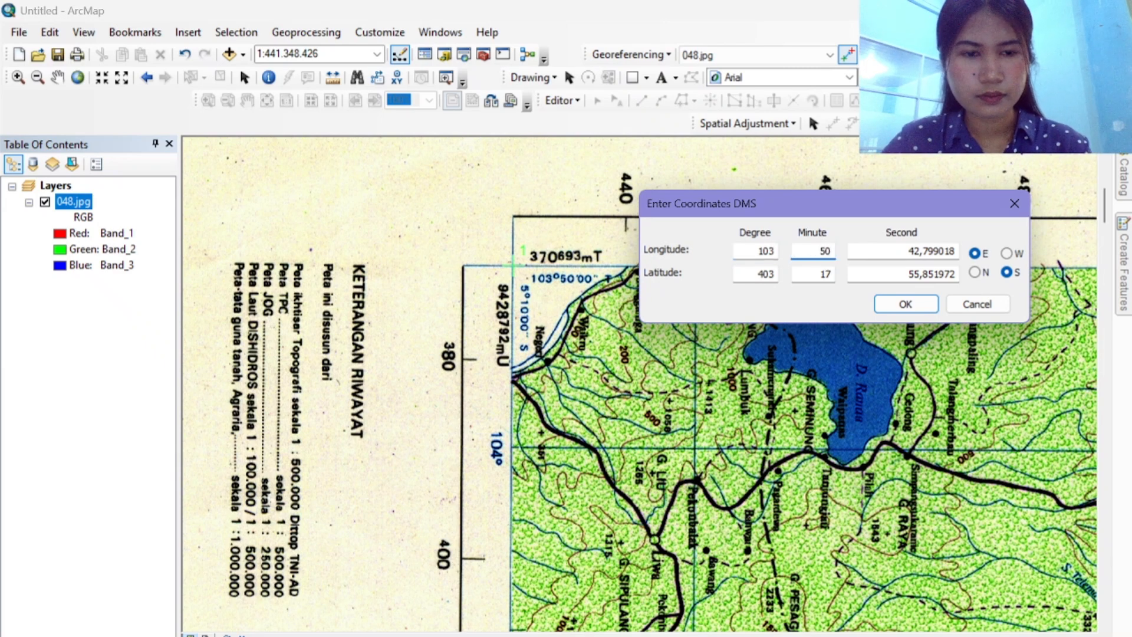
key(Tab)
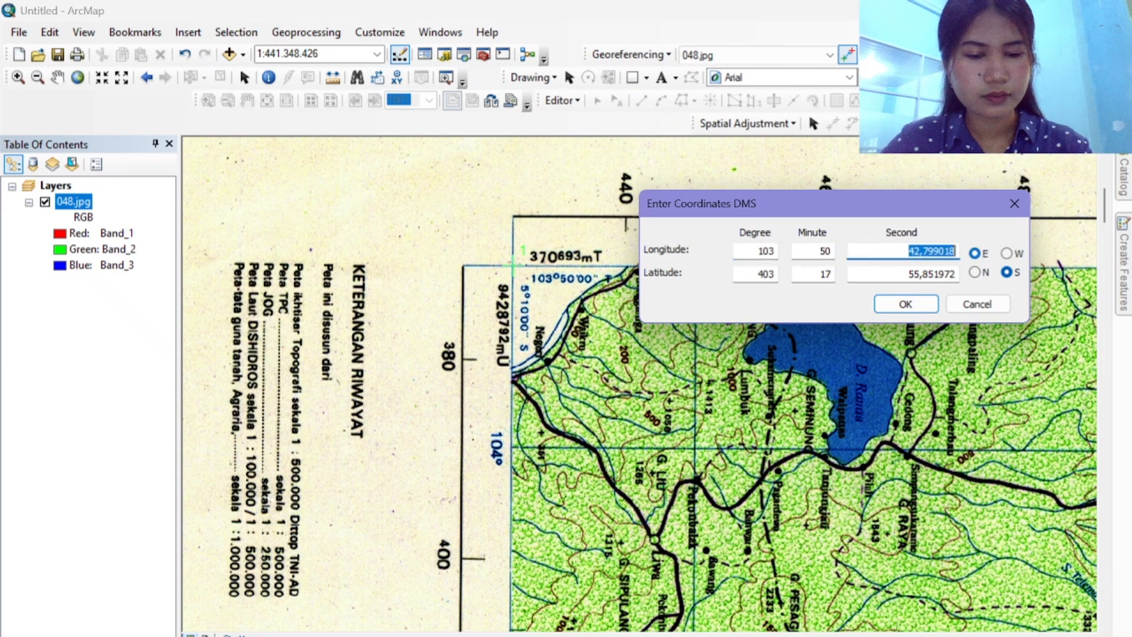
text(00)
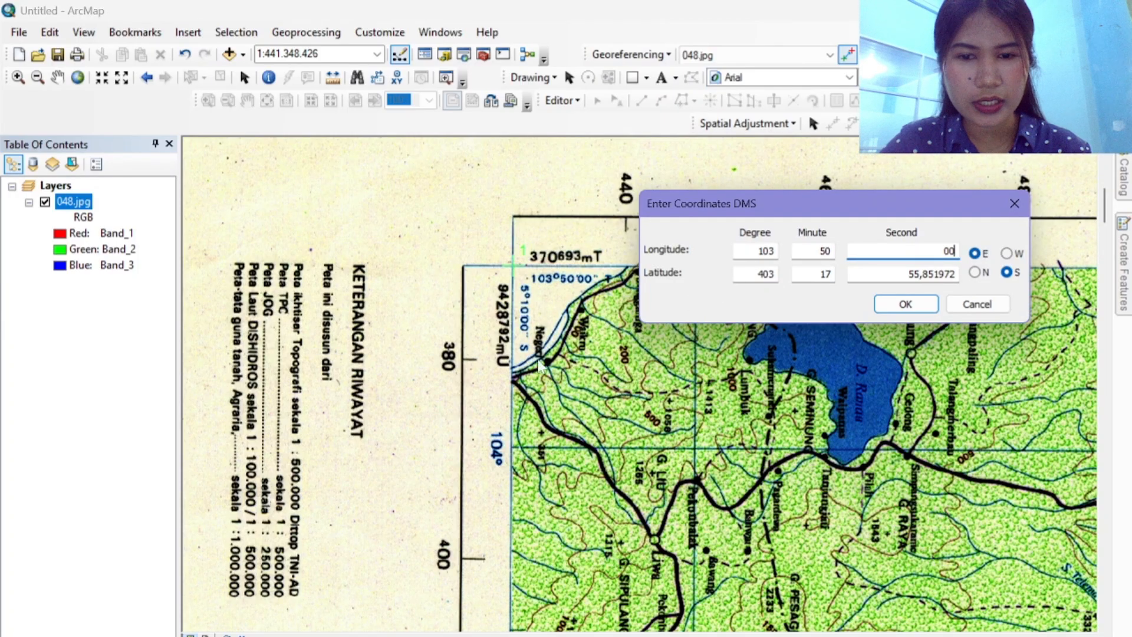
Step: Set the first control point's latitude to 5° 10' 00" S and apply the coordinates
key(Tab)
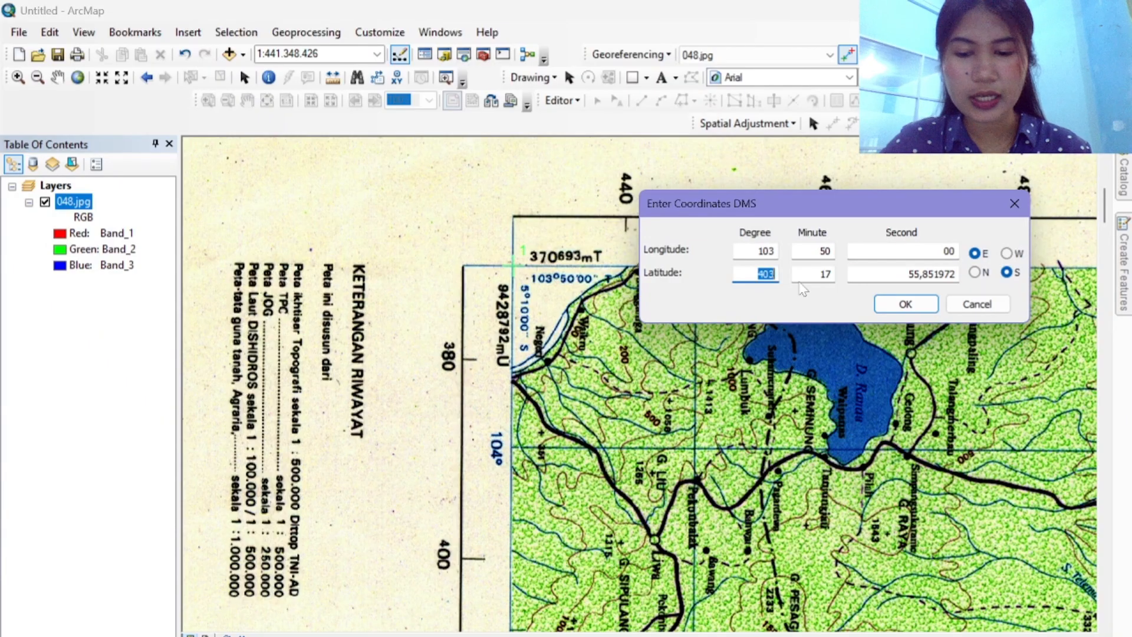
text(5)
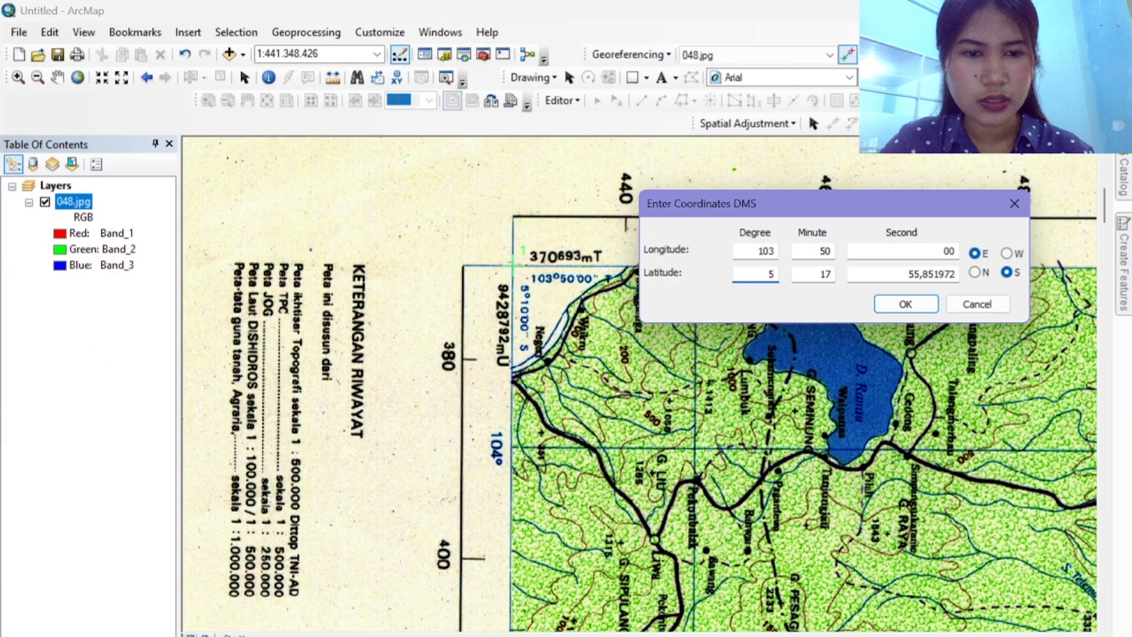
key(Tab)
text(10)
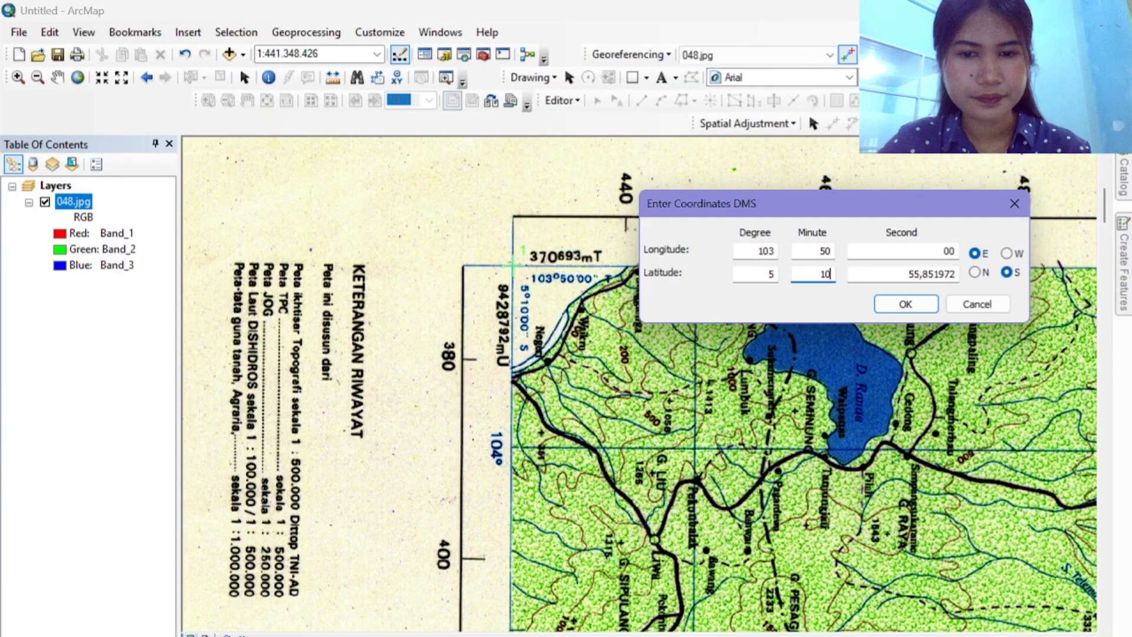
key(Tab)
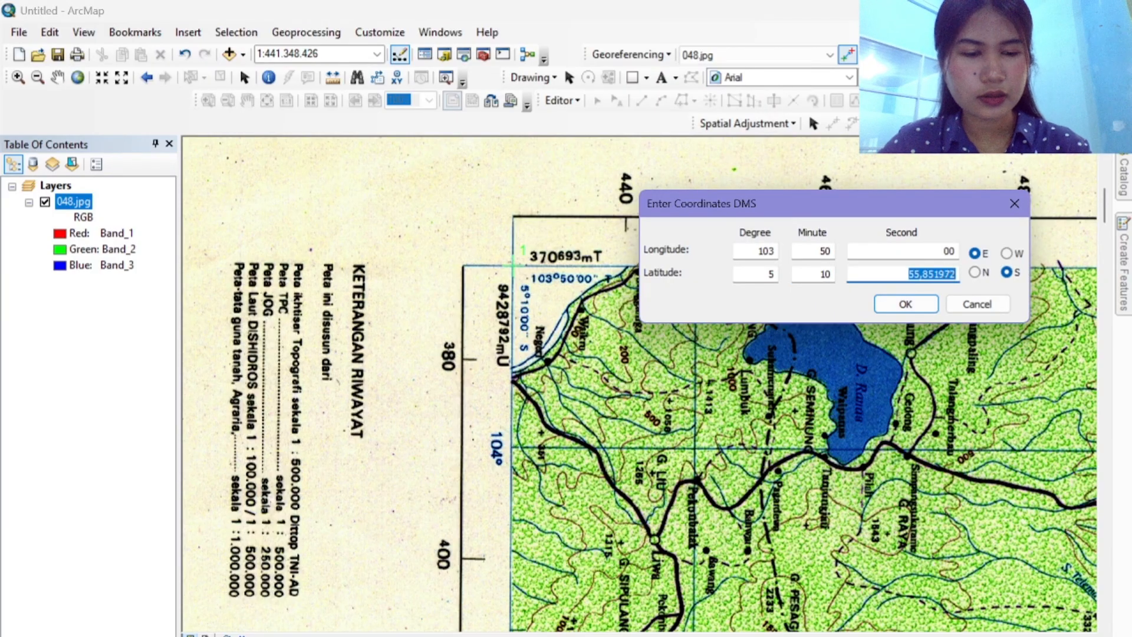
text(00)
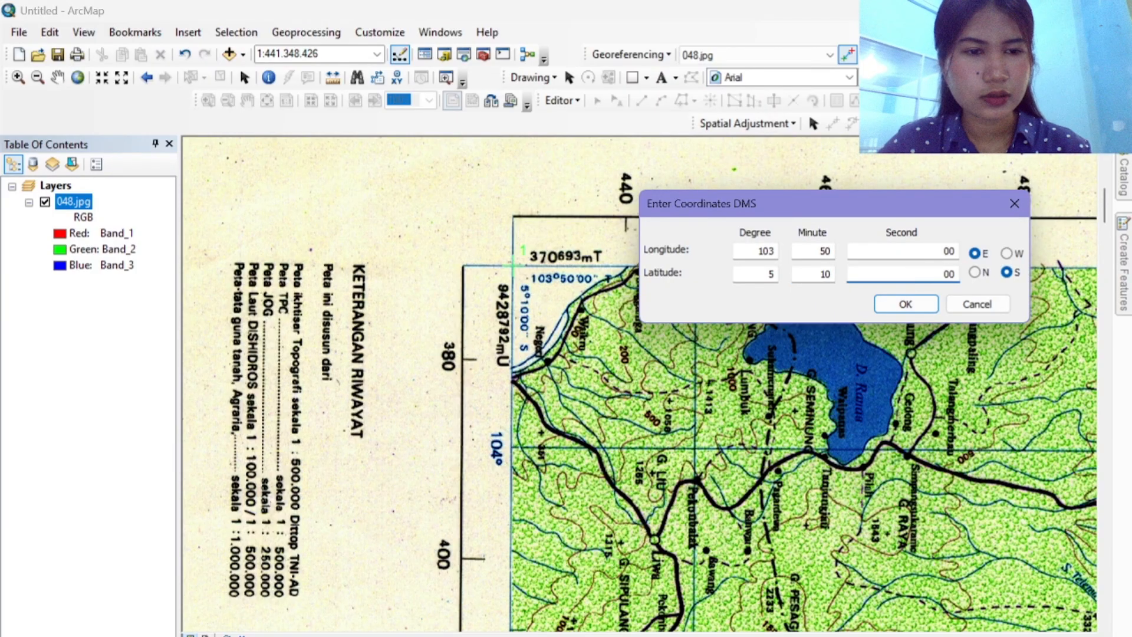
click(904, 304)
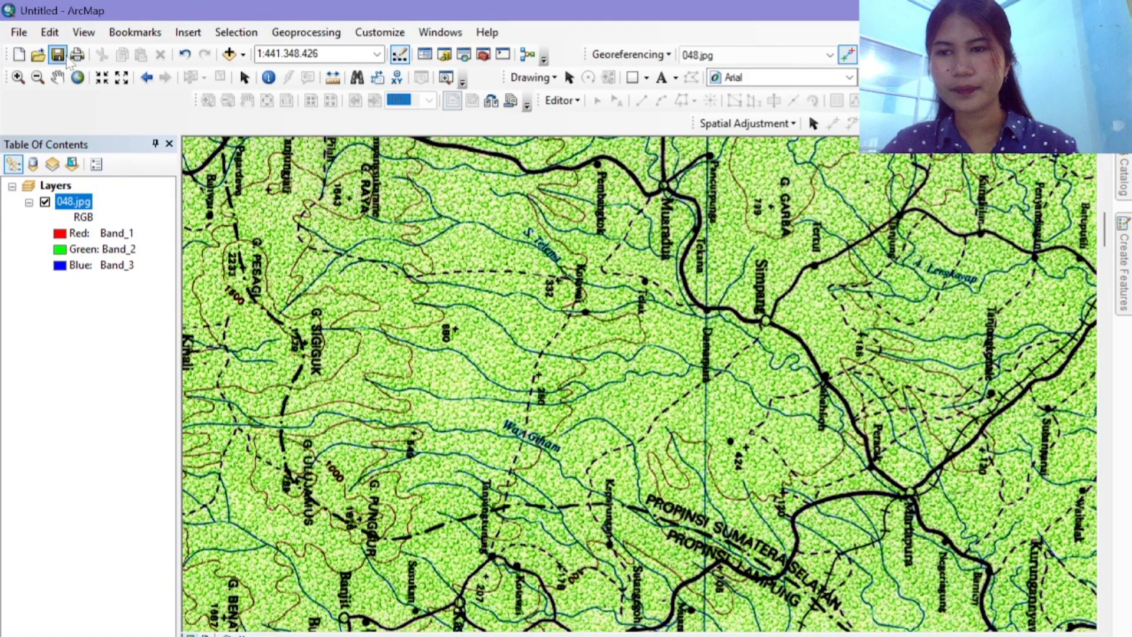
Step: Place the second georeferencing control point on the grid-line intersection at the scanned map frame's lower-left corner
click(77, 78)
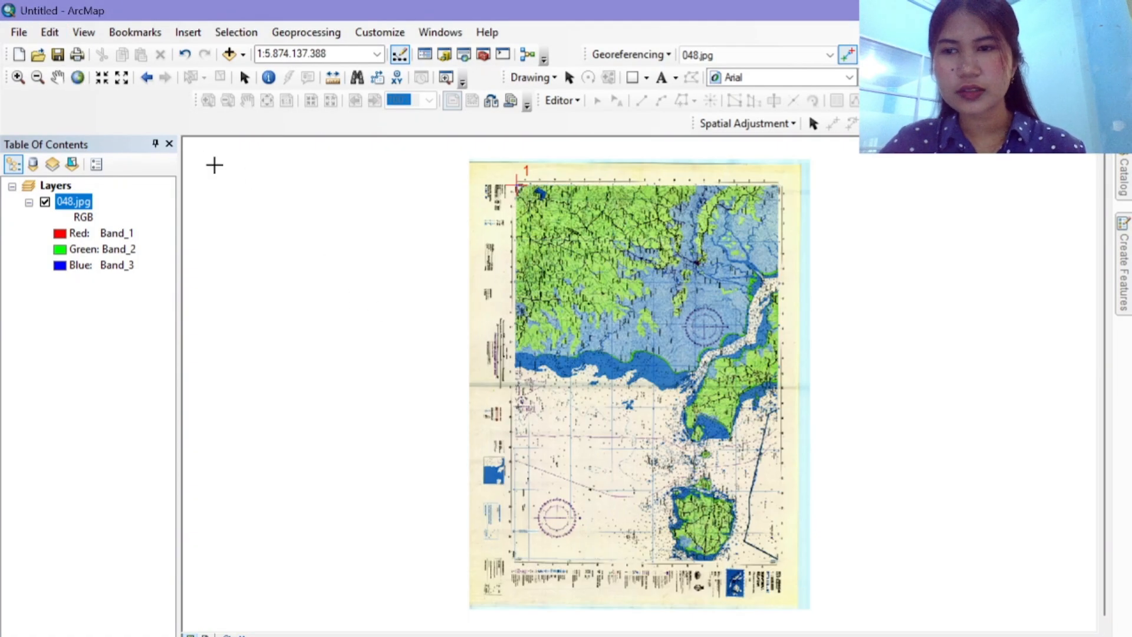
click(19, 78)
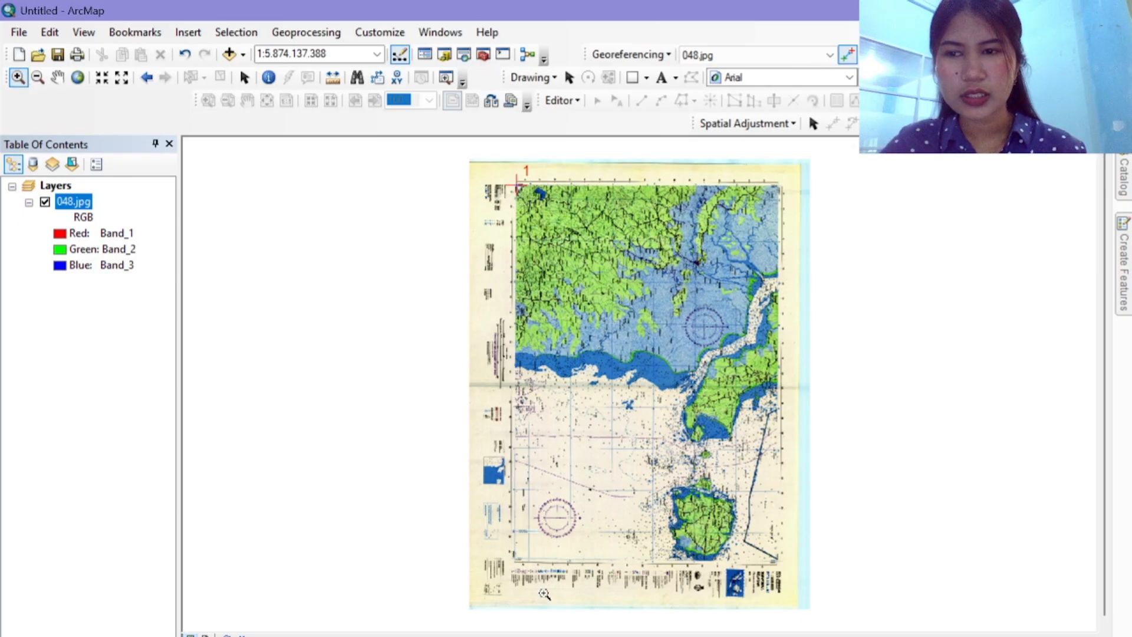
drag(496, 559, 543, 581)
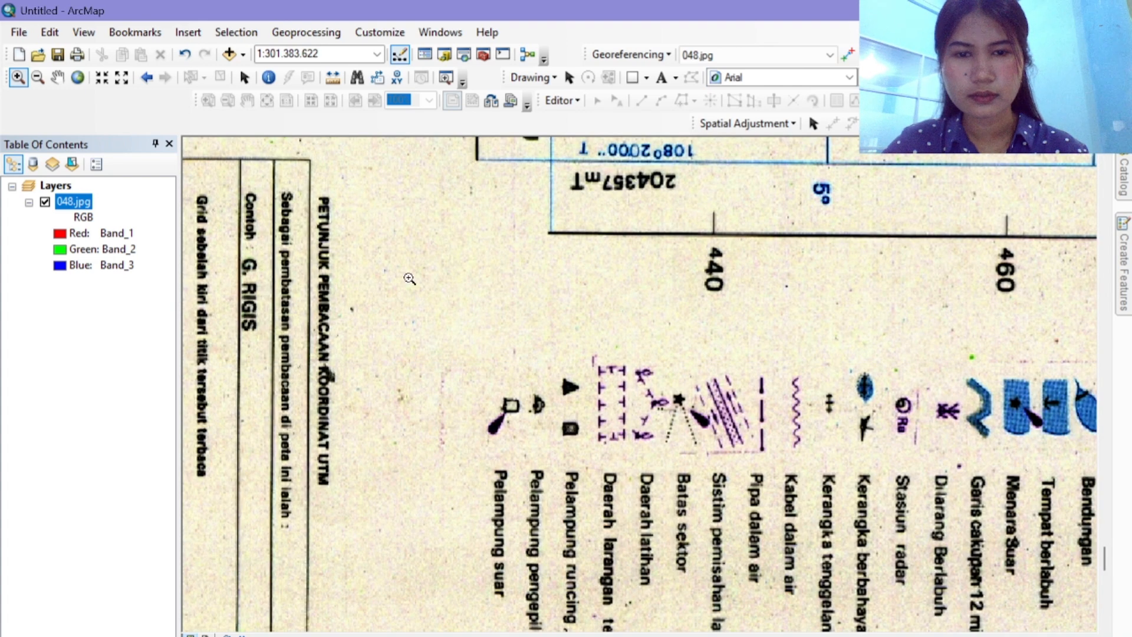
click(57, 76)
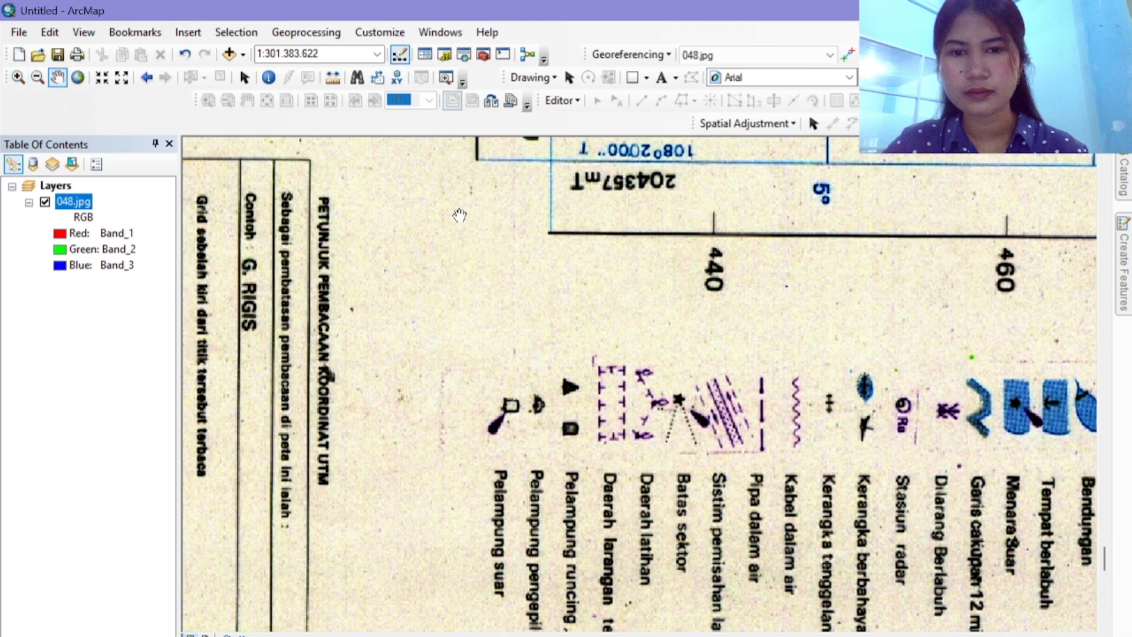
drag(459, 213, 473, 424)
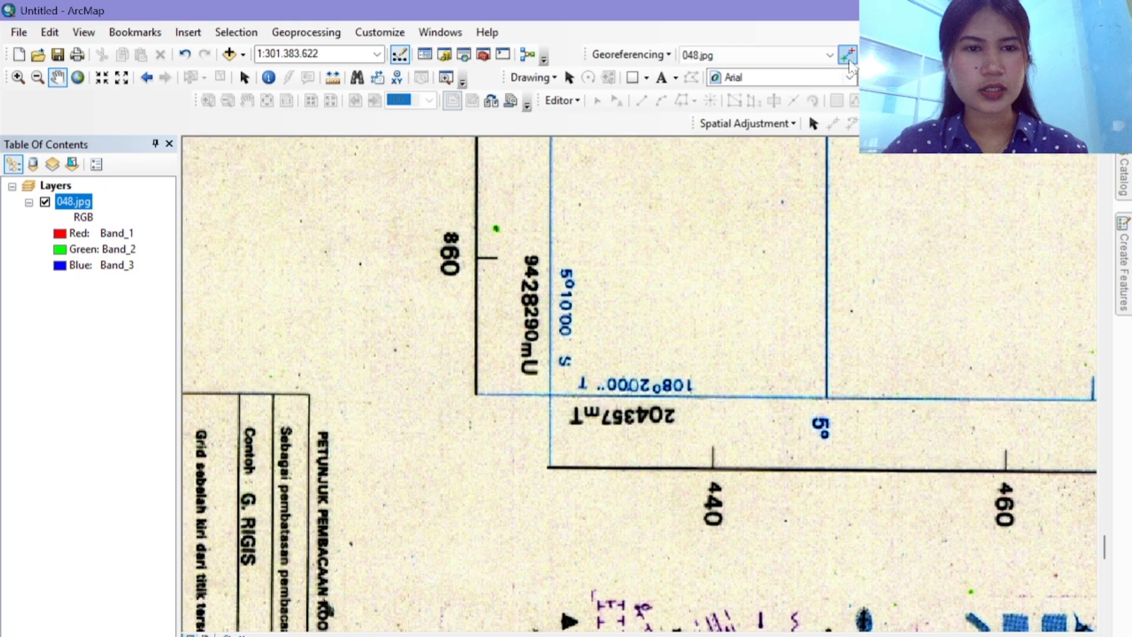
click(848, 54)
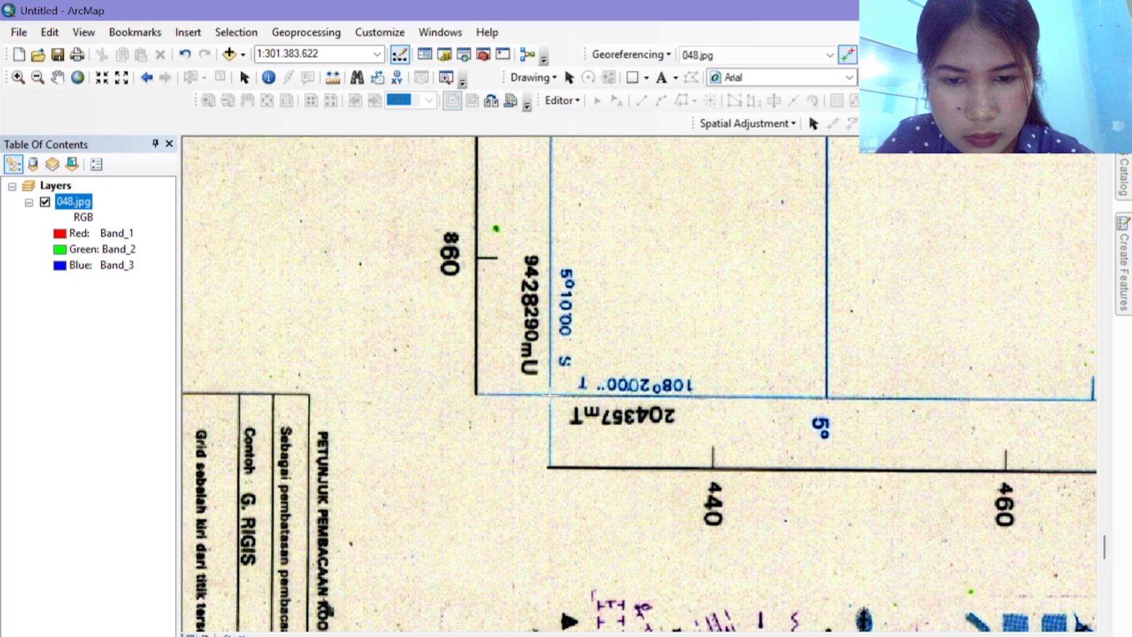
click(550, 395)
Step: Open the DMS coordinate entry for the second control point and set its longitude to 108° 20' 00" E
right_click(551, 395)
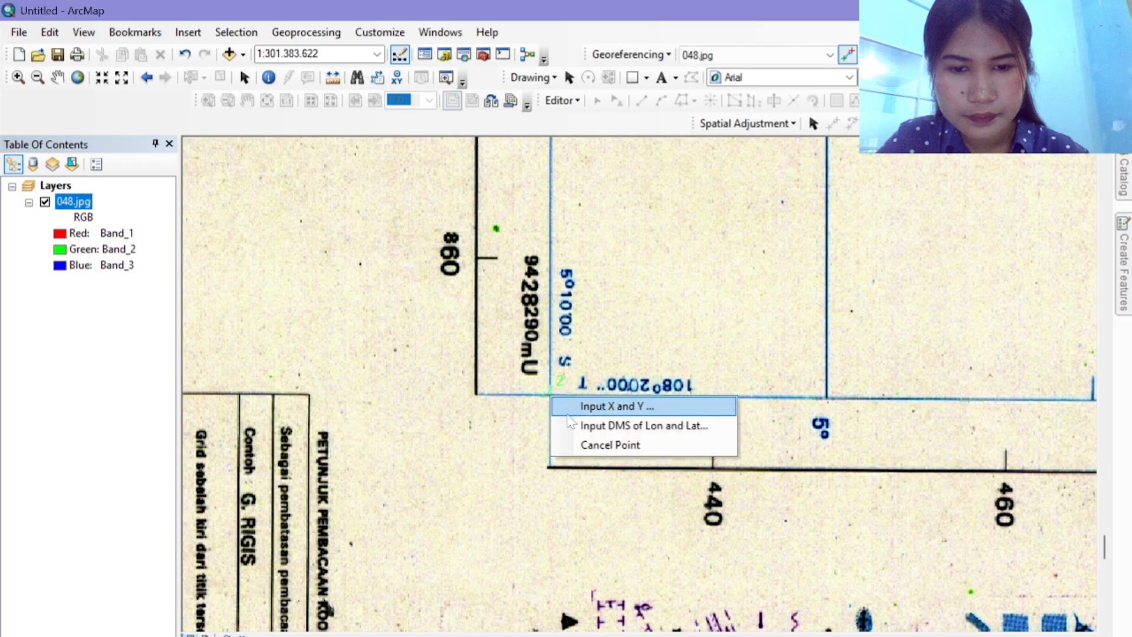
click(590, 426)
drag(529, 274, 405, 128)
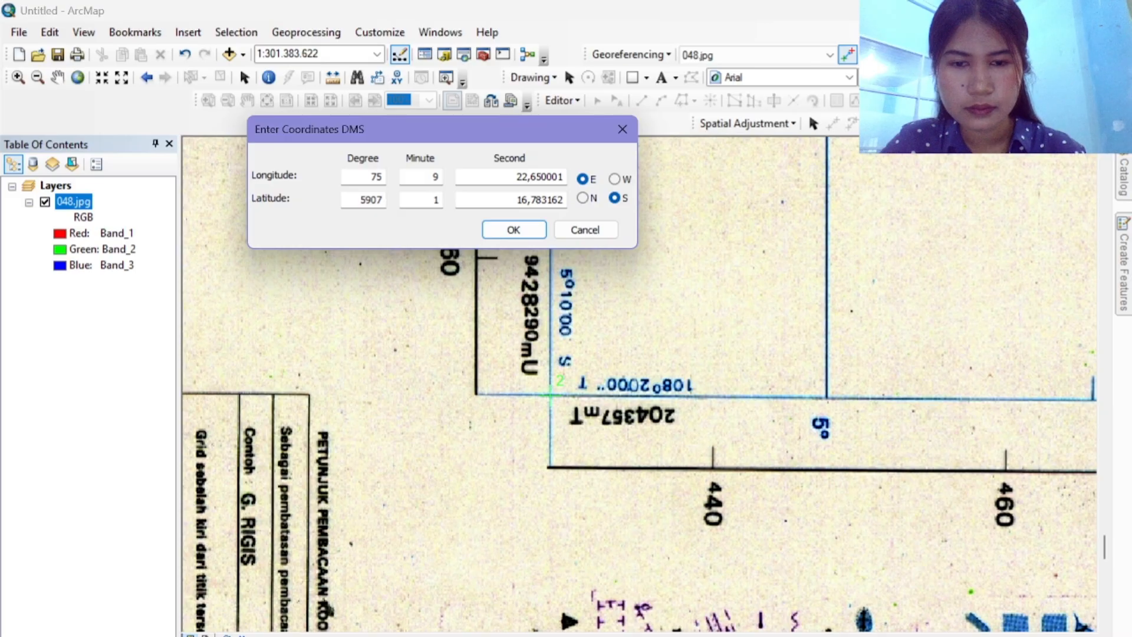
double_click(376, 177)
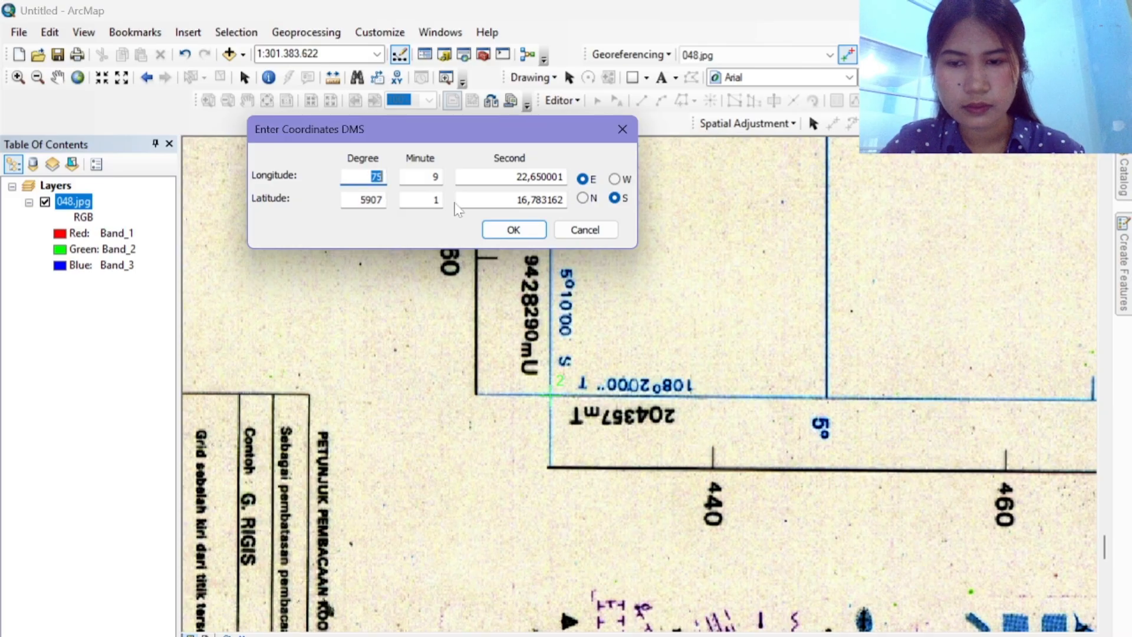
text(108)
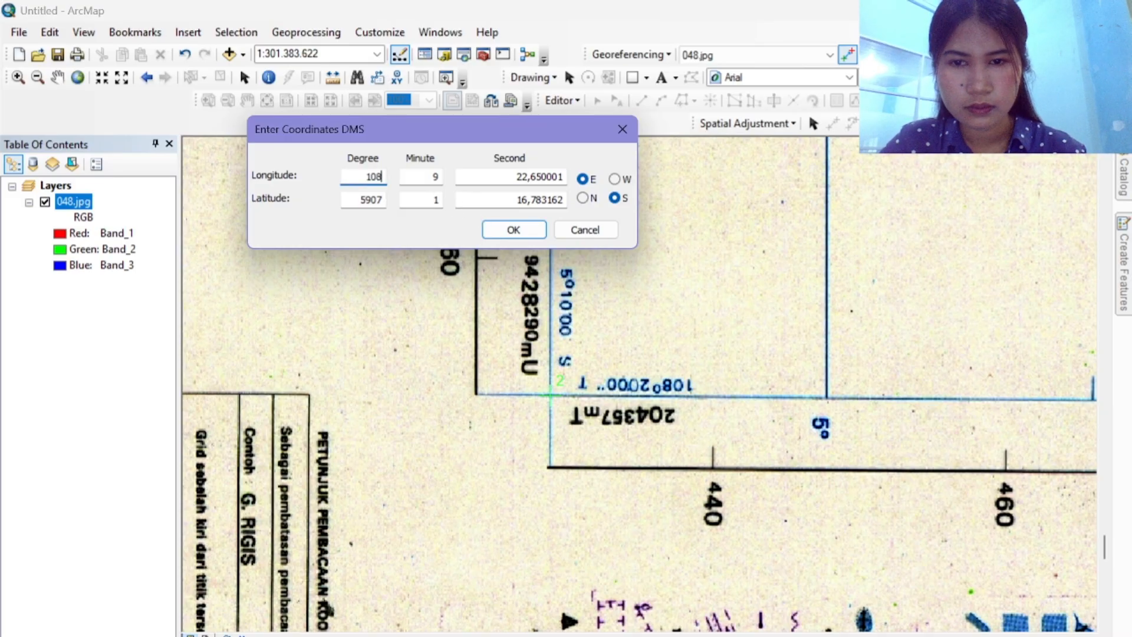
key(Tab)
text(20)
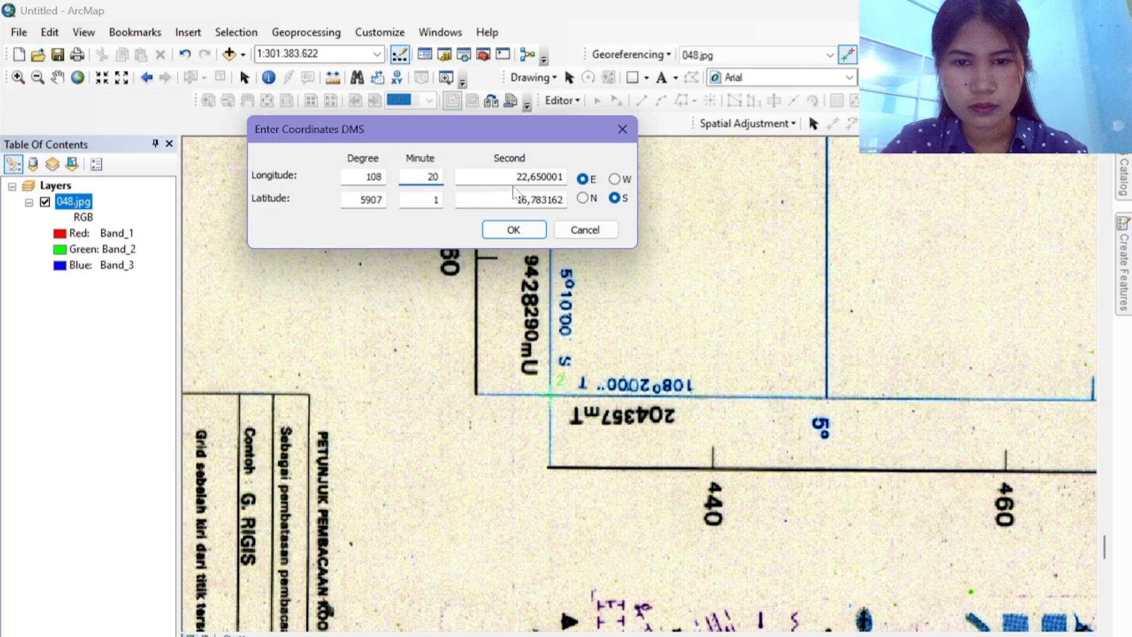
key(Tab)
text(00)
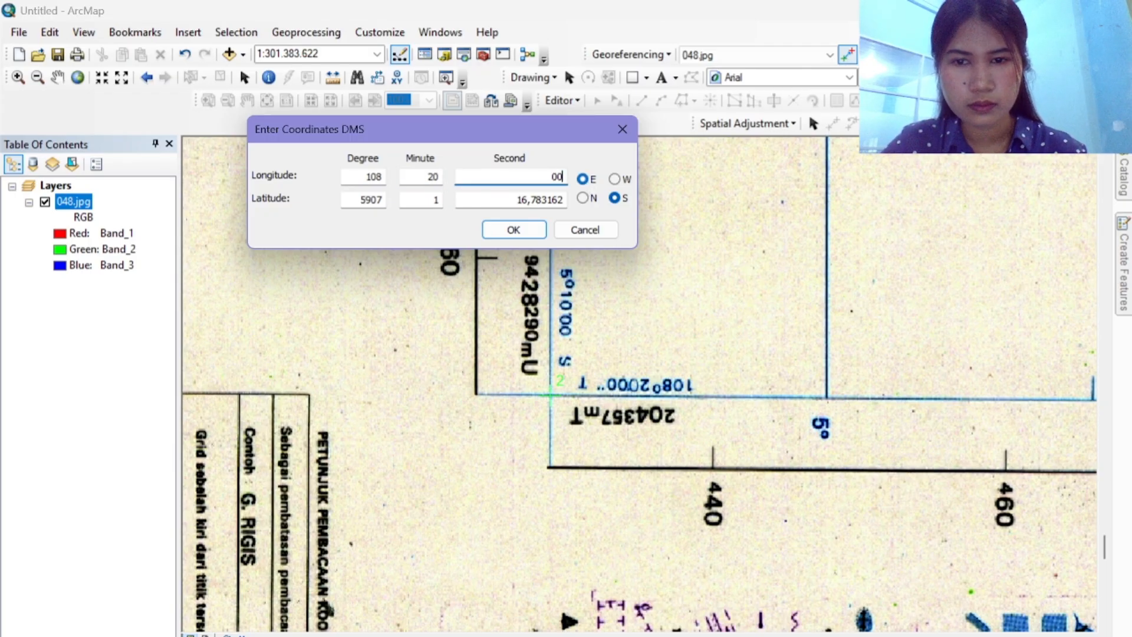
Step: Set the second control point's latitude to 5° 10' 00" S and apply the coordinates
key(Tab)
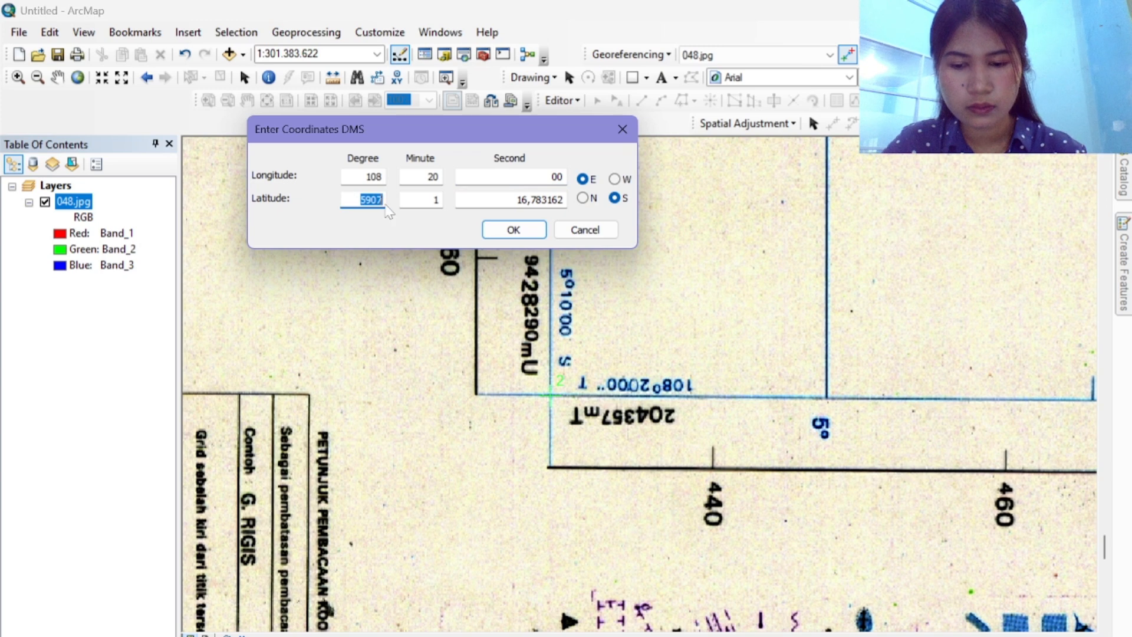
text(5)
key(Tab)
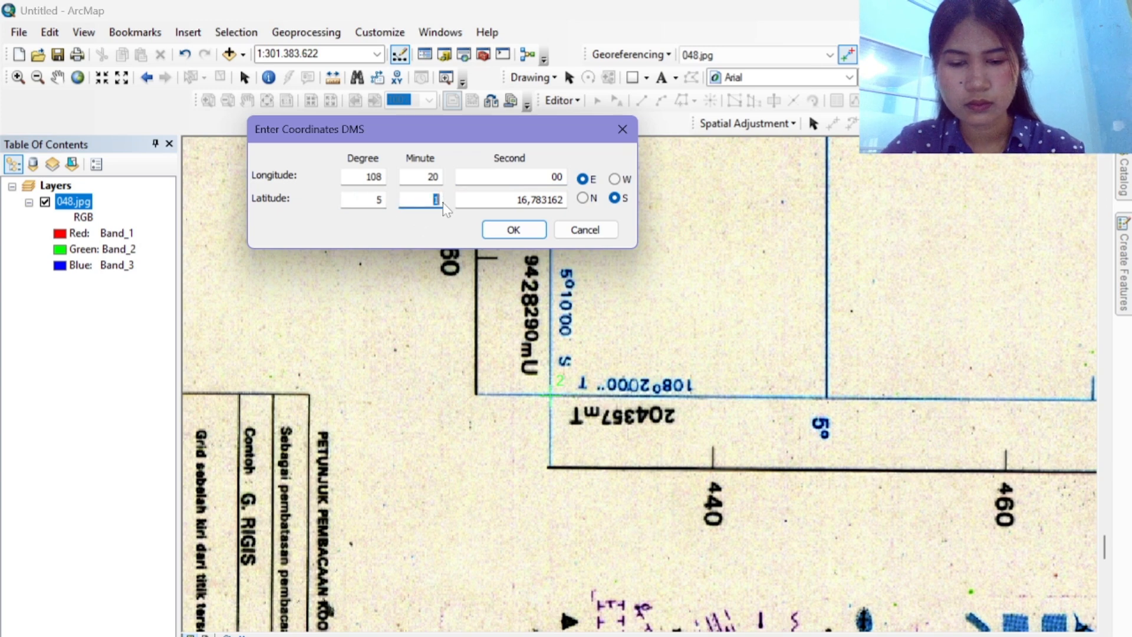
text(10)
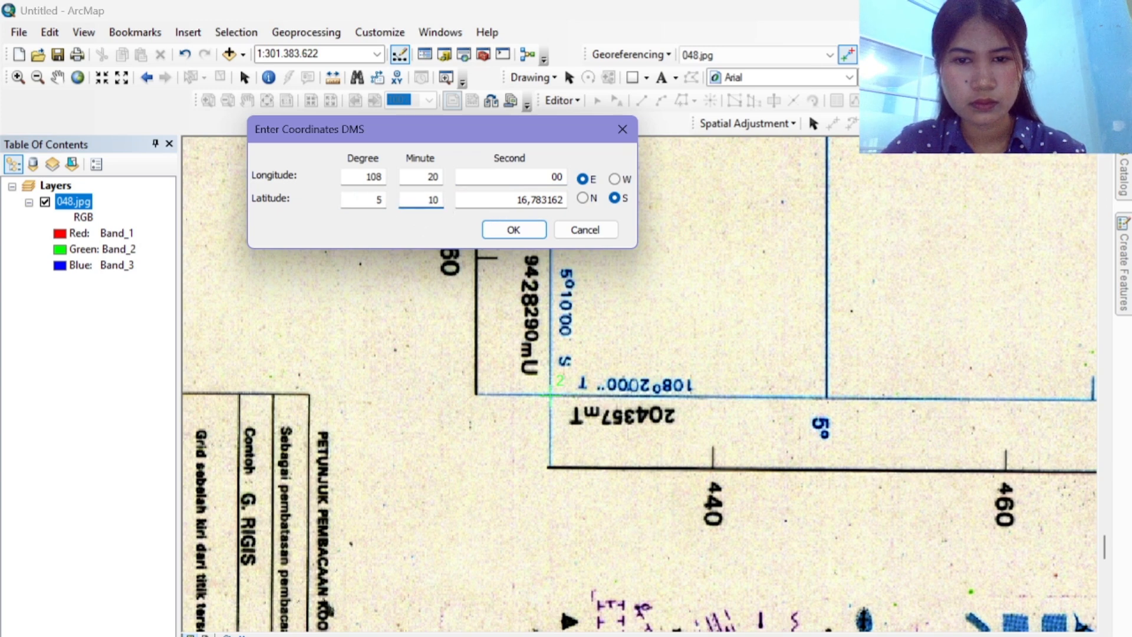
key(Tab)
text(00)
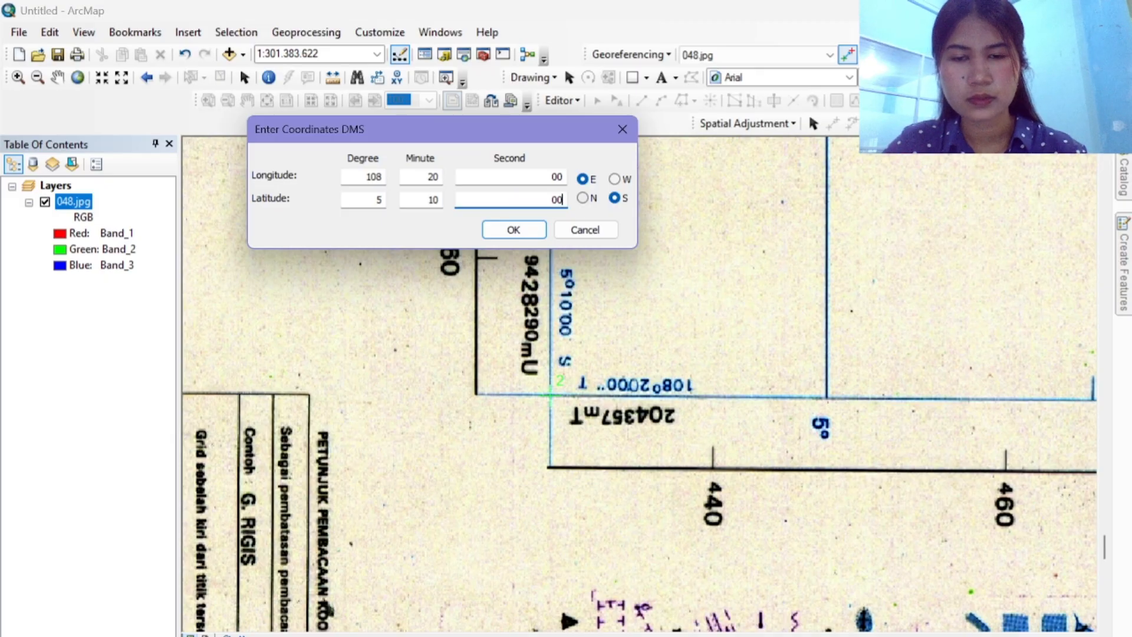
click(524, 232)
Step: Place the third georeferencing control point on the grid-line intersection at the scanned map frame's upper-right corner
click(79, 78)
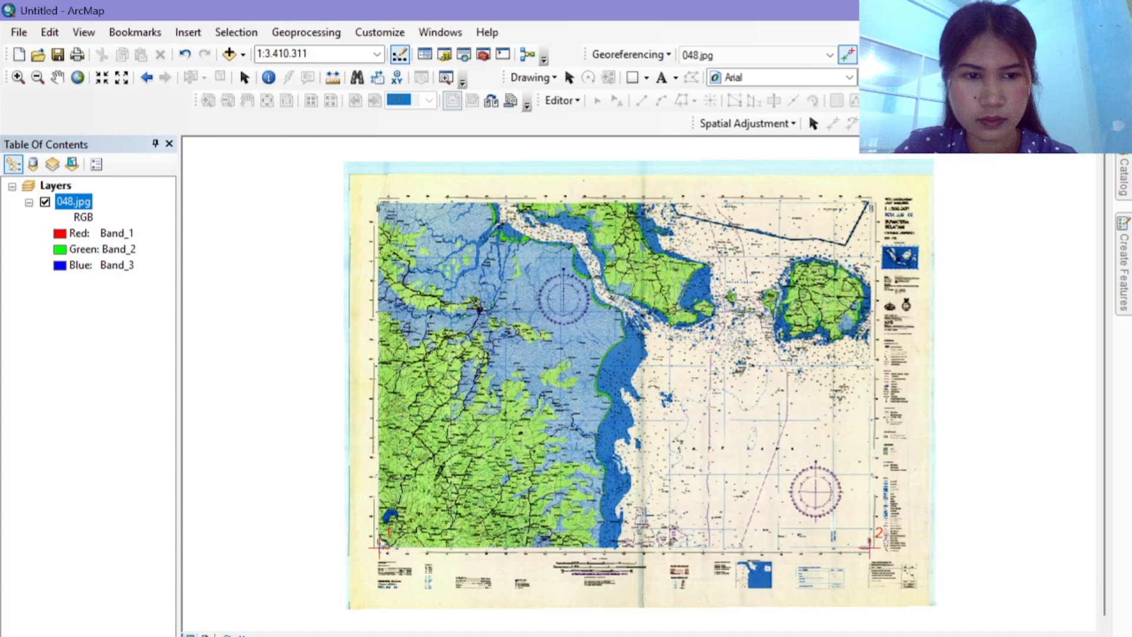
click(19, 77)
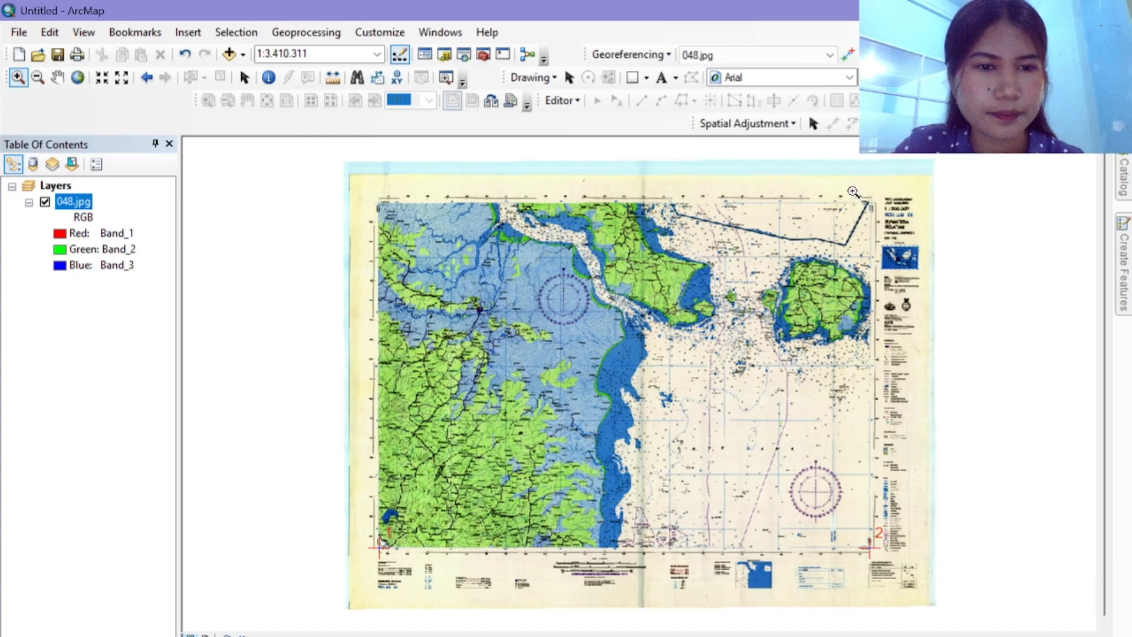
drag(853, 198, 898, 227)
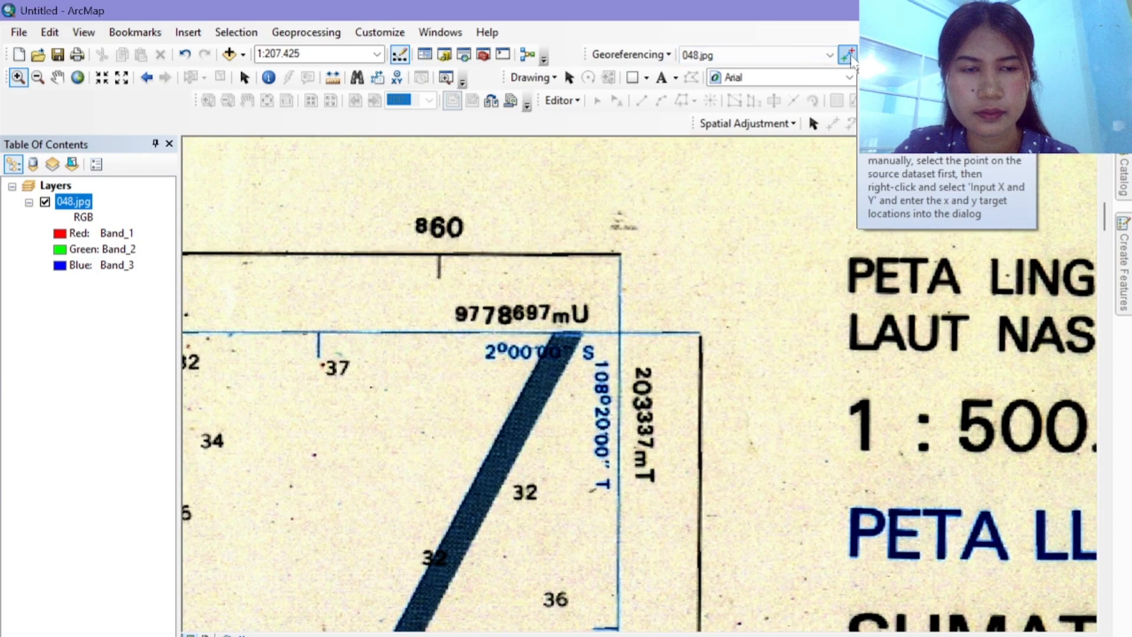
click(848, 54)
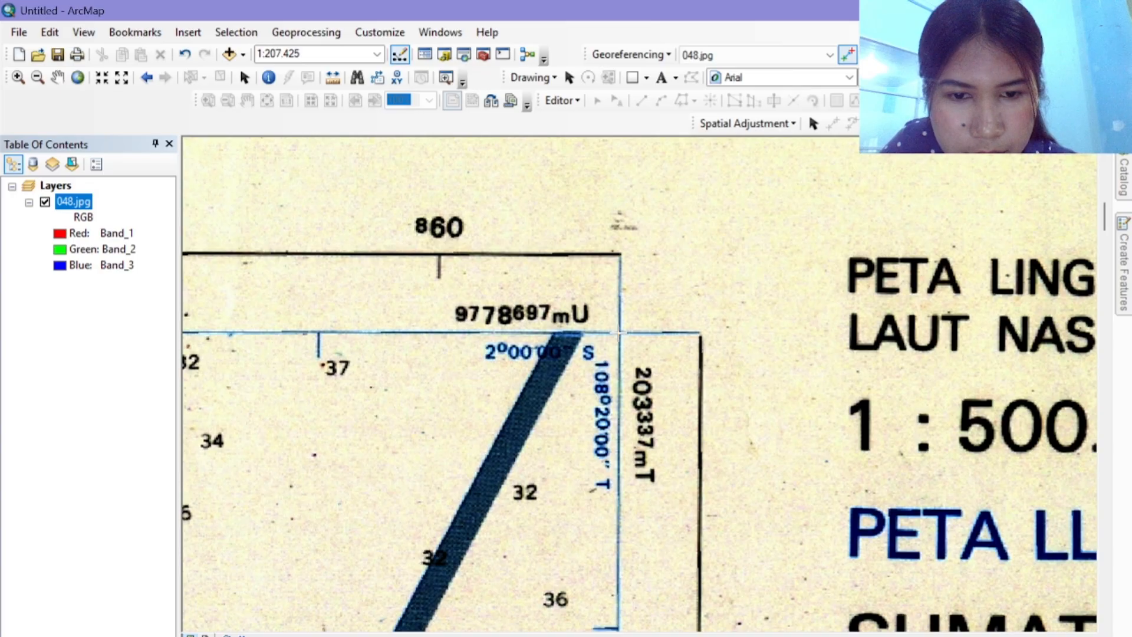
click(619, 333)
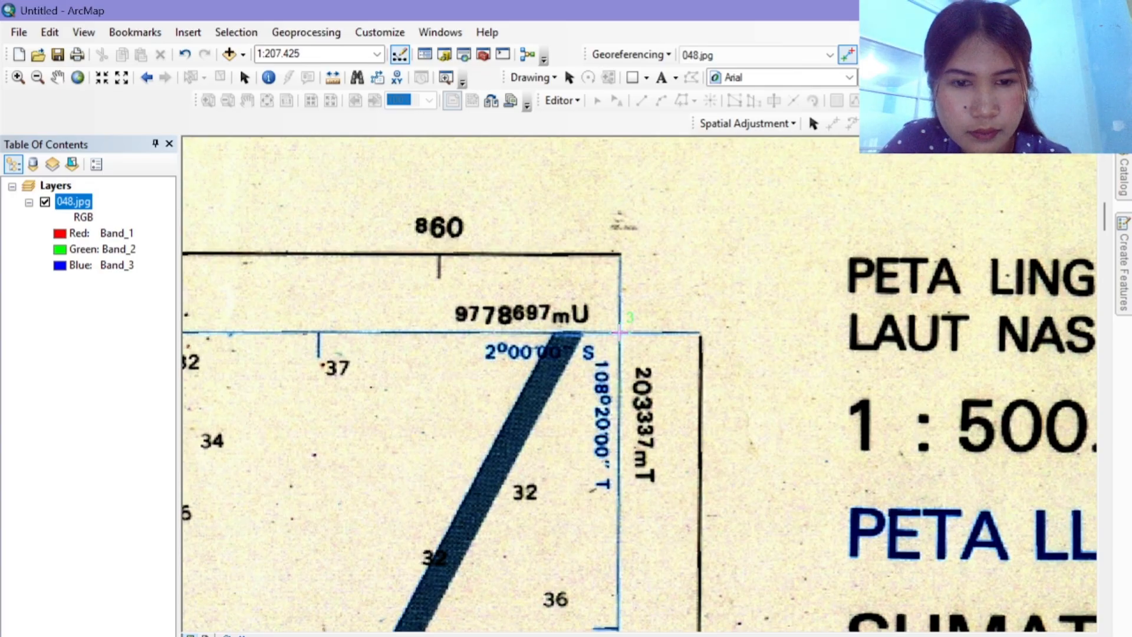
Step: Set the third control point's DMS coordinates to longitude 108° 20' 00" E and latitude 2° 00' 00" S, and apply them
right_click(619, 333)
click(663, 363)
drag(580, 282, 654, 167)
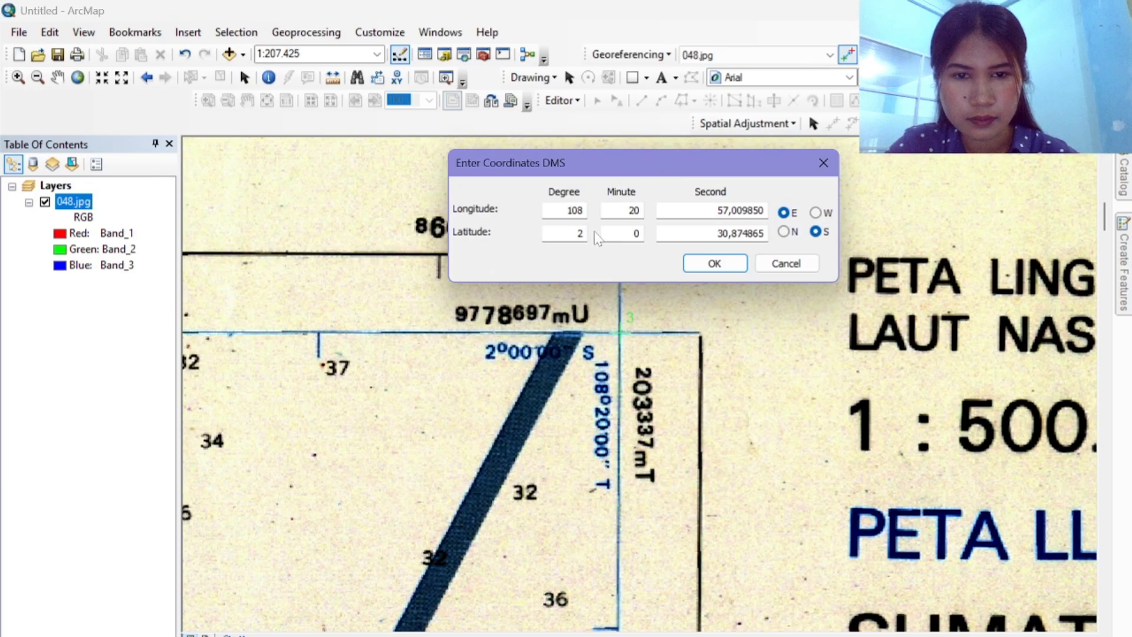
click(634, 233)
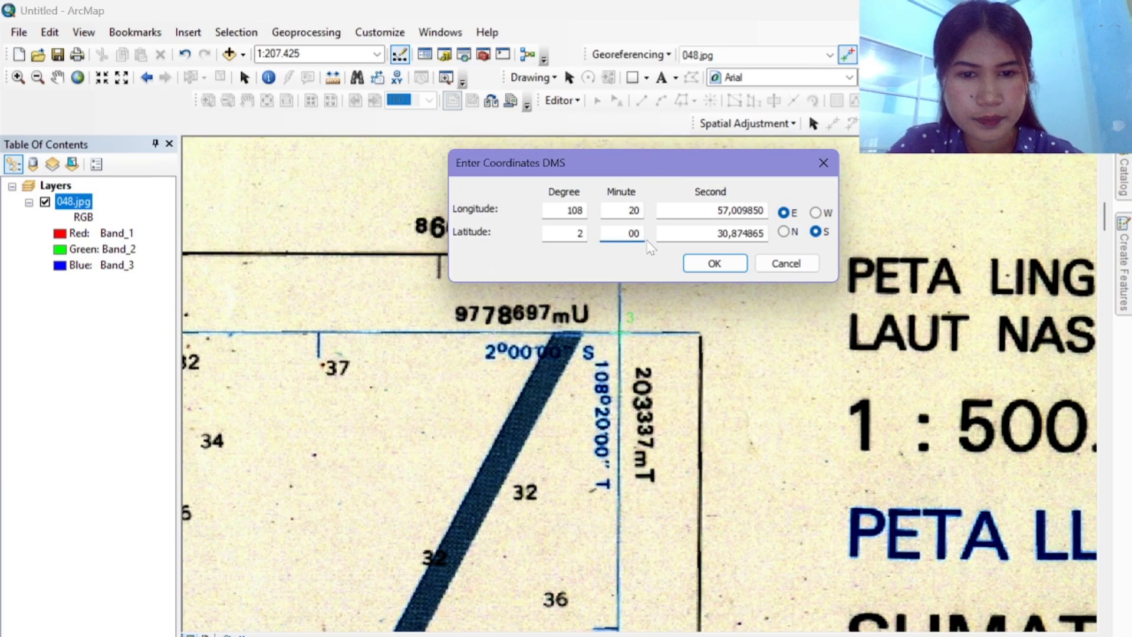
text(0)
key(Tab)
text(00)
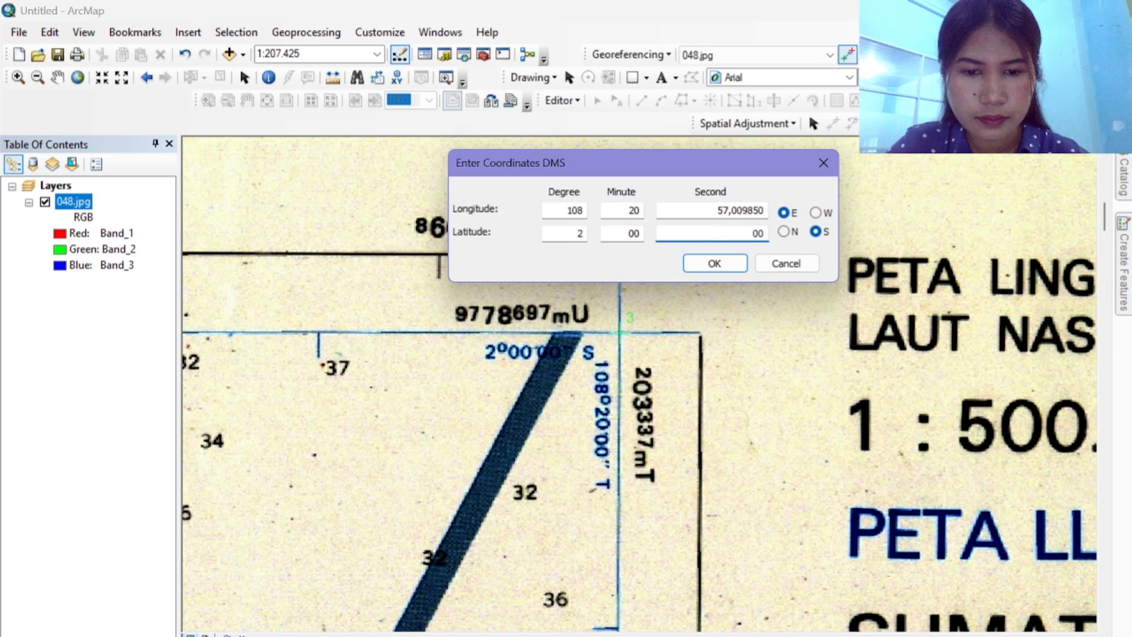
drag(714, 211, 784, 229)
text(00)
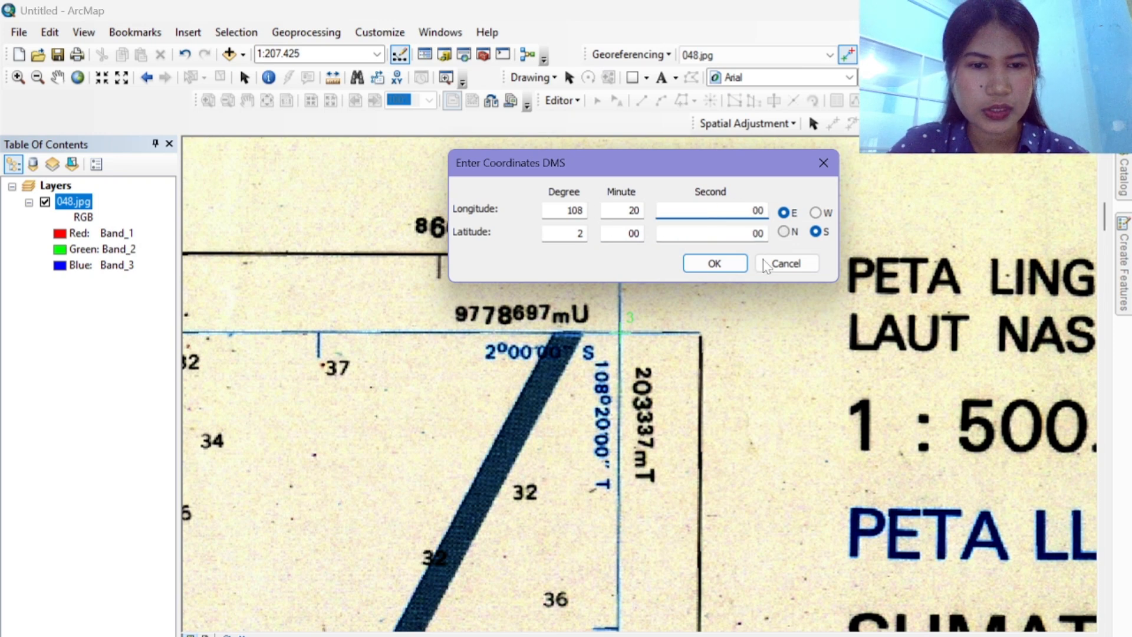
click(735, 263)
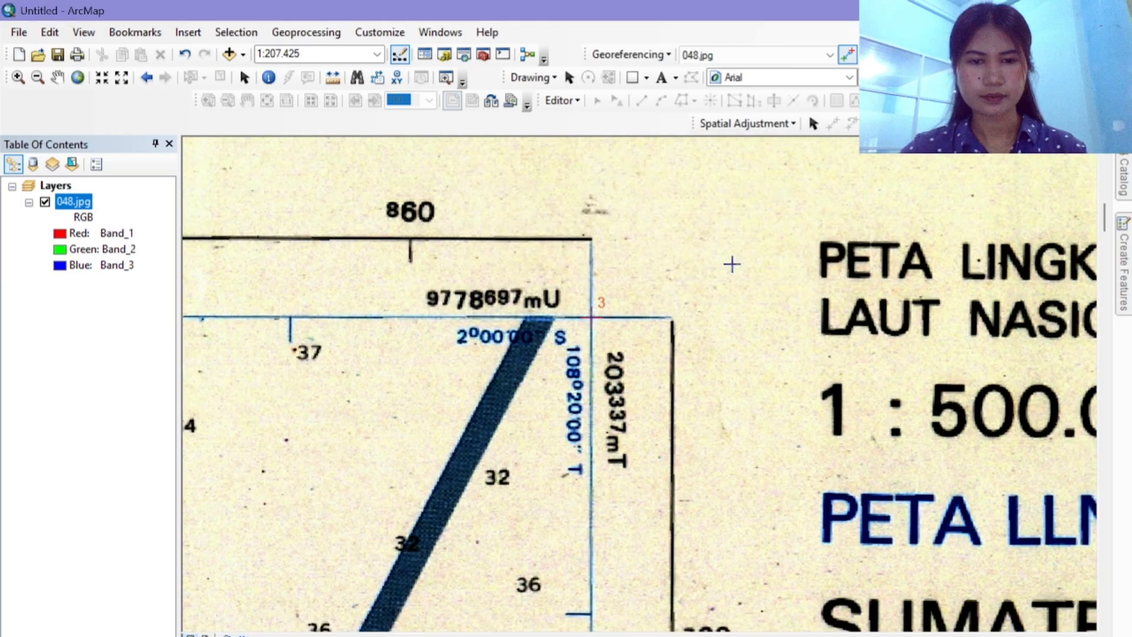
Step: Place the fourth georeferencing control point on the grid-line intersection at the reoriented map frame's upper-left corner
click(77, 77)
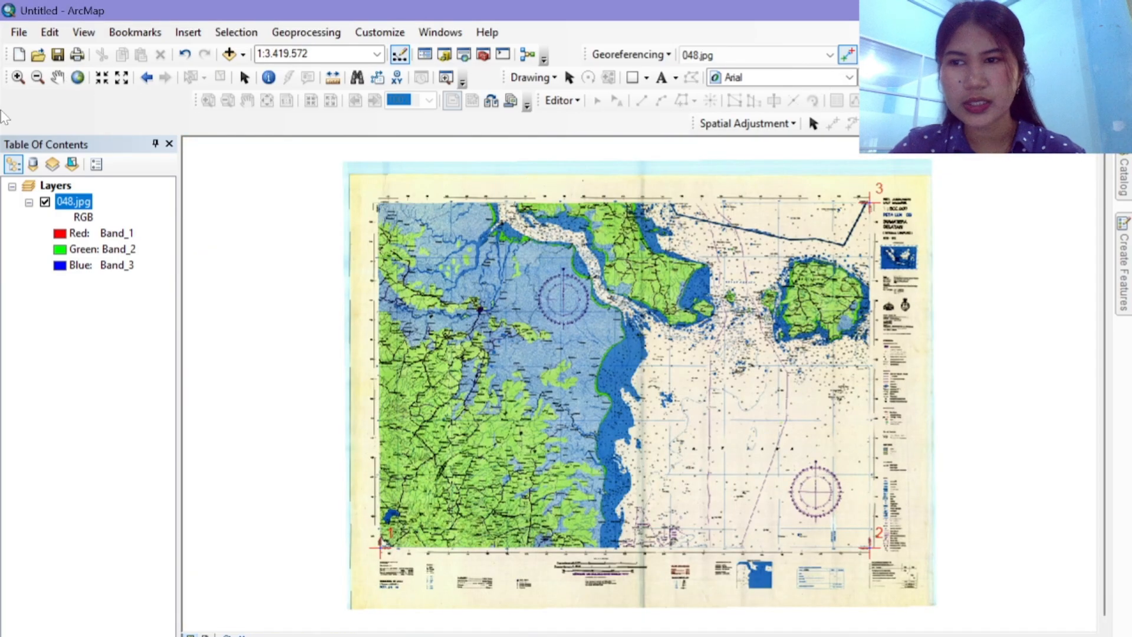
click(18, 77)
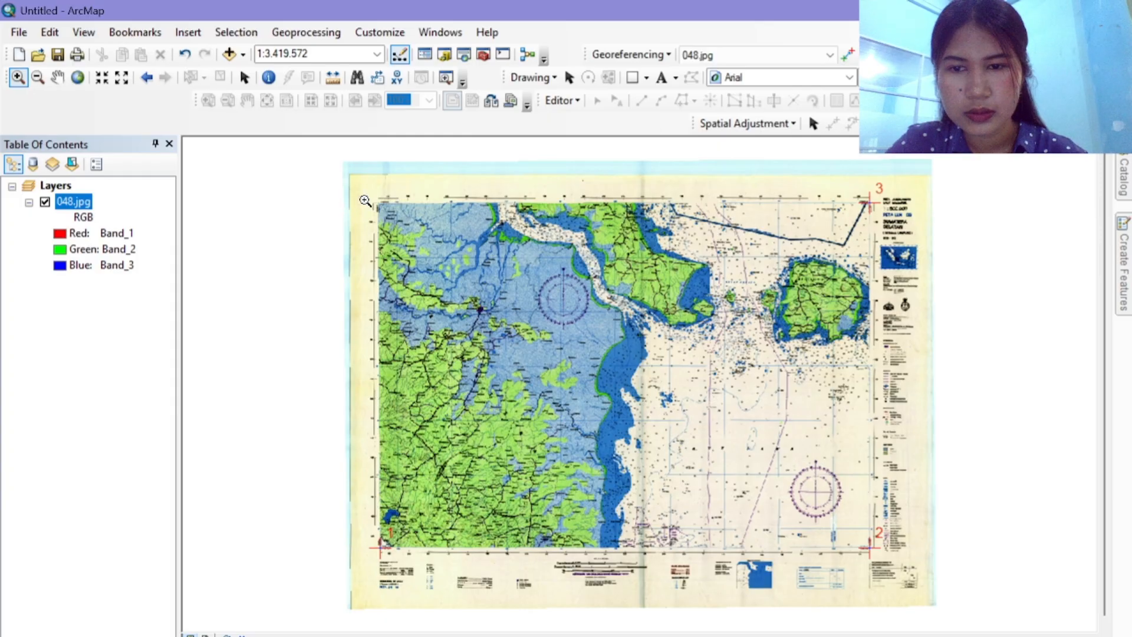
drag(365, 200, 416, 216)
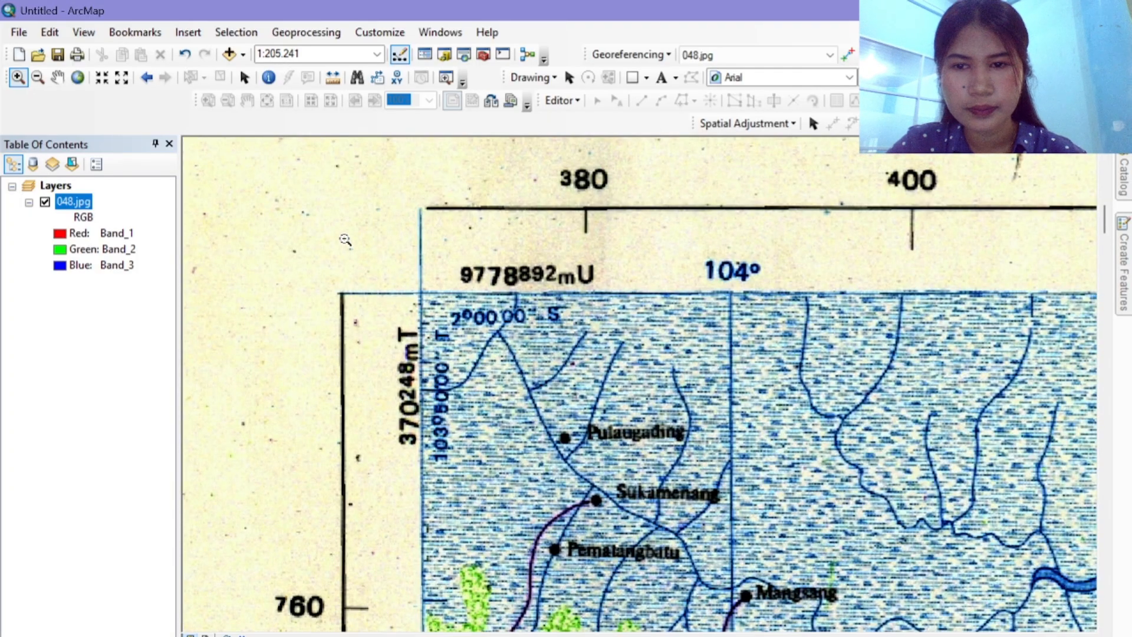
click(58, 77)
drag(411, 353, 411, 327)
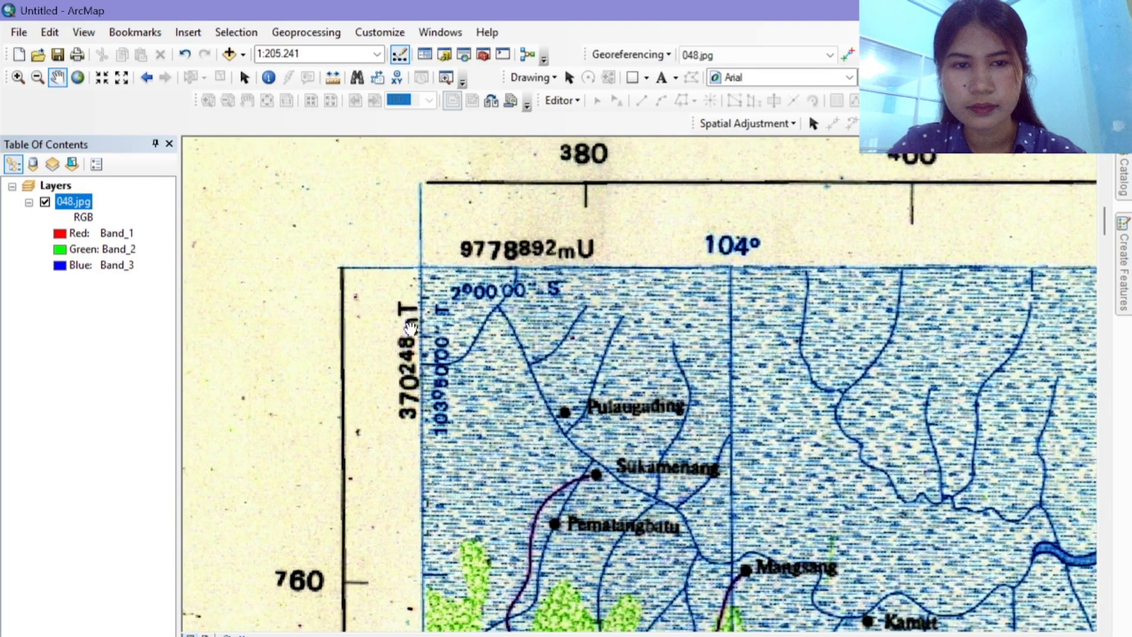
click(847, 54)
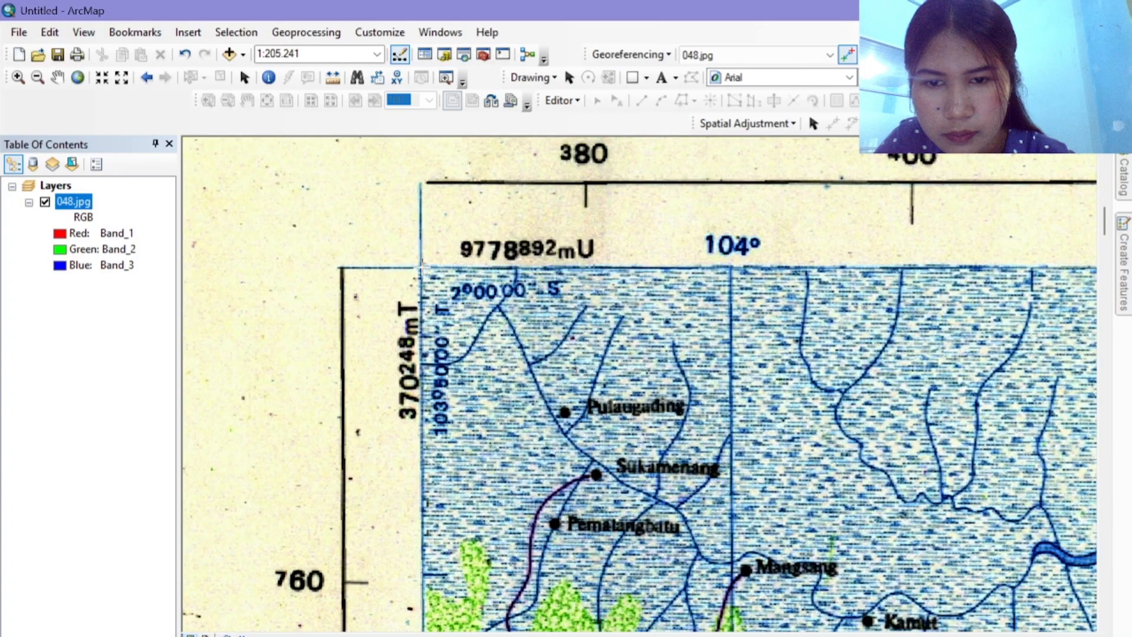
right_click(420, 267)
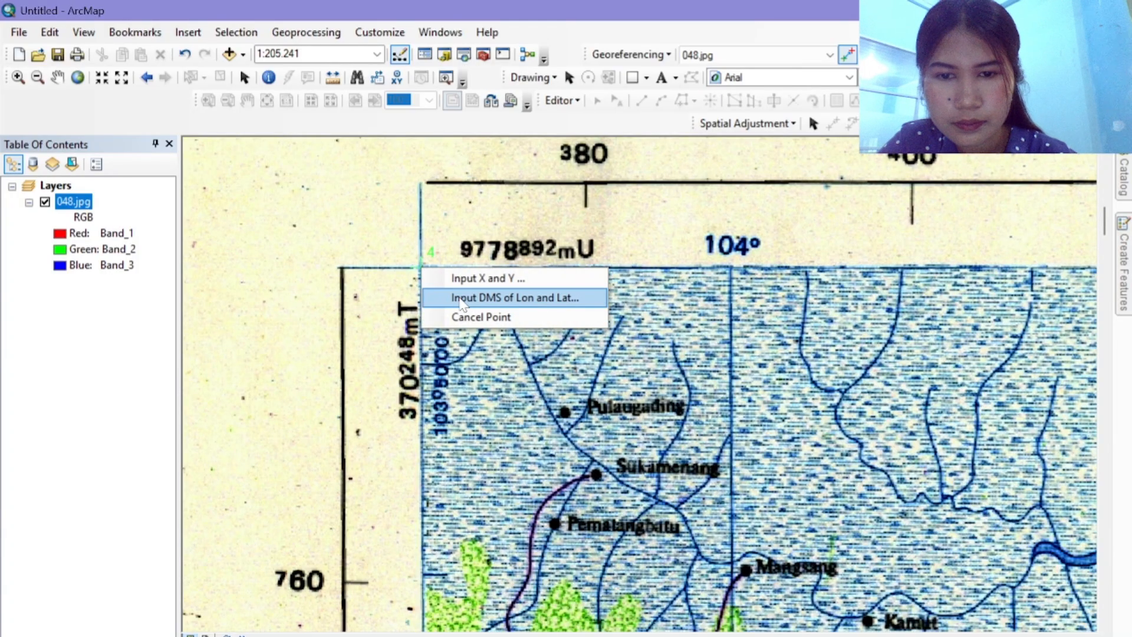
Step: Open the DMS coordinate entry for the fourth control point and set its latitude to 2° 00' 00" S
click(541, 293)
drag(543, 288, 671, 152)
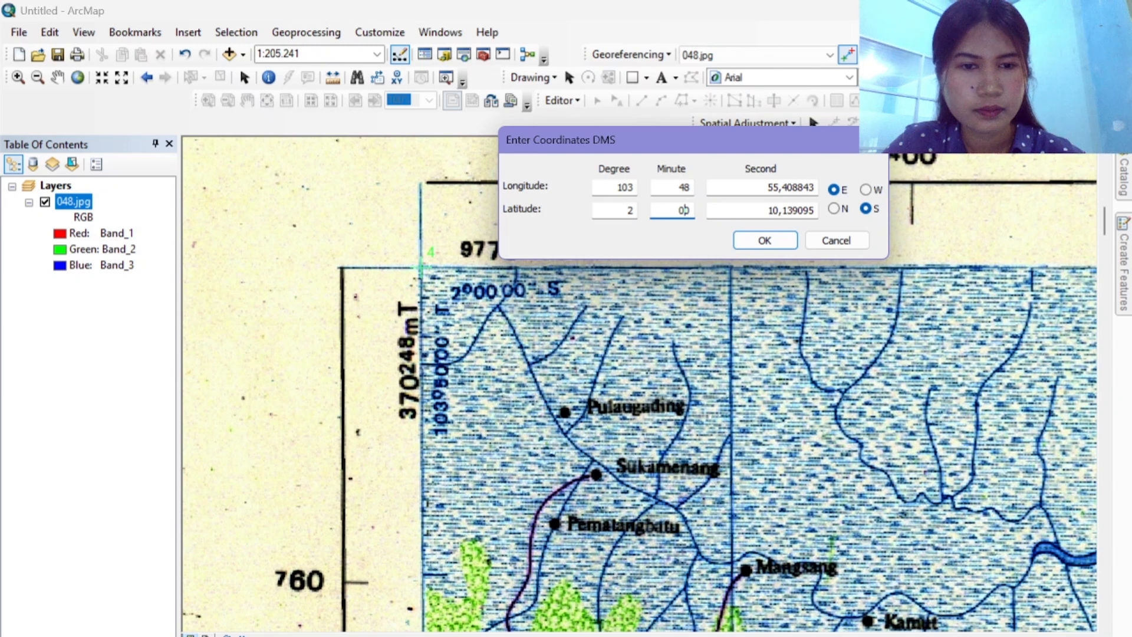
text(0)
key(Tab)
text(0)
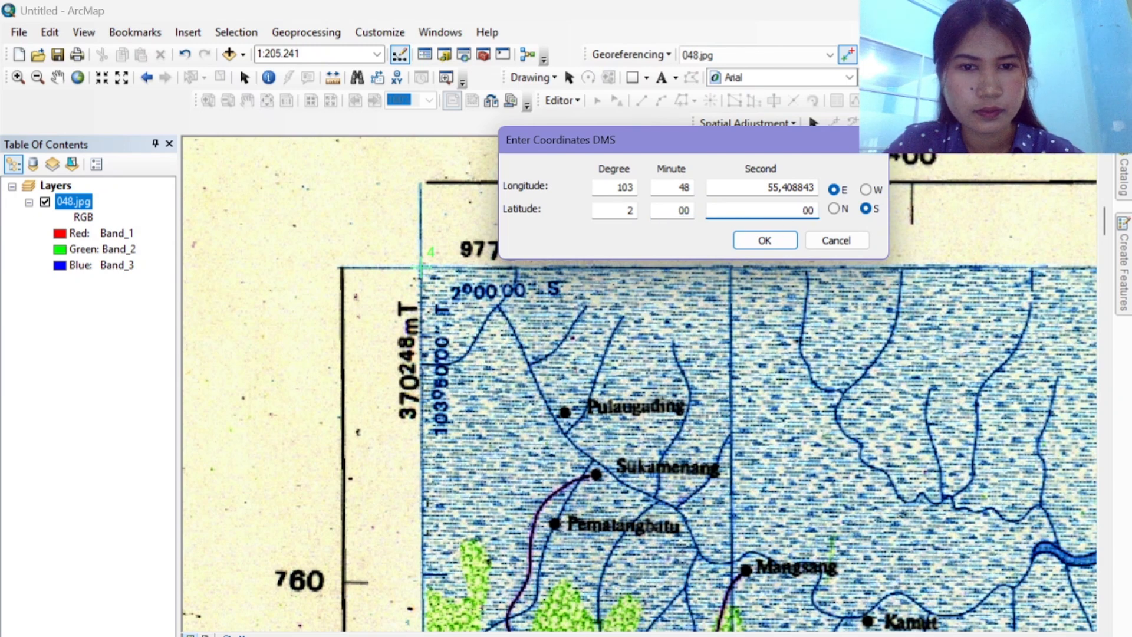
Step: Set the fourth control point's longitude to 103° 50' 00" E and apply its DMS coordinates
double_click(621, 188)
click(625, 187)
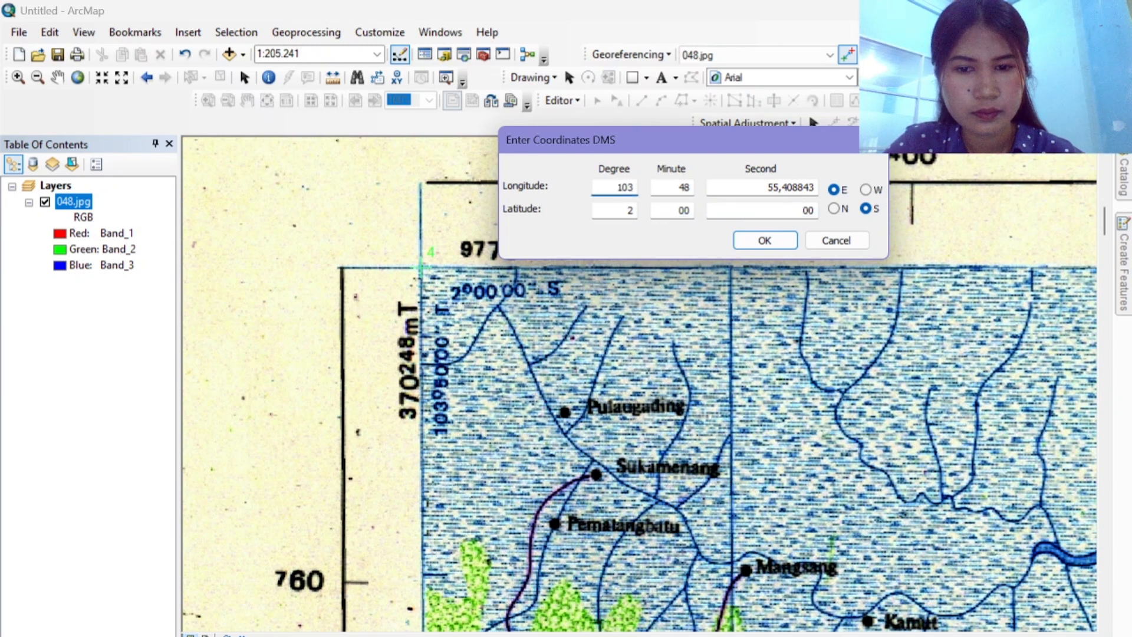
double_click(680, 187)
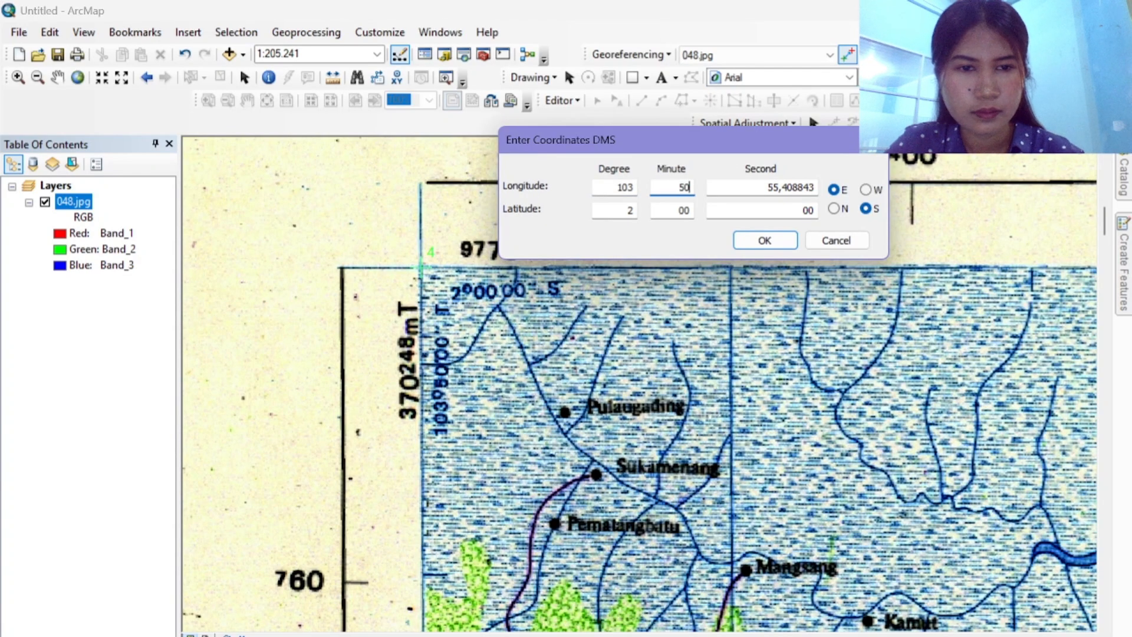
text(50)
key(Tab)
text(00)
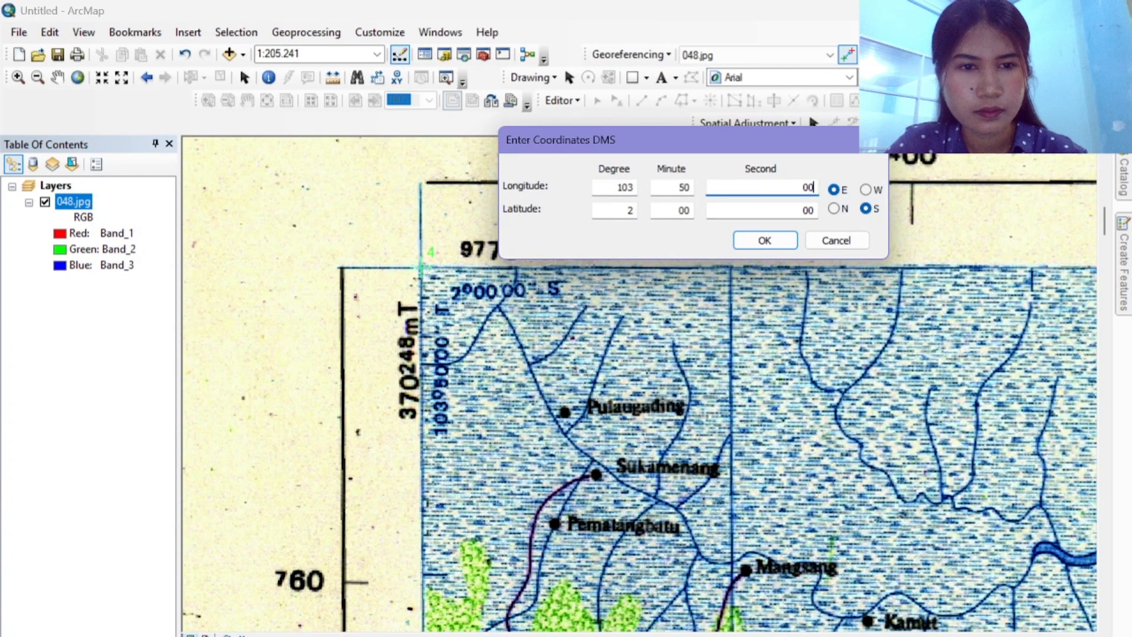
click(775, 239)
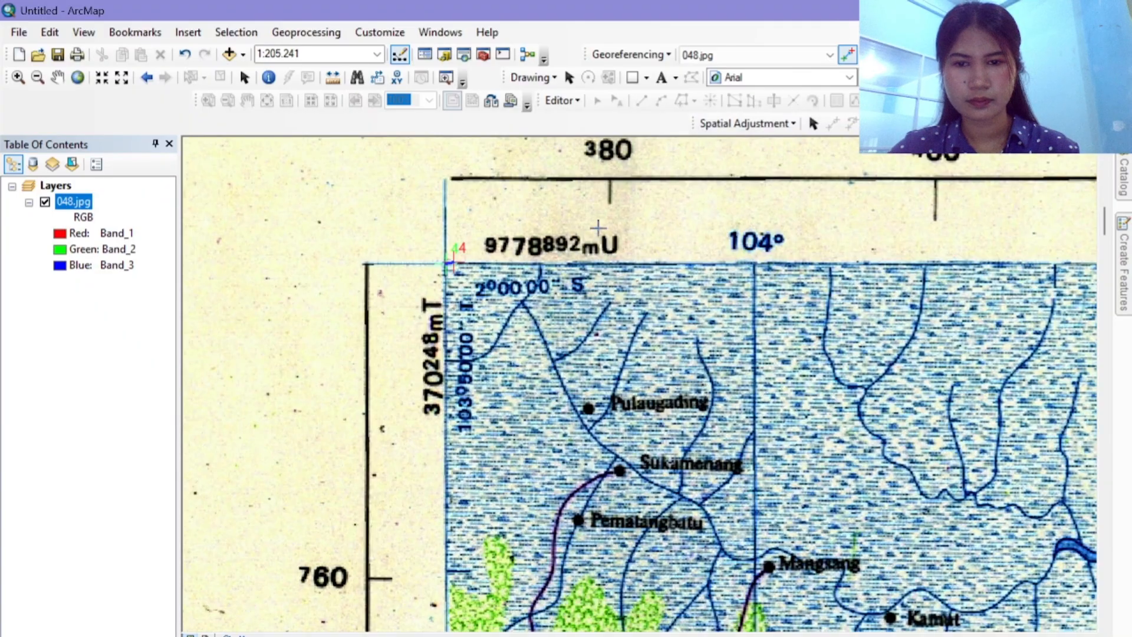
Step: Export the full georeferenced map as a TIFF named Registrasi_048 in the ArcGIS folder
click(77, 83)
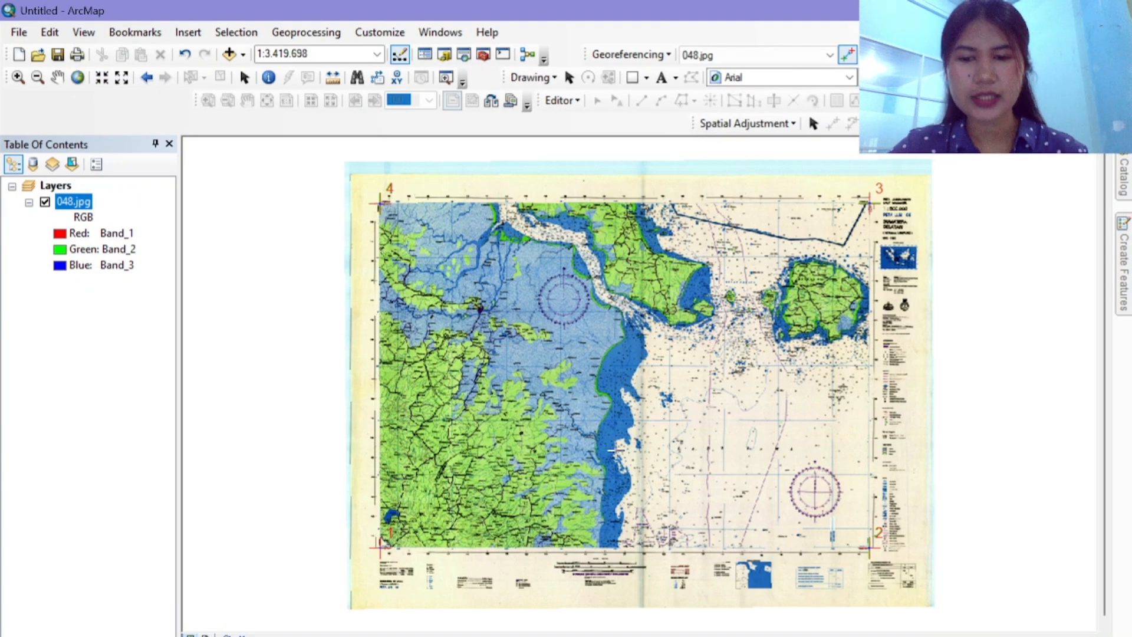
click(27, 36)
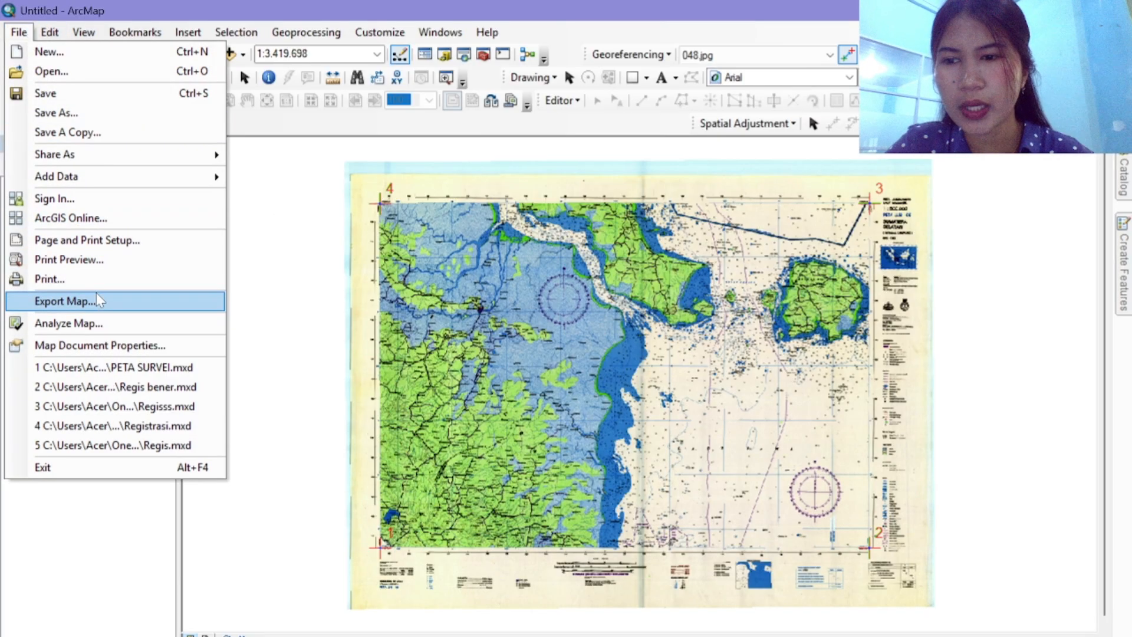
click(100, 300)
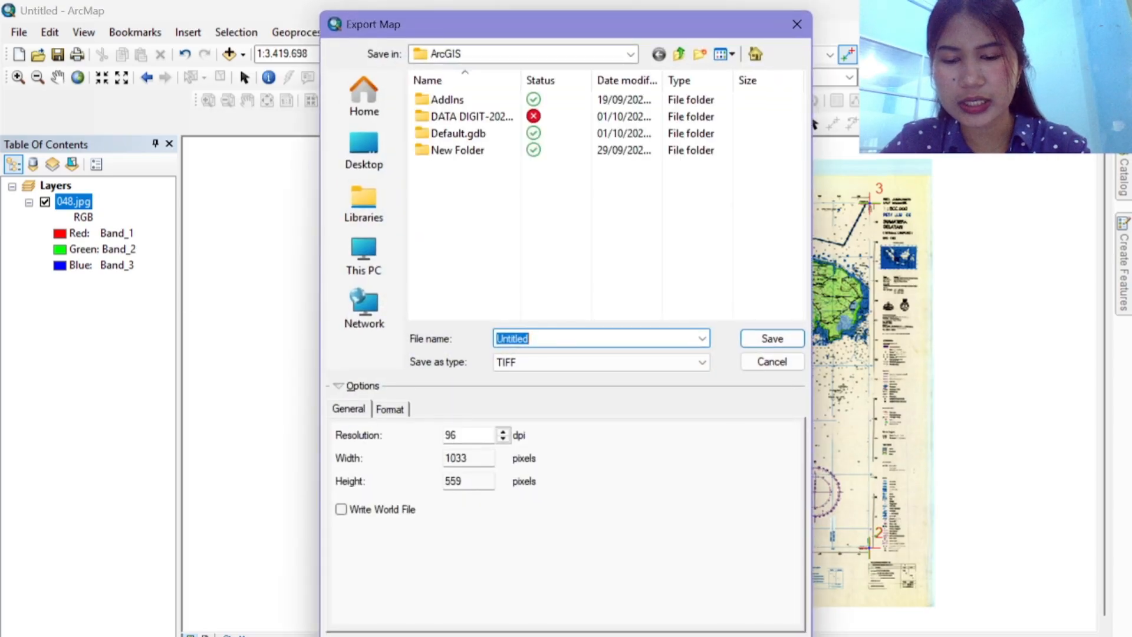
text(Registr)
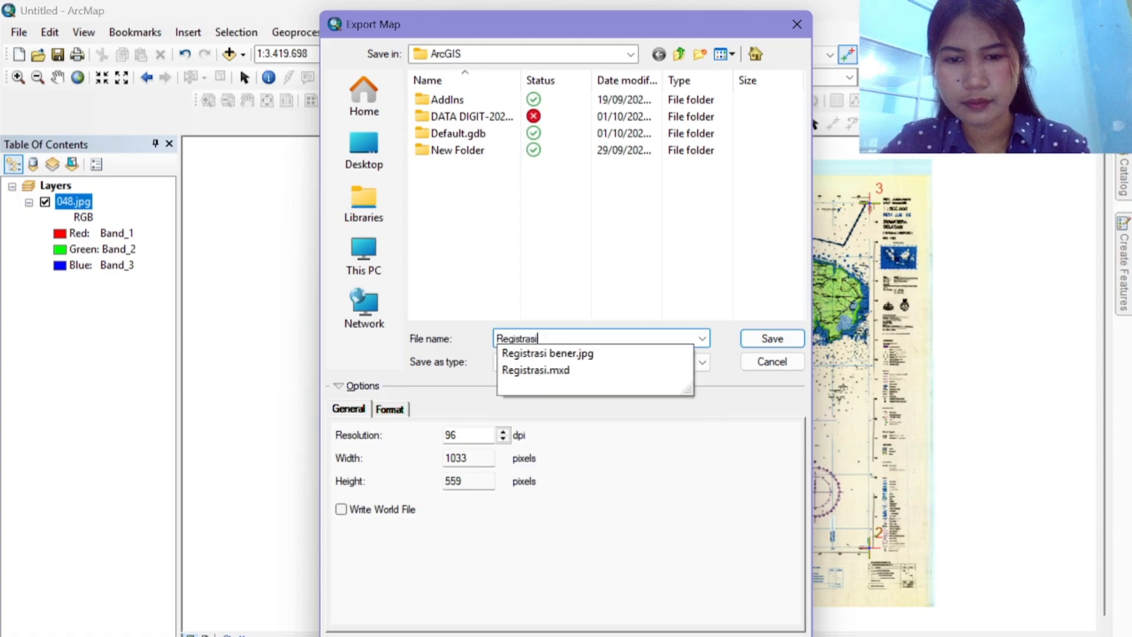
text(asi)
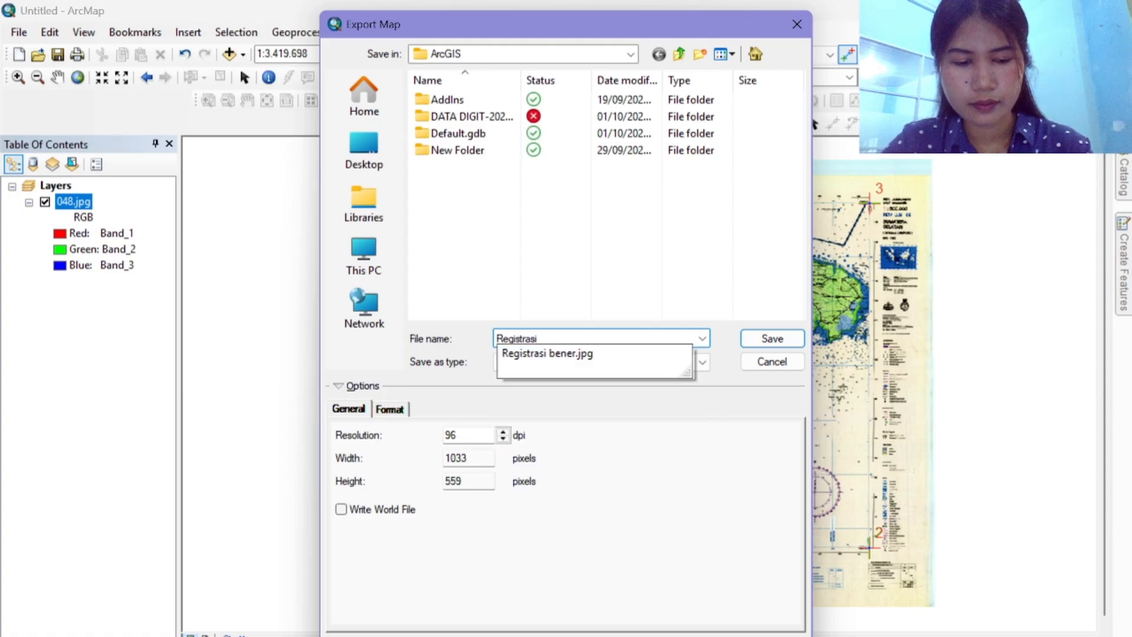
key(BackSpace)
text(-)
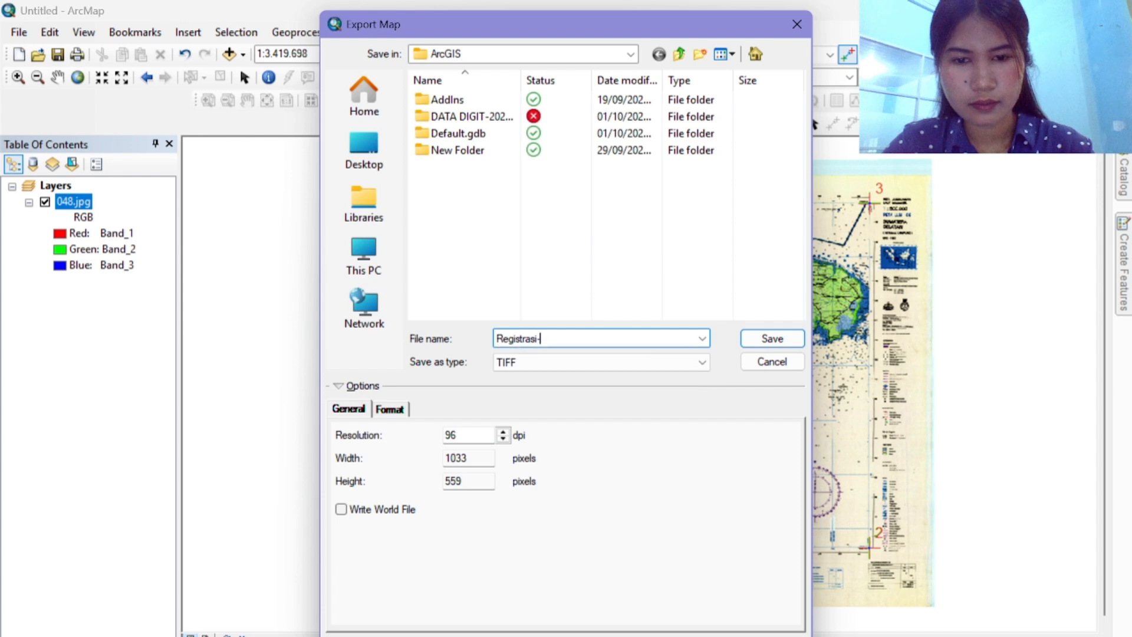
key(BackSpace)
text(_048)
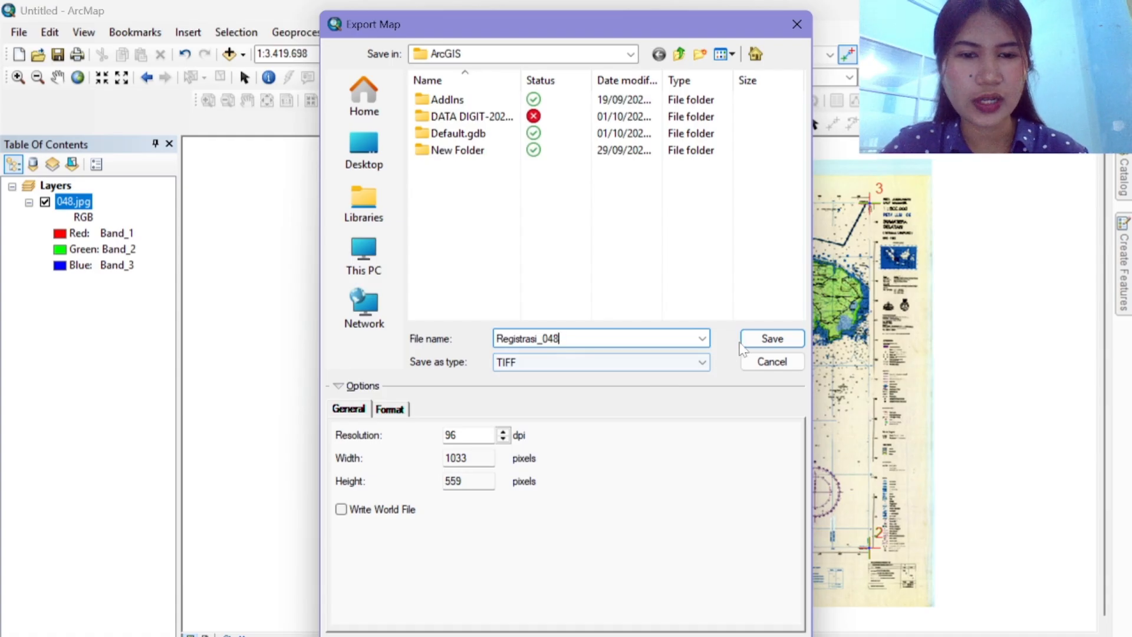
click(771, 338)
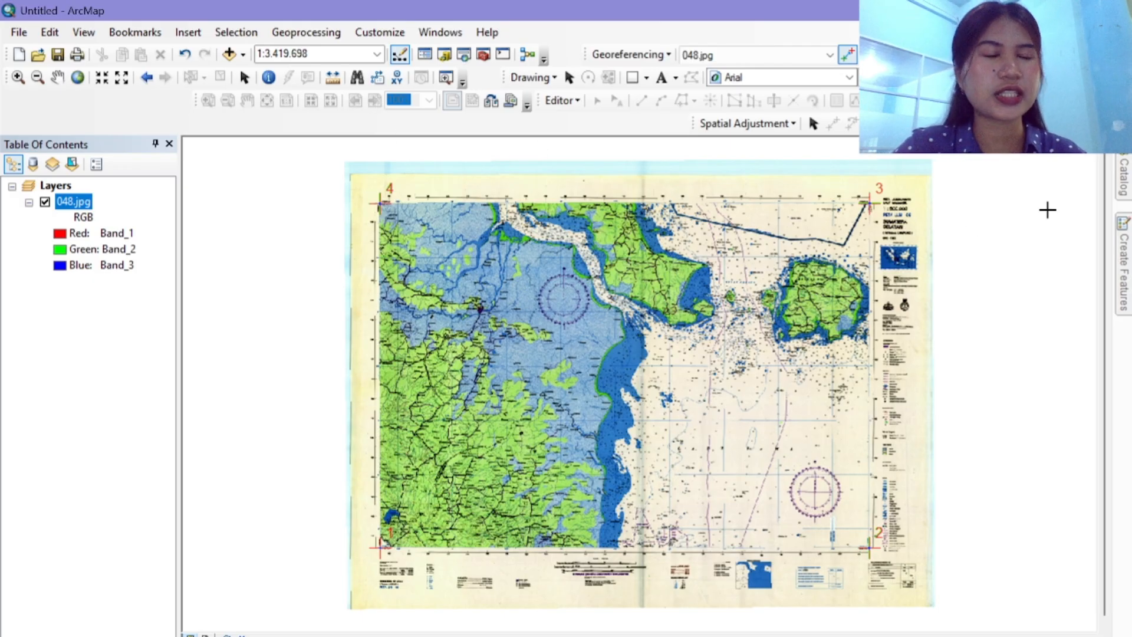
Step: Start a new shapefile in the Home ArcGIS folder, named Lautan, with the Polygon feature type
click(1126, 191)
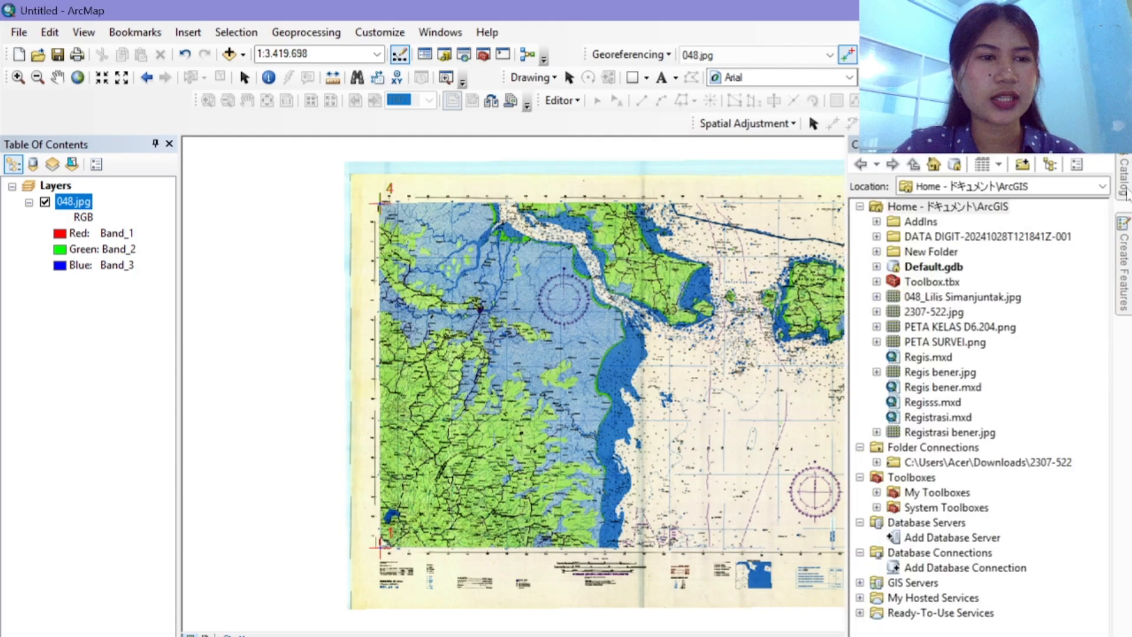
click(889, 212)
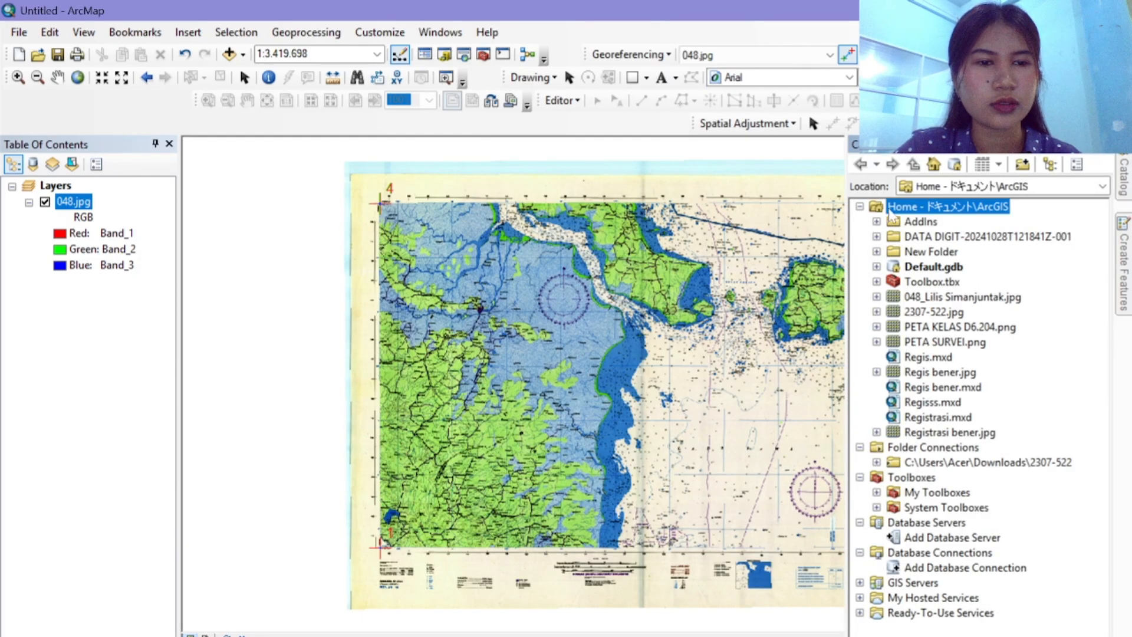
right_click(897, 214)
mouse_move(944, 320)
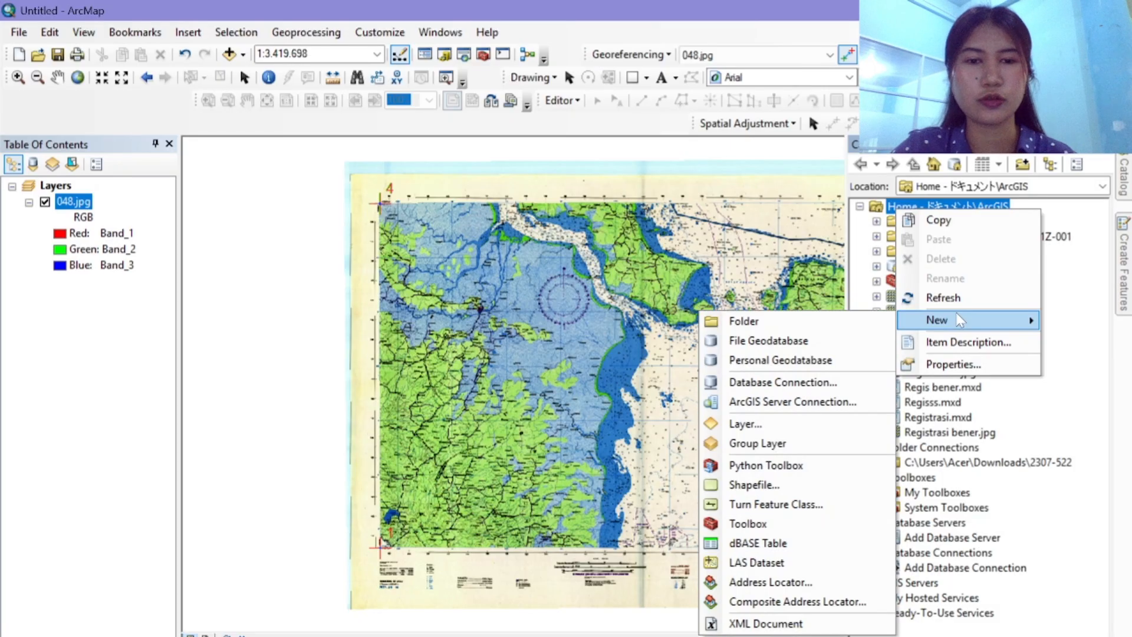
click(755, 486)
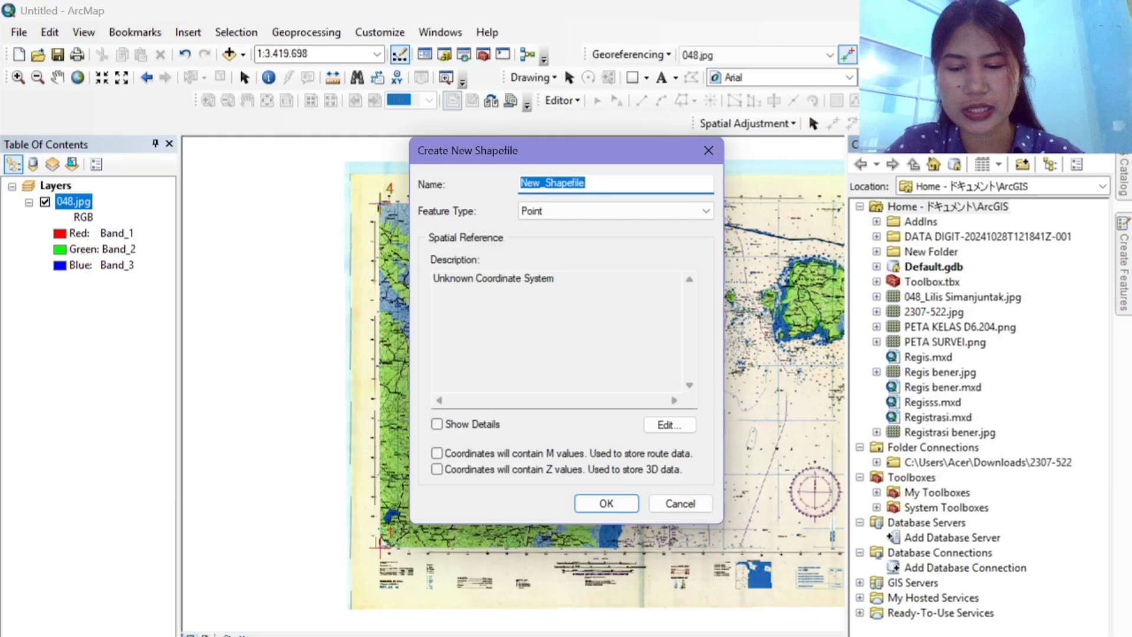
text(Lautan)
click(608, 211)
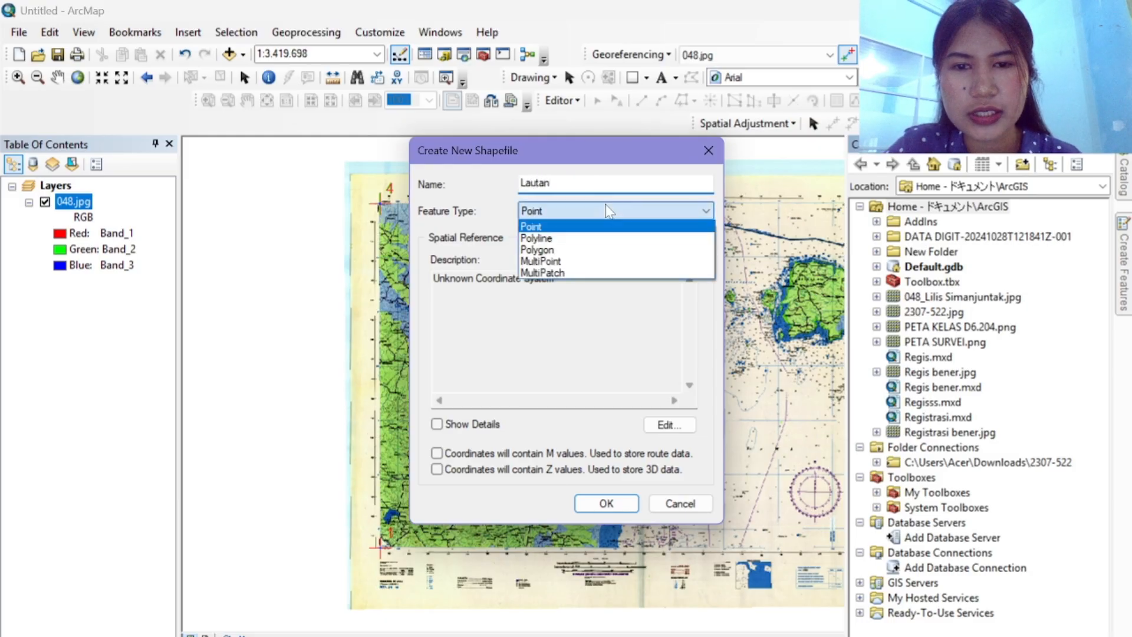
click(604, 247)
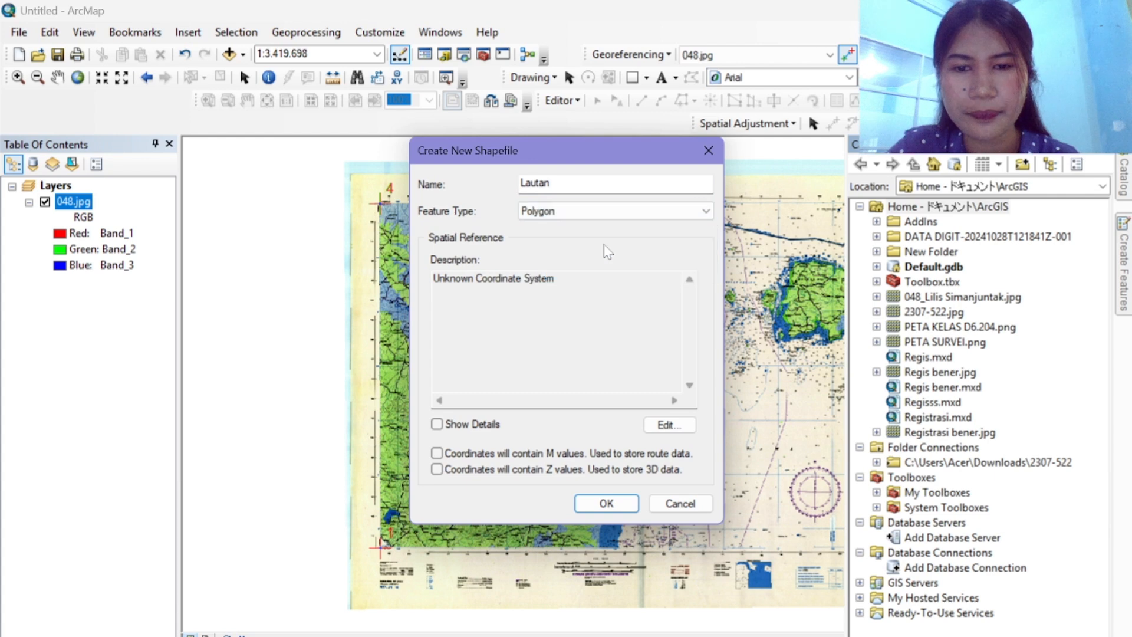
Step: Assign the WGS 1984 coordinate system to the Lautan shapefile and create it
click(666, 425)
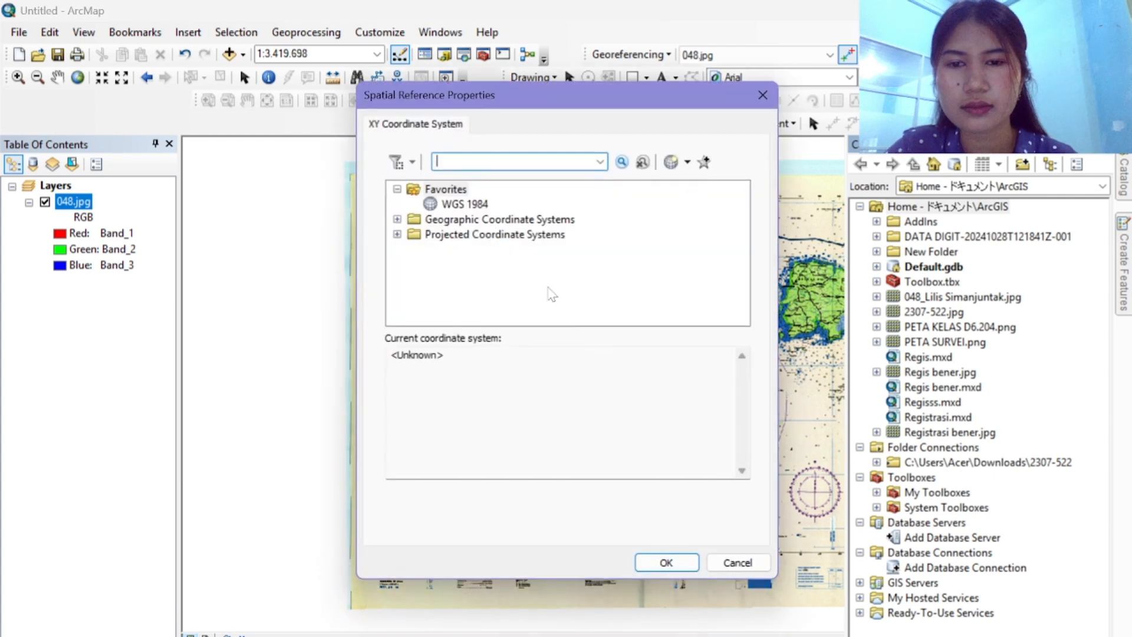
click(465, 205)
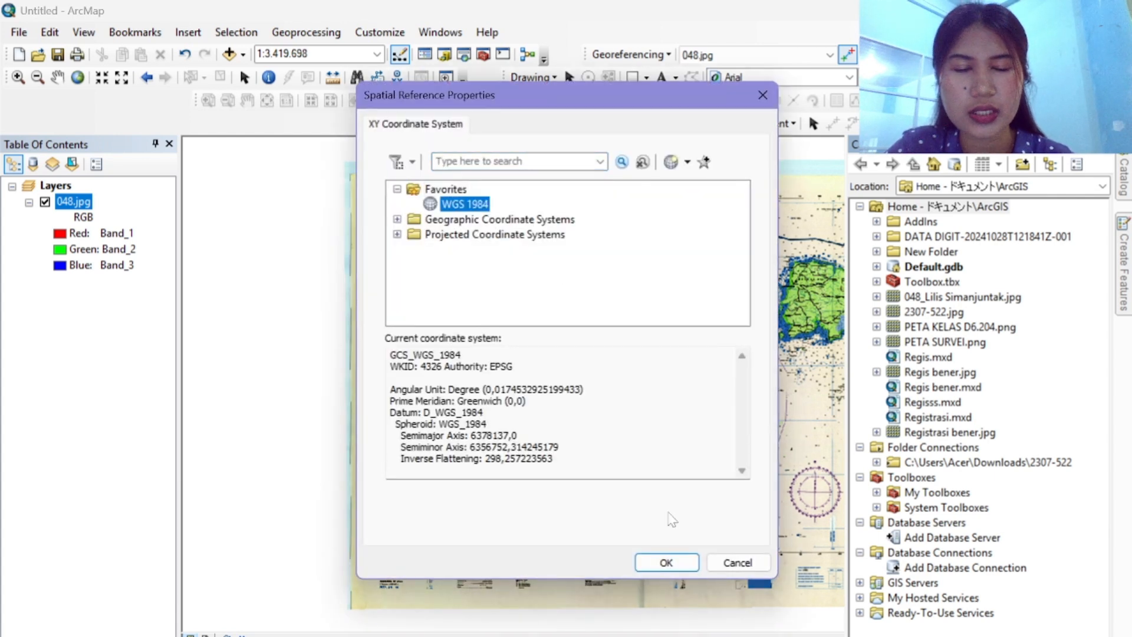
click(666, 562)
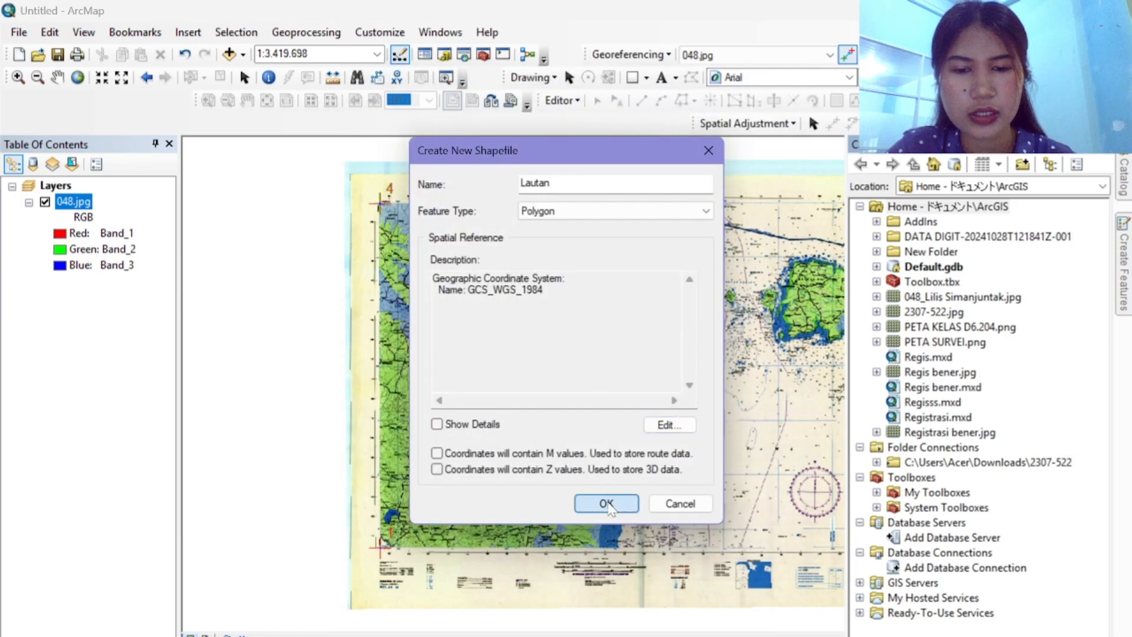
click(606, 503)
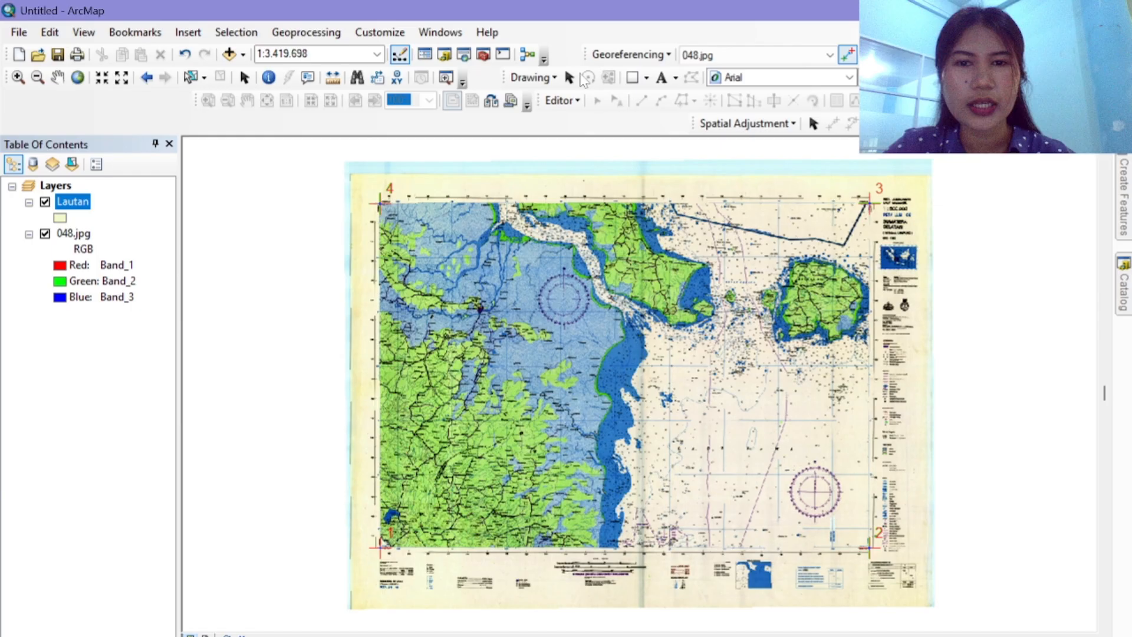
Step: Start an editing session and activate the Lautan feature template for polygon construction
click(560, 100)
click(587, 121)
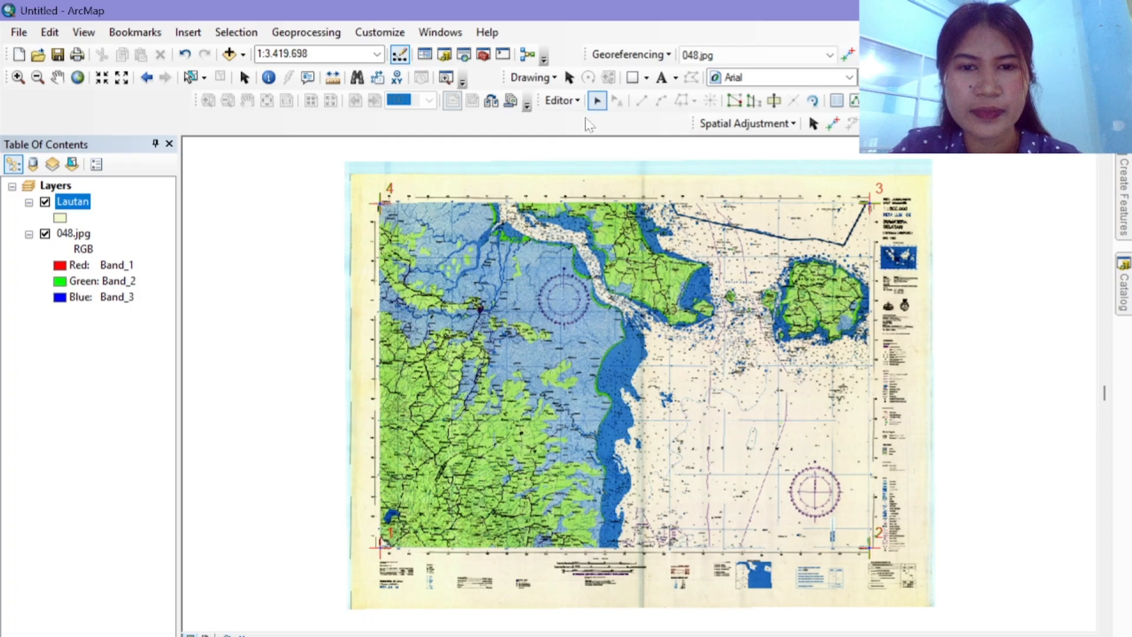
click(1123, 218)
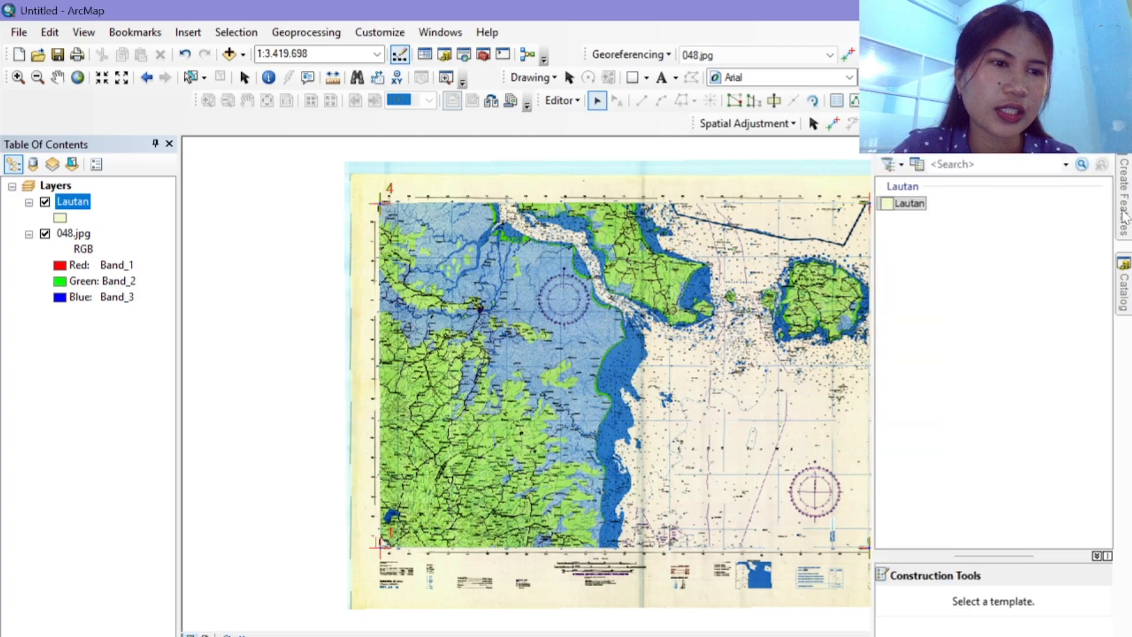
click(908, 204)
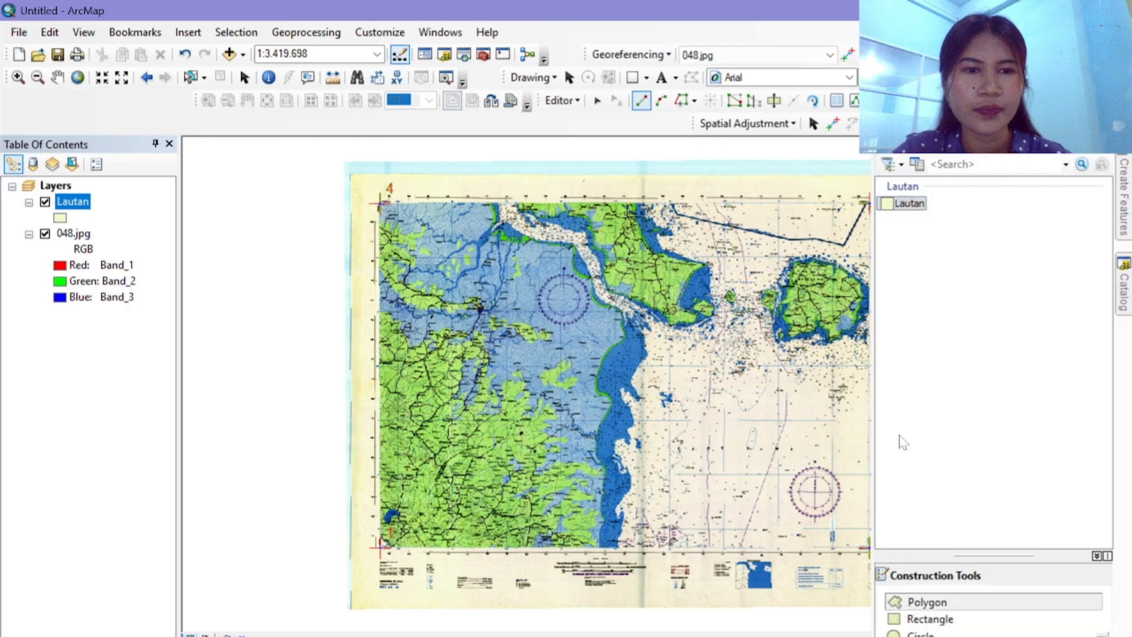
click(1100, 157)
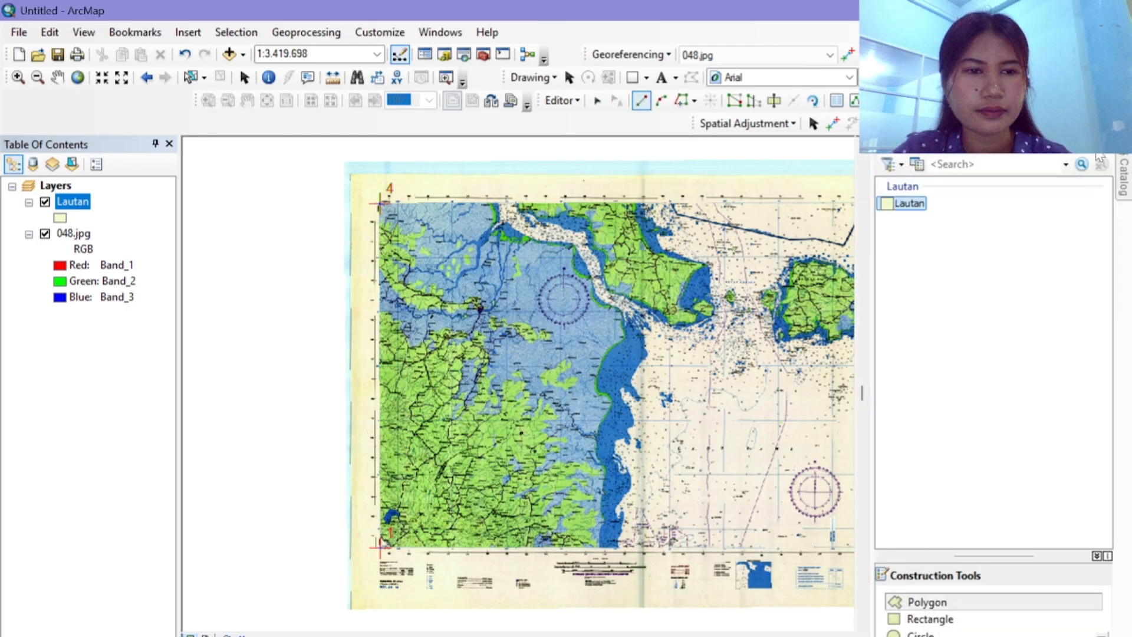
click(1101, 156)
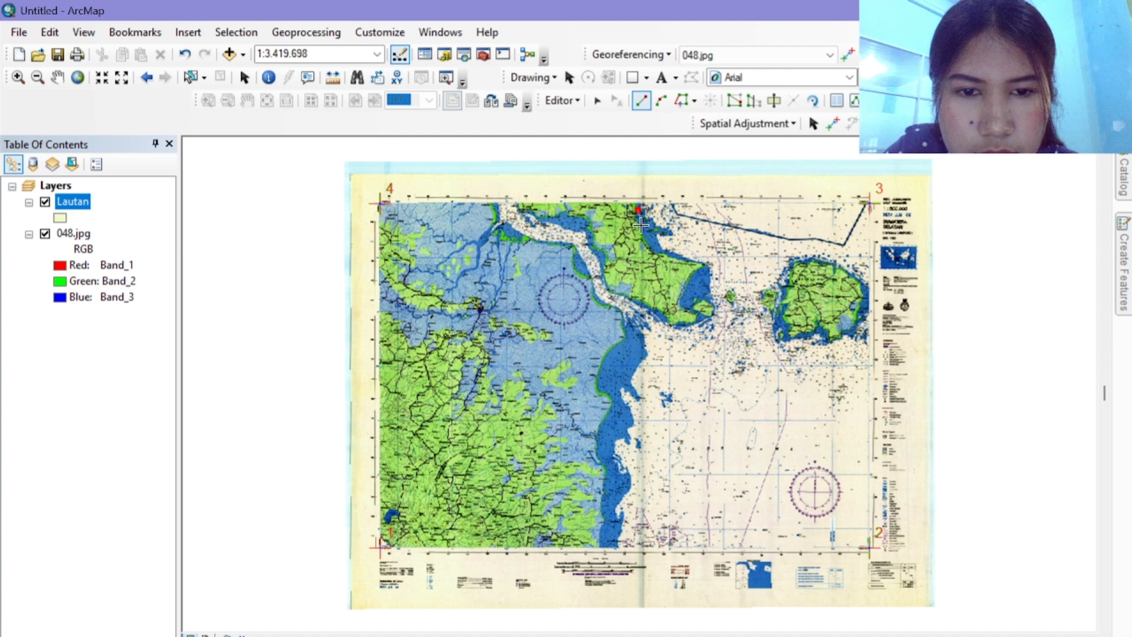
Step: Digitize a Lautan polygon over the narrow blue coastal strip along the northern landmass's east shore
click(642, 226)
click(670, 259)
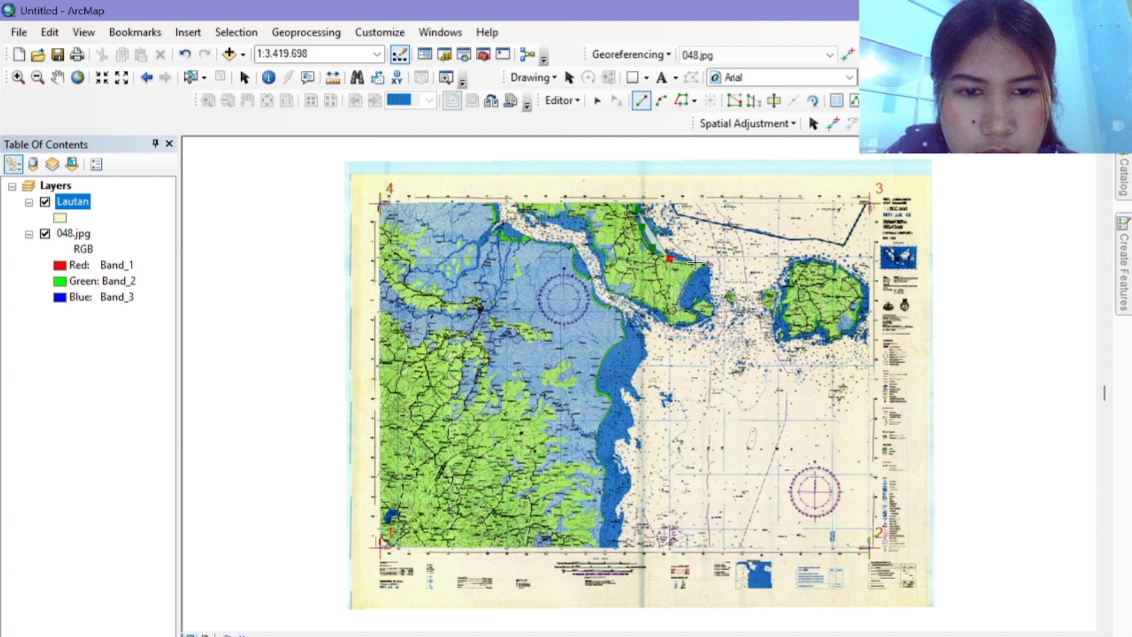
click(697, 265)
click(709, 269)
double_click(710, 273)
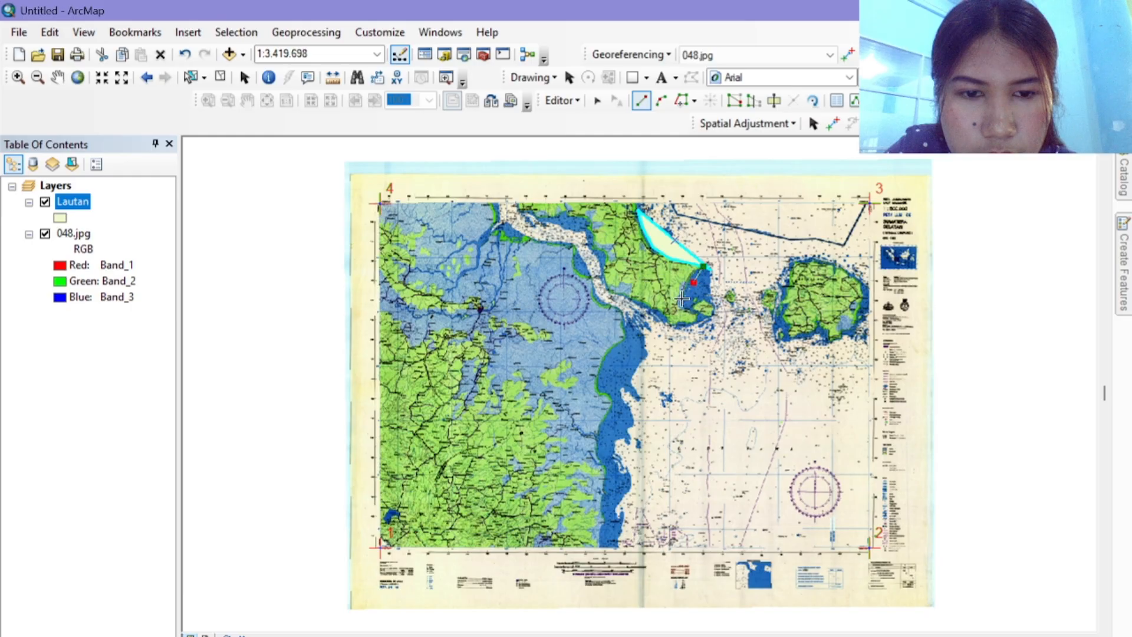
Step: Digitize a second Lautan polygon over the dark blue bay at the northern landmass's eastern tip
click(683, 300)
click(690, 308)
click(705, 303)
click(714, 302)
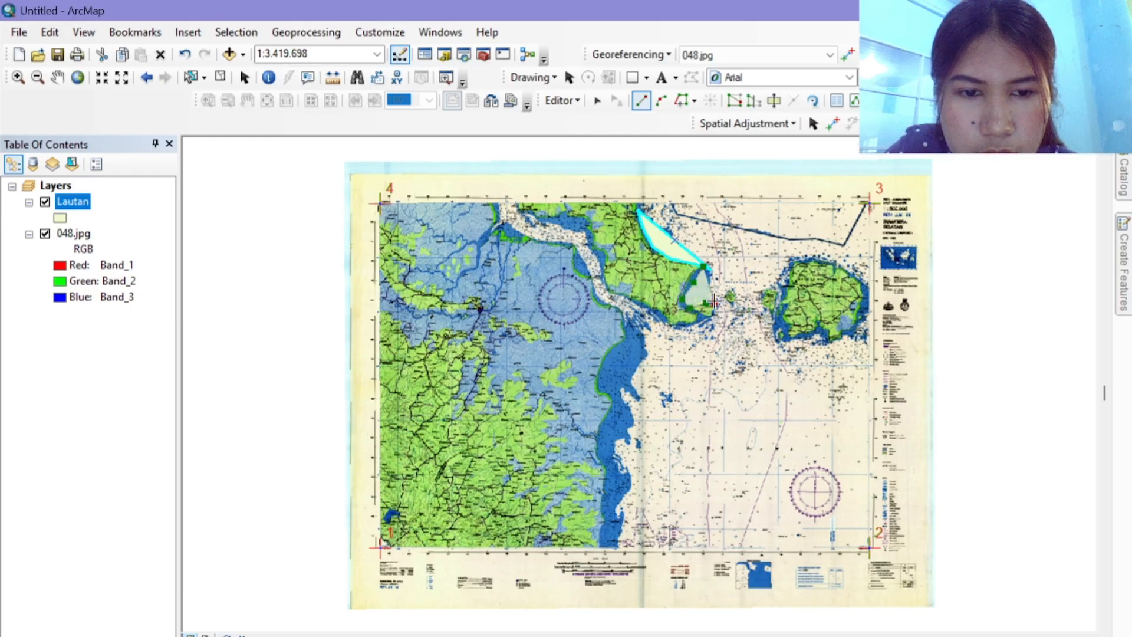
double_click(714, 303)
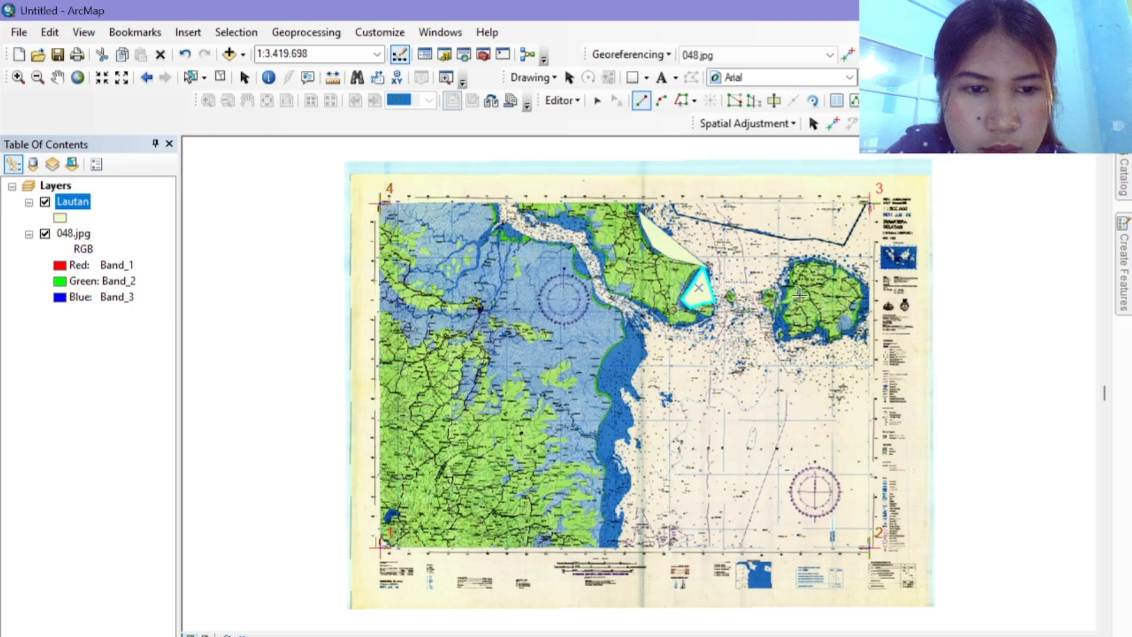
Step: Digitize a third Lautan polygon over the upper part of the blue coastal waters east of the large western landmass
click(627, 336)
click(614, 351)
click(606, 367)
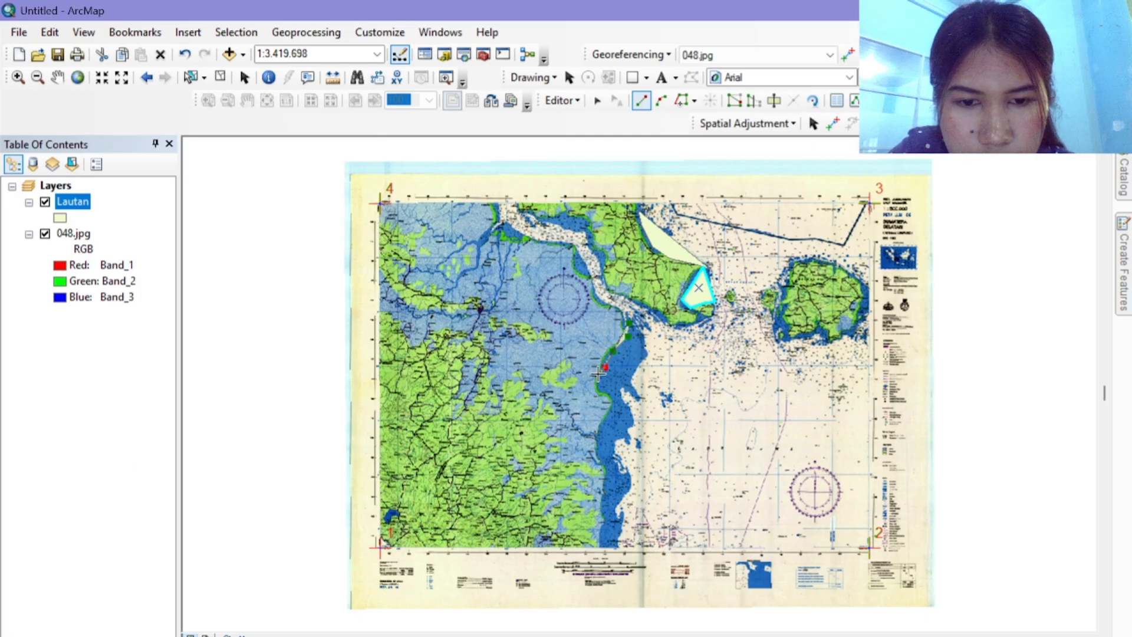
click(601, 389)
click(616, 396)
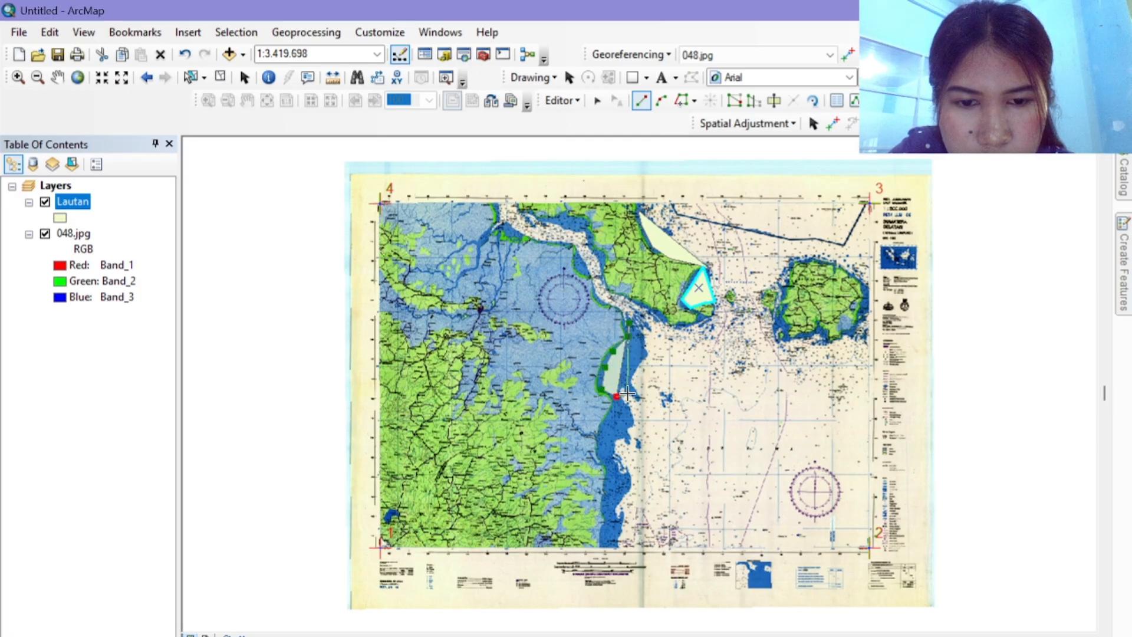
click(631, 382)
click(648, 347)
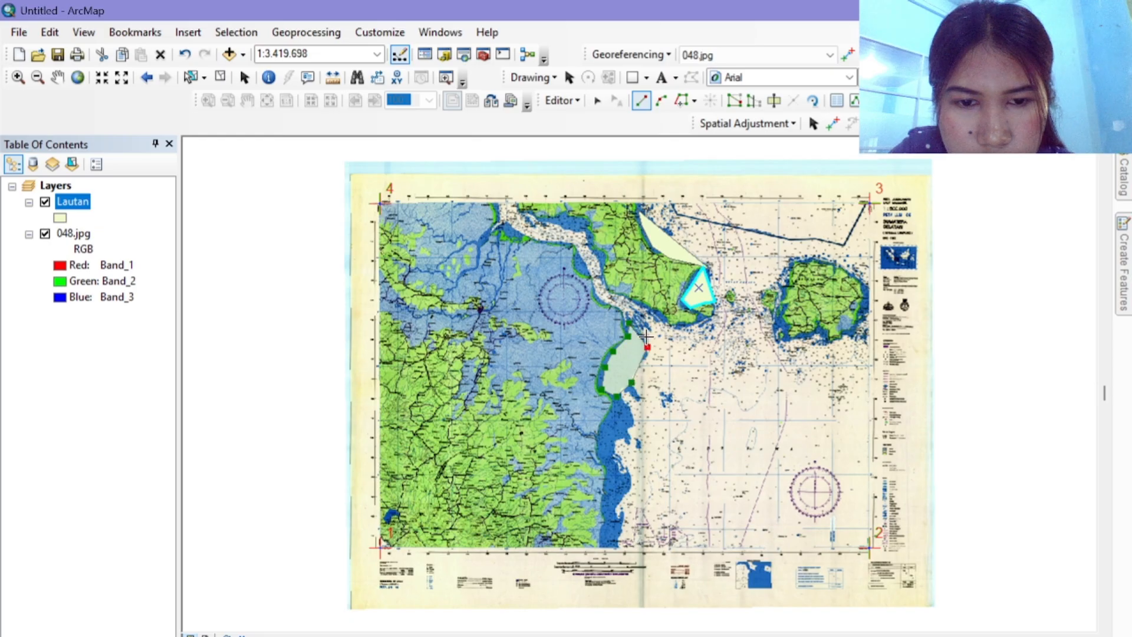
double_click(643, 327)
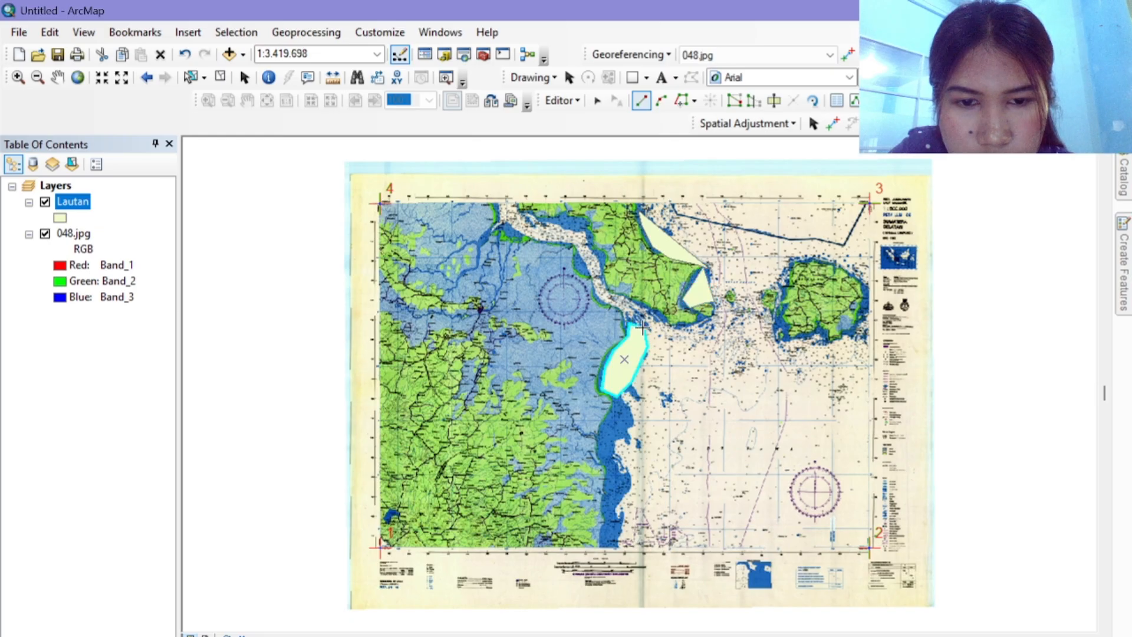
Step: Digitize a fourth Lautan polygon over the middle part of the blue coastal waters east of the large western landmass
click(616, 397)
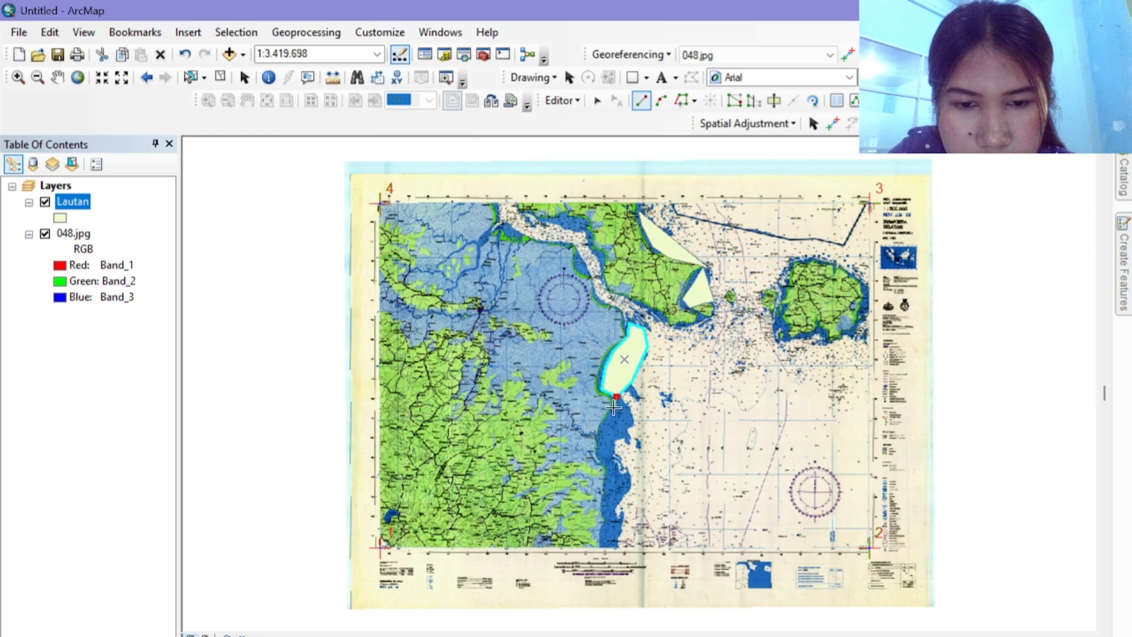
click(594, 447)
click(616, 470)
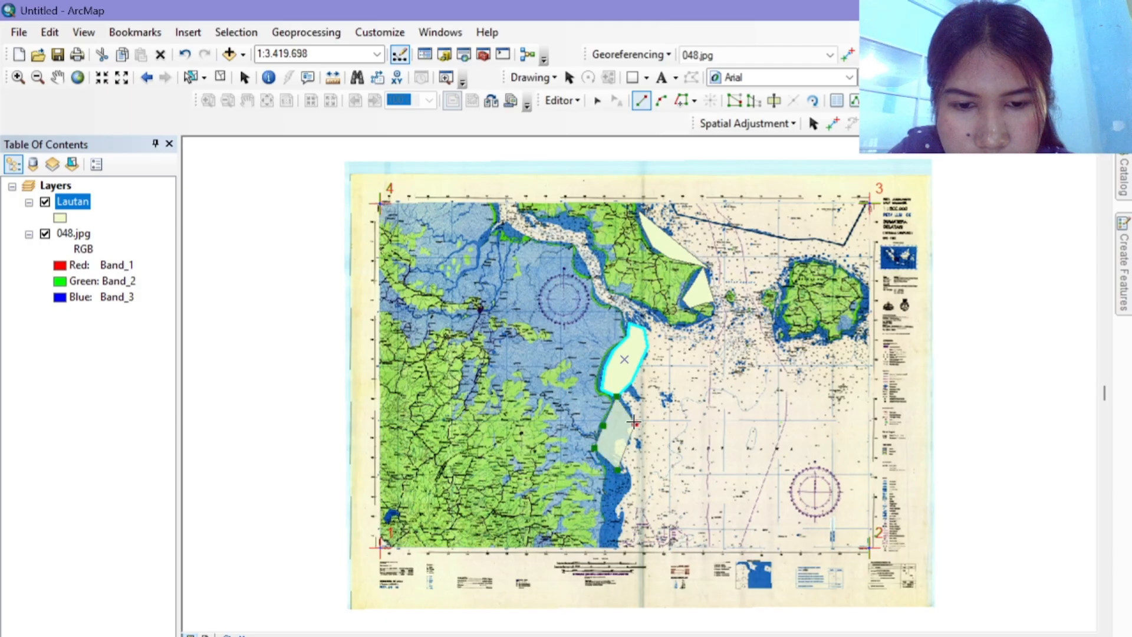
double_click(636, 423)
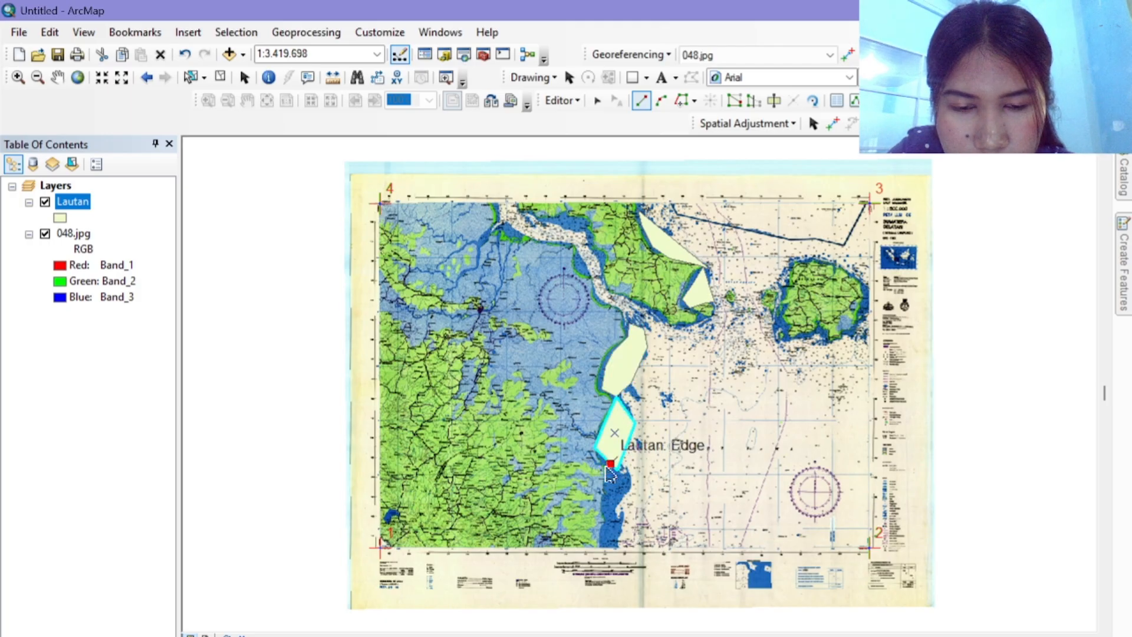
Step: Digitize a fifth Lautan polygon over the lower part of the western landmass's blue coastal waters, down to the map frame's southern edge
click(603, 500)
click(602, 524)
click(600, 541)
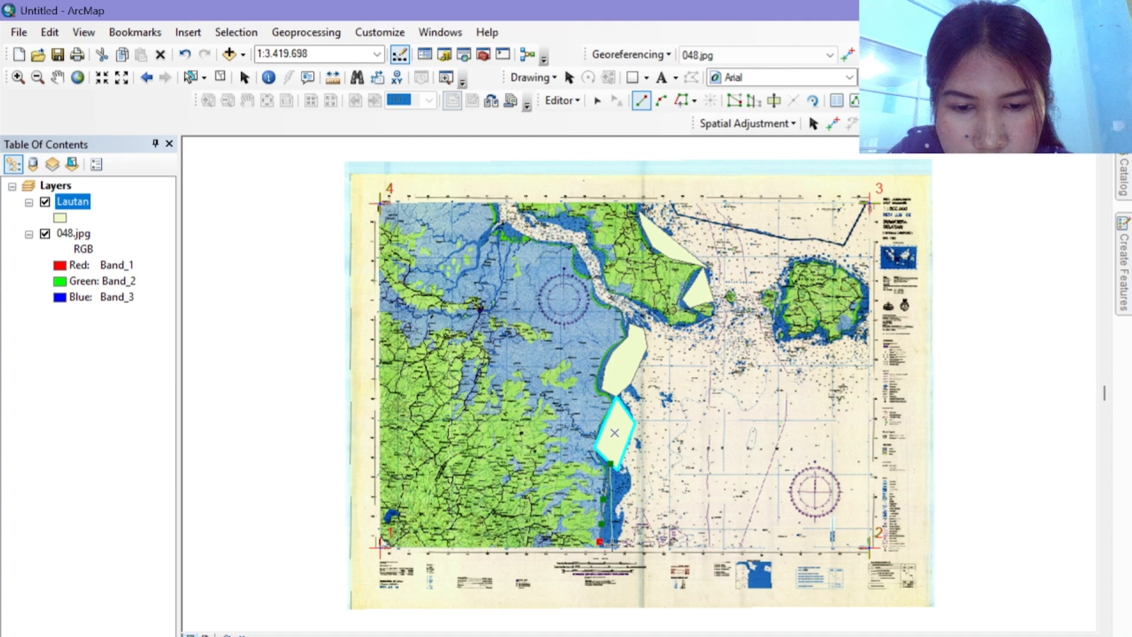
click(618, 547)
click(624, 517)
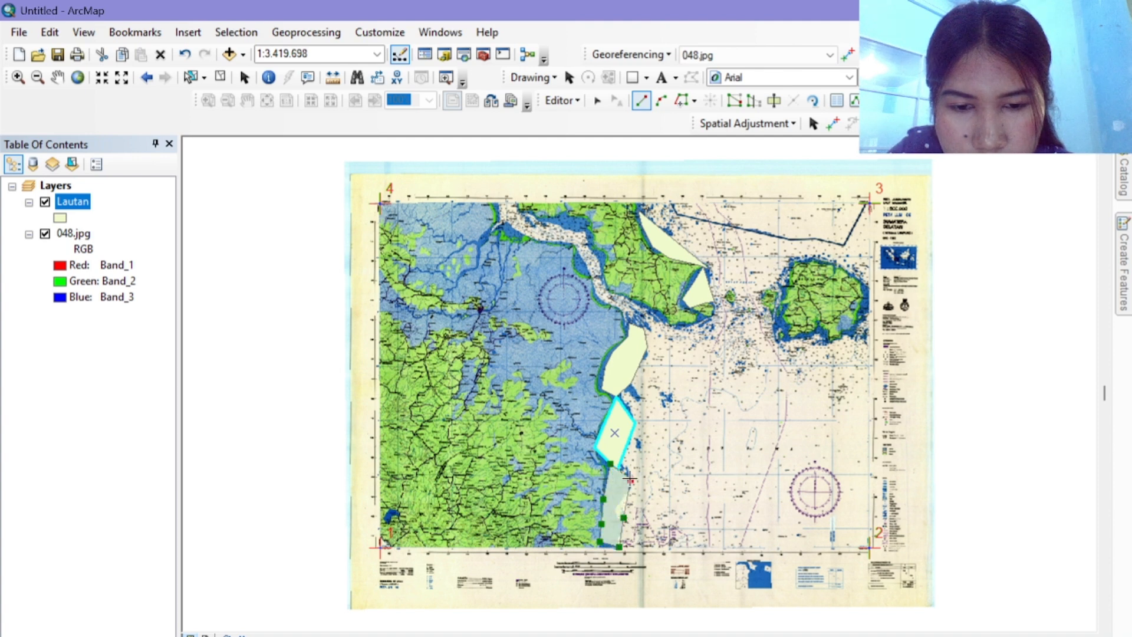
click(628, 469)
double_click(626, 479)
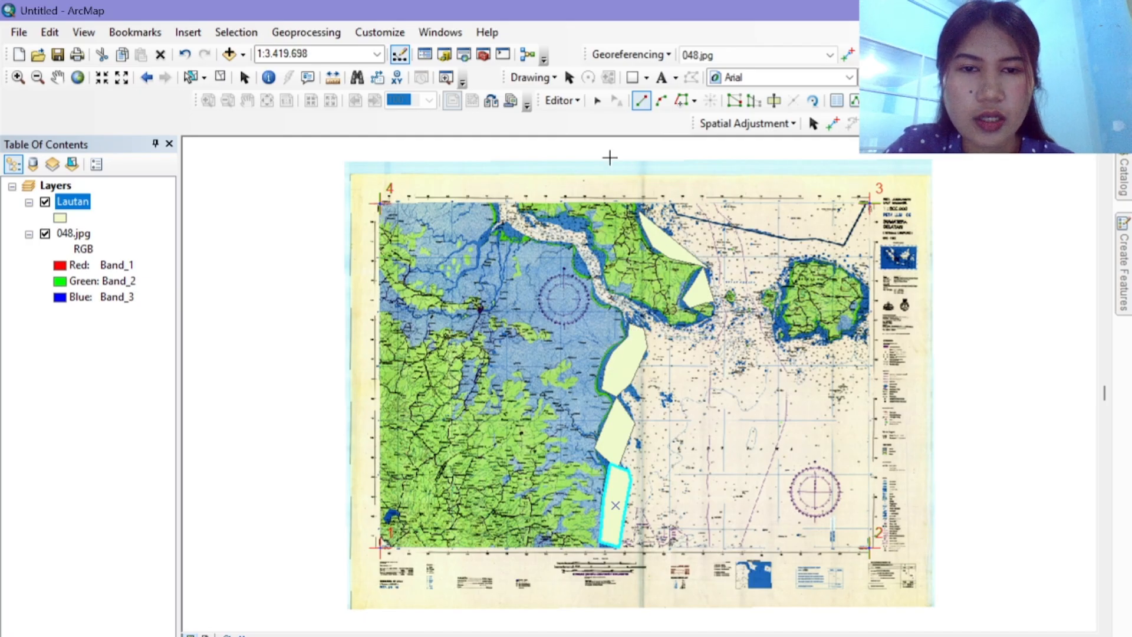
Step: Save the Lautan edits and end the editing session
click(560, 101)
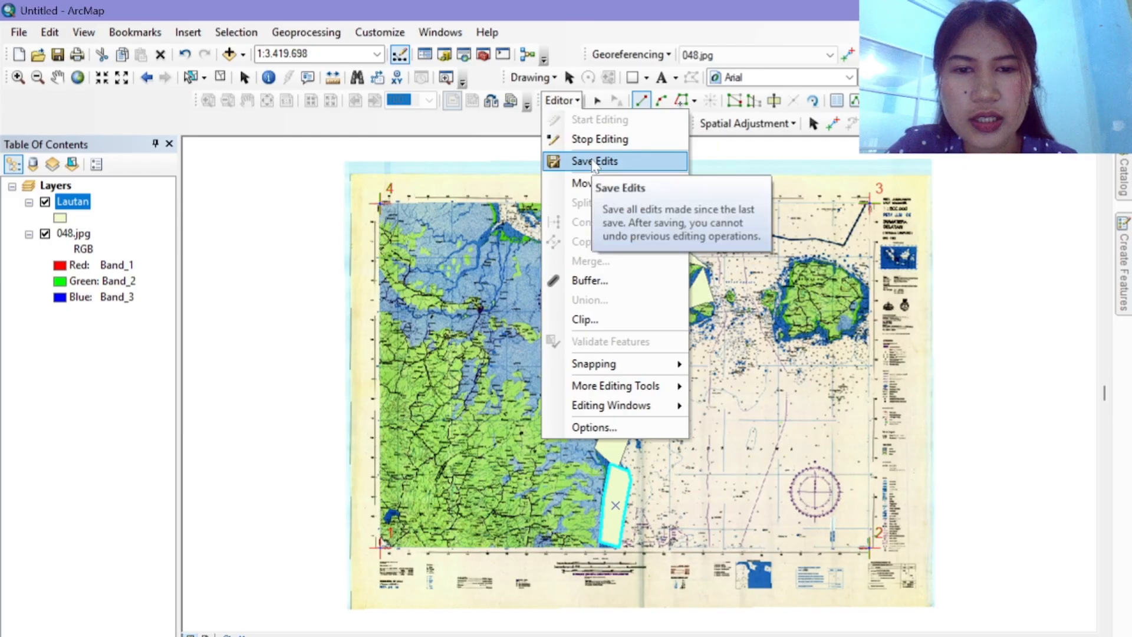
click(595, 162)
click(565, 107)
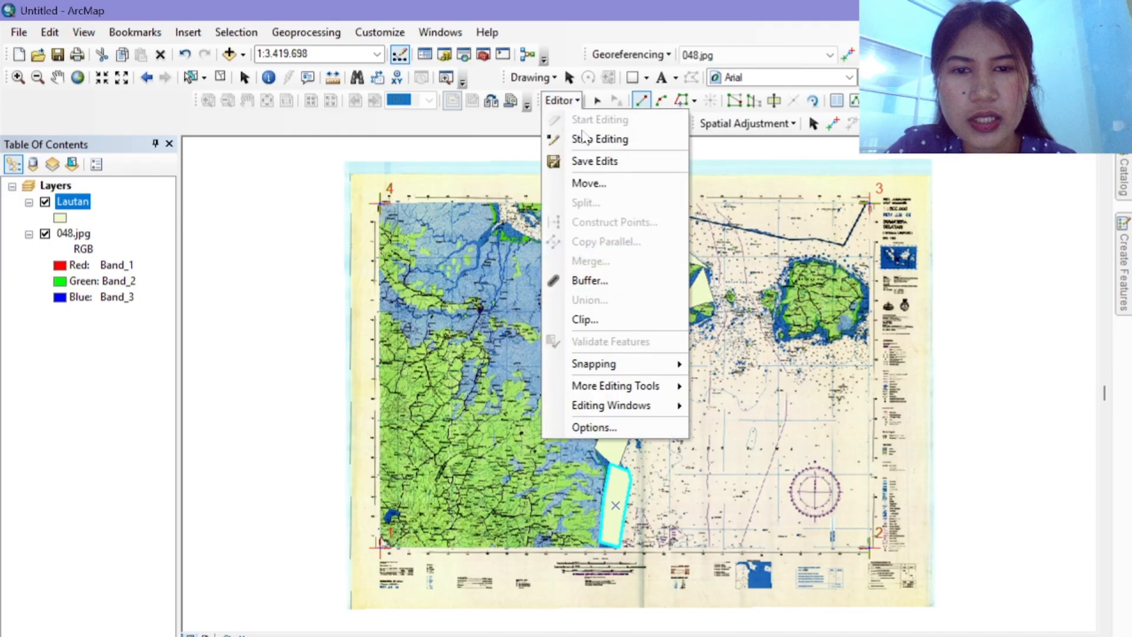
click(596, 139)
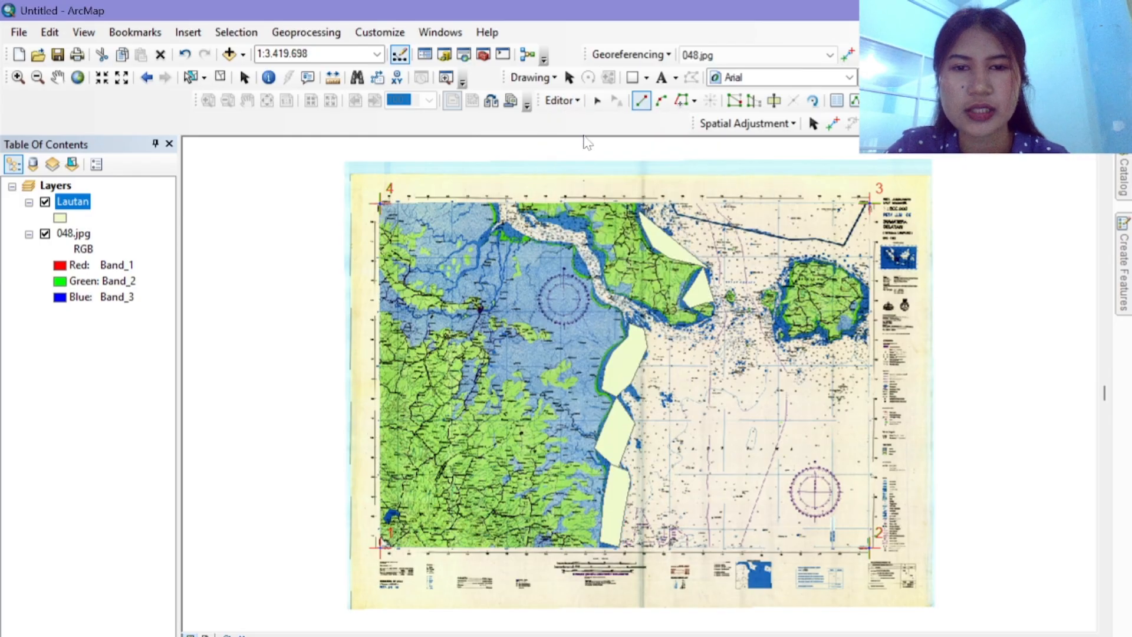
Step: Symbolize the Lautan layer with the Lake fill style and hide the layer on the map
click(61, 218)
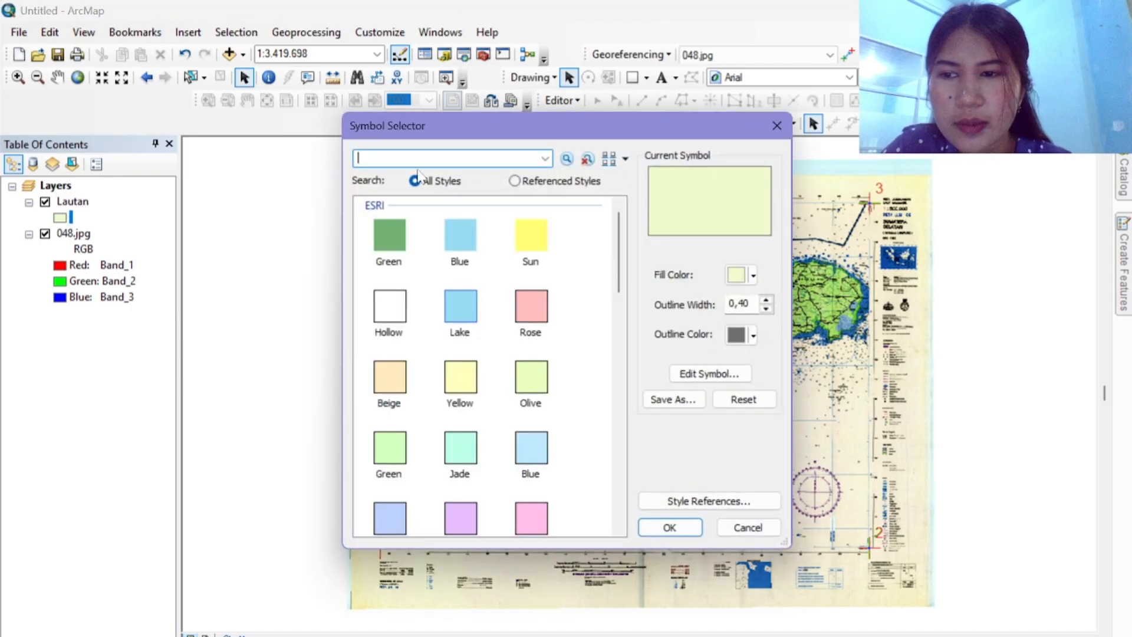
scroll(477, 289, down, 1)
scroll(476, 289, up, 1)
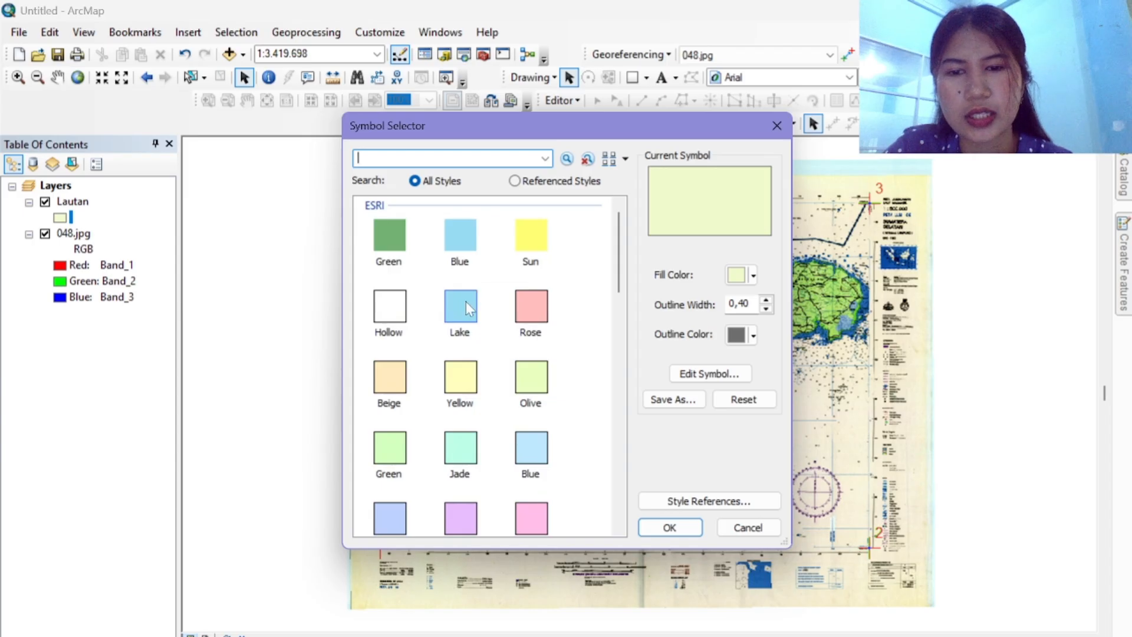
click(466, 302)
click(543, 458)
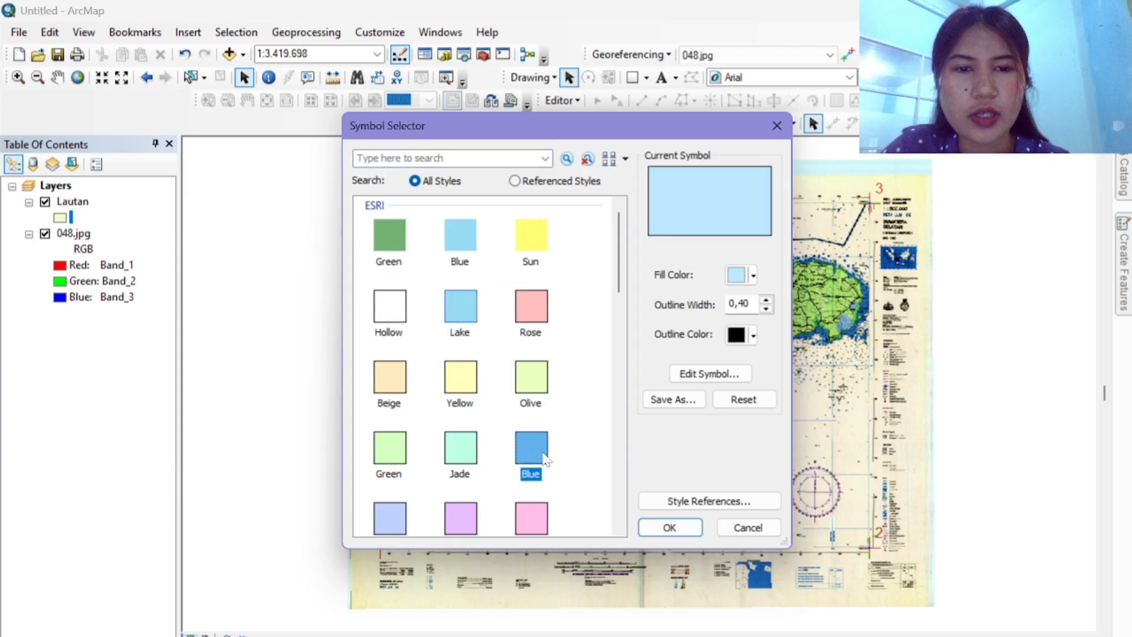
click(463, 331)
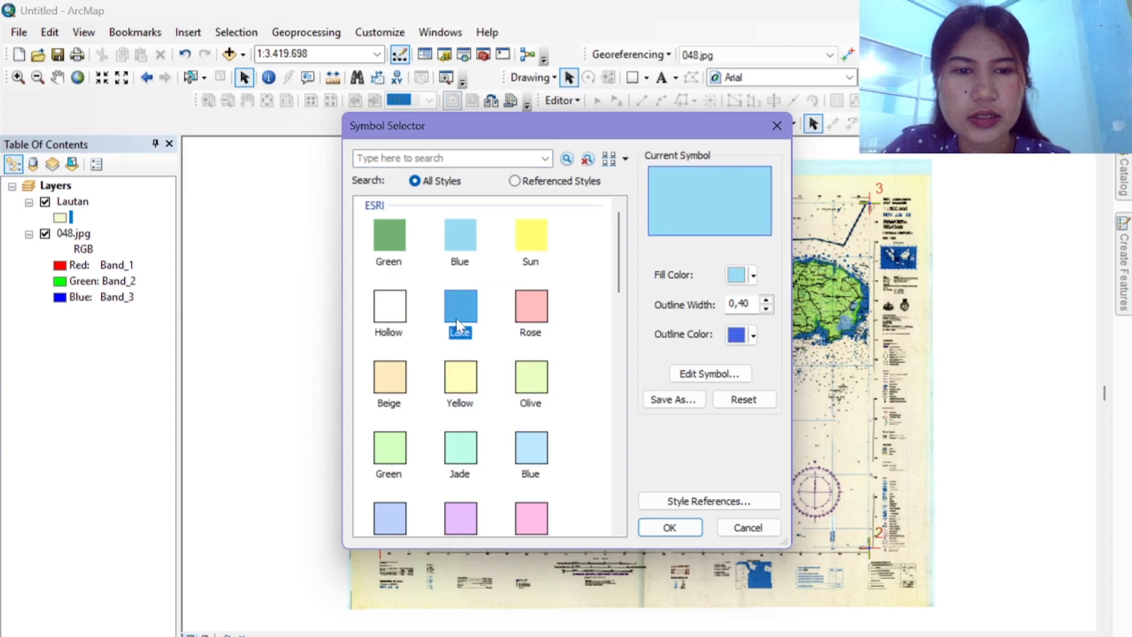
click(670, 527)
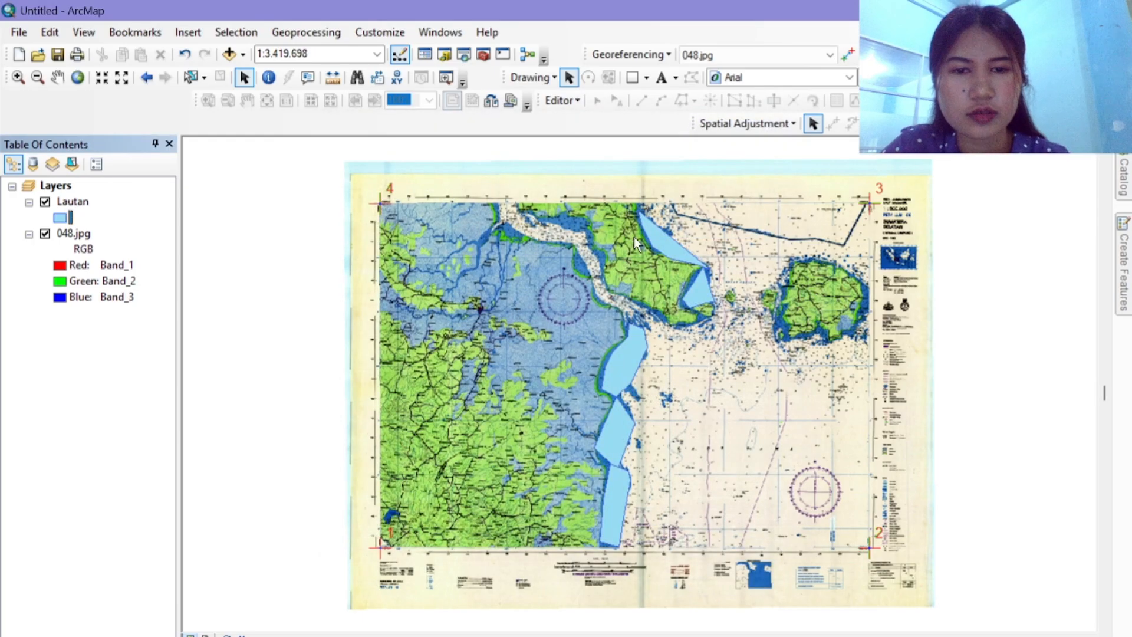
click(45, 203)
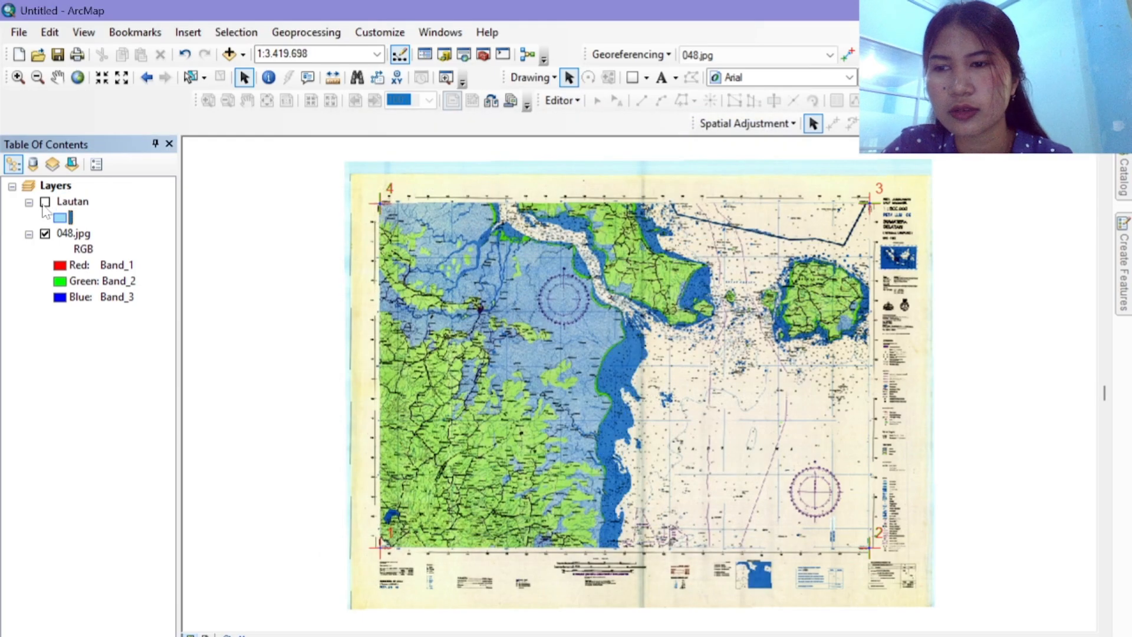
Step: Create a polygon shapefile named Daratan in the home ArcGIS folder with the WGS 1984 coordinate system
click(1128, 187)
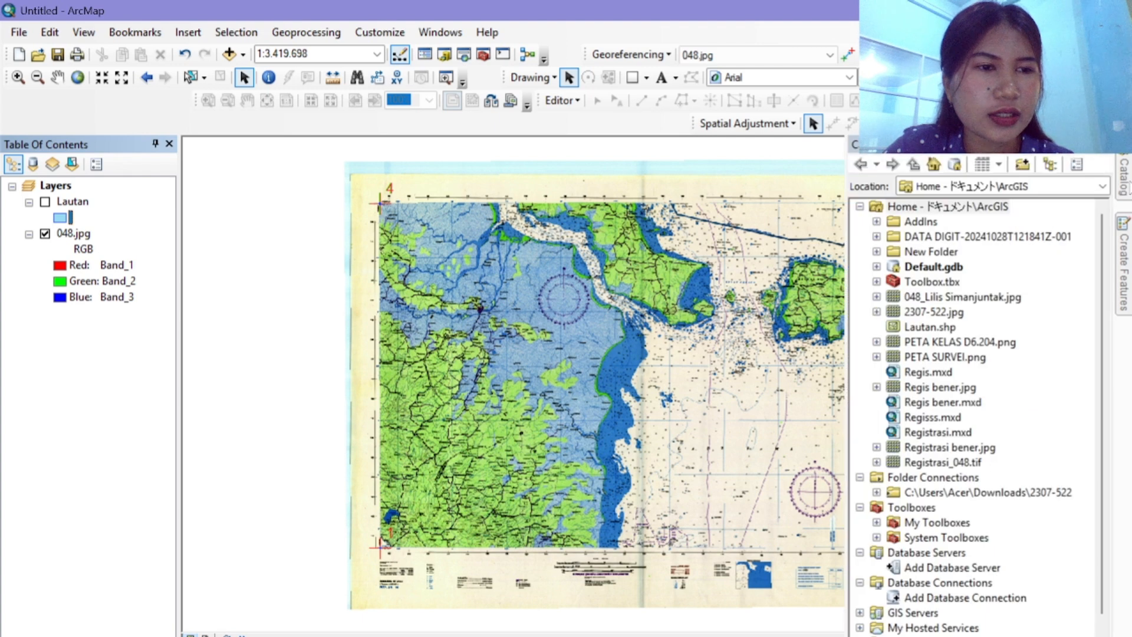
right_click(890, 207)
mouse_move(944, 313)
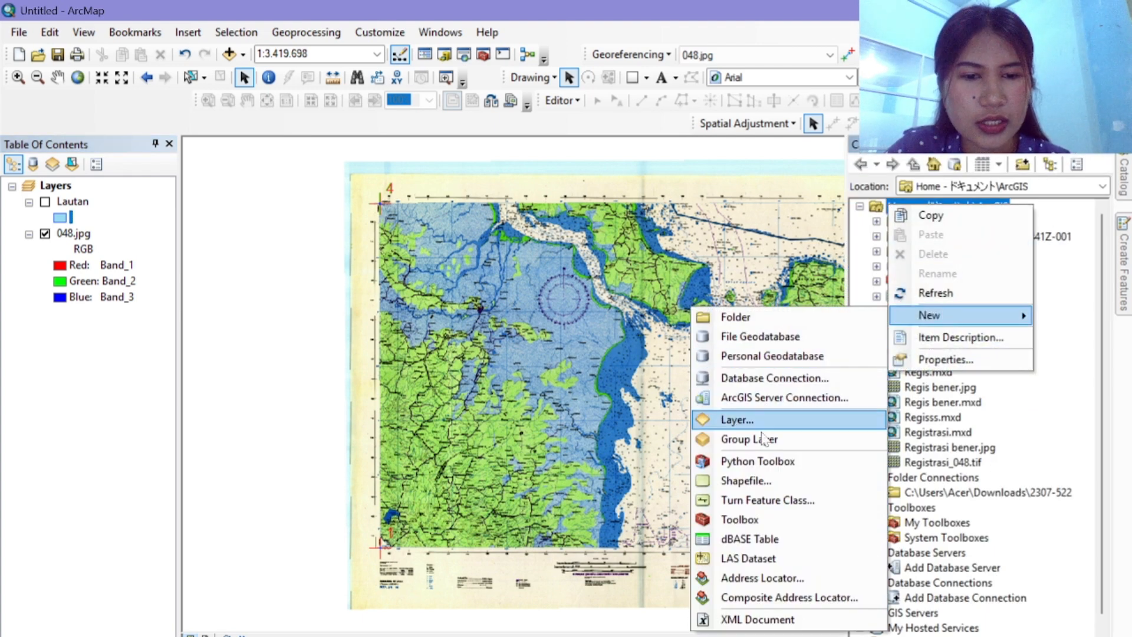
click(765, 482)
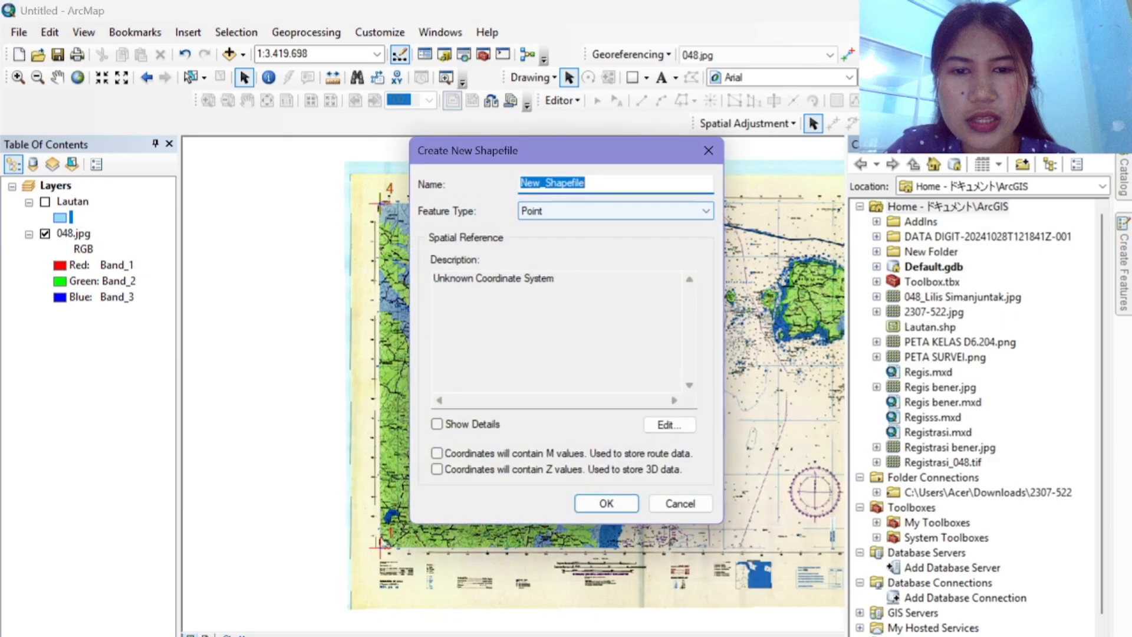
text(Daratan)
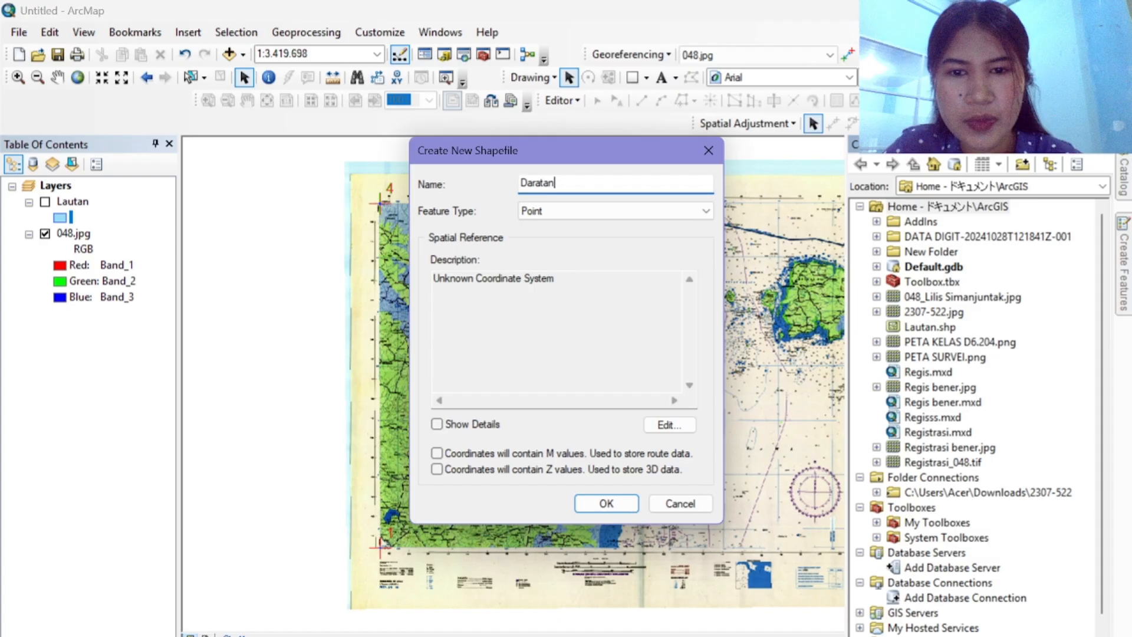
click(607, 210)
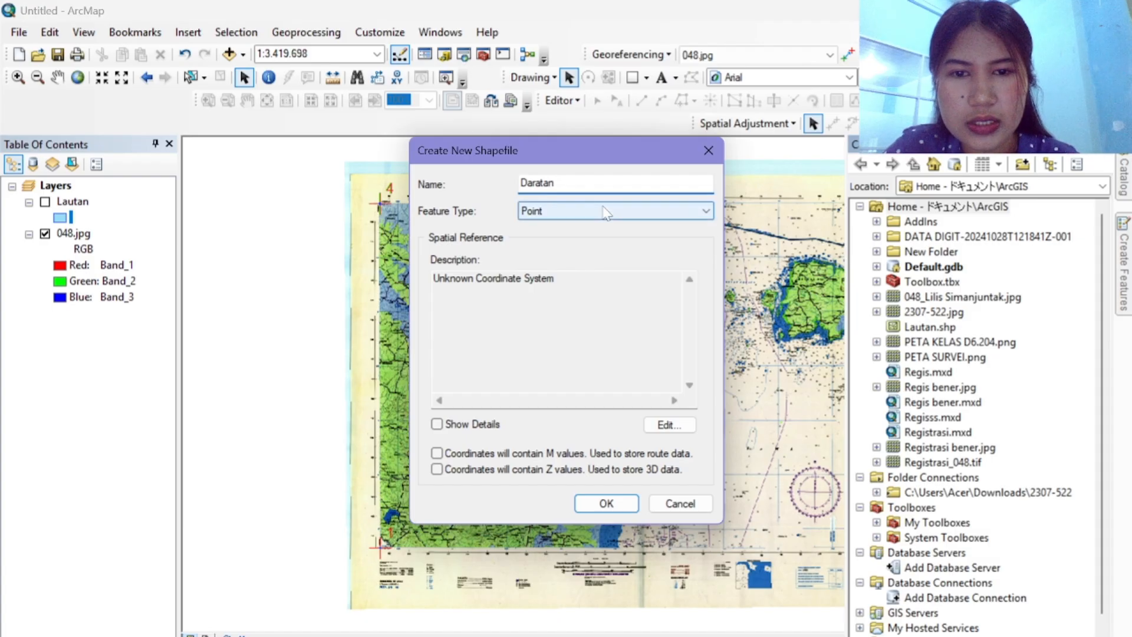
click(599, 248)
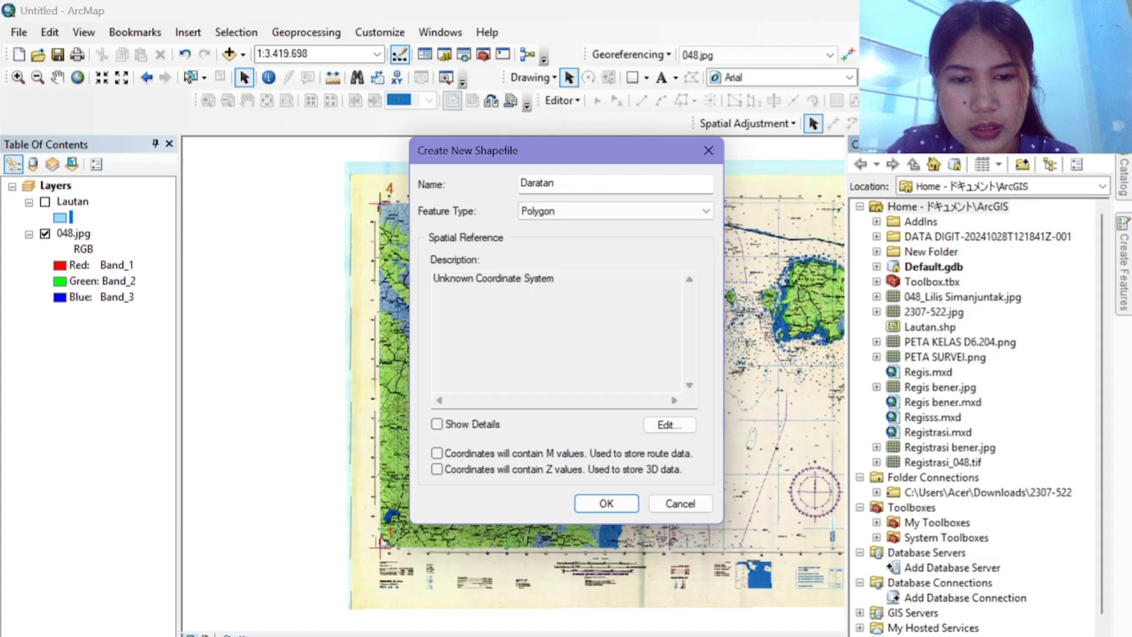
click(669, 424)
click(466, 206)
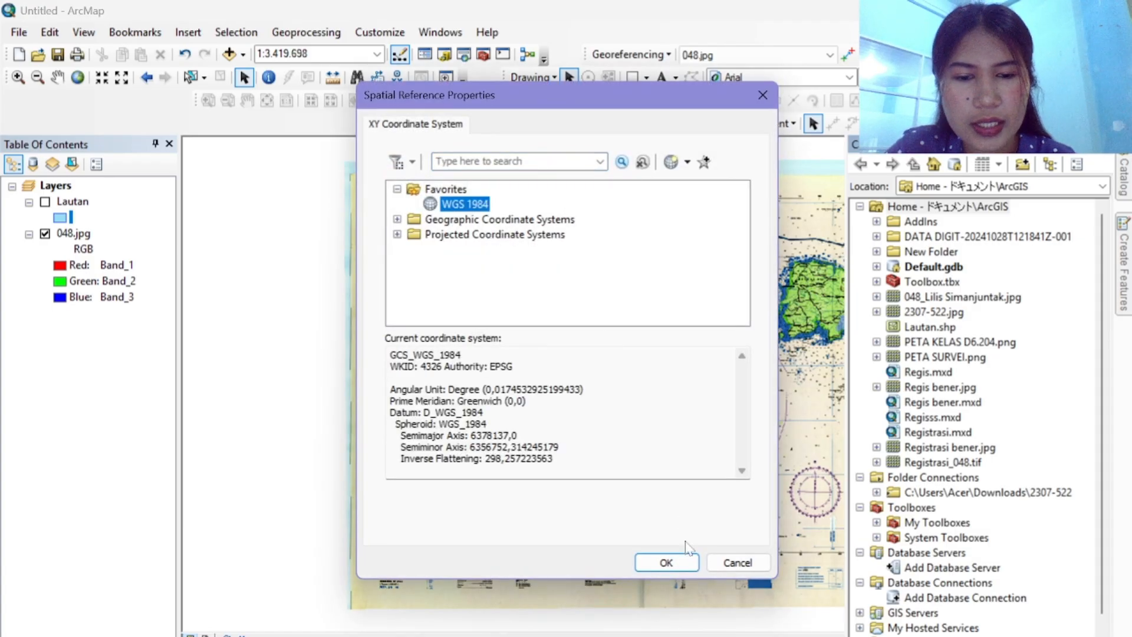
click(666, 563)
click(607, 502)
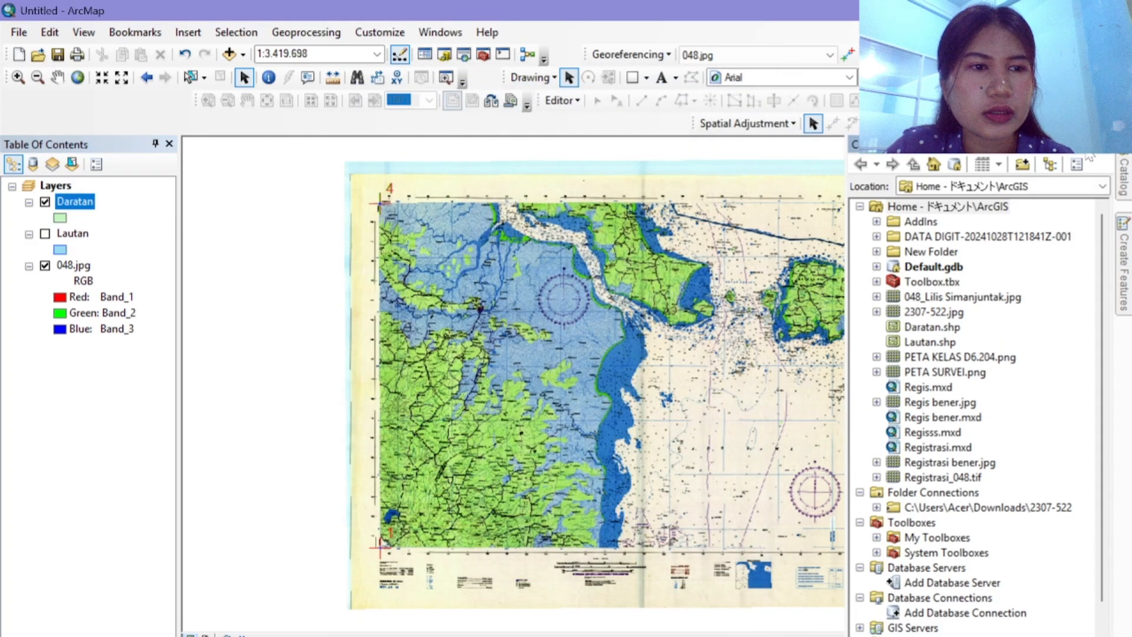
Step: Start an editing session and activate the Daratan feature template for polygon construction
click(559, 100)
click(586, 117)
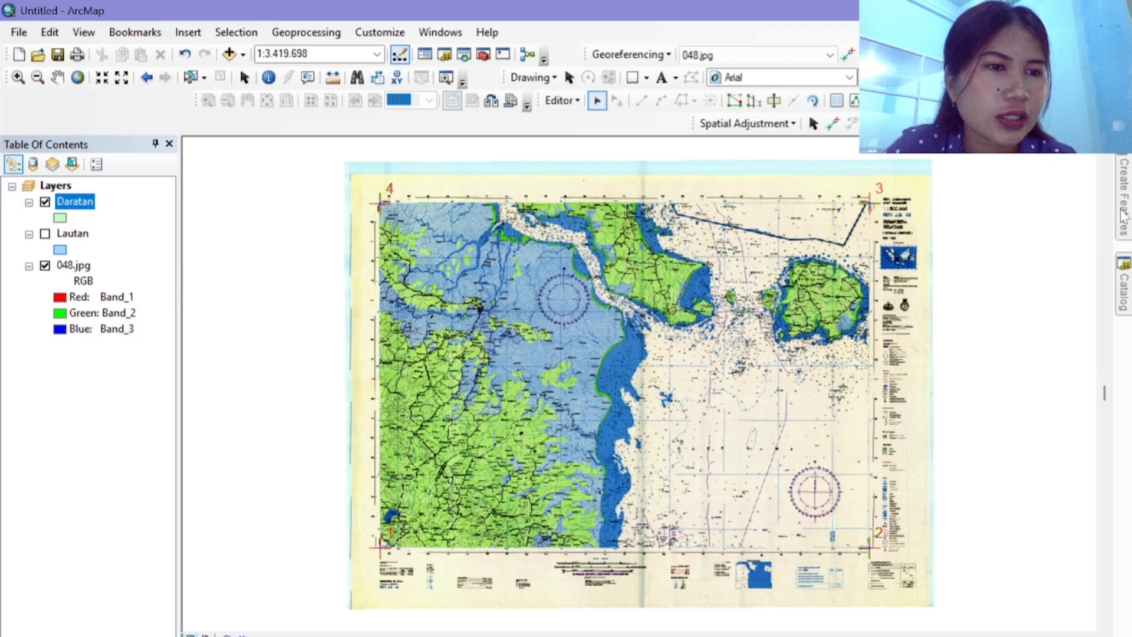
mouse_move(1127, 241)
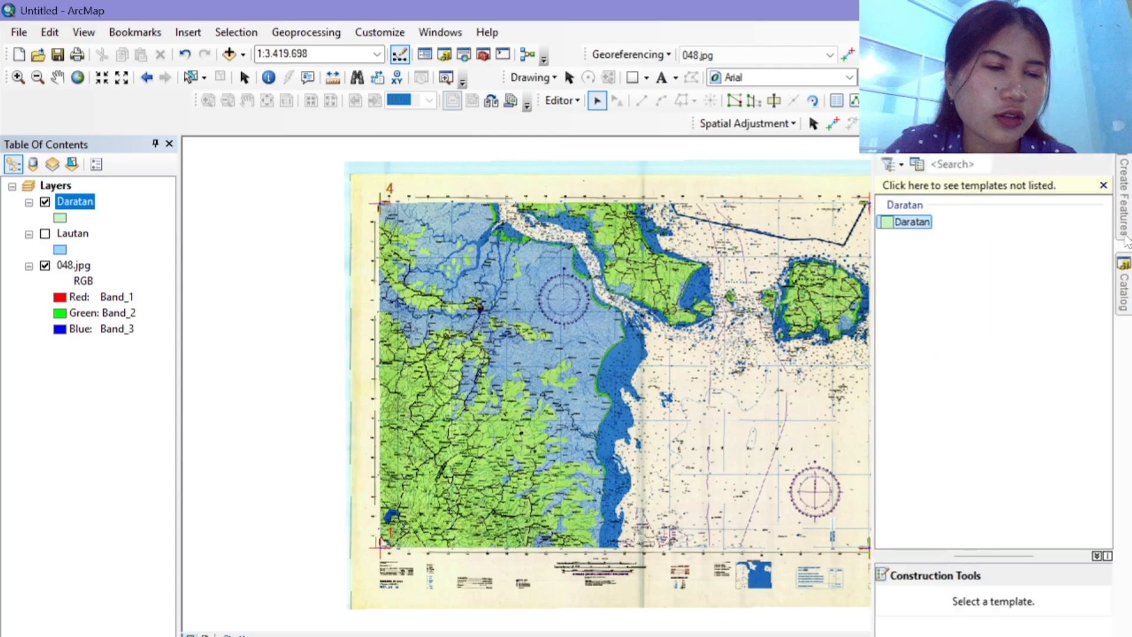
click(915, 222)
click(943, 603)
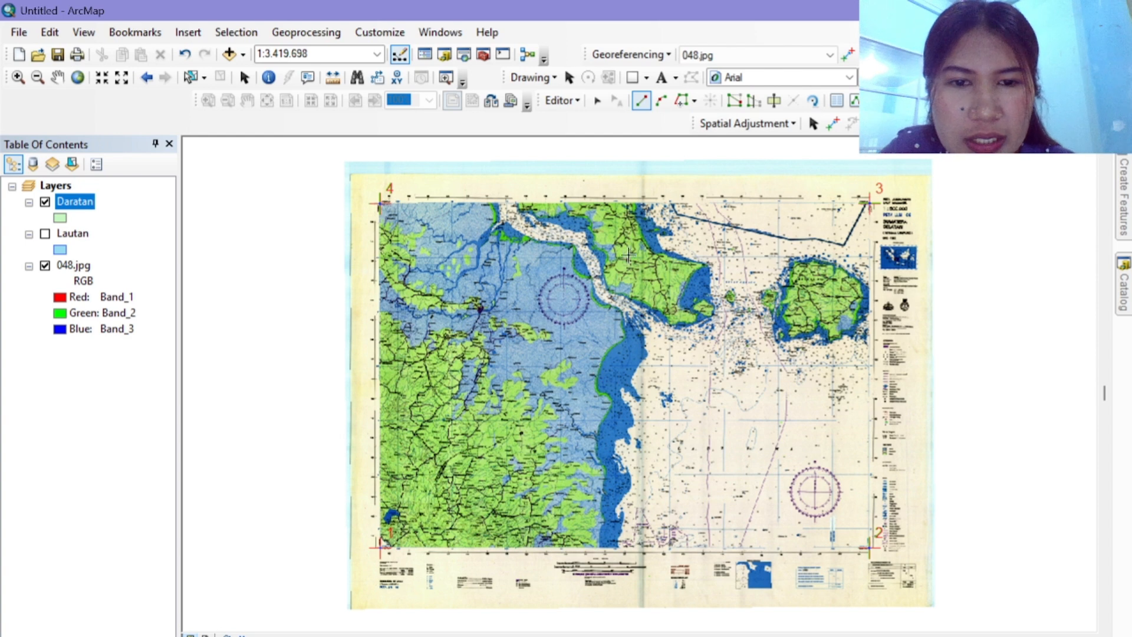
Step: Digitize a Daratan polygon over the narrow green land strip along the northern landmass's edge at the map frame
click(565, 211)
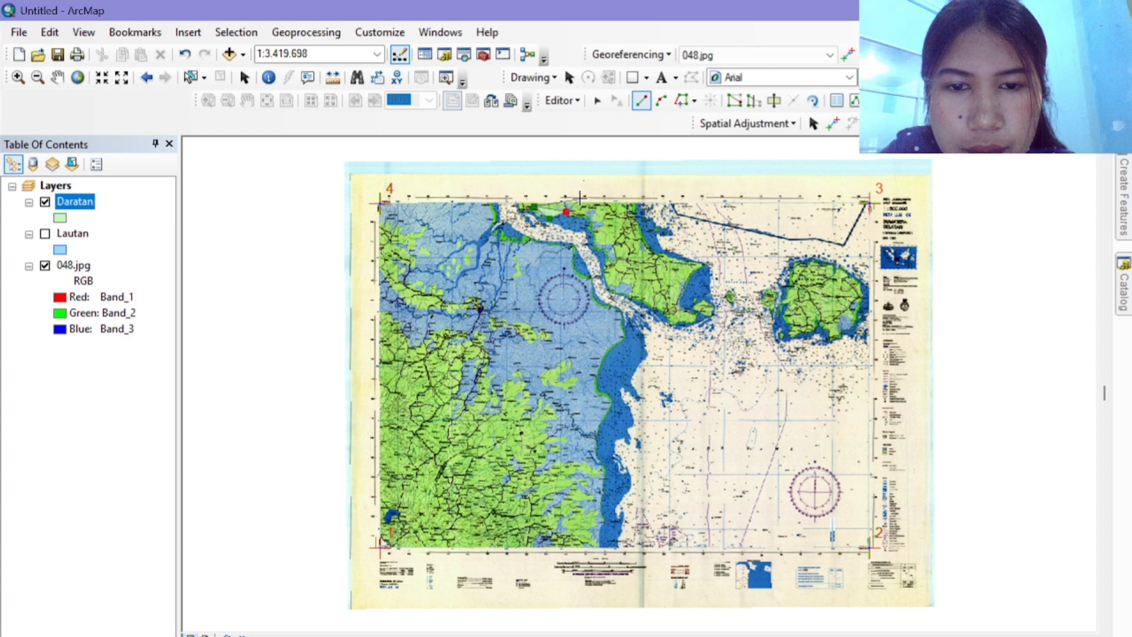
click(588, 207)
click(605, 204)
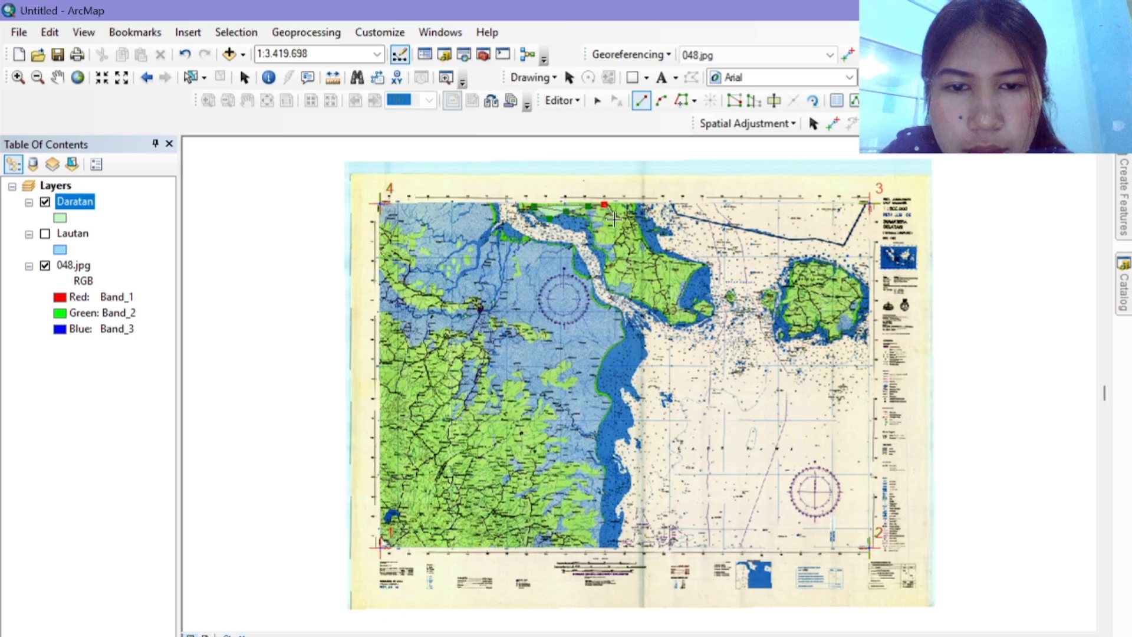
click(615, 221)
double_click(637, 207)
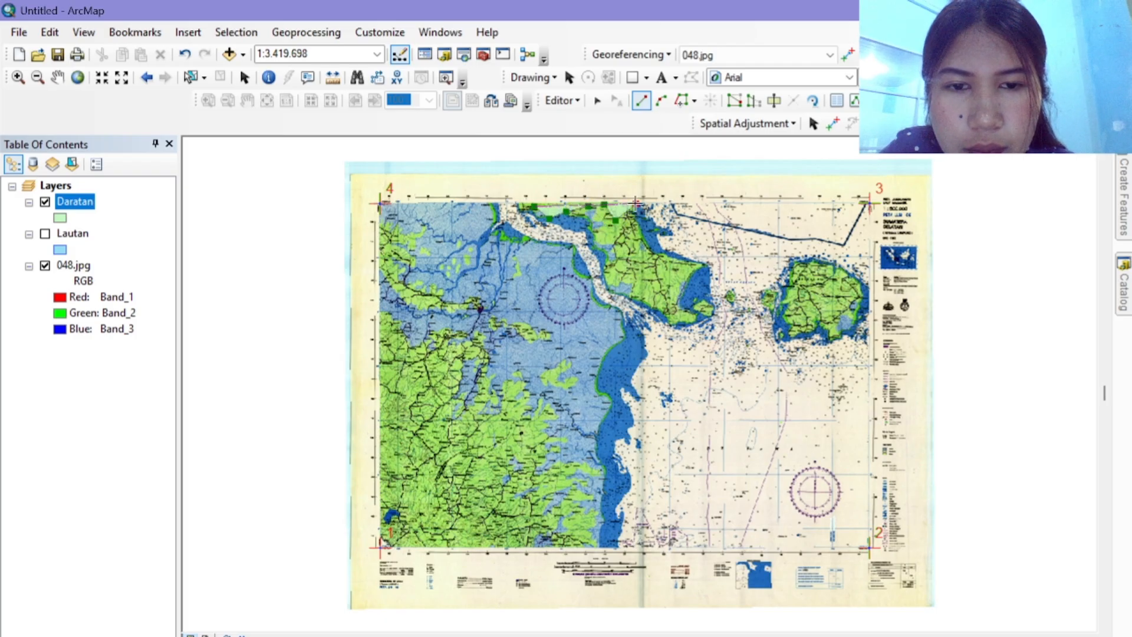
Step: Digitize a Daratan polygon around the main body of the northern landmass, from the map frame down to its southeastern coast
click(605, 207)
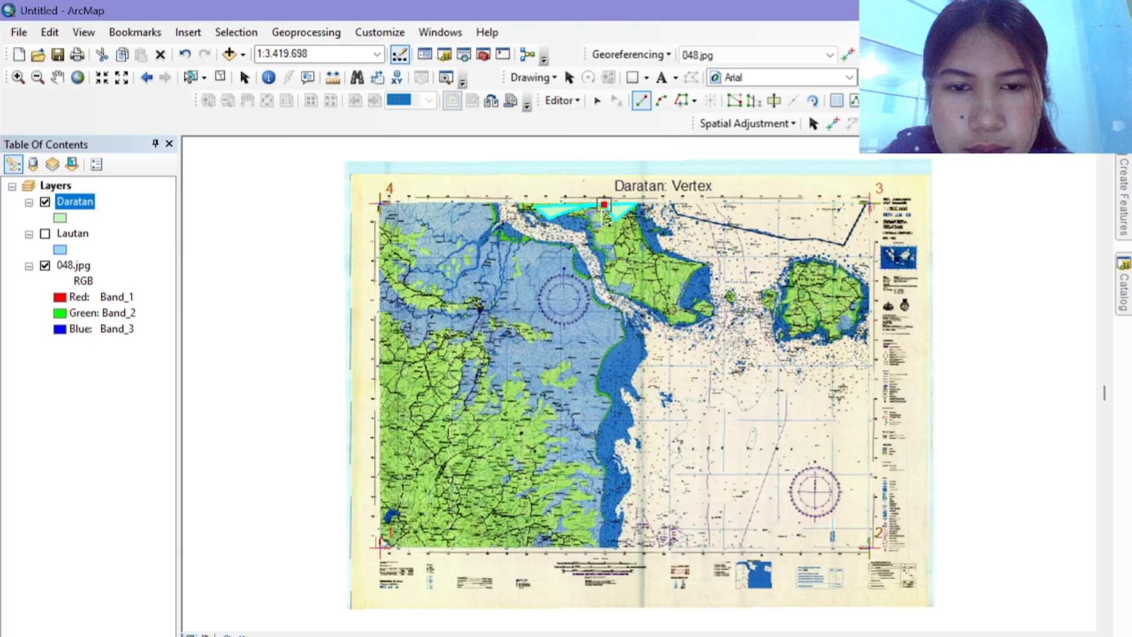
click(597, 235)
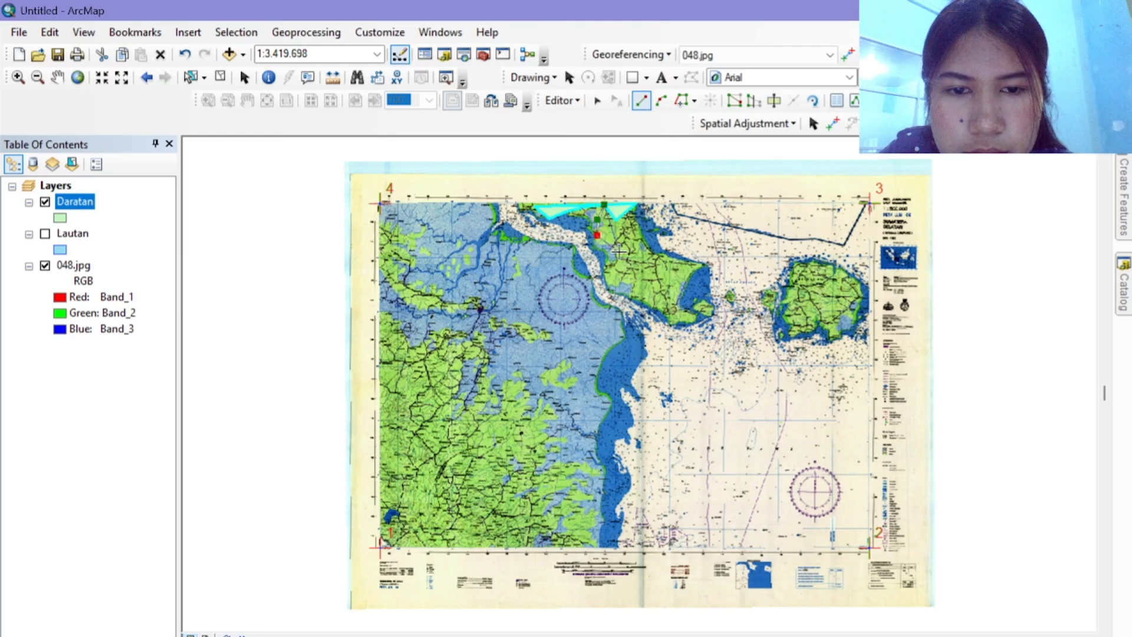
click(613, 262)
click(611, 281)
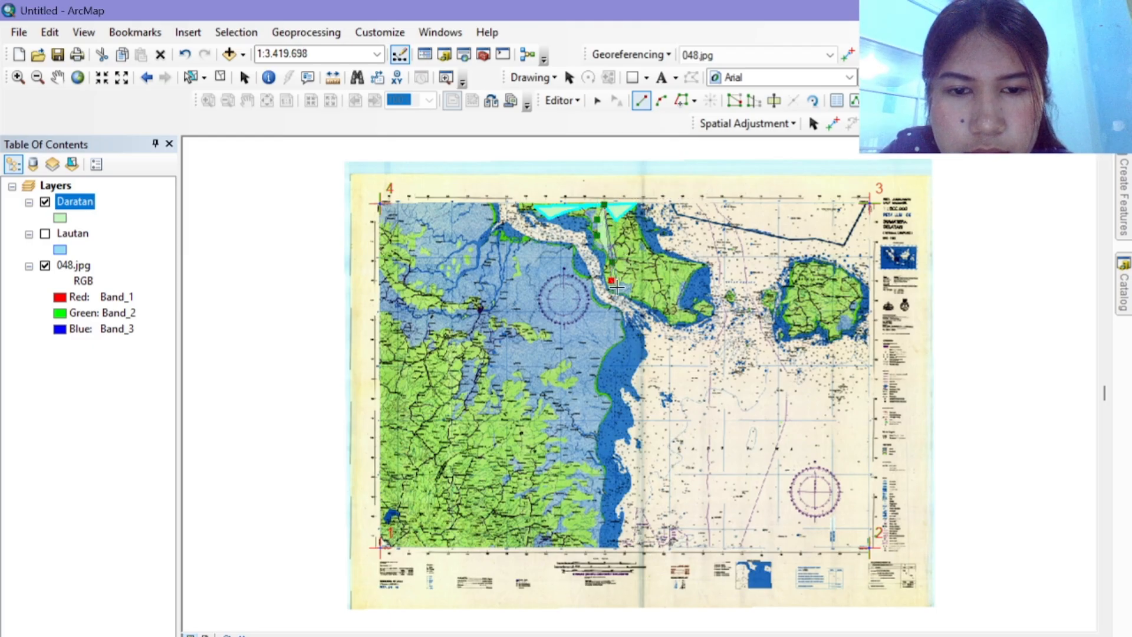
click(625, 291)
click(635, 299)
click(647, 305)
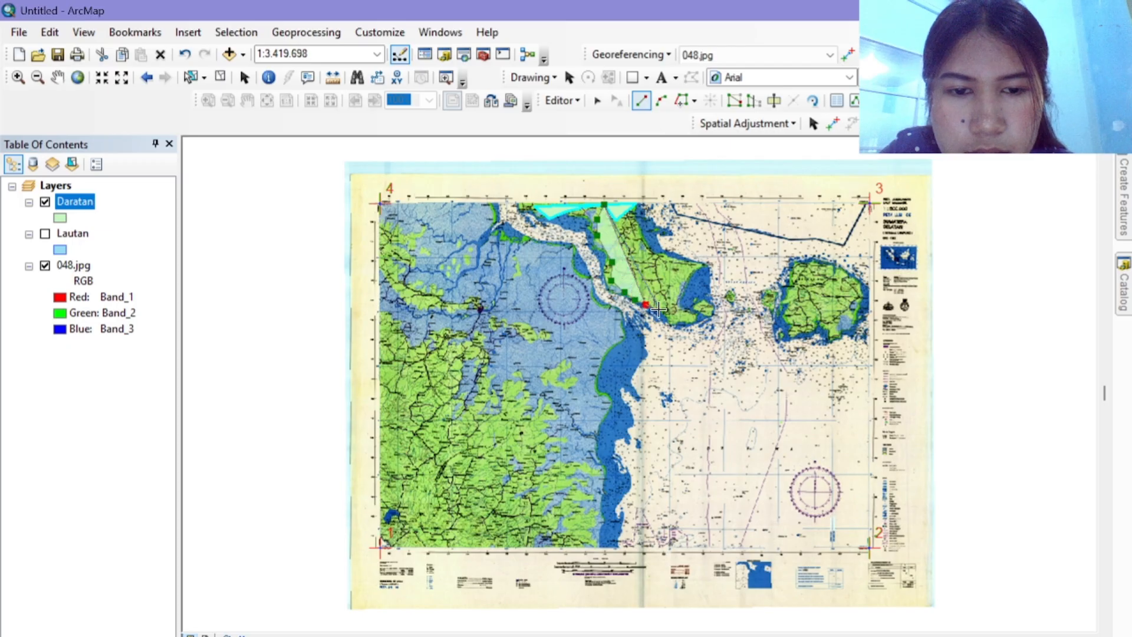
click(660, 309)
click(674, 311)
click(677, 303)
click(682, 284)
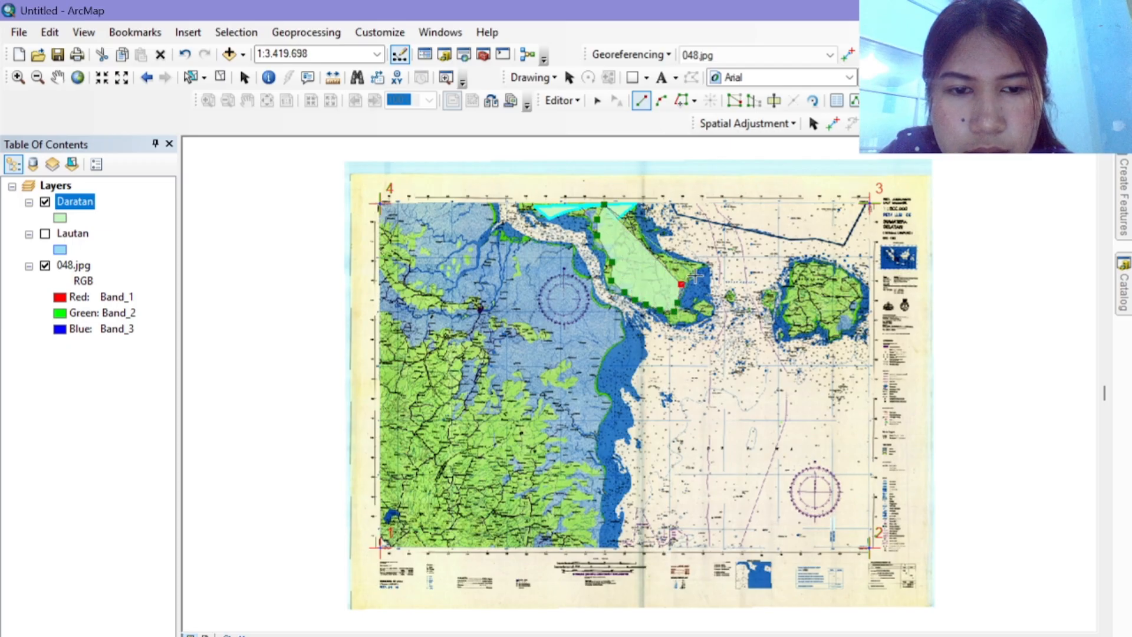
click(687, 275)
click(704, 267)
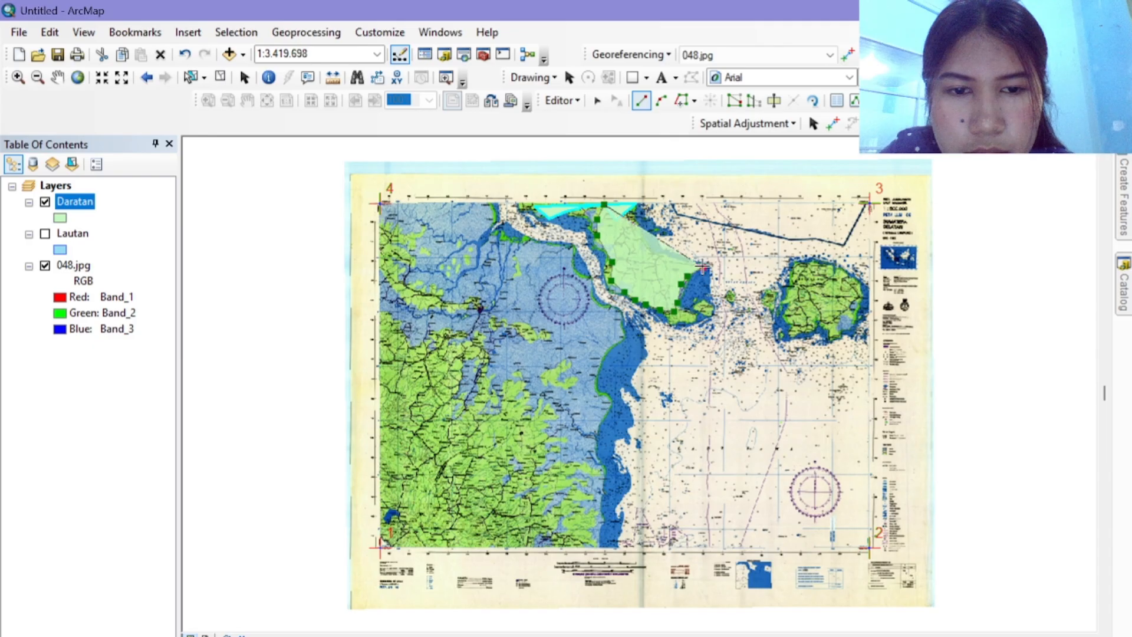
double_click(634, 218)
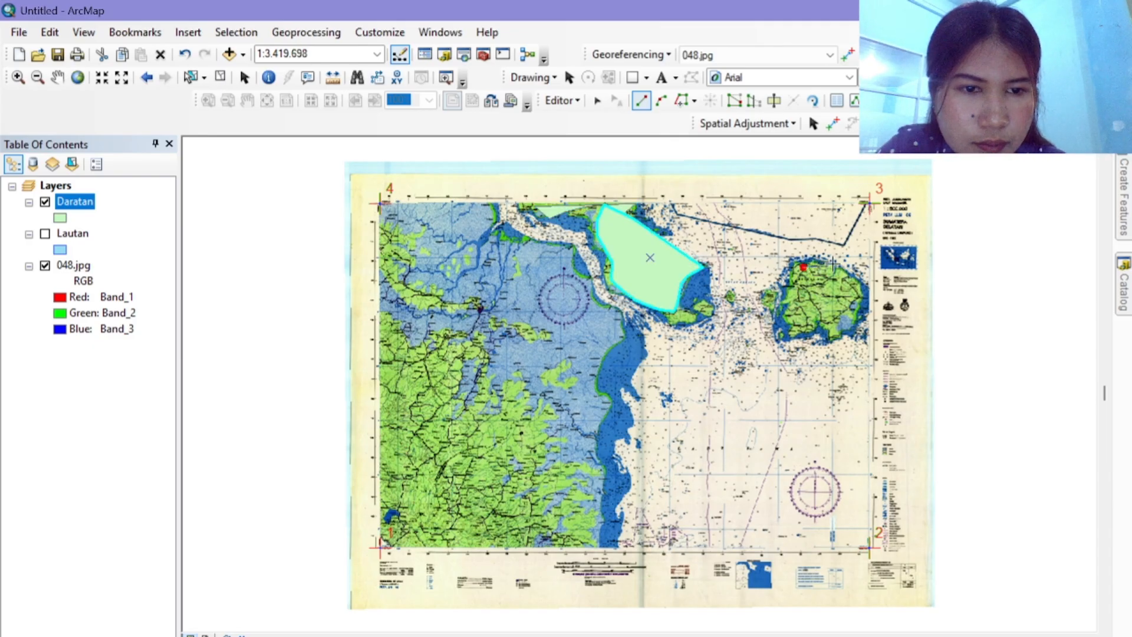
Step: Digitize a Daratan polygon around the green interior of the round island near the map's eastern edge
click(854, 283)
click(863, 299)
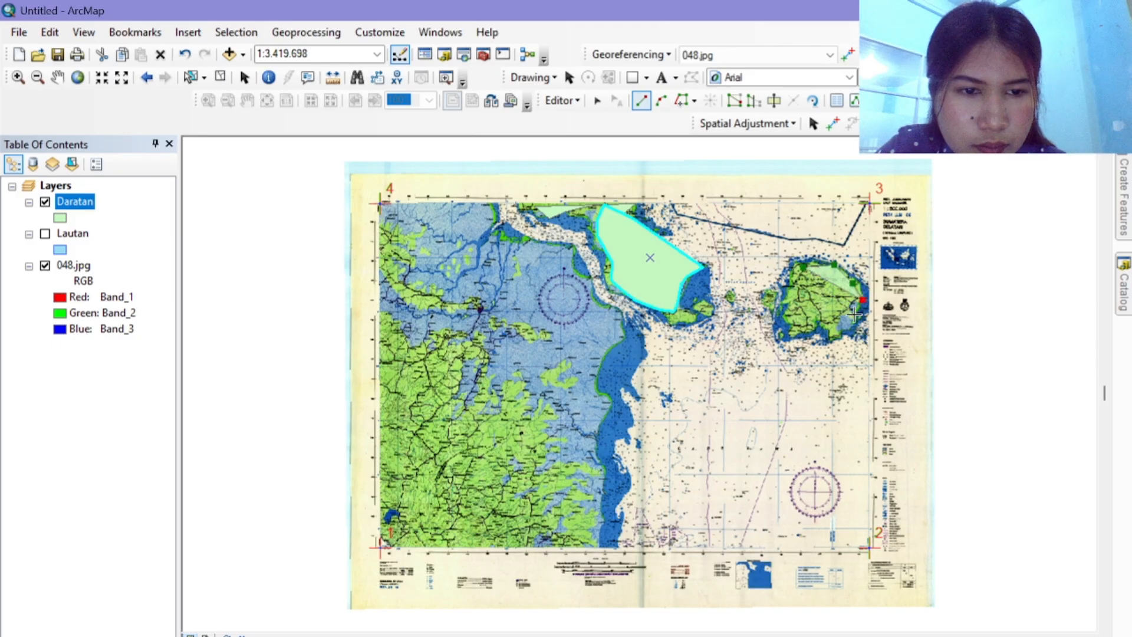
click(855, 315)
click(830, 321)
click(820, 325)
click(805, 329)
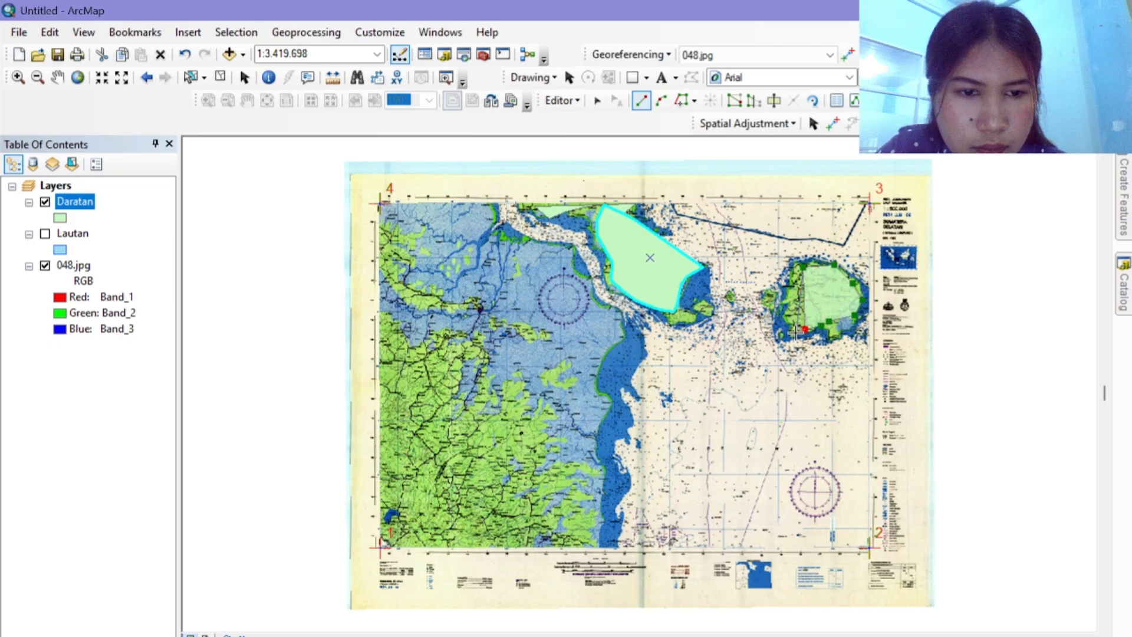
click(797, 334)
click(789, 323)
click(789, 300)
click(791, 283)
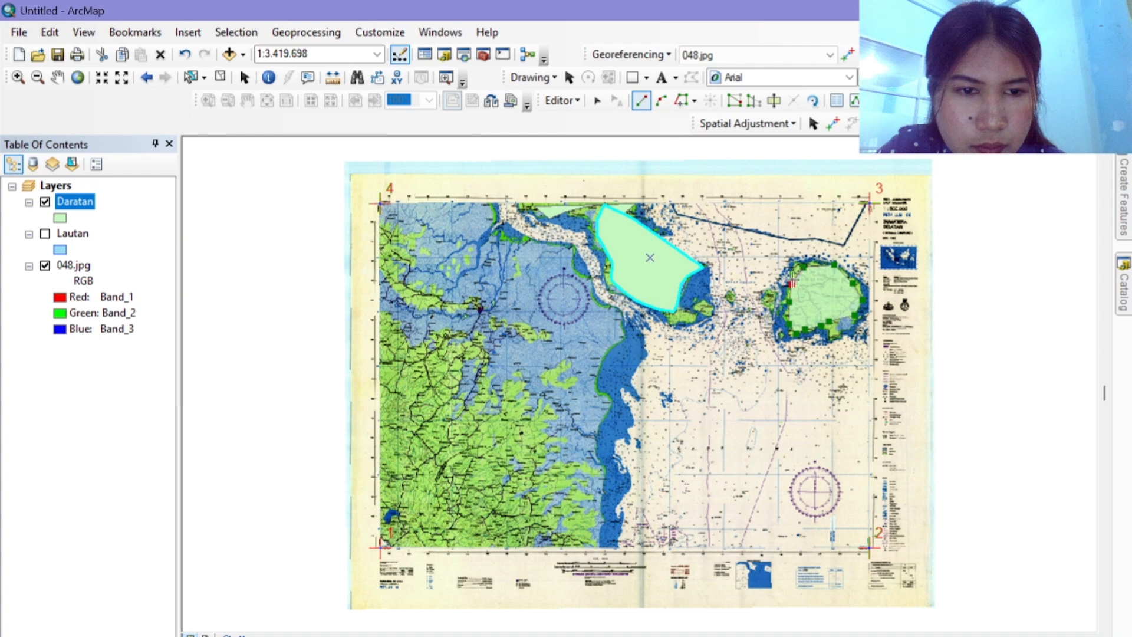
double_click(797, 271)
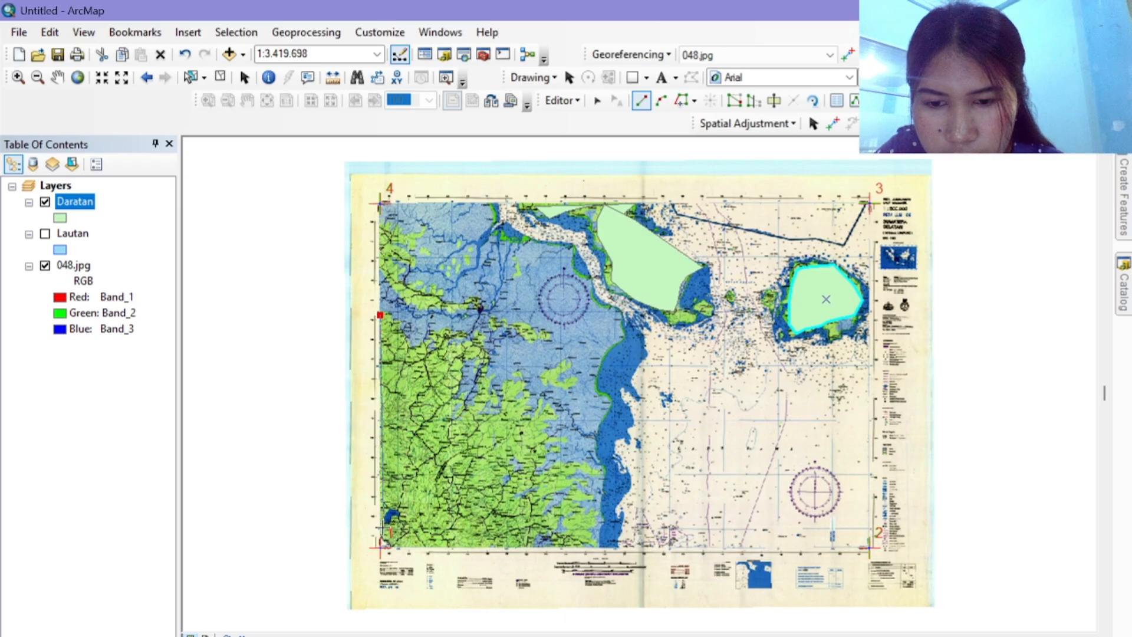
Step: Digitize a large Daratan polygon over the southwestern green landmass, following the map frame and the inland green boundary
click(382, 539)
click(399, 545)
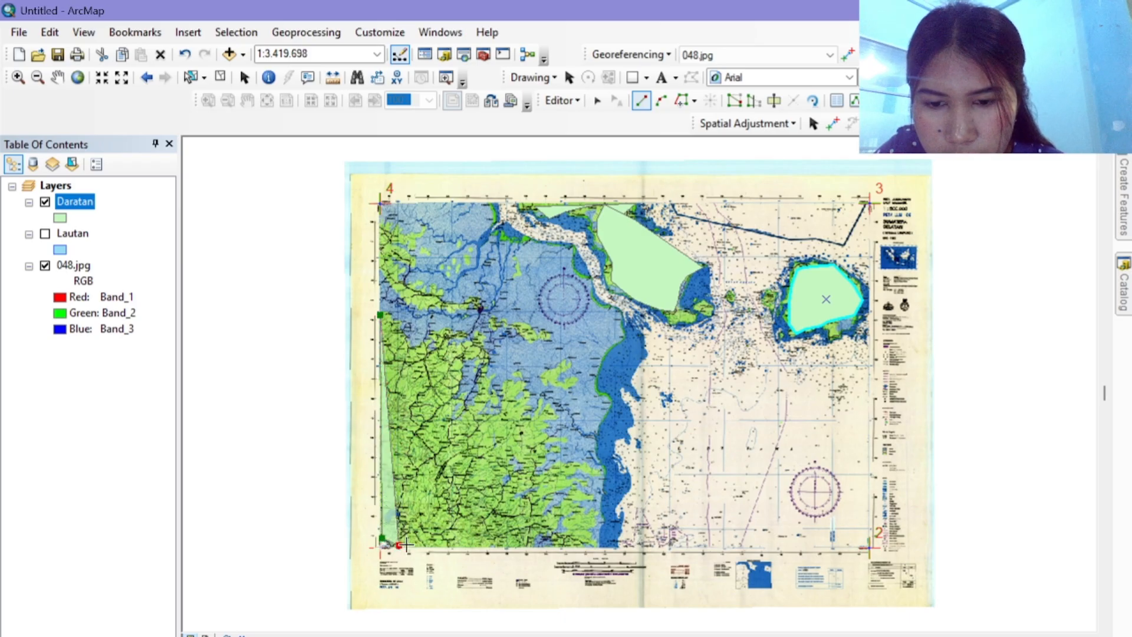
click(412, 545)
click(445, 545)
click(470, 548)
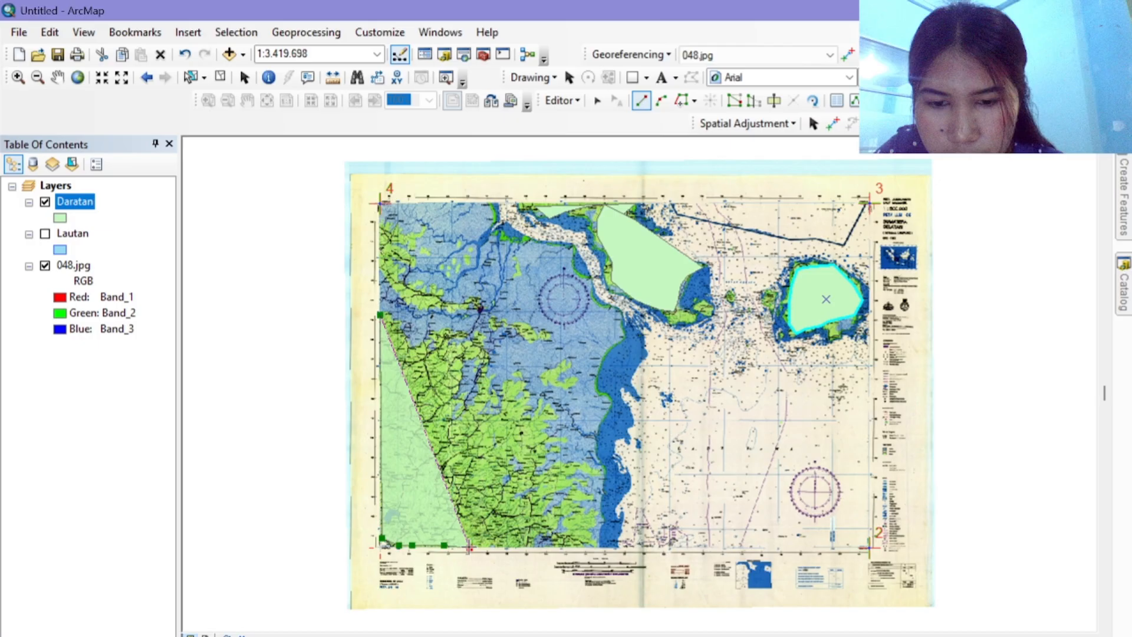
click(476, 548)
click(526, 549)
click(544, 540)
click(581, 545)
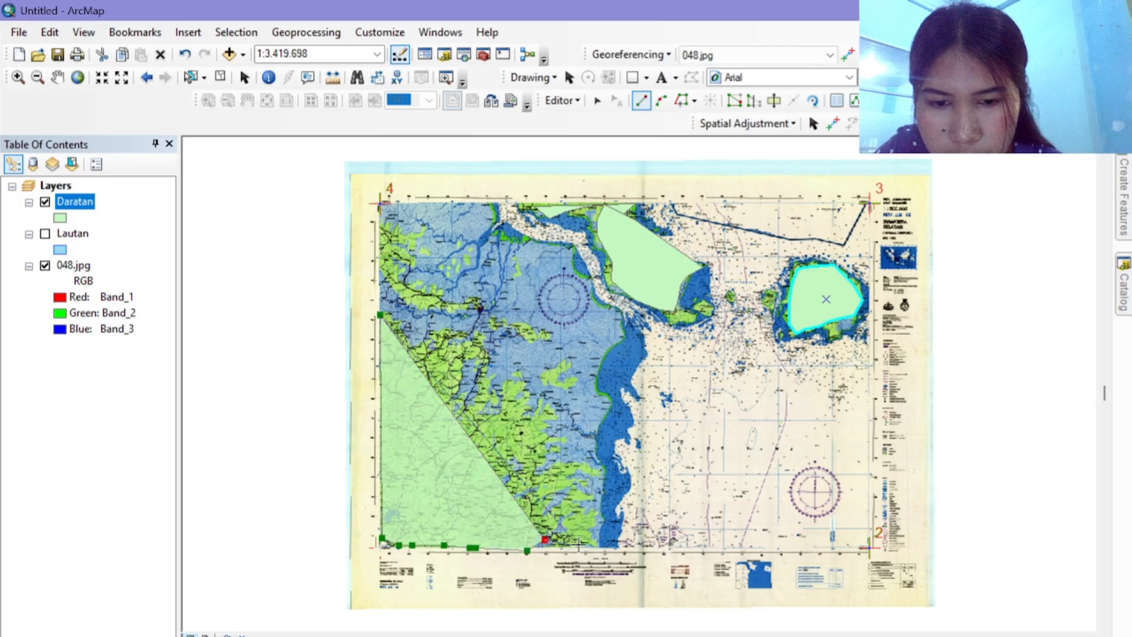
click(590, 522)
click(585, 499)
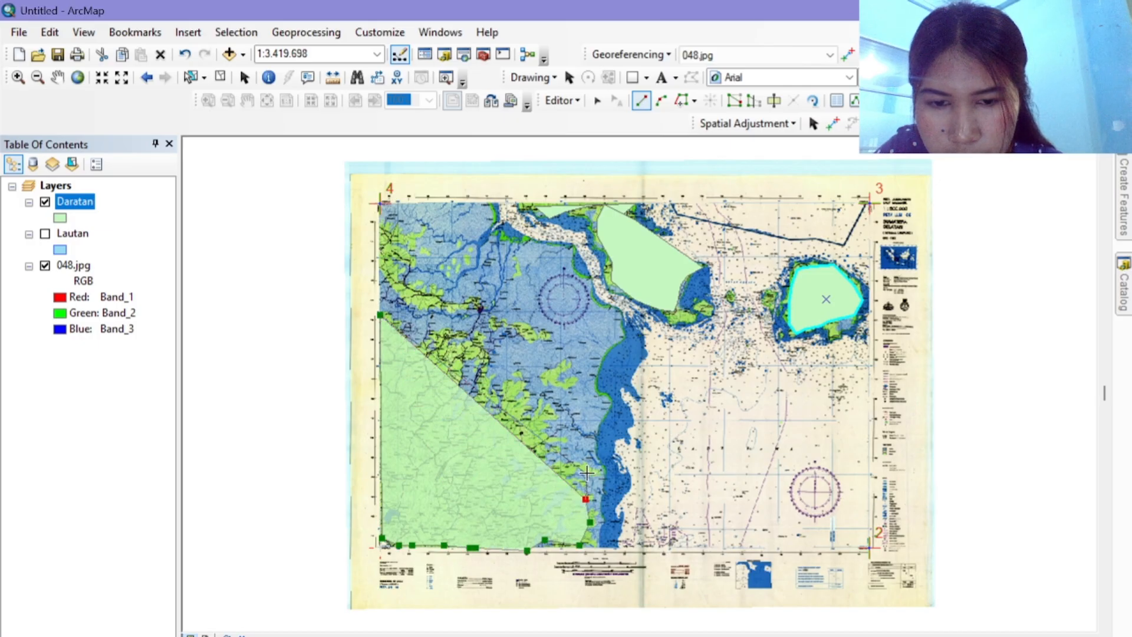
click(583, 469)
click(554, 432)
click(541, 406)
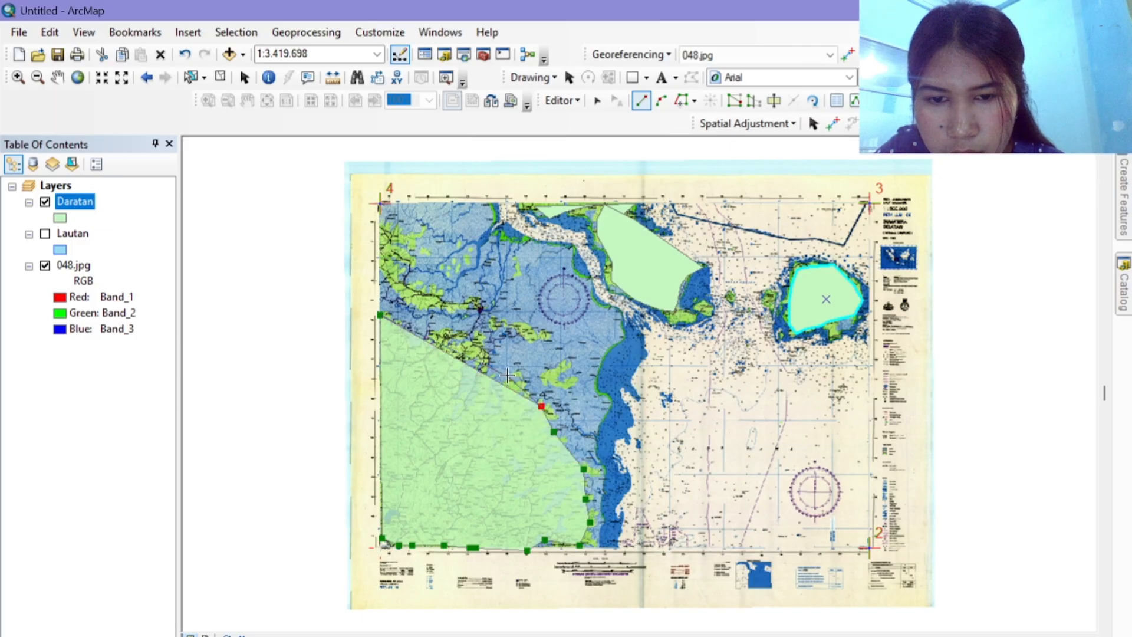
click(508, 376)
click(482, 342)
double_click(482, 342)
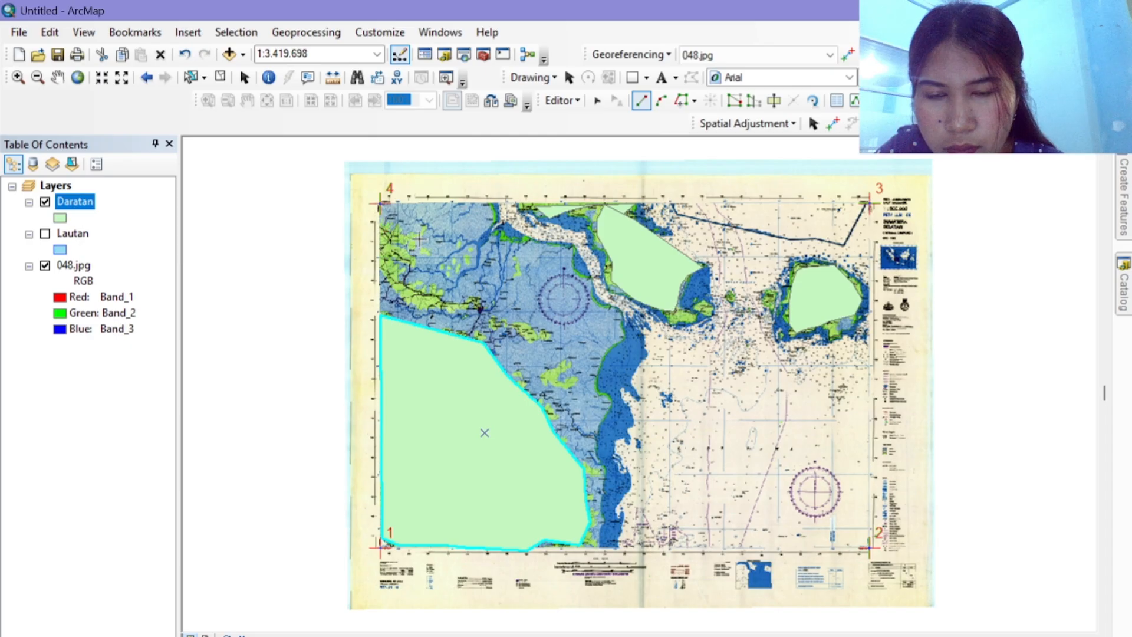
Step: Digitize a Daratan polygon over the green land at the northwestern map edge, extending southeast along the narrow green strip
click(416, 248)
click(409, 255)
click(401, 261)
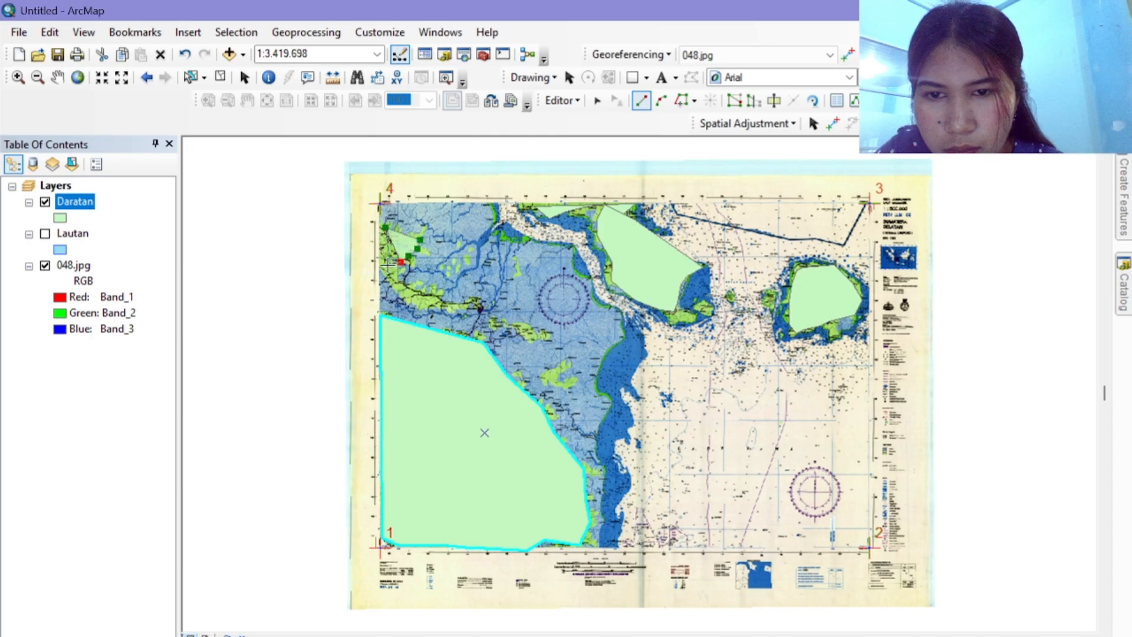
click(388, 267)
click(376, 273)
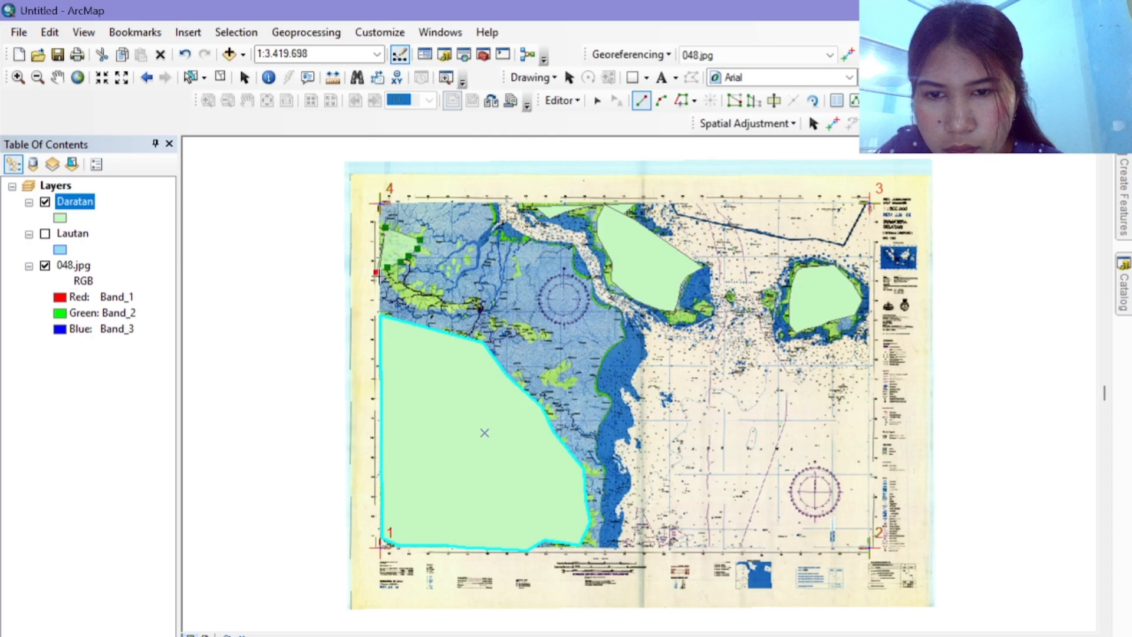
click(405, 300)
click(431, 308)
click(446, 311)
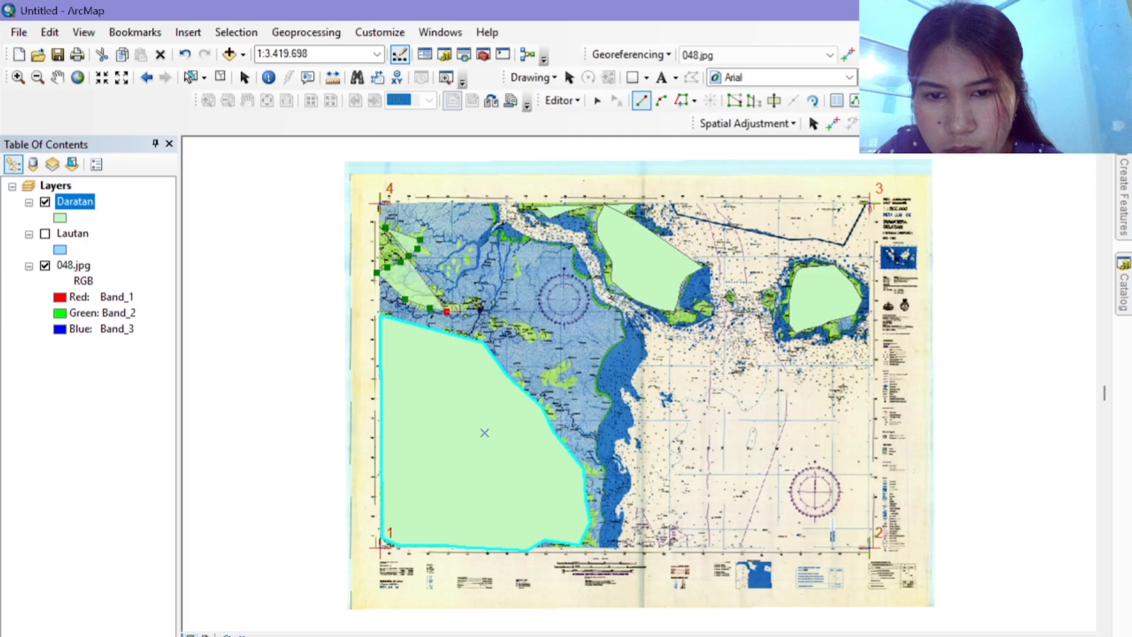
click(467, 311)
double_click(467, 311)
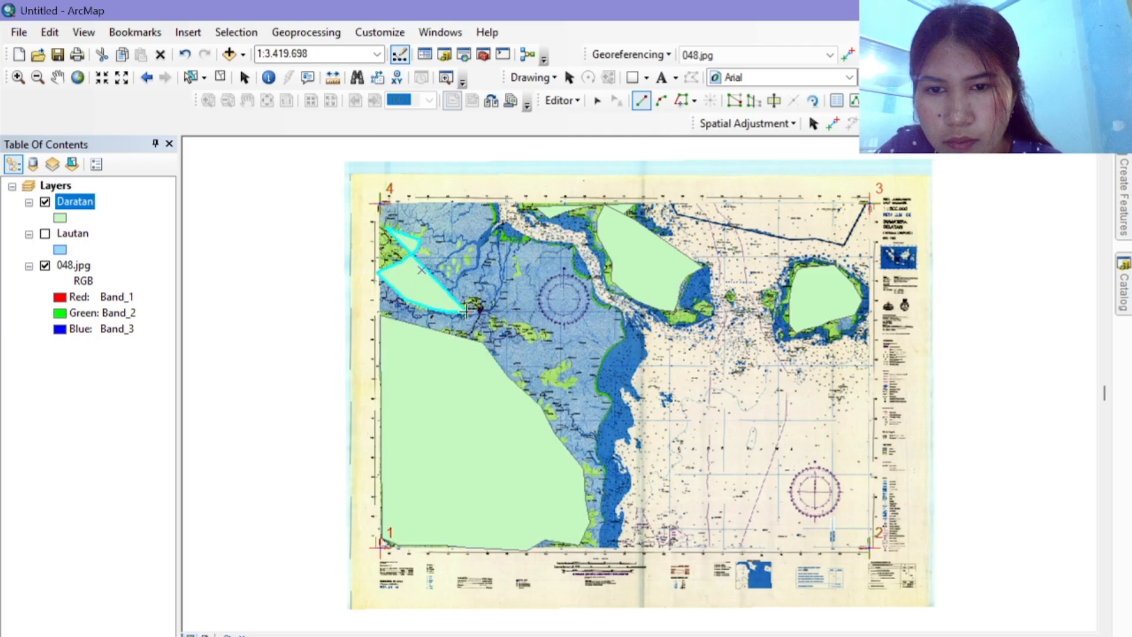
Step: Fill the gap in the northwestern green land with a small triangular Daratan polygon along the map's western edge
click(382, 246)
click(385, 227)
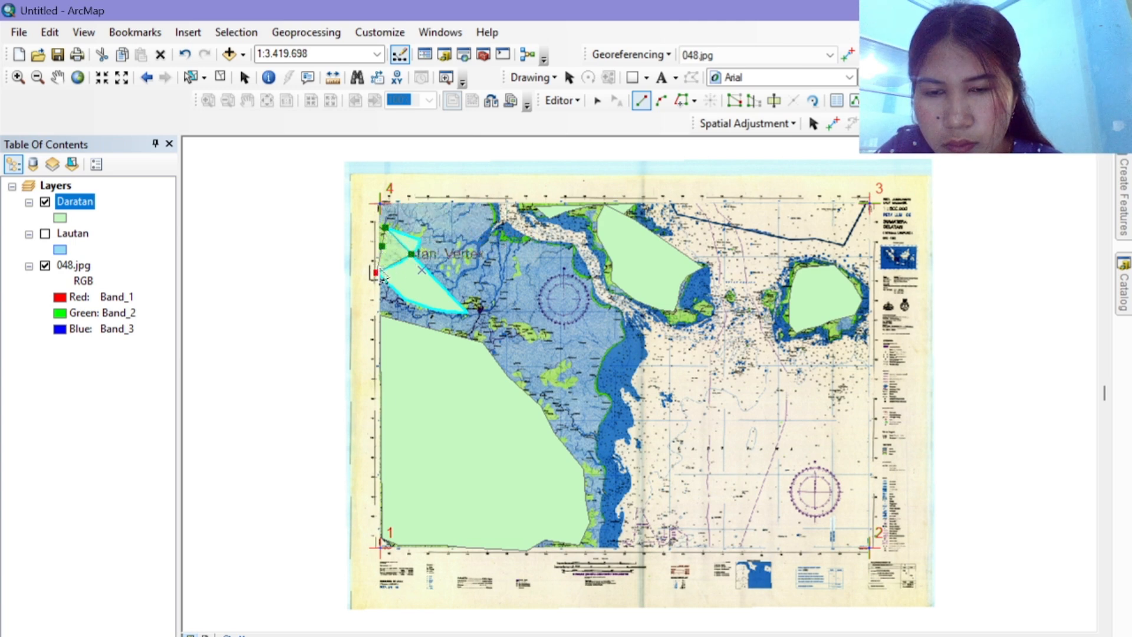
double_click(411, 251)
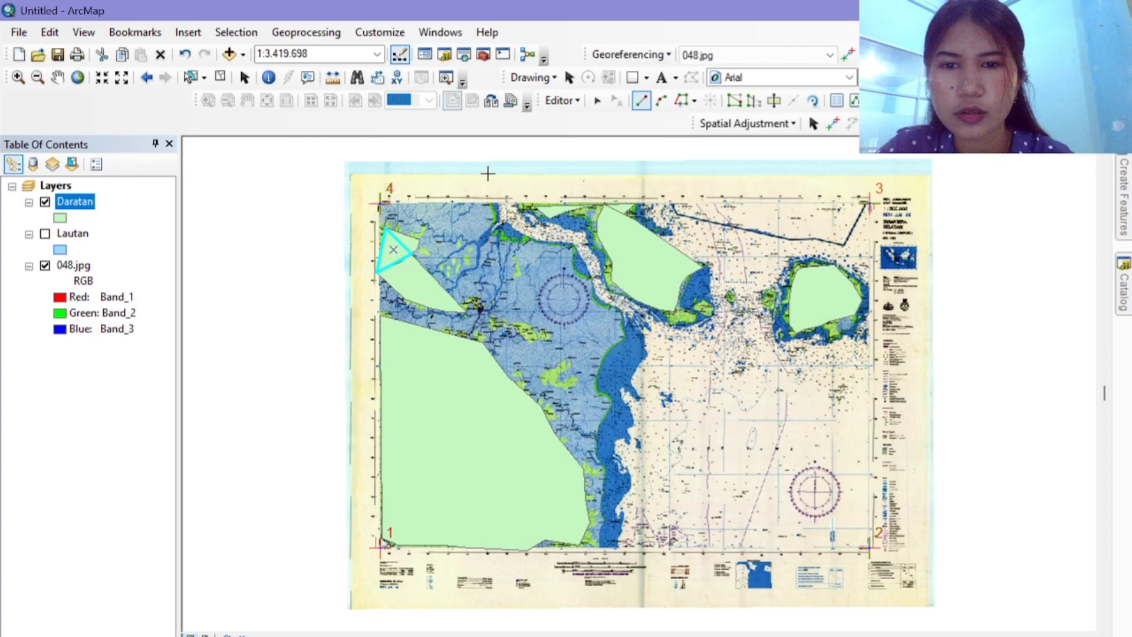
Step: Save the Daratan edits and stop the editing session
click(580, 104)
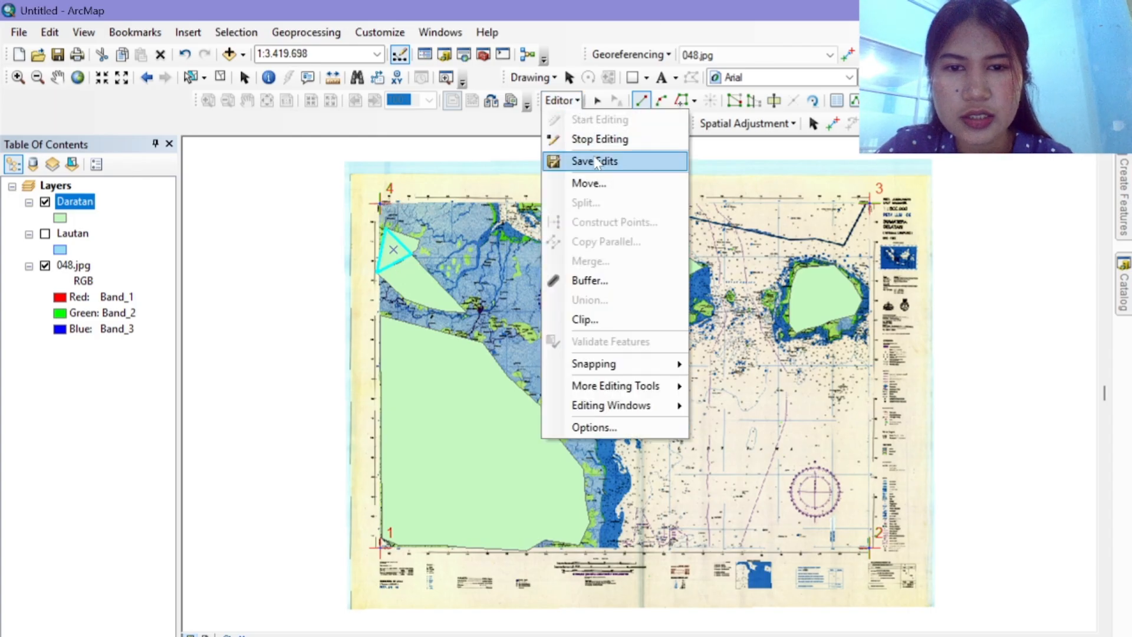
click(594, 156)
click(572, 101)
click(585, 134)
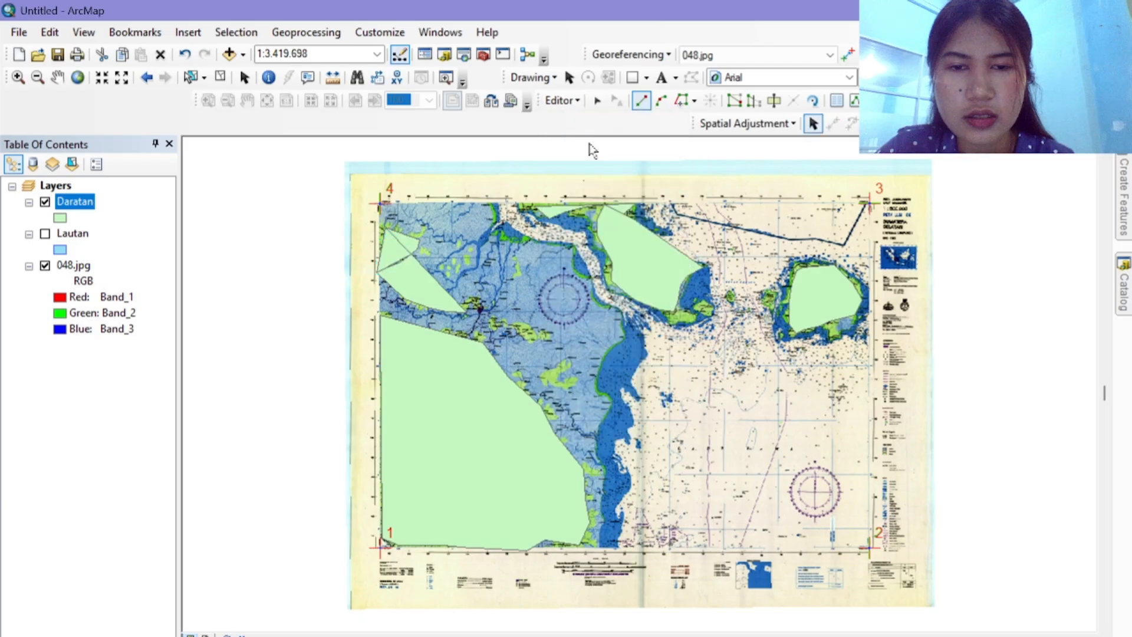
click(566, 101)
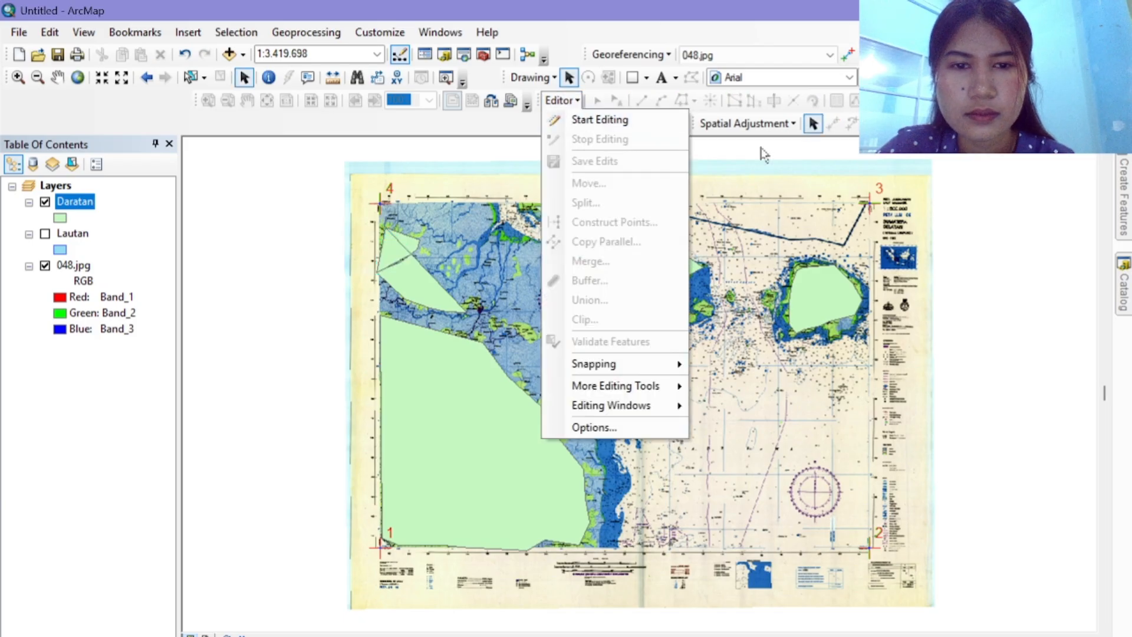
click(632, 156)
Step: Choose the Med Green fill style as the Daratan layer's symbol
click(60, 218)
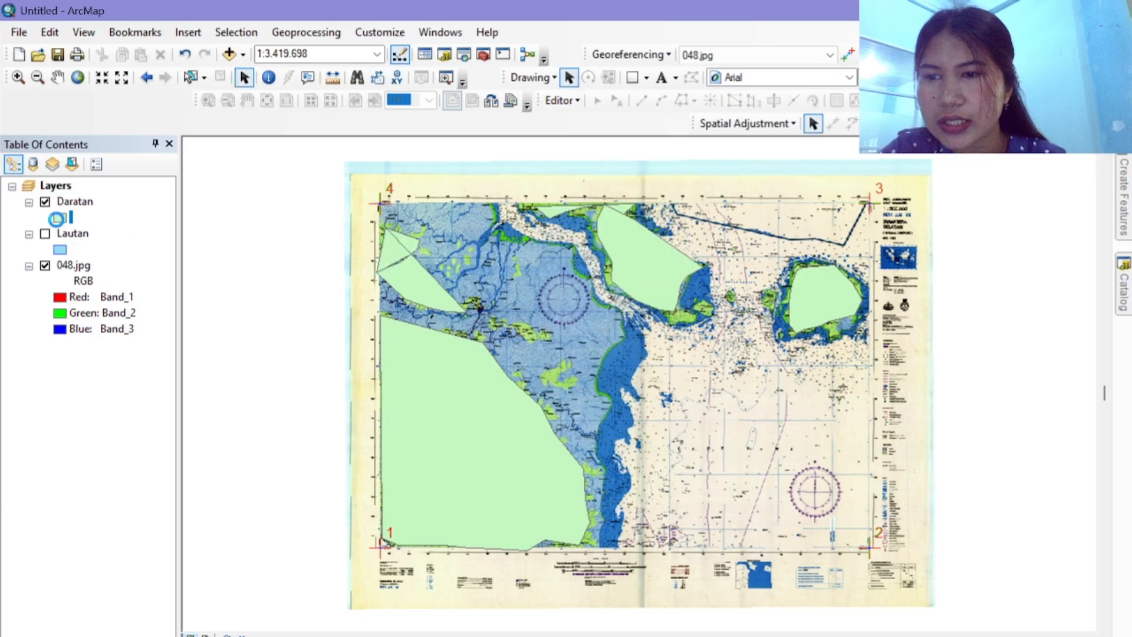
click(388, 248)
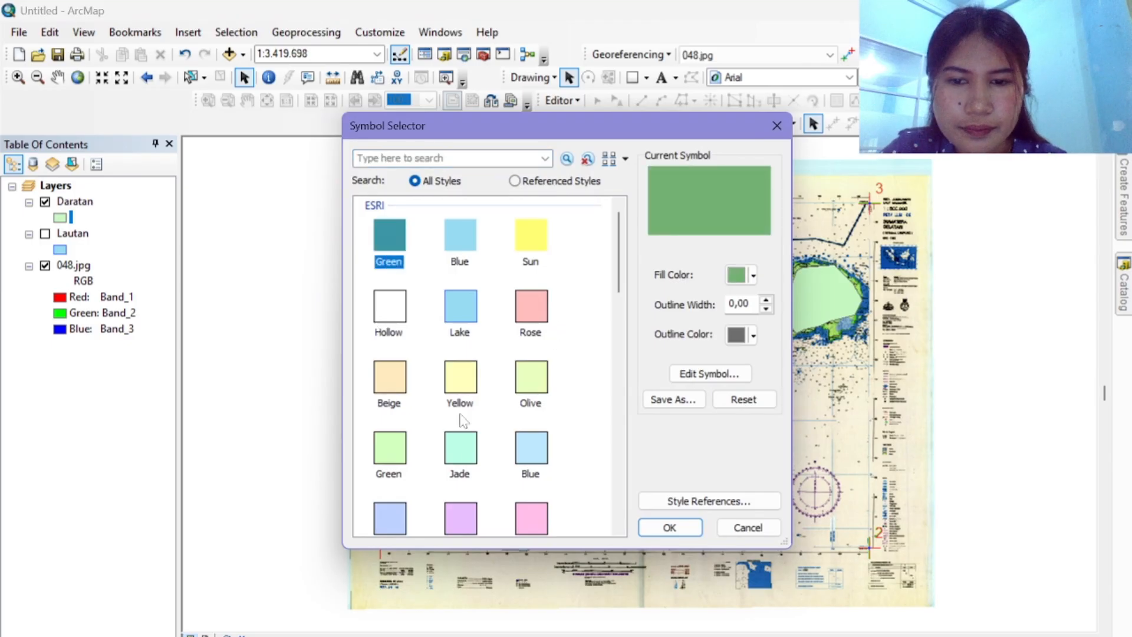
scroll(469, 455, down, 5)
scroll(469, 454, down, 2)
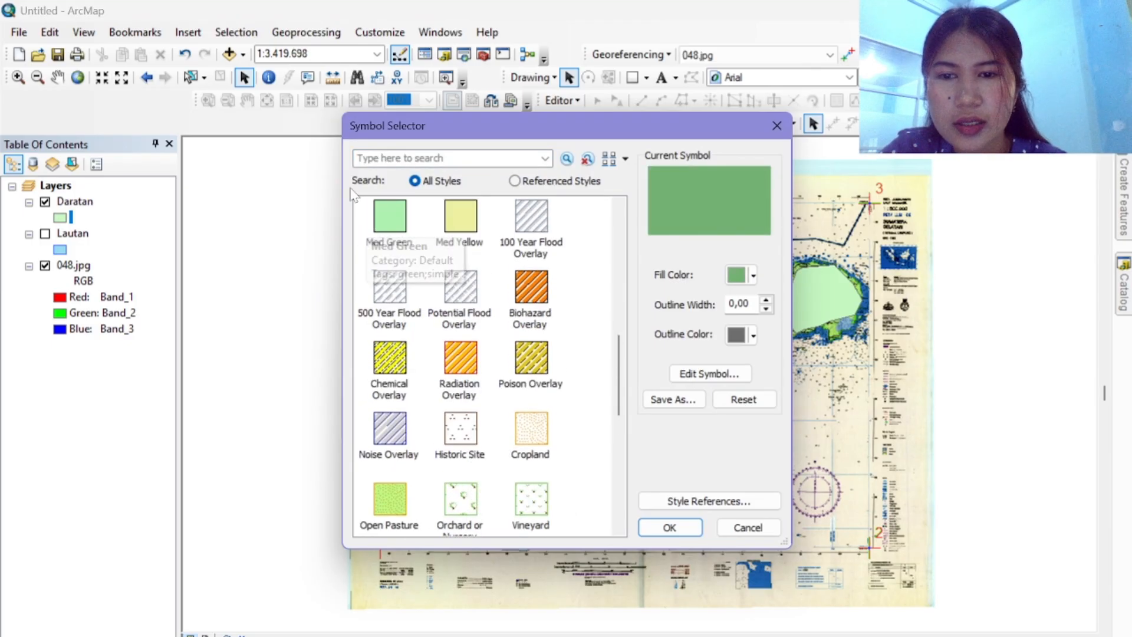
click(388, 221)
scroll(493, 451, down, 10)
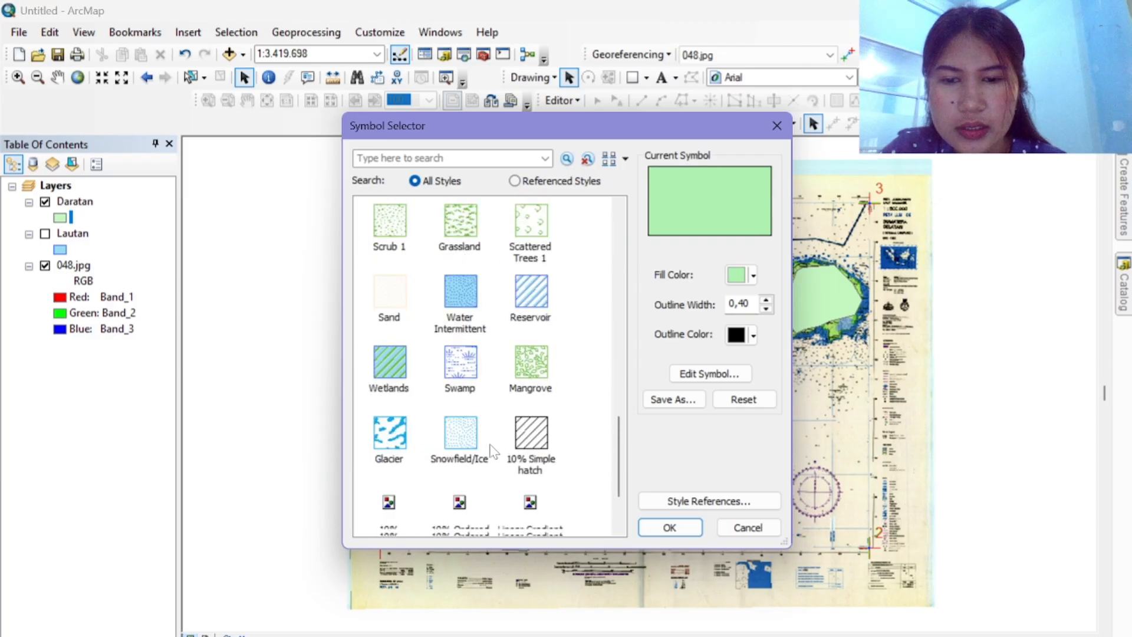
scroll(493, 452, up, 12)
scroll(493, 451, up, 4)
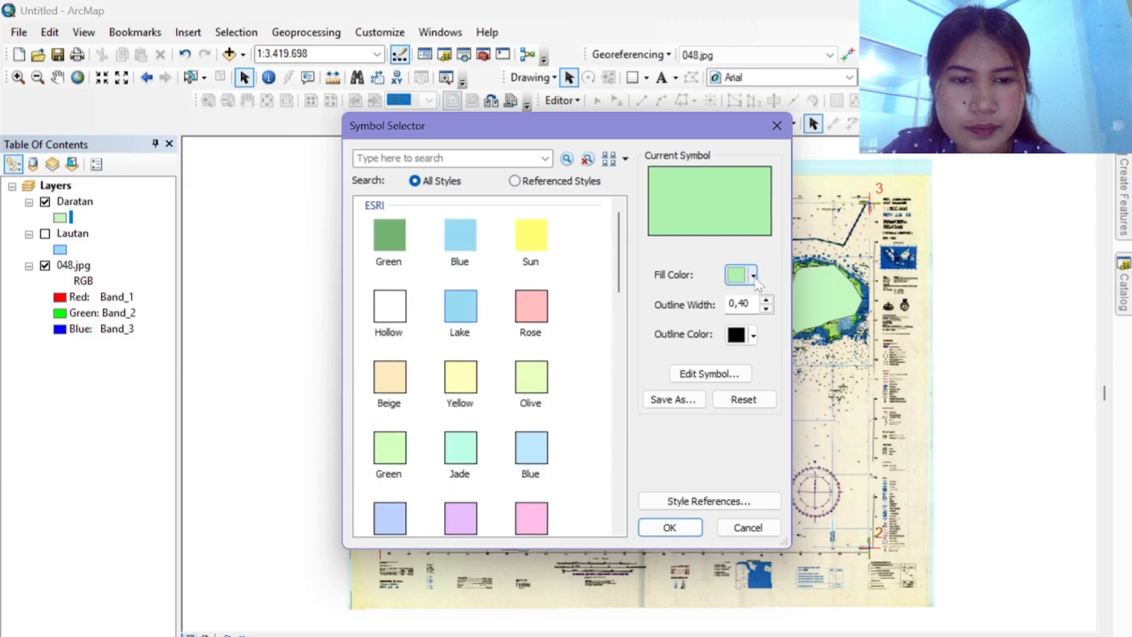
Step: Set the Daratan symbol's fill color to saturated bright green and apply the symbol to the layer
click(753, 275)
click(814, 338)
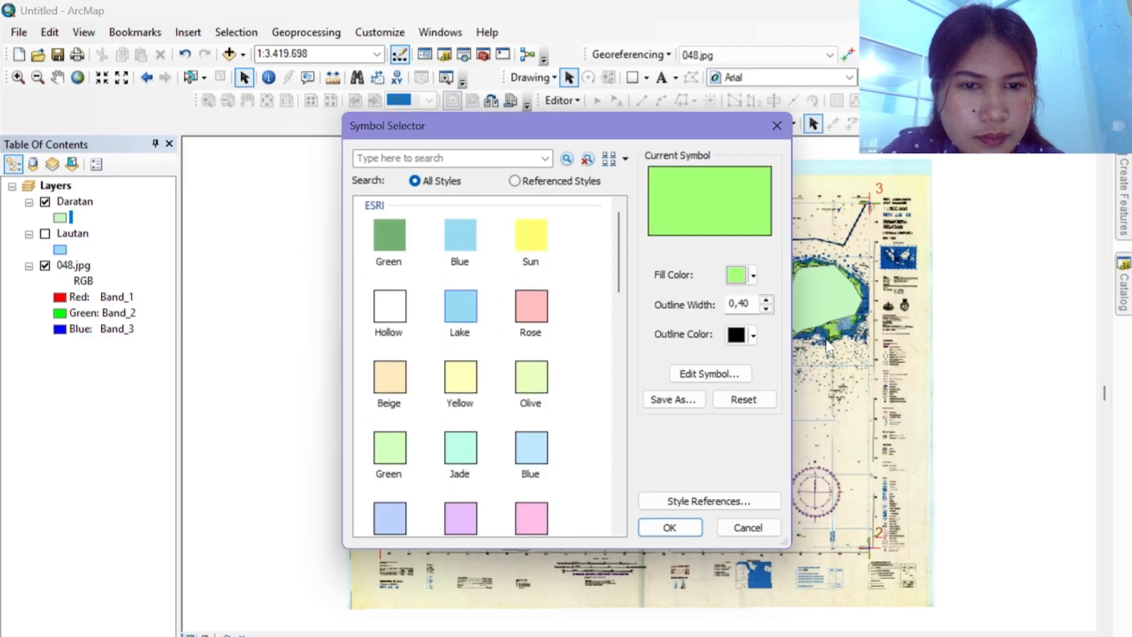
click(753, 279)
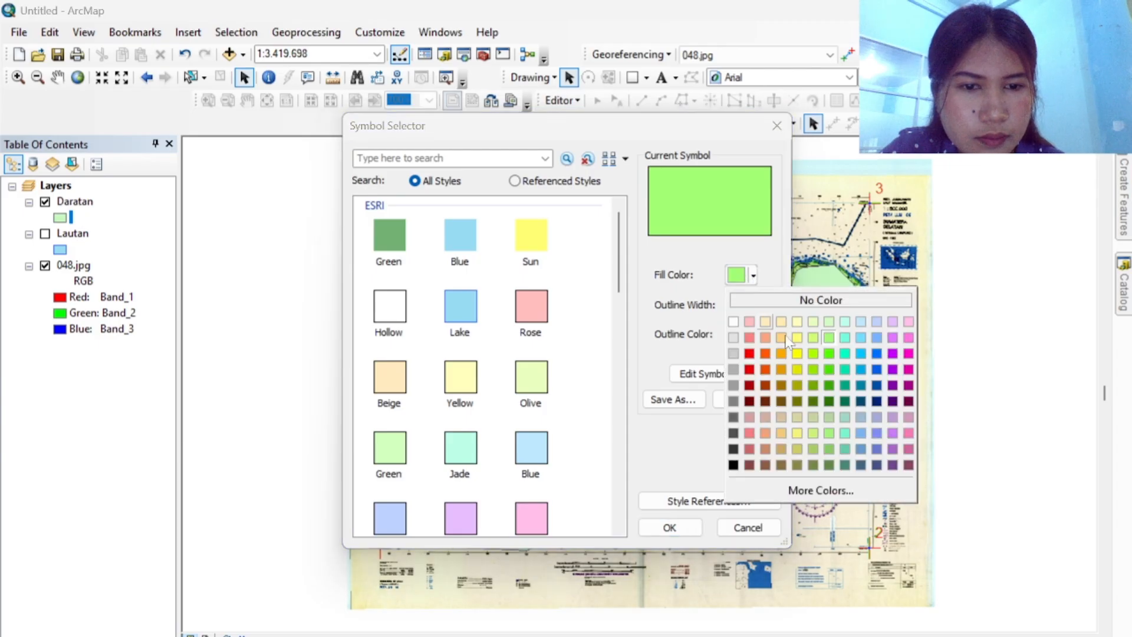
click(824, 353)
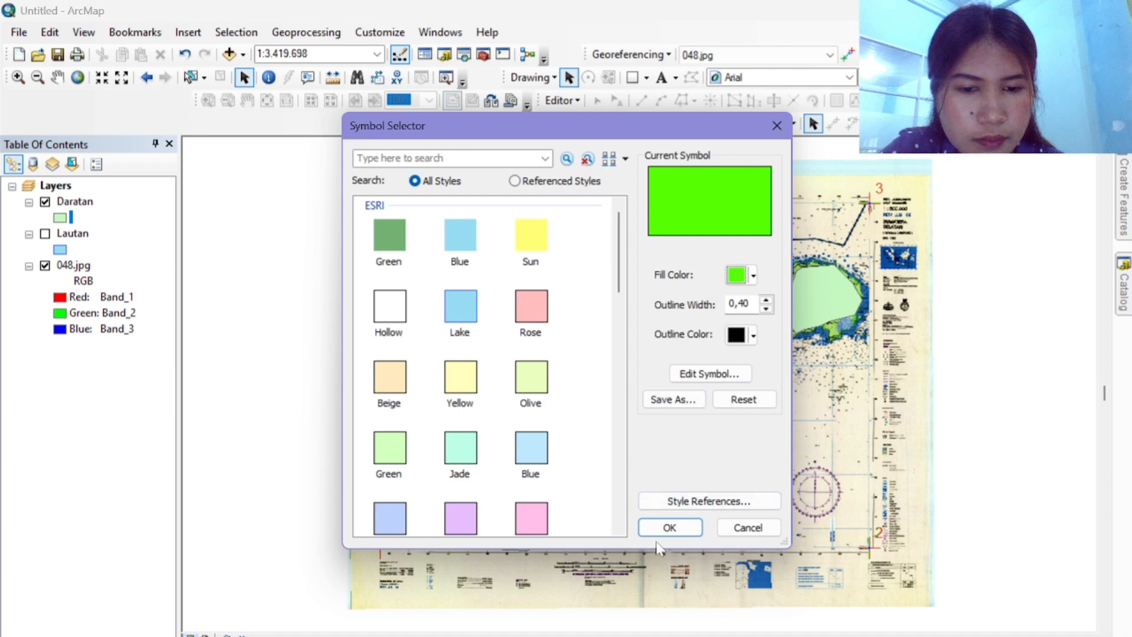
click(669, 527)
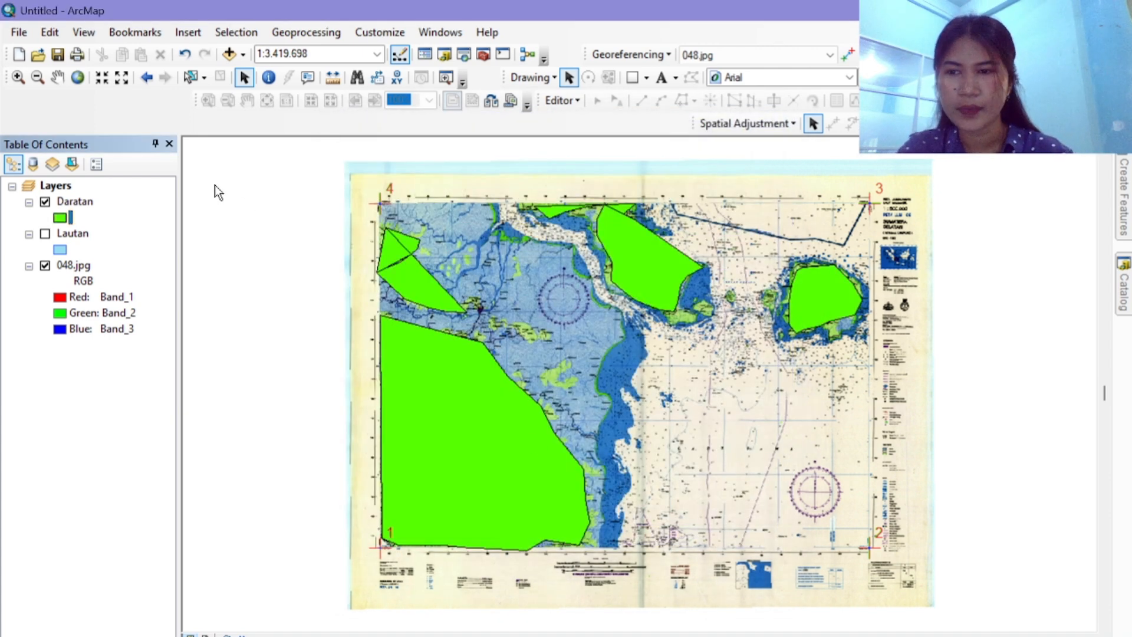
Step: Hide the Daratan layer and set up a new polyline shapefile named Sungai in the home ArcGIS folder
click(44, 202)
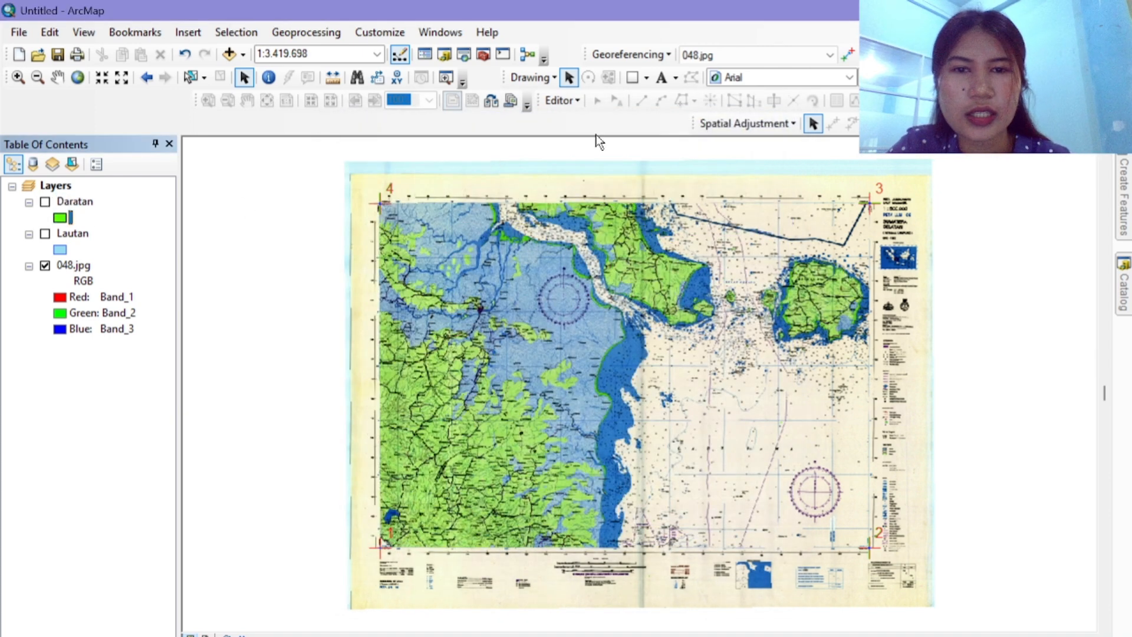
click(1123, 282)
click(907, 207)
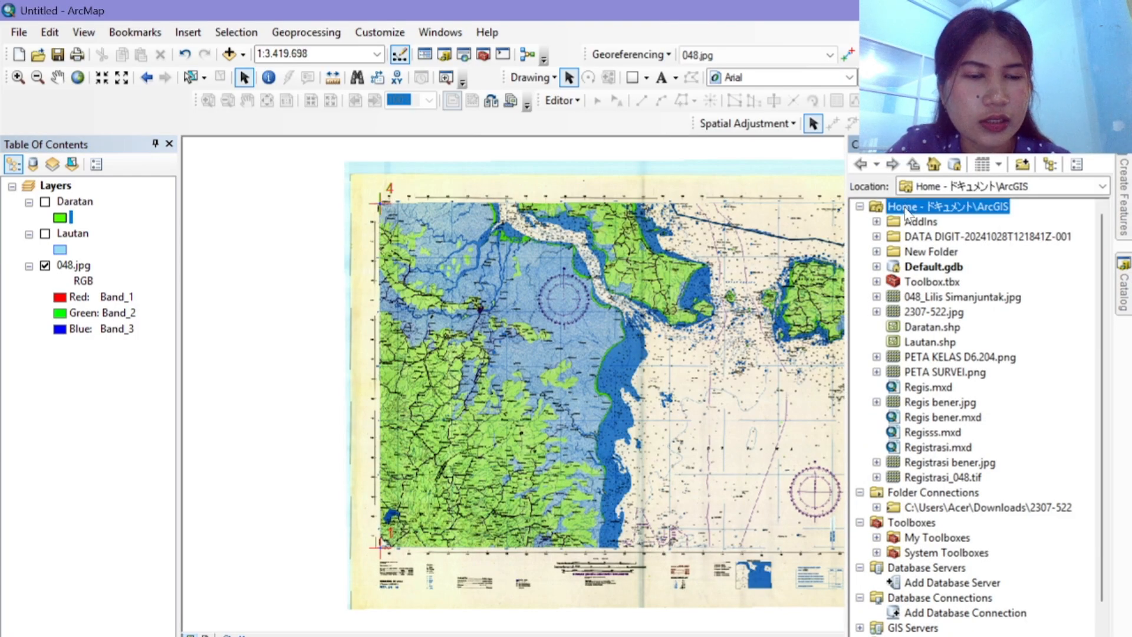
right_click(906, 209)
mouse_move(961, 316)
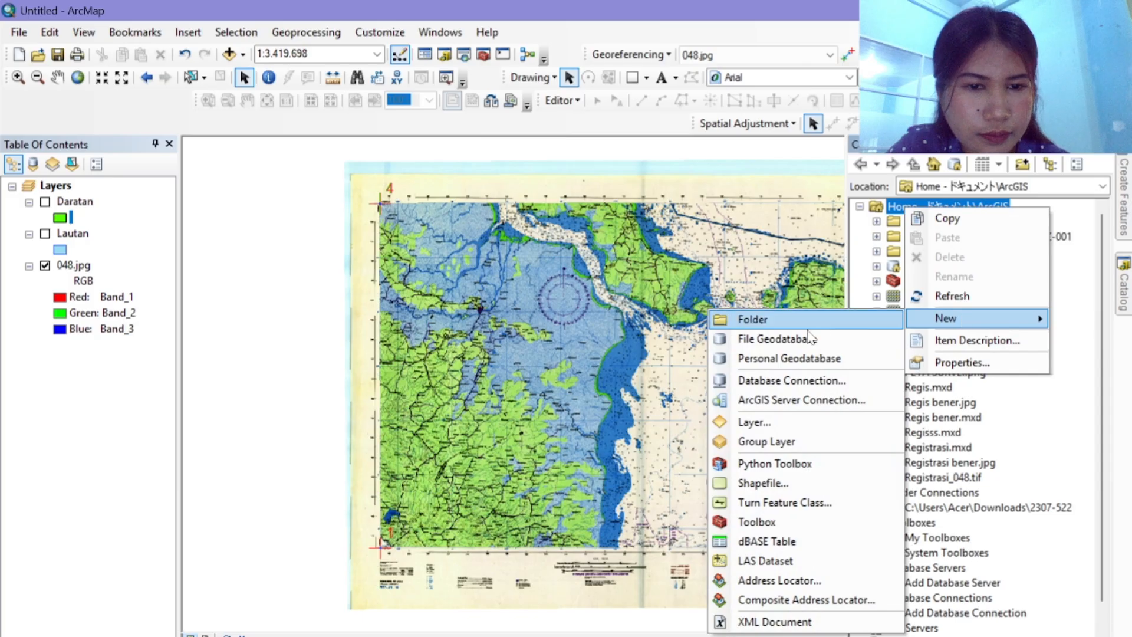
click(793, 483)
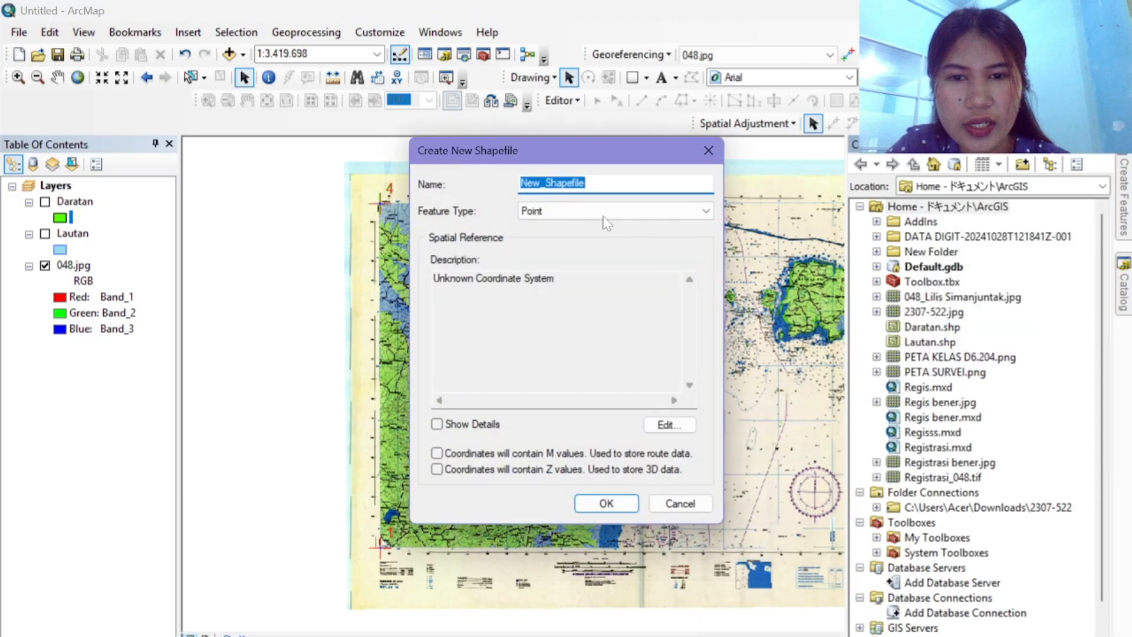
text(Sungai)
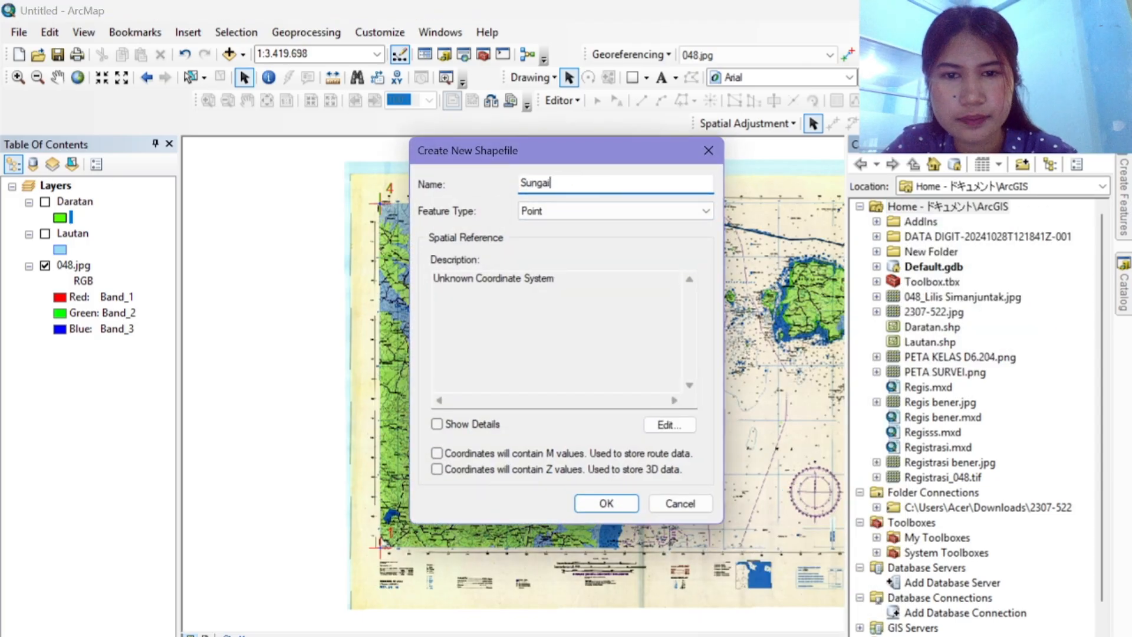
click(615, 210)
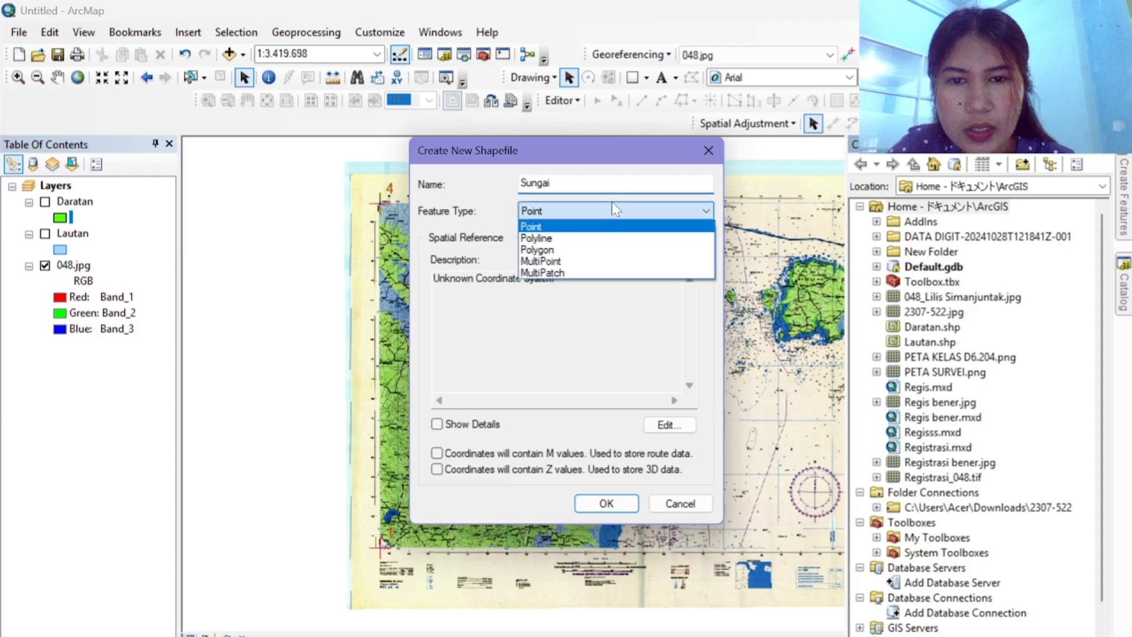
click(606, 238)
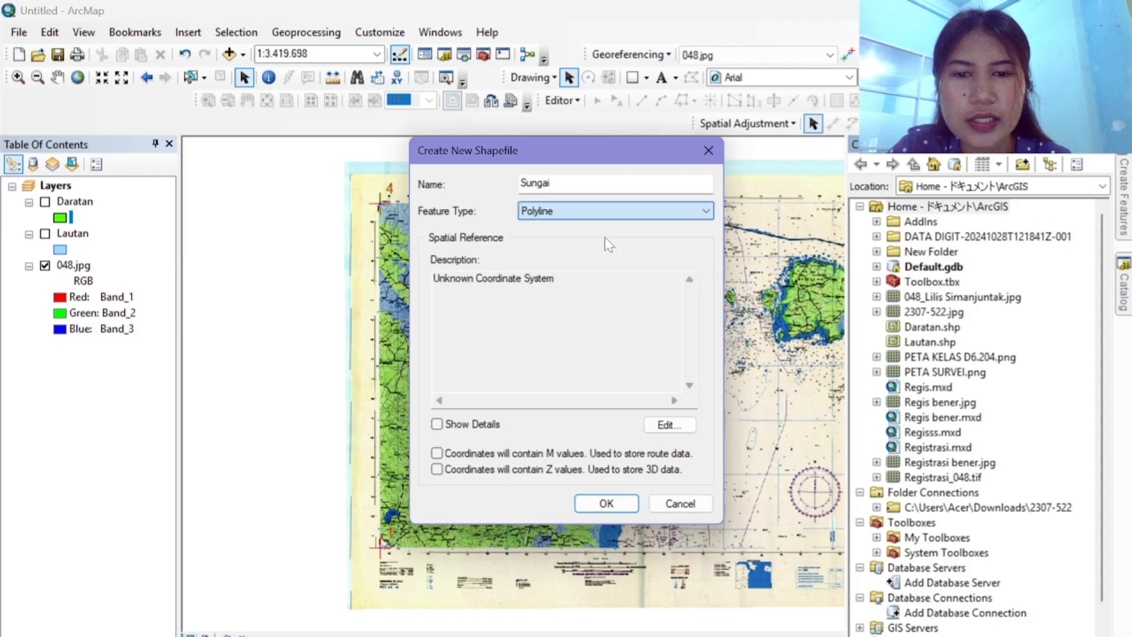
Step: Assign the WGS 1984 coordinate system to the Sungai shapefile and create it
click(669, 425)
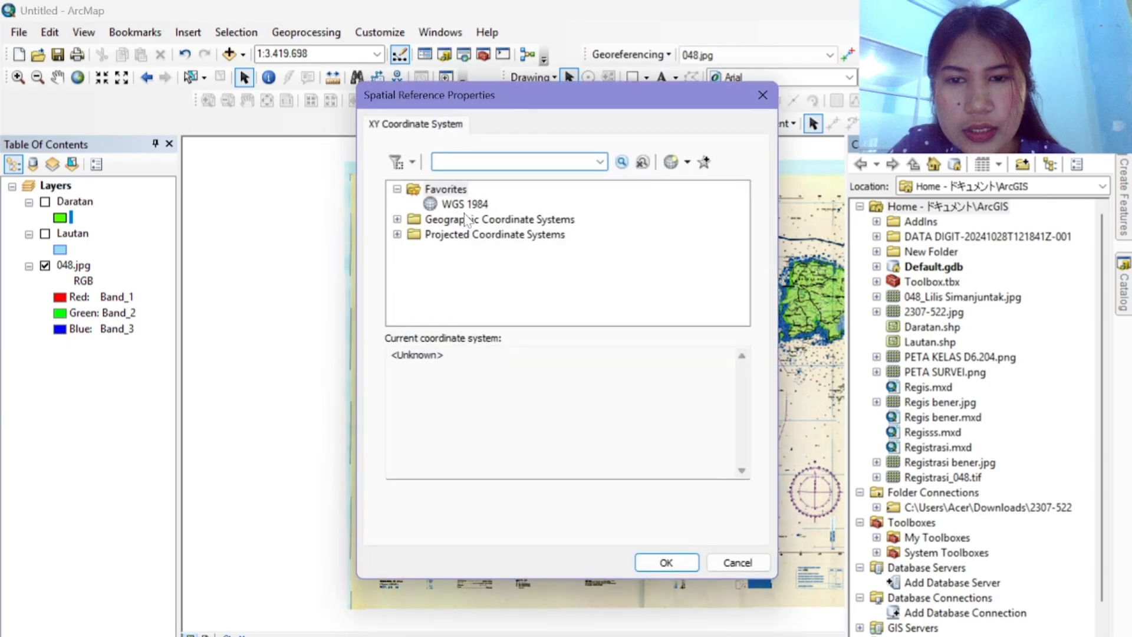
click(464, 204)
click(667, 562)
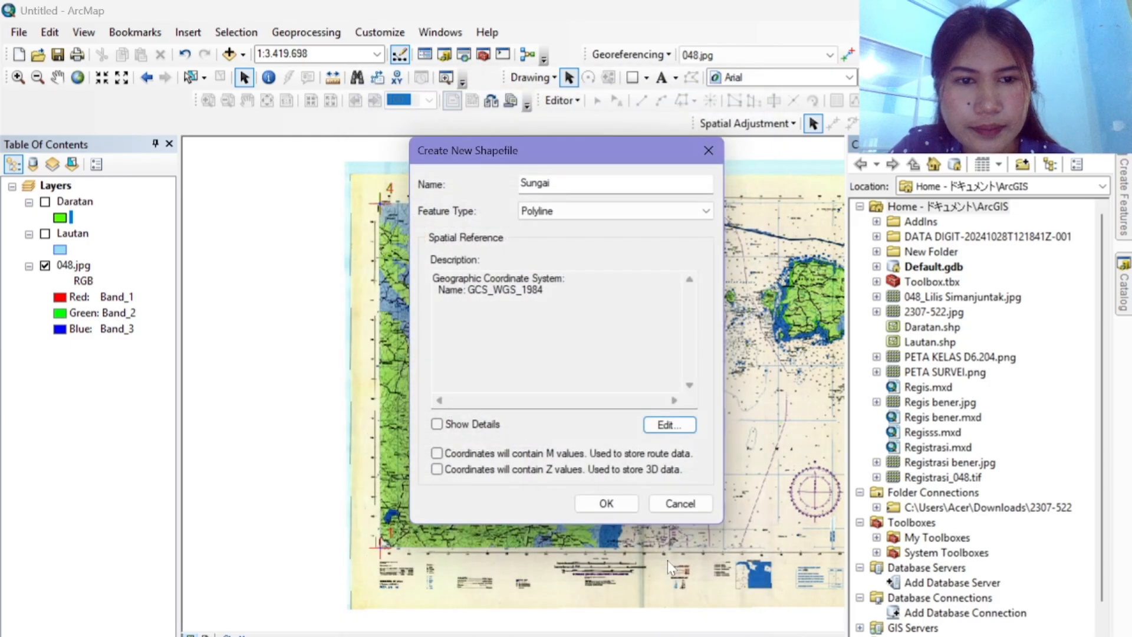
click(608, 503)
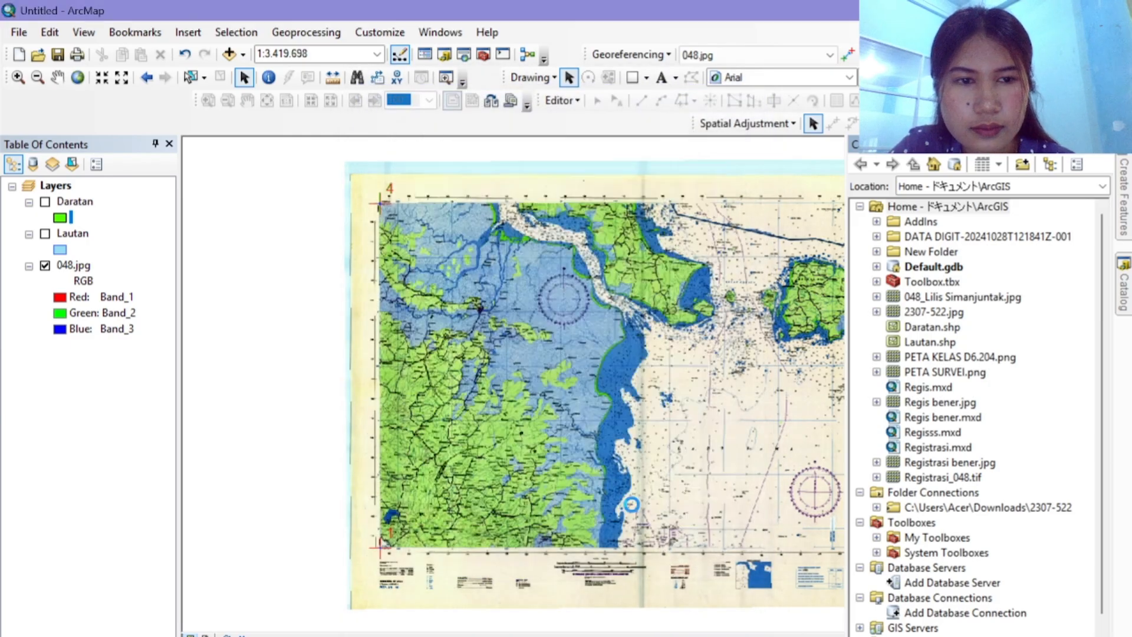
Step: Start an editing session and choose the Sungai template with the Line construction tool
click(562, 100)
click(580, 120)
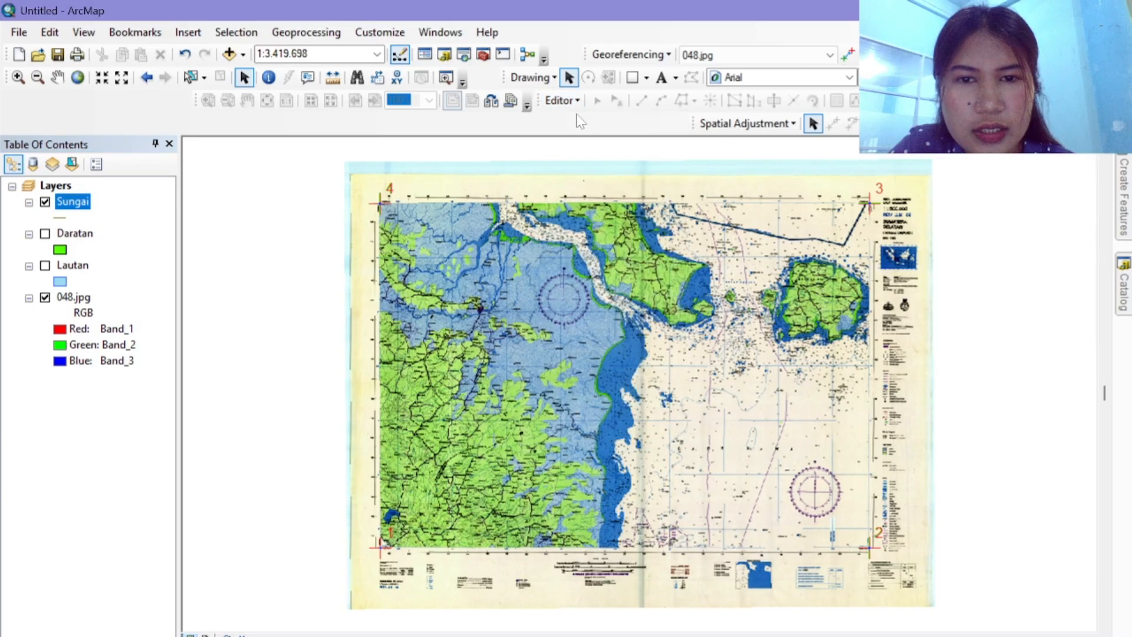
click(1124, 212)
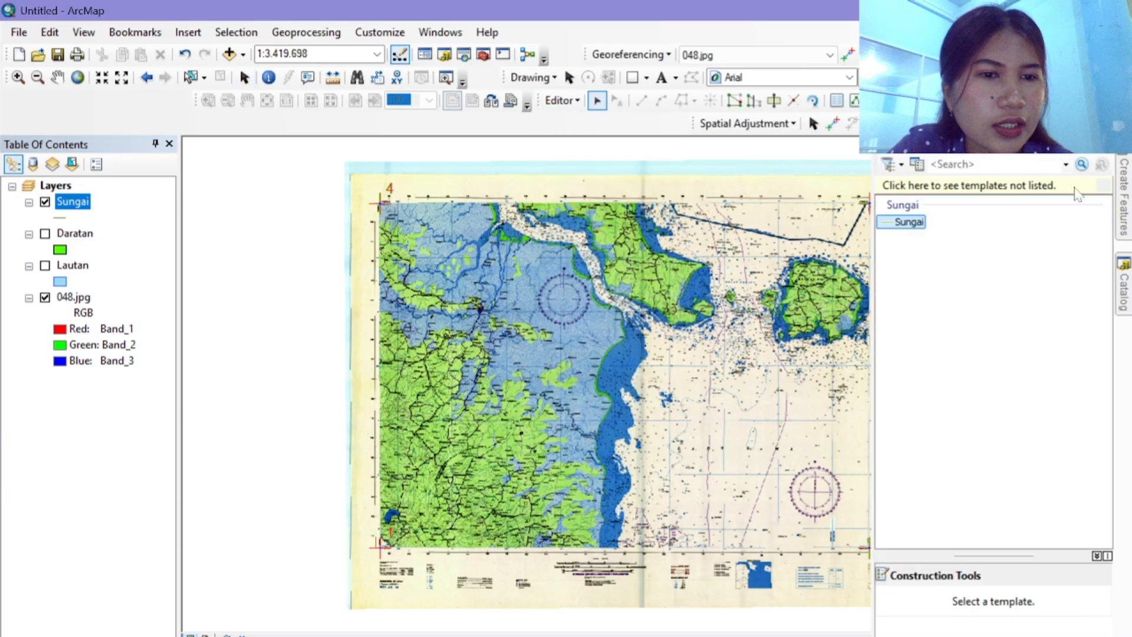
click(908, 222)
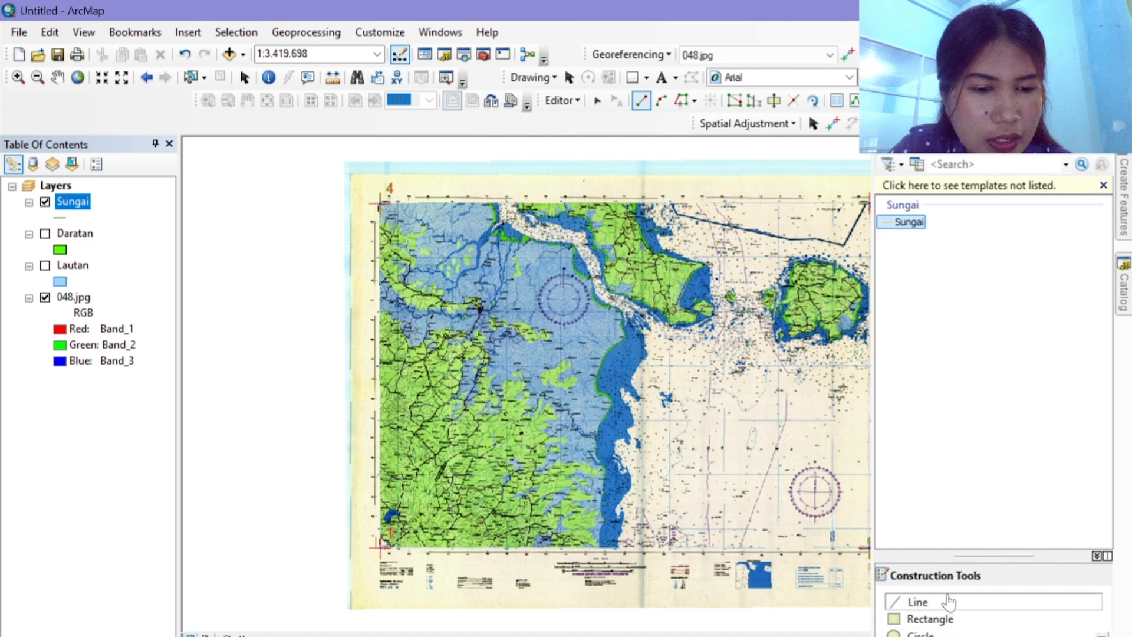
click(948, 602)
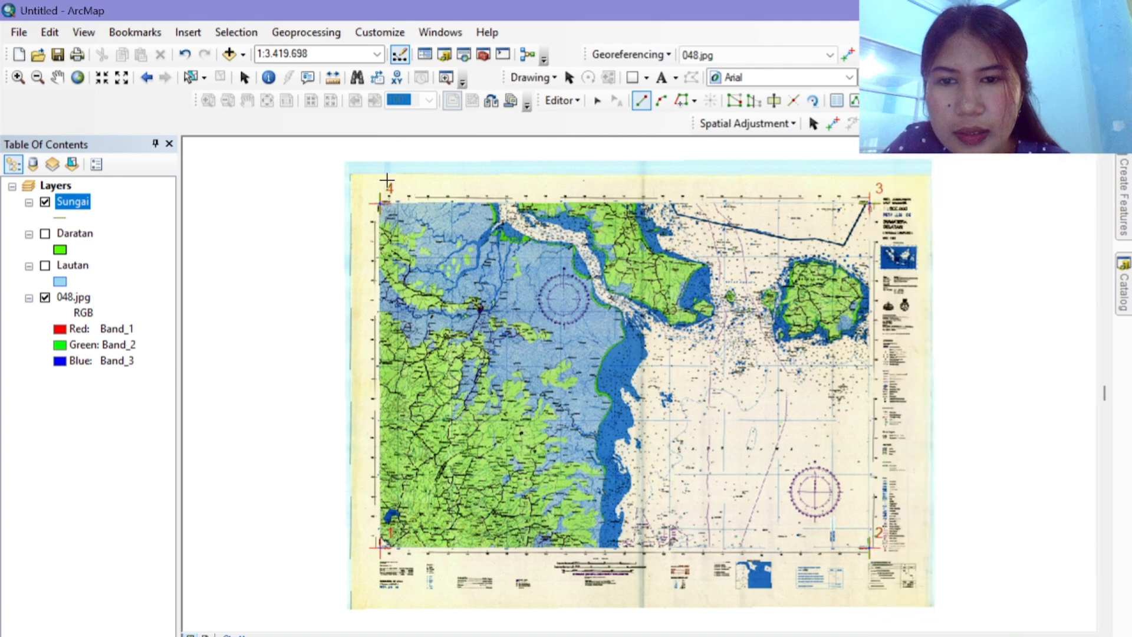
Step: Trace the wide river running south and southwest from the northern coastal inlet as a Sungai line
click(57, 77)
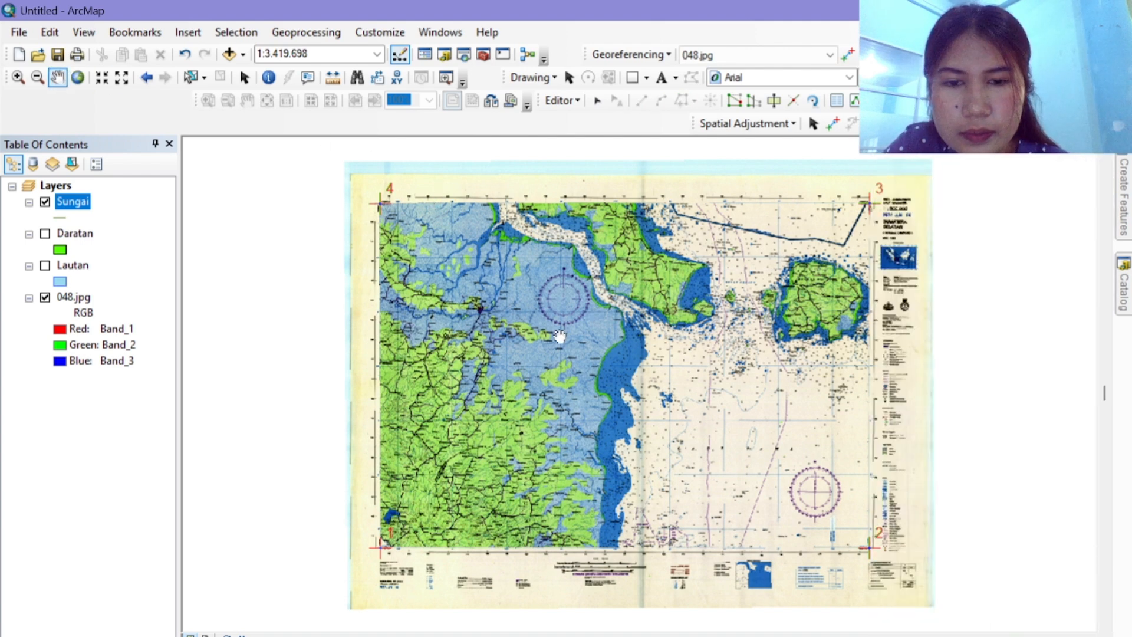
scroll(560, 336, down, 2)
scroll(560, 336, up, 3)
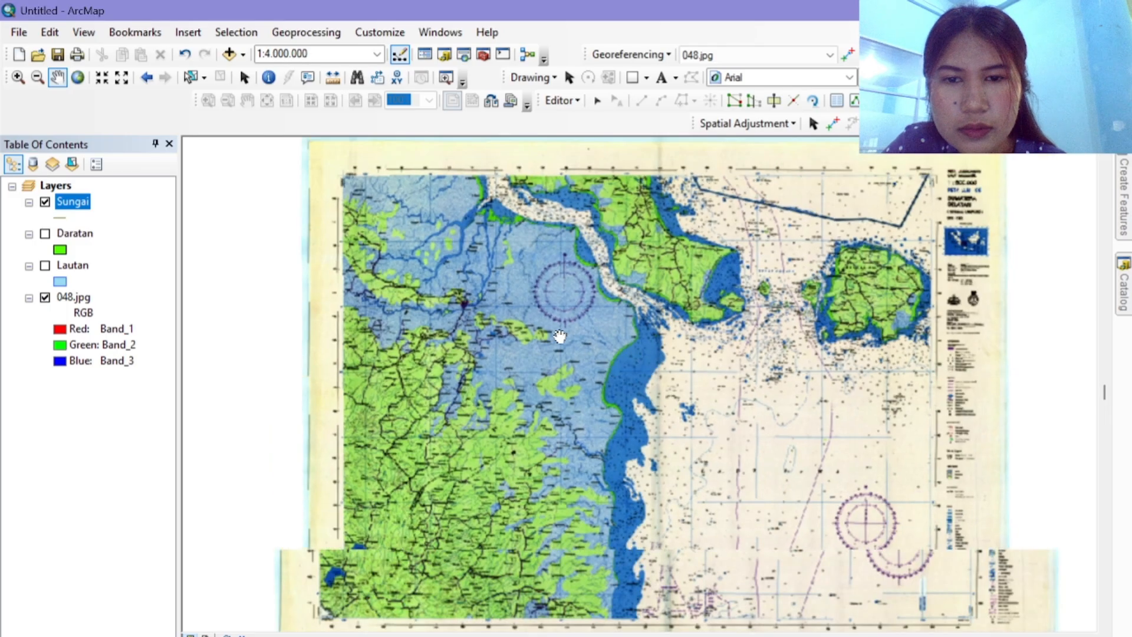
scroll(563, 337, up, 3)
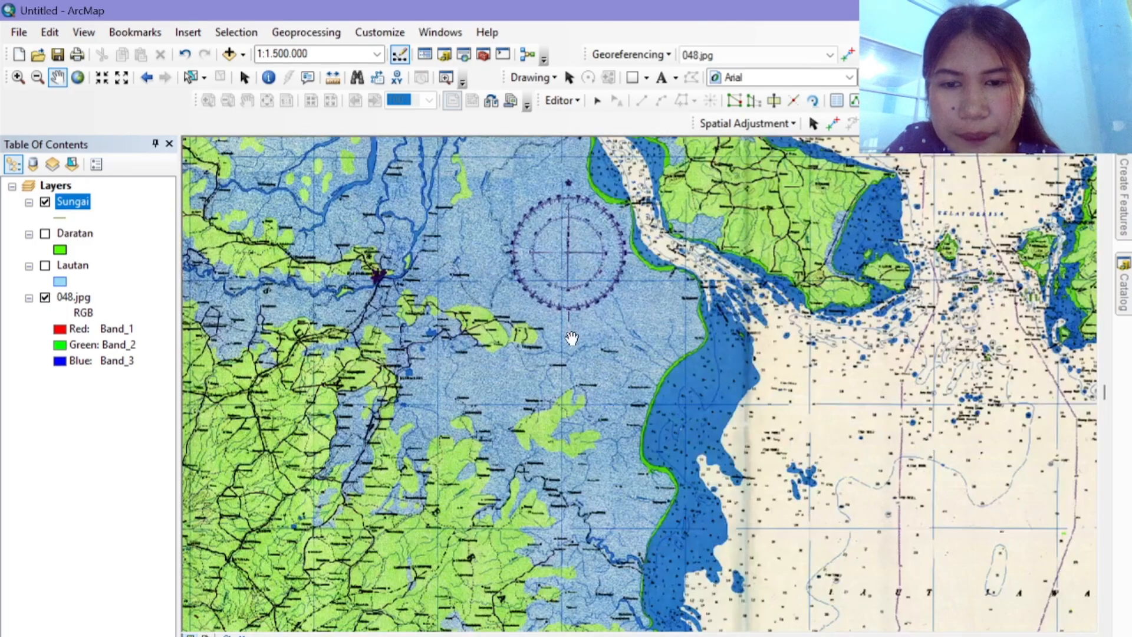
drag(472, 306, 532, 377)
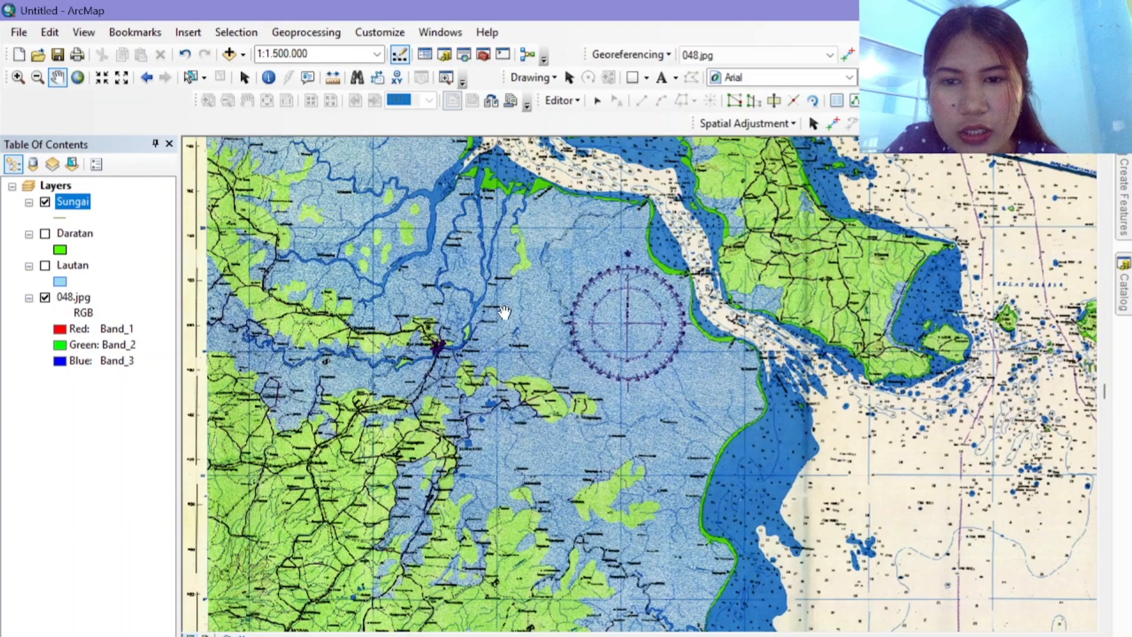
drag(494, 326, 519, 346)
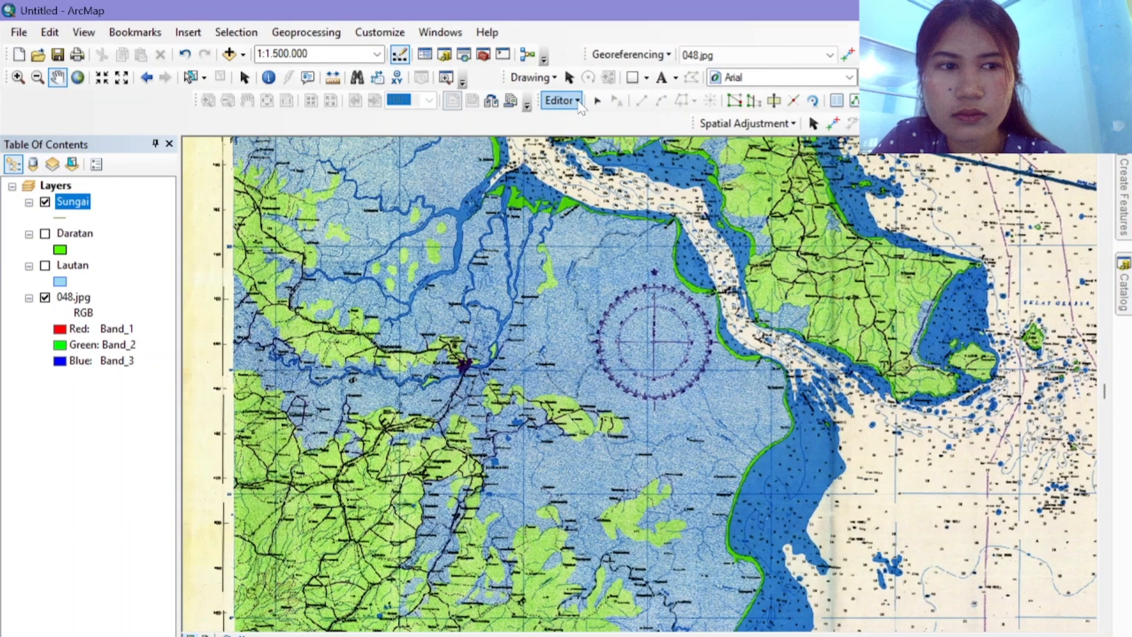
click(1126, 219)
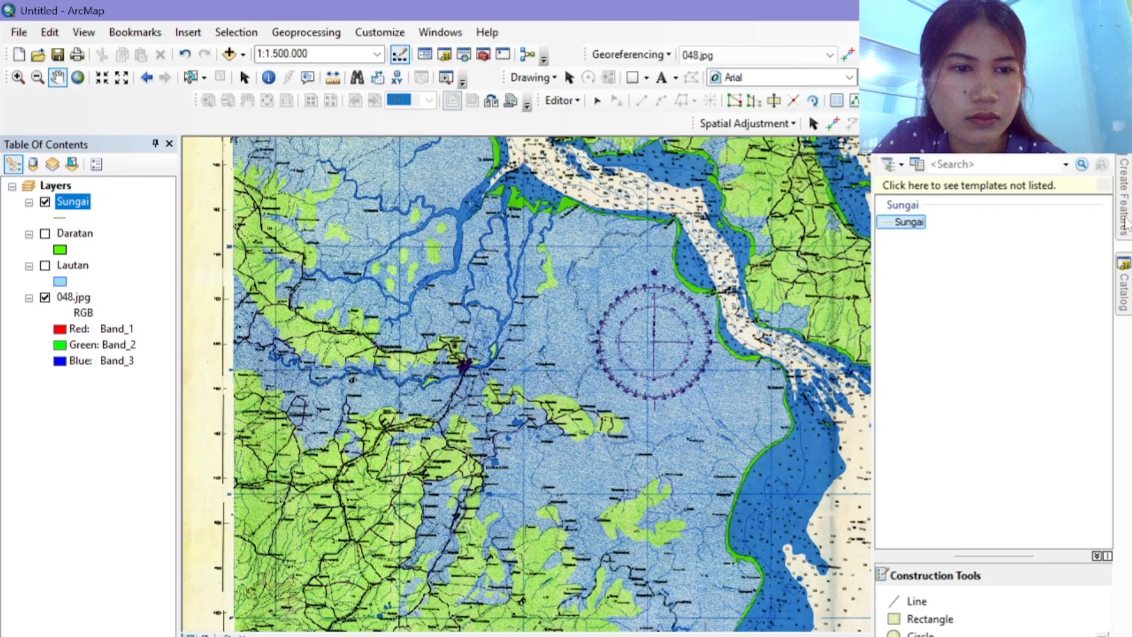
click(909, 221)
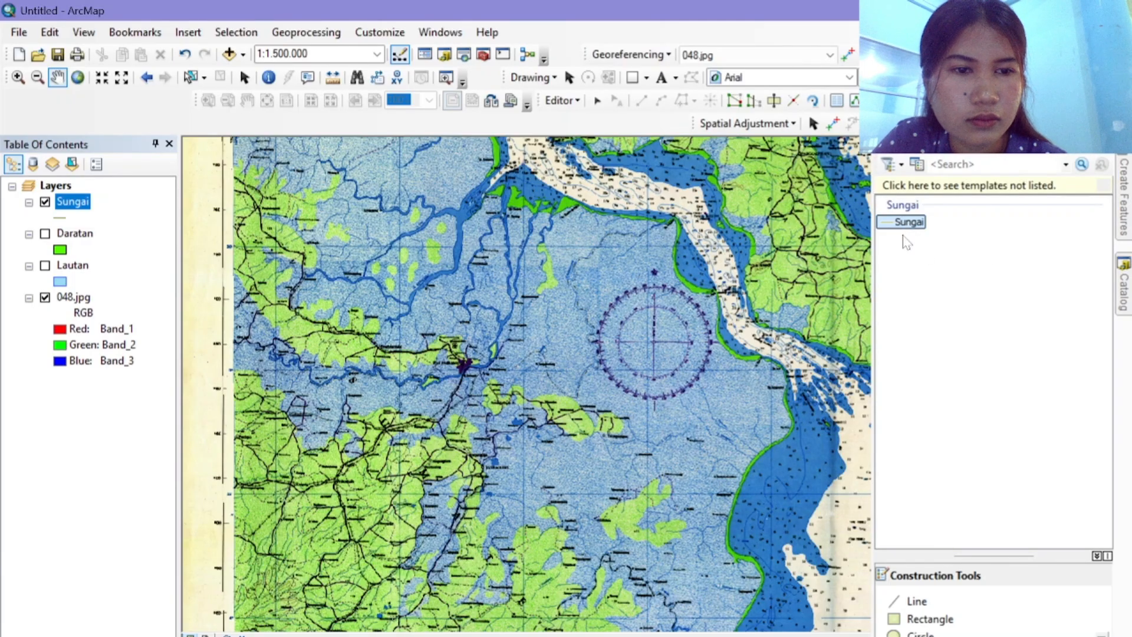
click(918, 601)
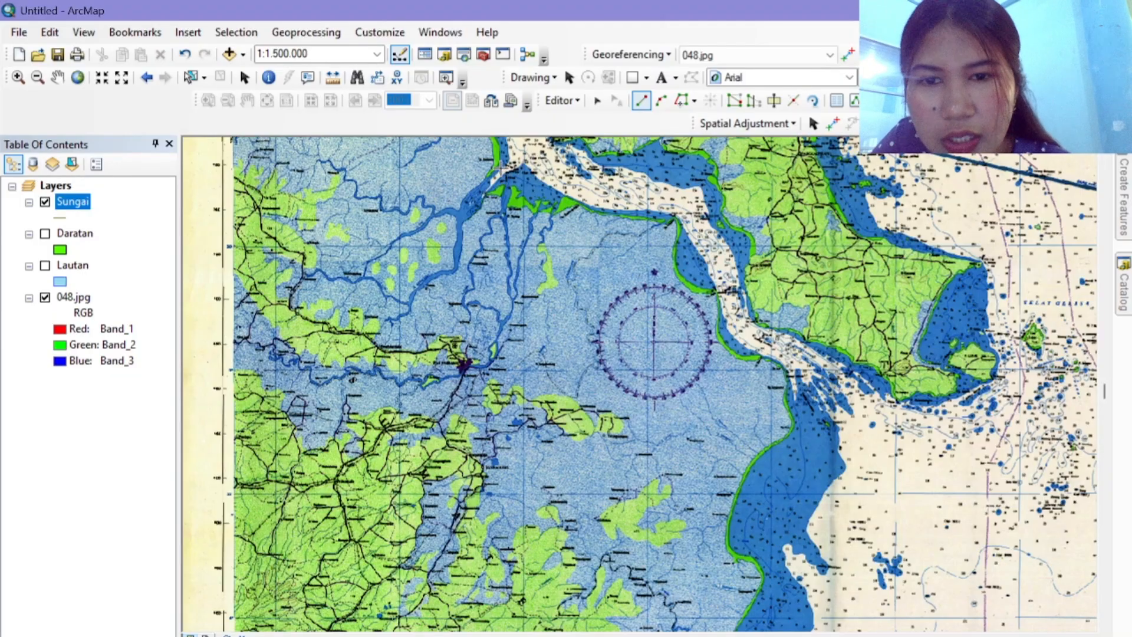
click(470, 202)
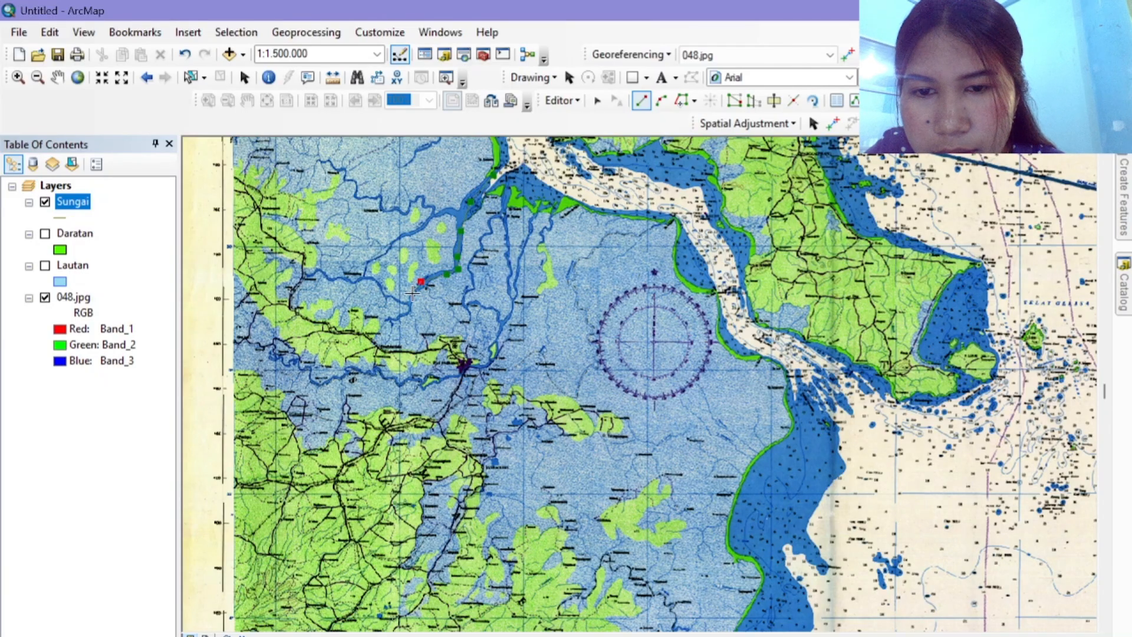
double_click(394, 320)
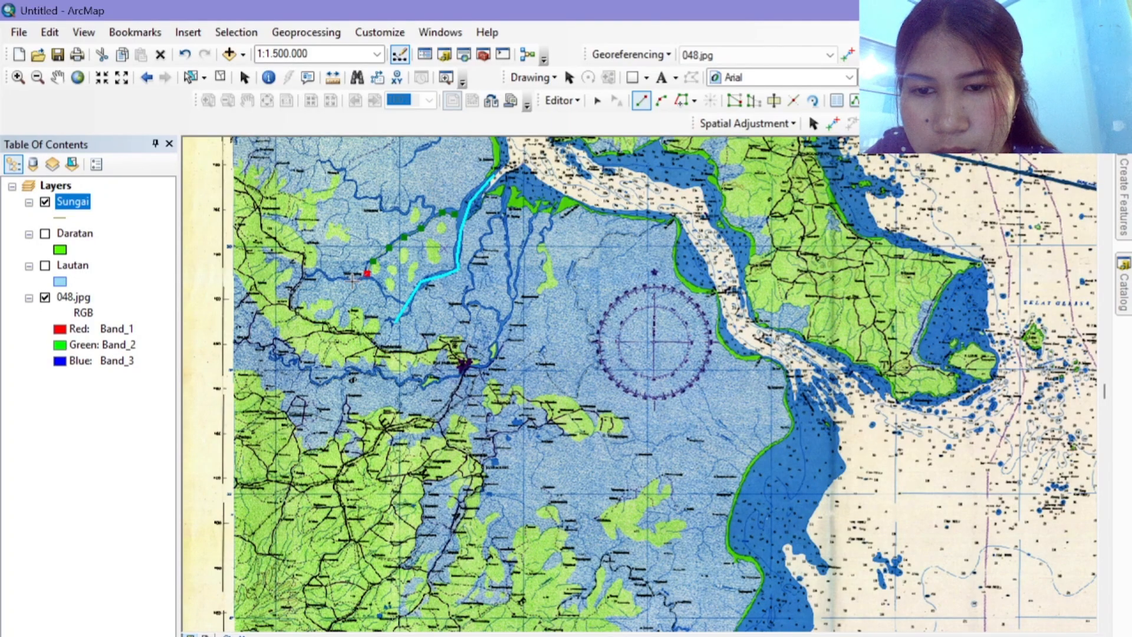
Step: Trace the main river's western branch, the north-south river east of it, and that river's northeastern branch as Sungai lines
double_click(312, 274)
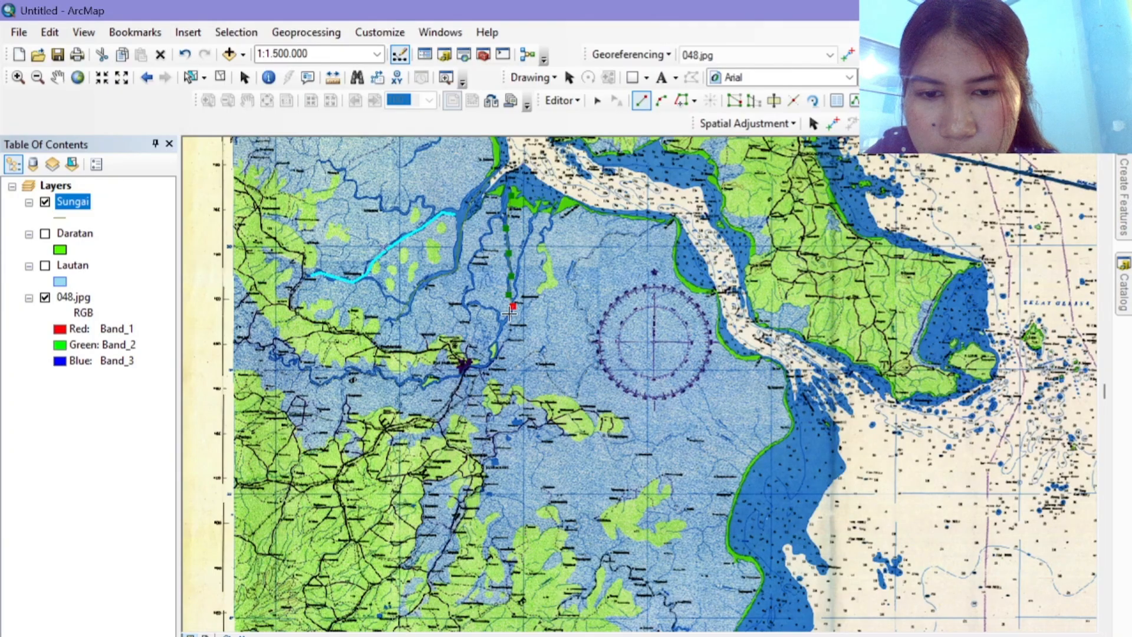
double_click(495, 344)
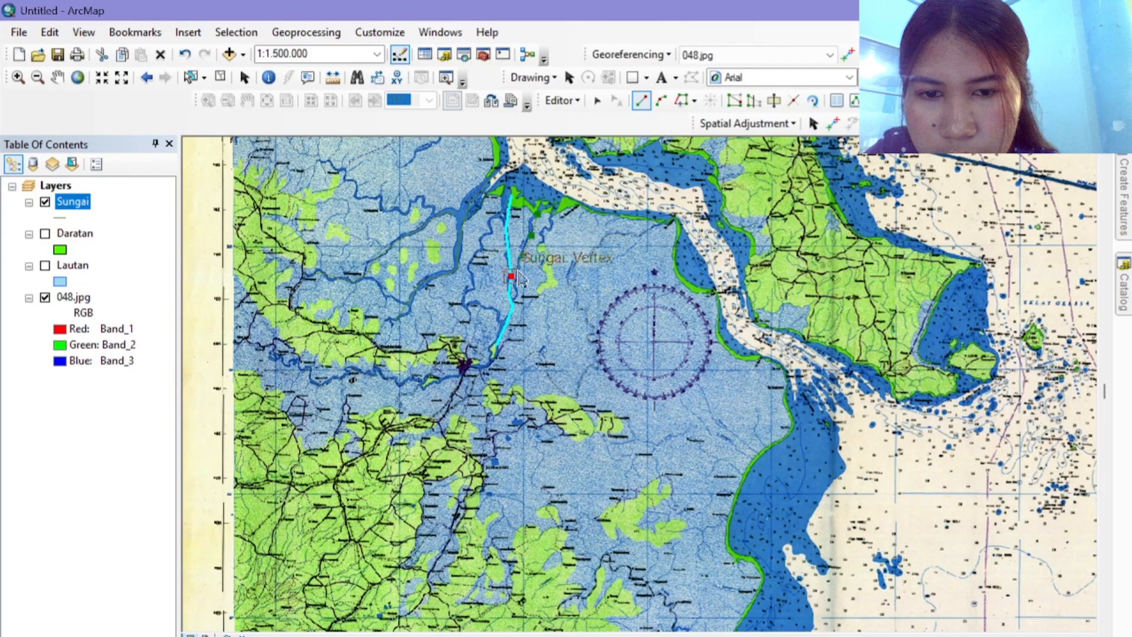
double_click(513, 276)
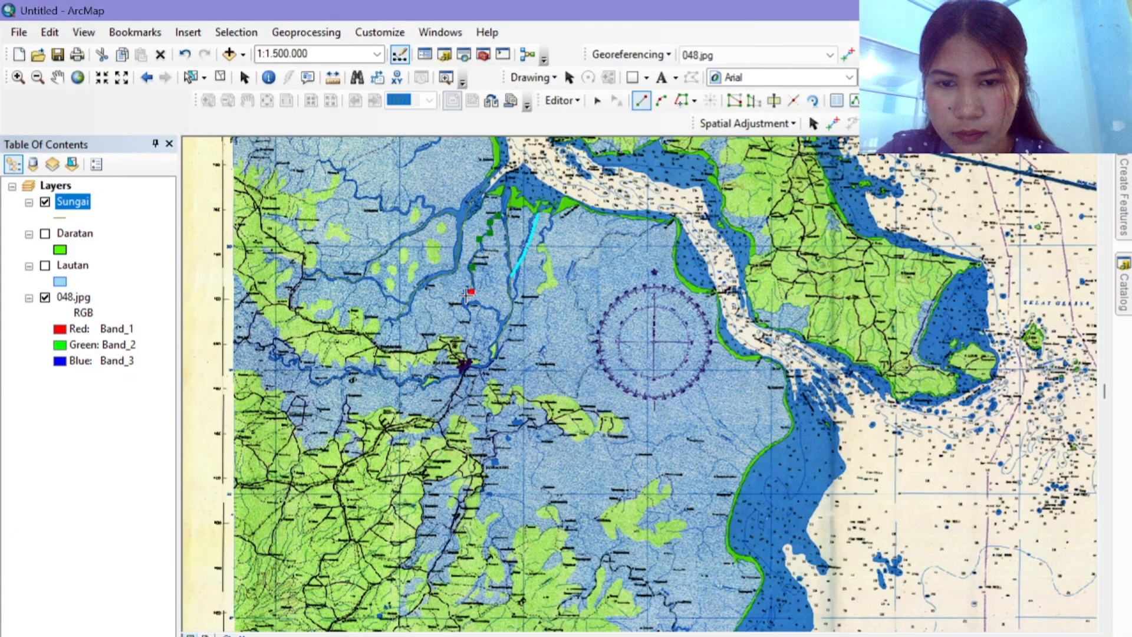
Step: Trace the river's winding western branch, the meandering northwestern tributary, and the river running west from the city as Sungai lines
click(504, 324)
double_click(506, 325)
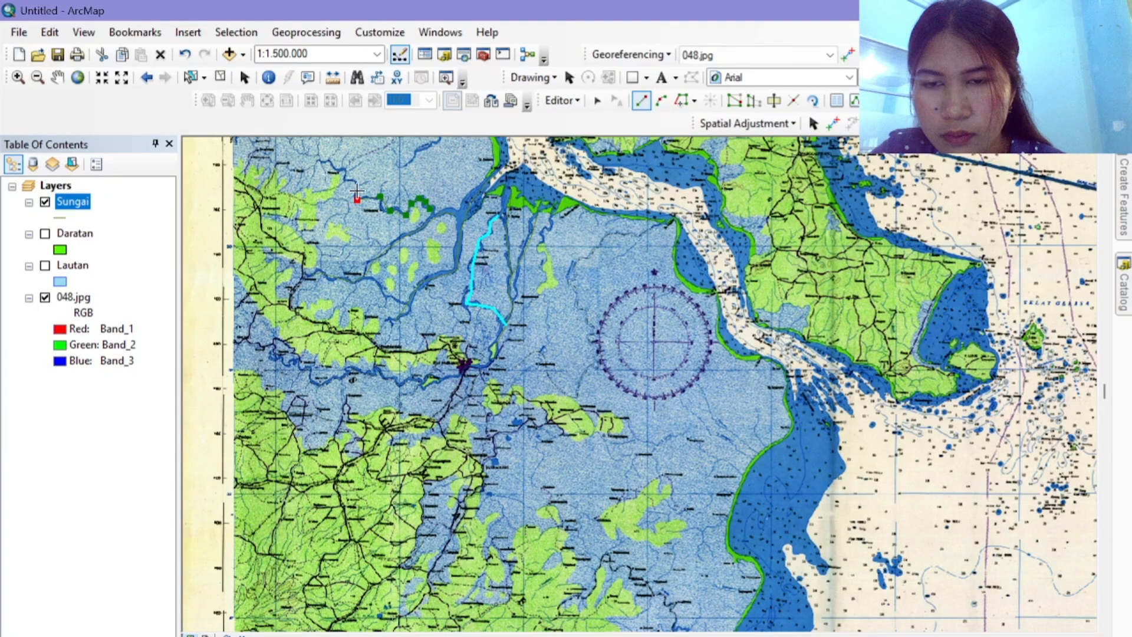
double_click(323, 159)
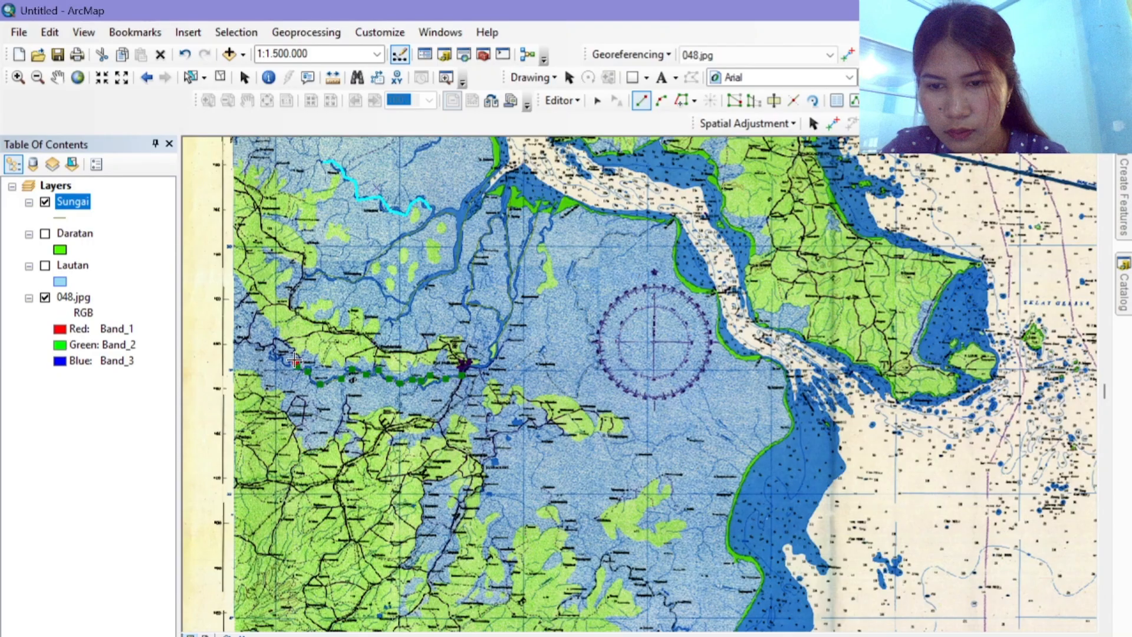
double_click(275, 358)
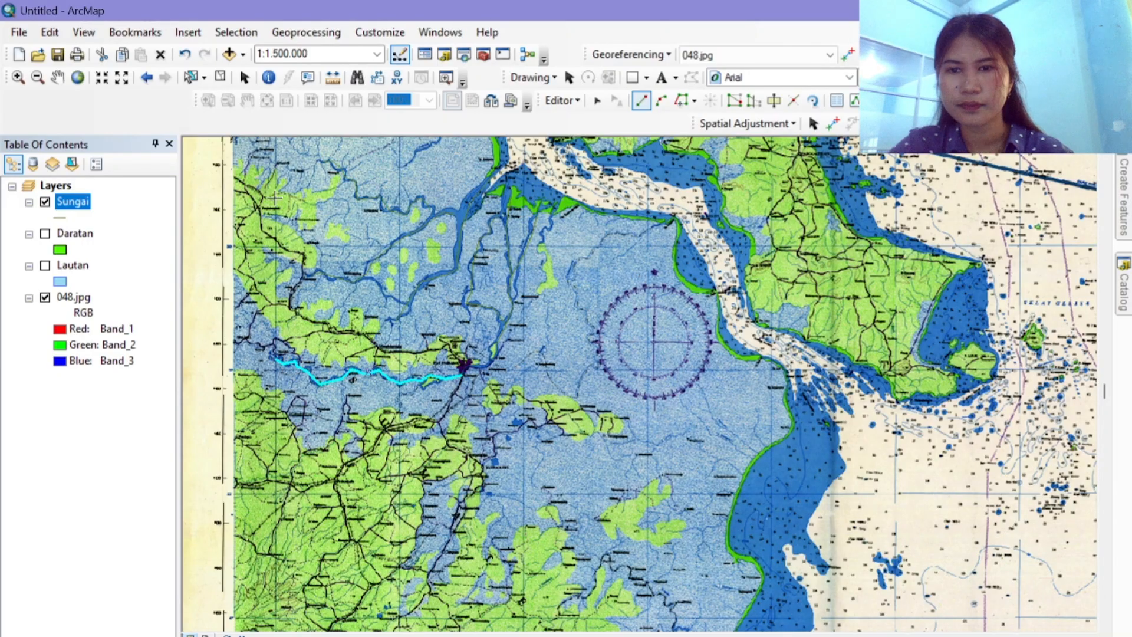
Step: Save the Sungai edits and stop the editing session
click(562, 100)
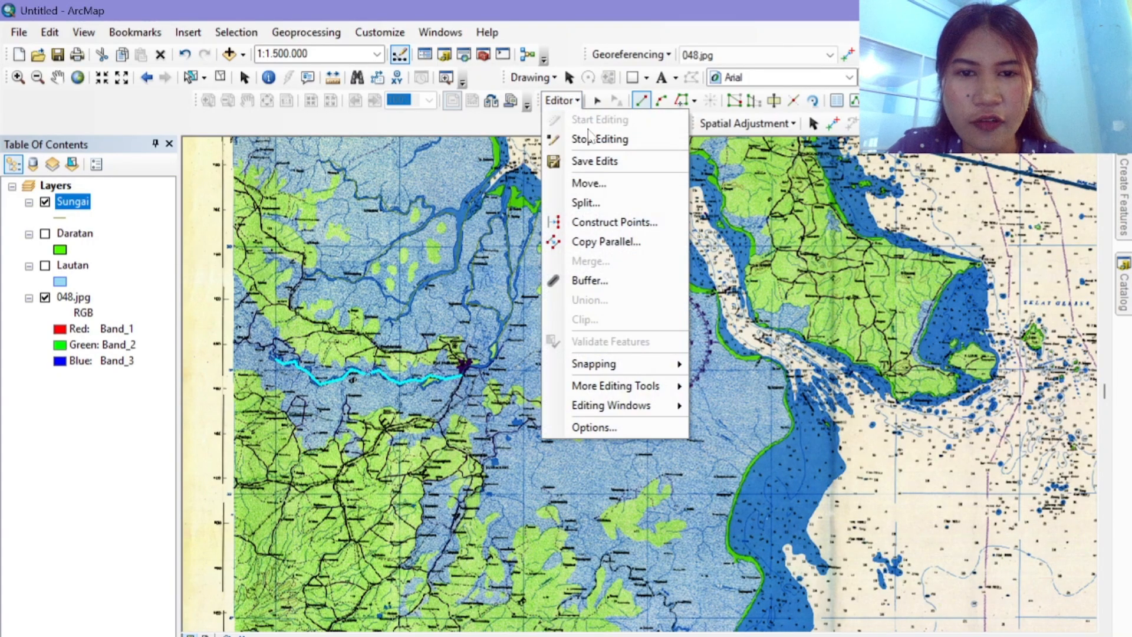
click(600, 155)
click(561, 100)
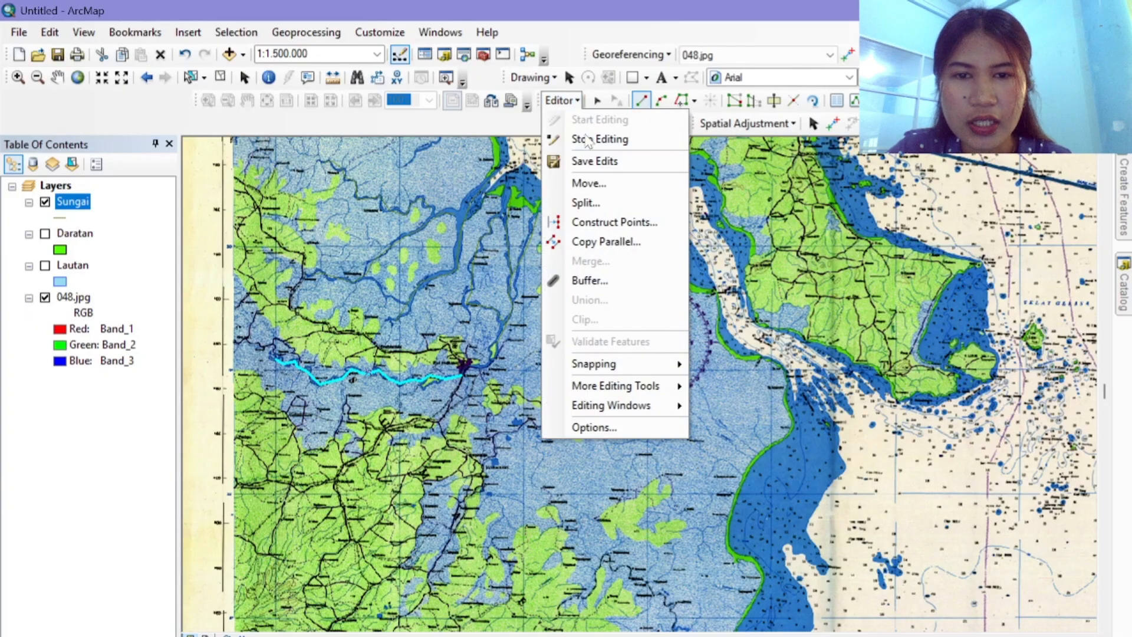
click(588, 140)
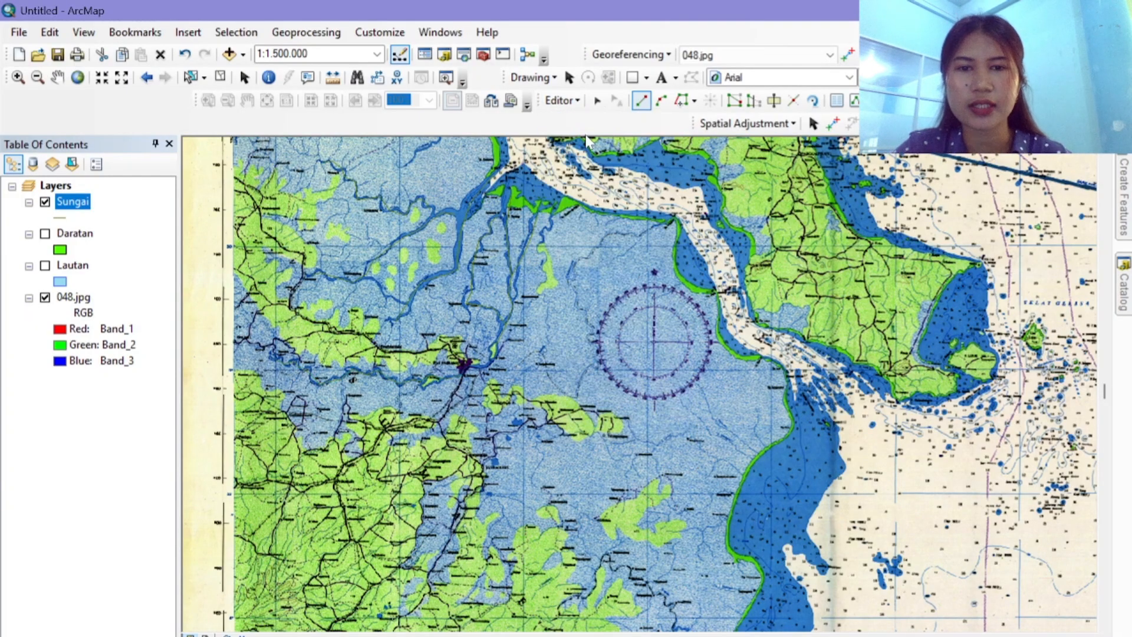
Step: Choose the River line style as the Sungai layer's symbol
click(65, 218)
scroll(495, 321, down, 2)
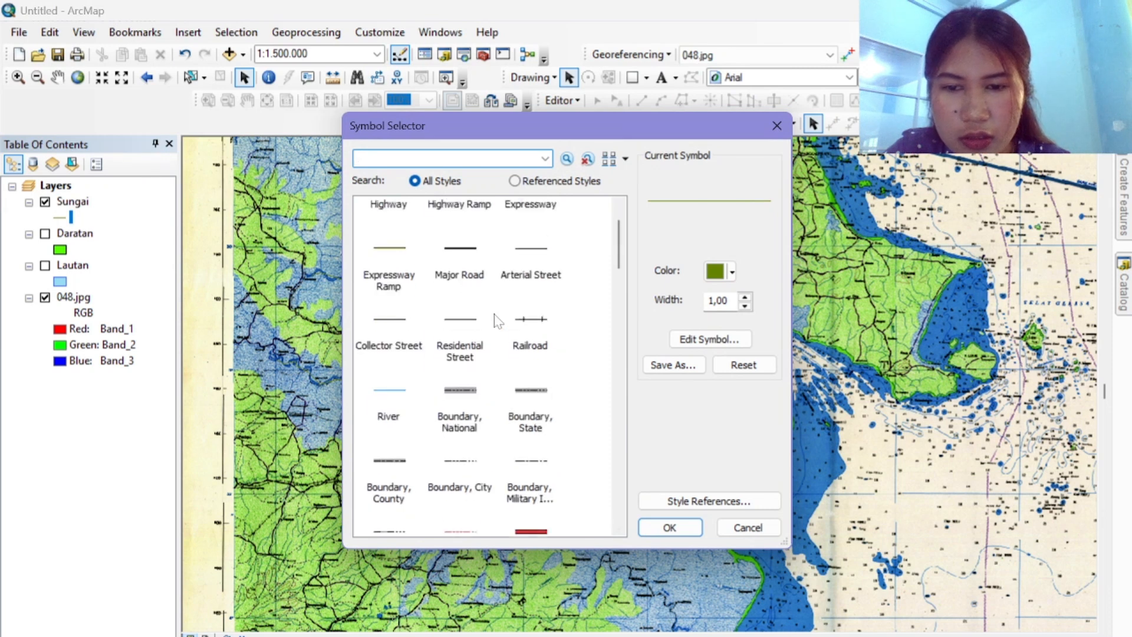
click(407, 382)
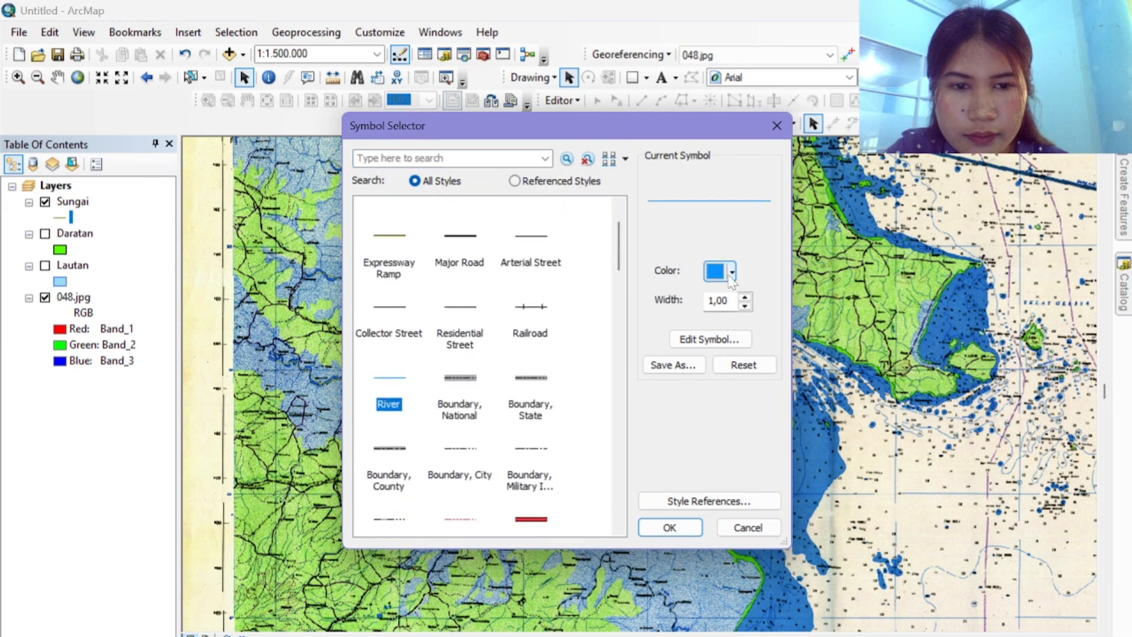
Step: Set the Sungai layer's line colour to light purple and apply the symbol
click(732, 273)
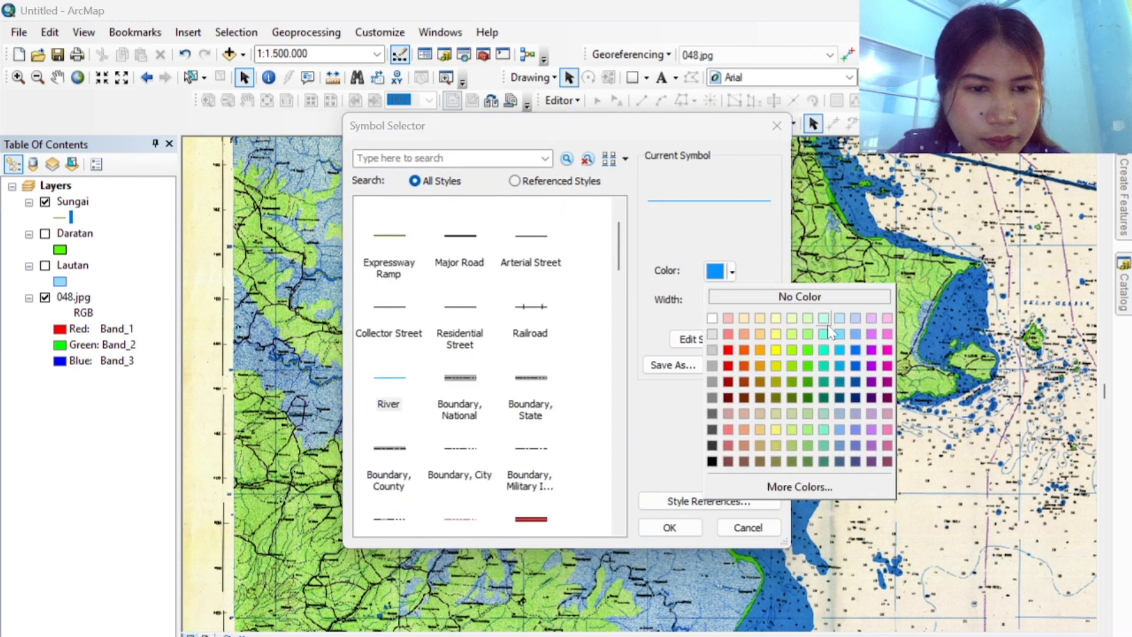
click(867, 320)
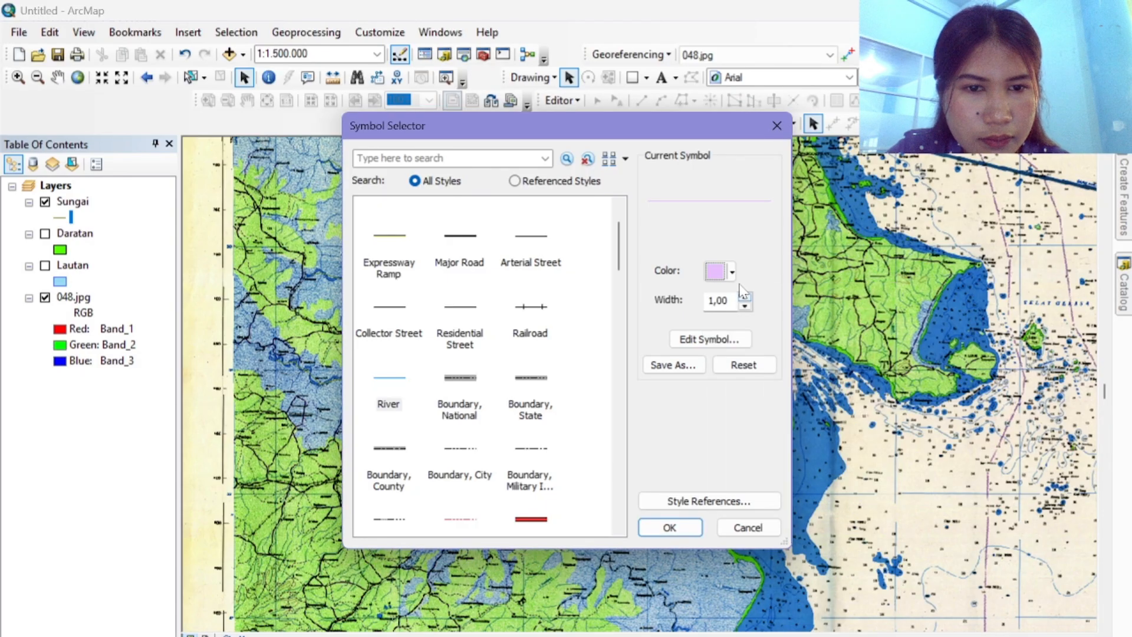
click(671, 527)
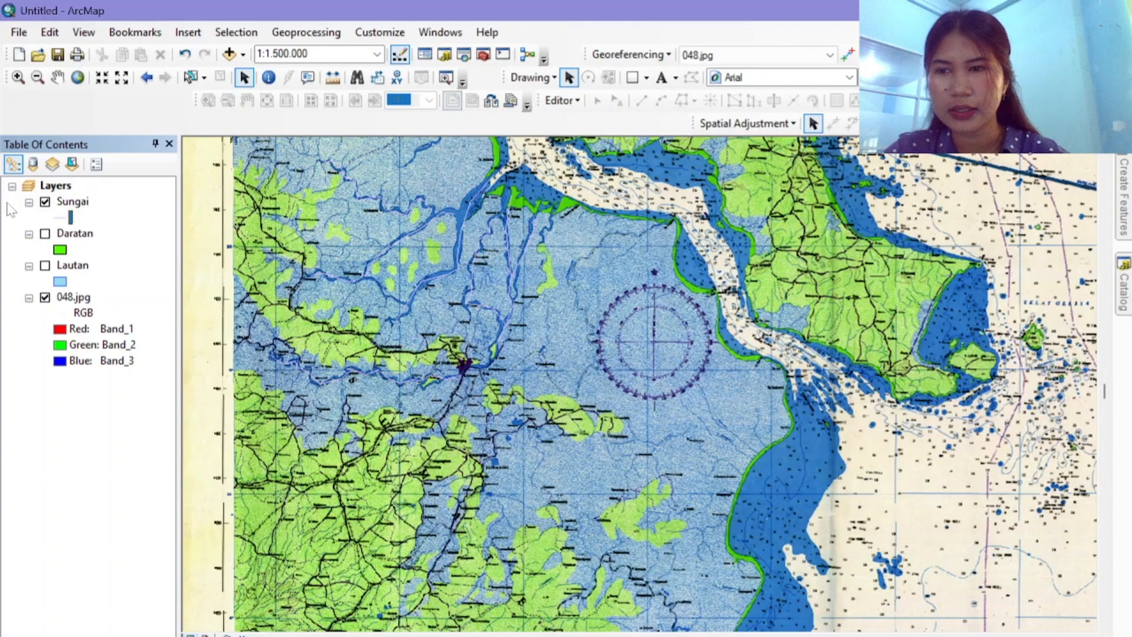
Step: Show the Daratan and Lautan layers and view their polygons over the whole scanned map
click(45, 234)
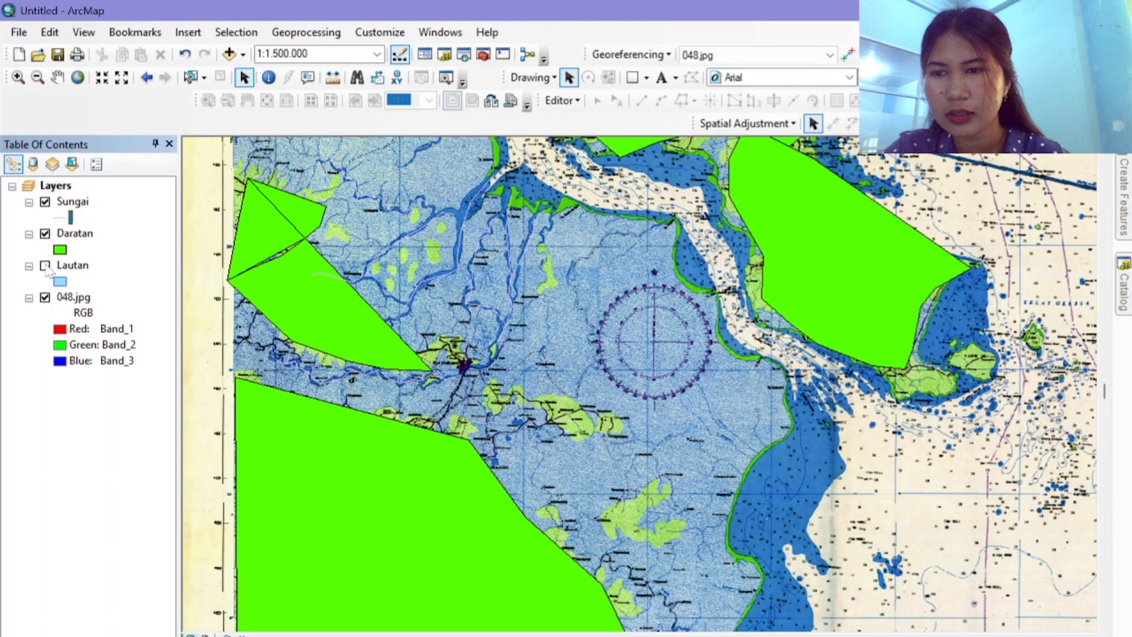
click(45, 266)
scroll(445, 437, down, 2)
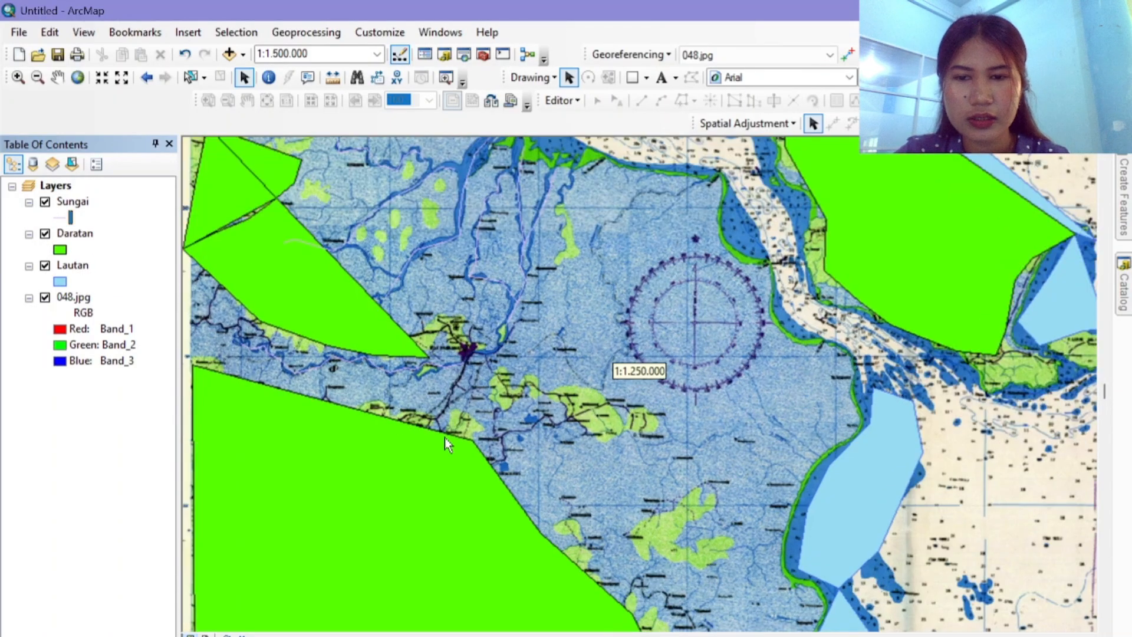
scroll(444, 437, up, 3)
scroll(445, 437, down, 1)
scroll(459, 439, up, 2)
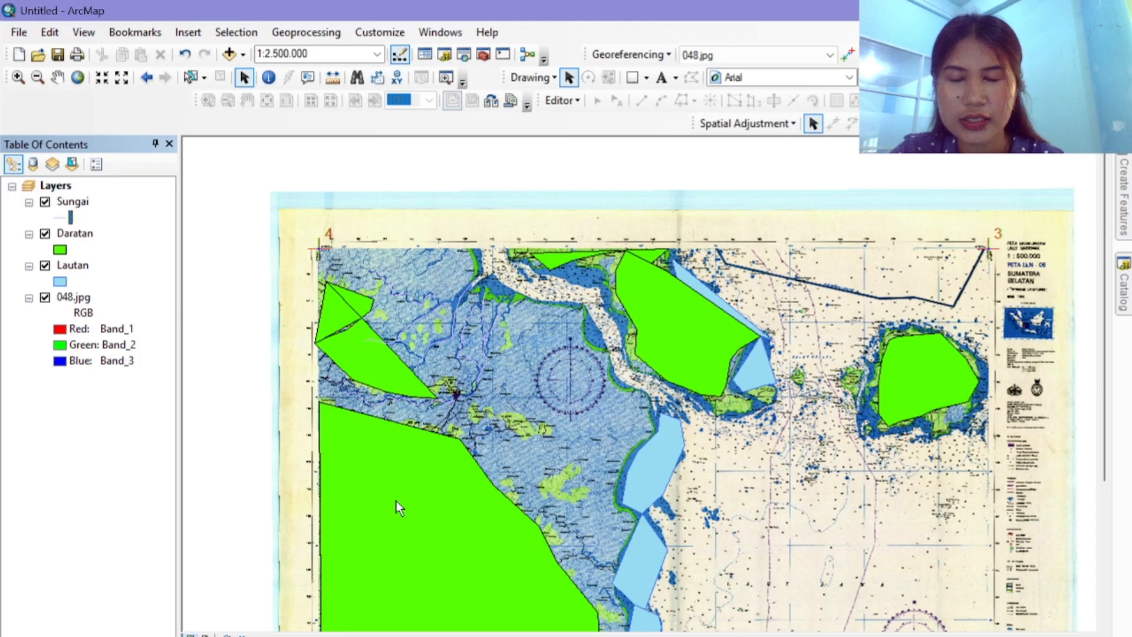
Step: Hide the Sungai, Daratan and Lautan layers so only the scanned map is displayed
click(47, 203)
click(47, 203)
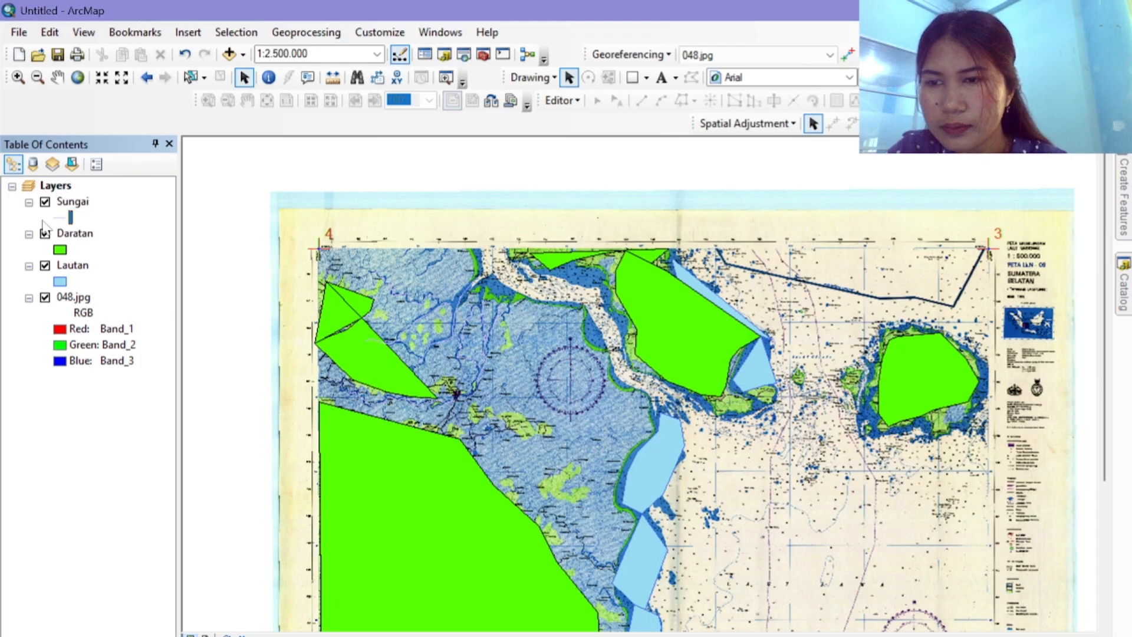
click(45, 233)
click(45, 265)
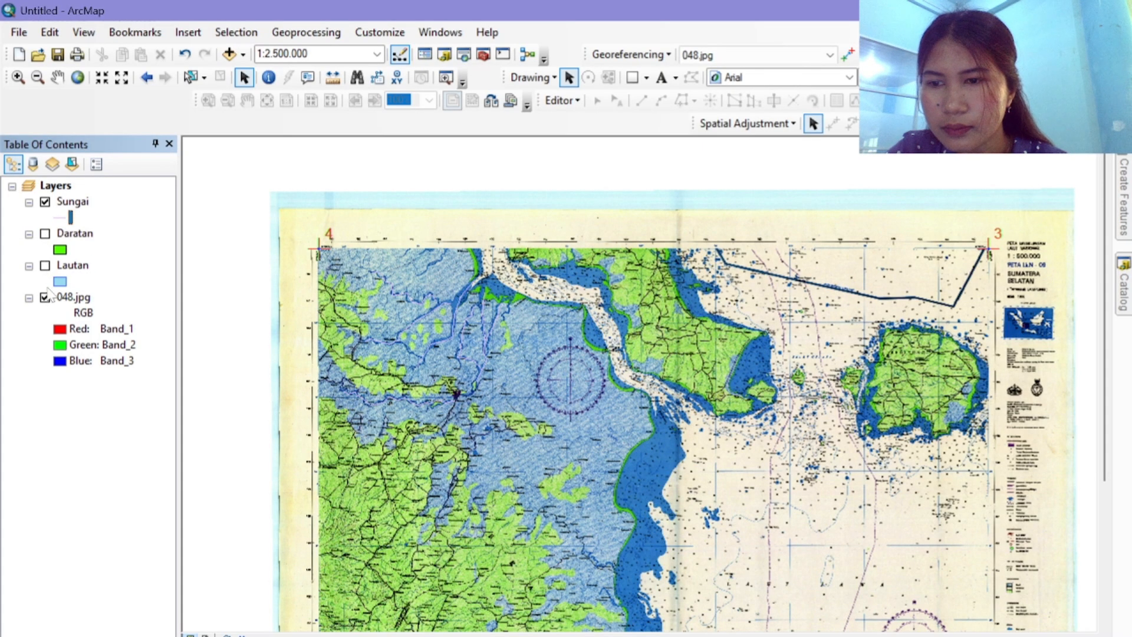
scroll(601, 360, up, 1)
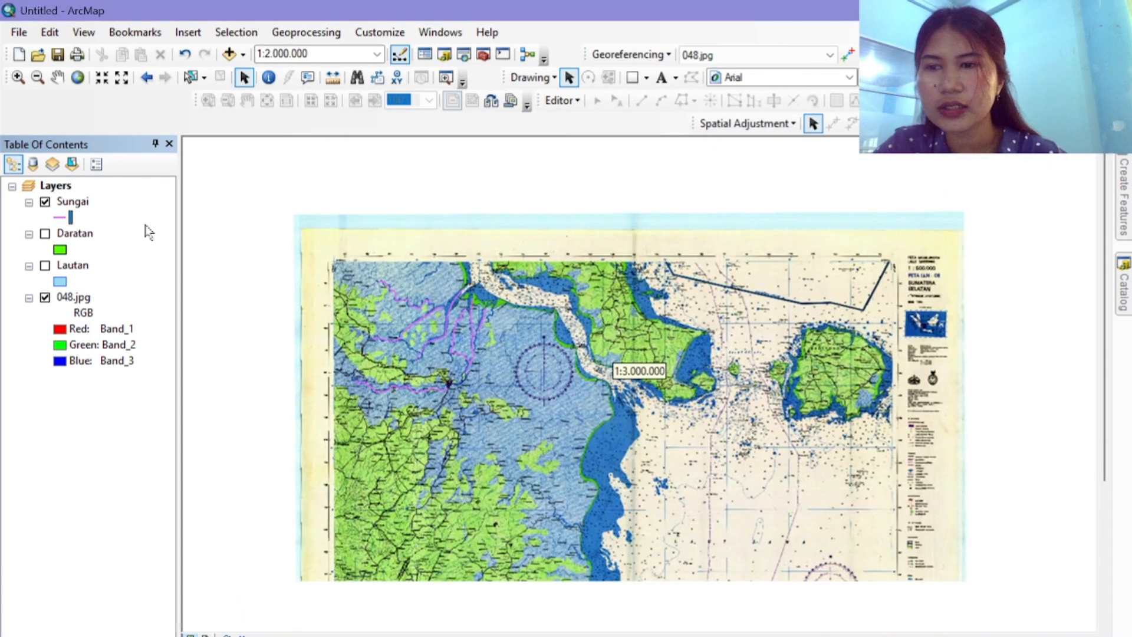
click(46, 203)
Step: Create a point shapefile named Bandara in the Home ArcGIS folder with the WGS 1984 coordinate system
click(1123, 283)
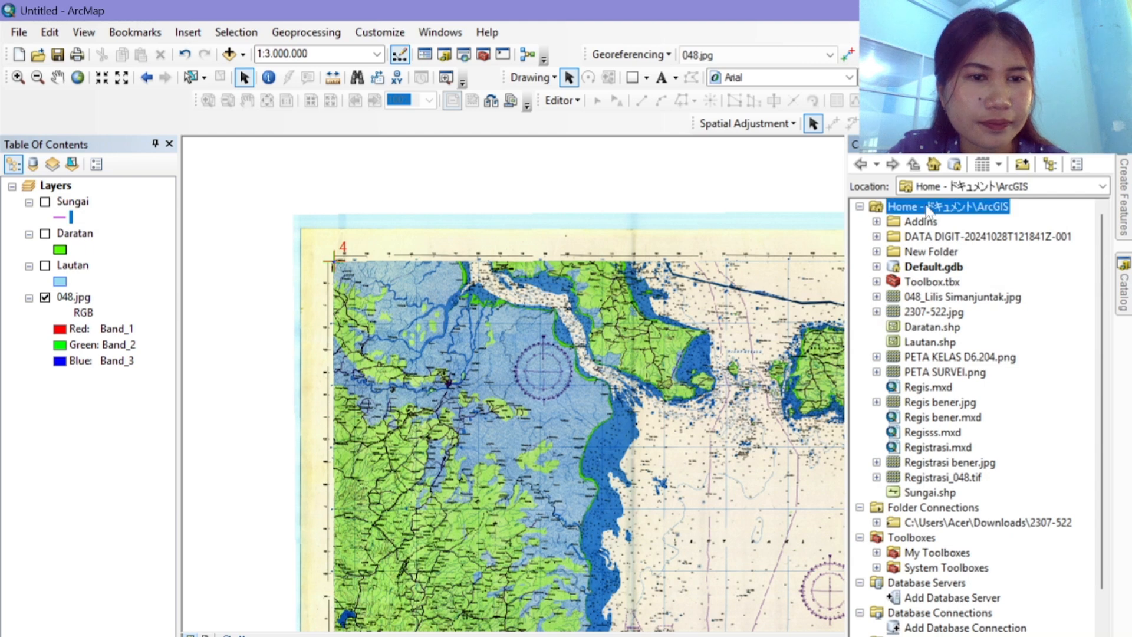
right_click(893, 207)
mouse_move(935, 313)
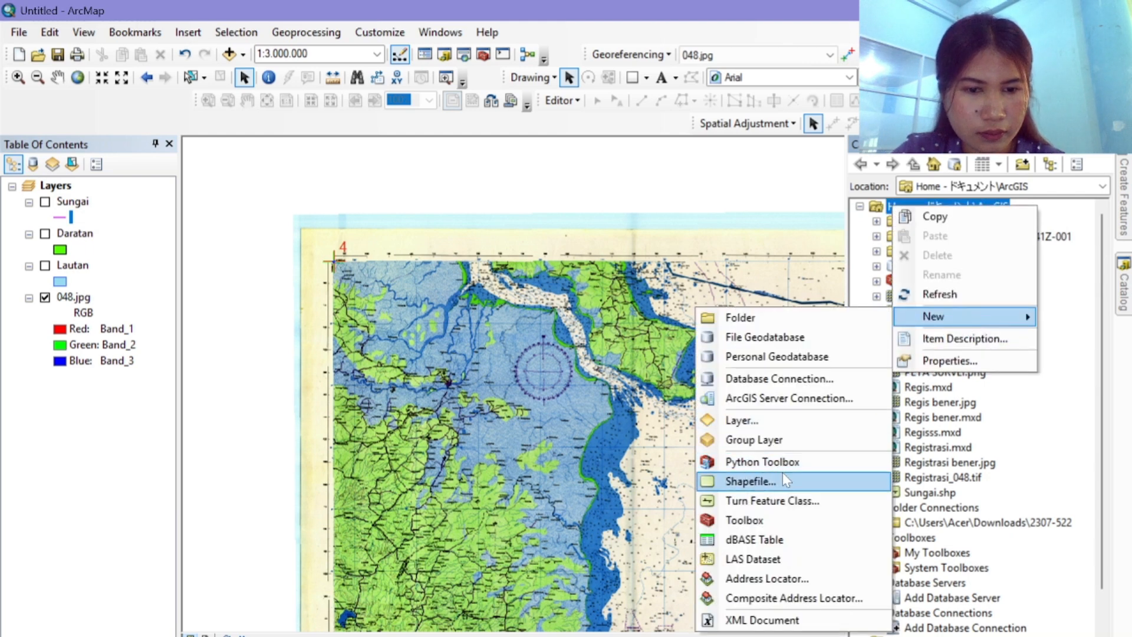
click(849, 480)
text(Bandara)
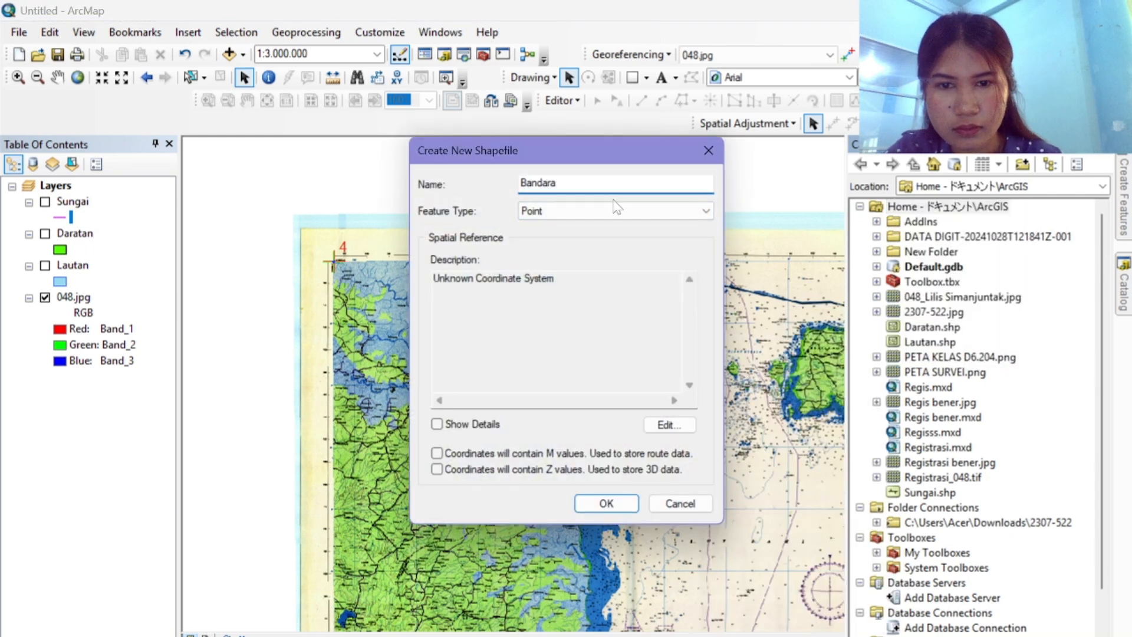
click(669, 425)
click(465, 204)
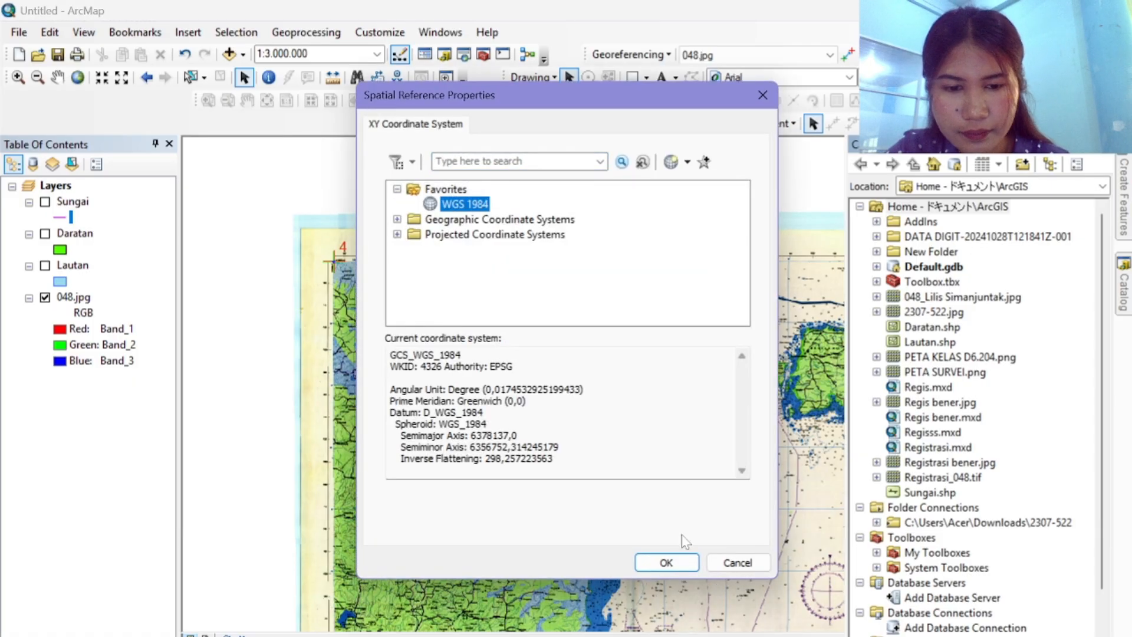
click(667, 562)
click(607, 505)
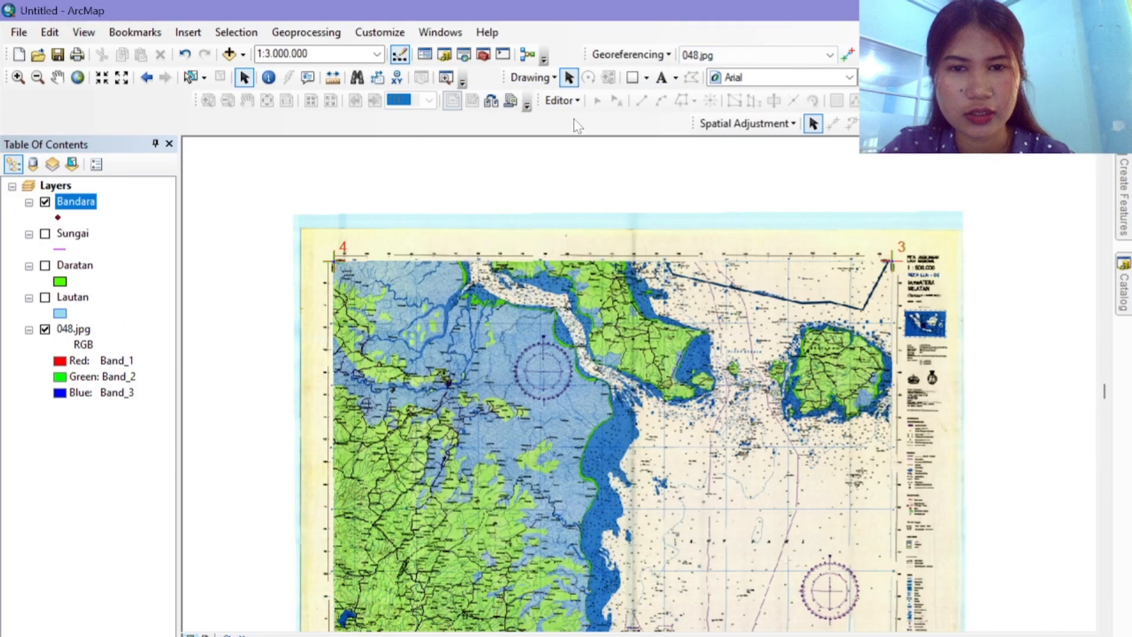
Step: Start an editing session and place a Bandara point on the airport symbol north of Palembang
click(561, 100)
click(596, 116)
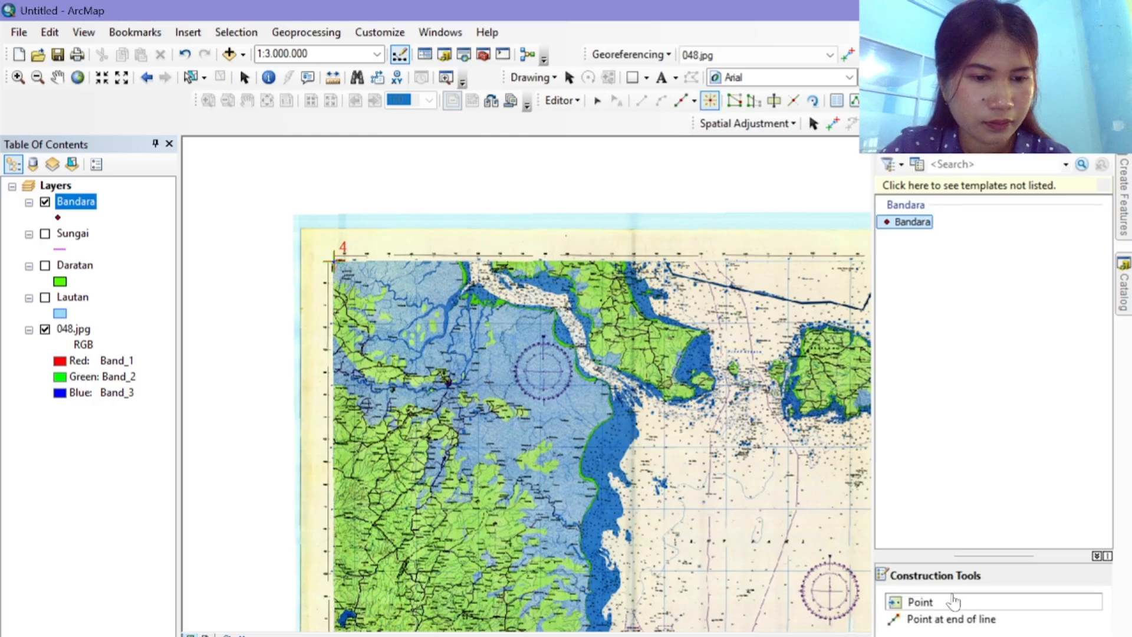
click(57, 78)
scroll(580, 422, up, 2)
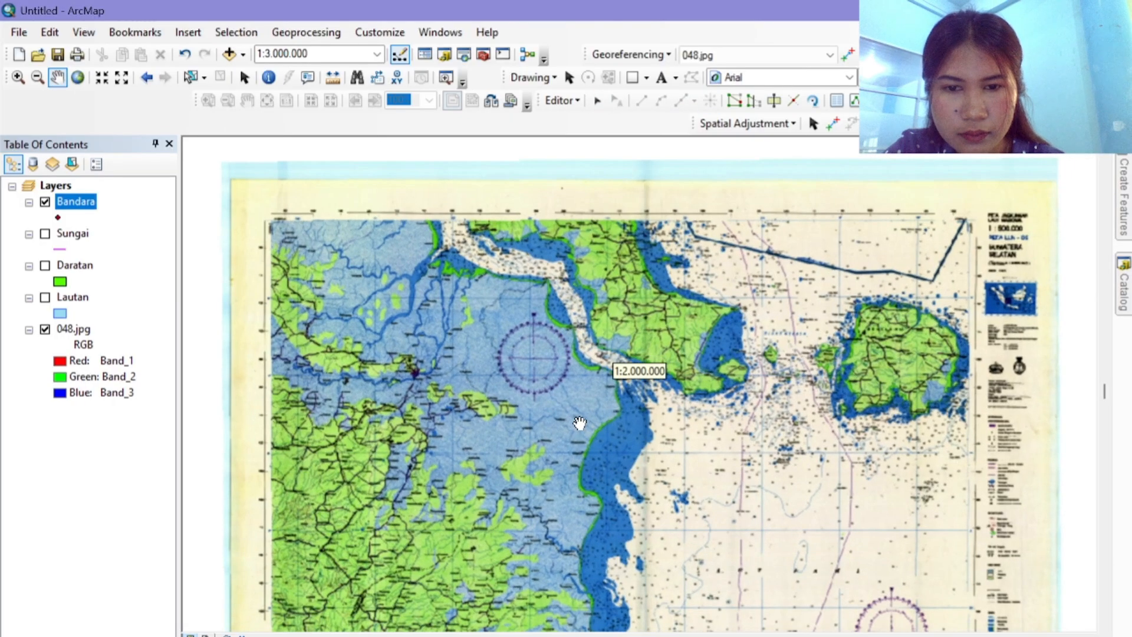
scroll(580, 422, up, 3)
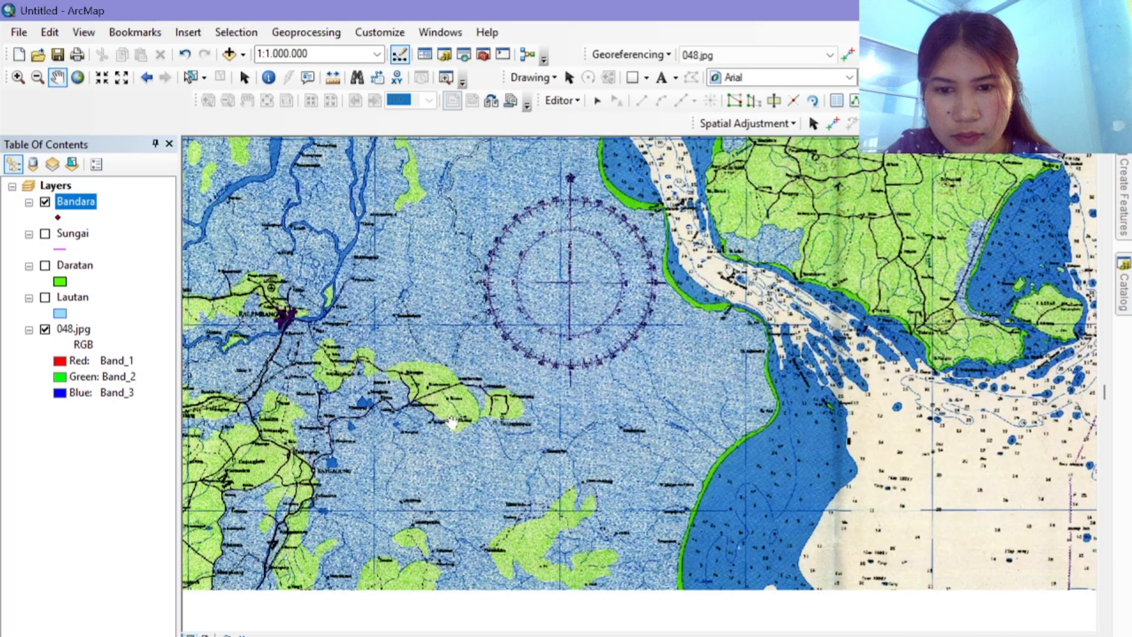
scroll(495, 293, up, 2)
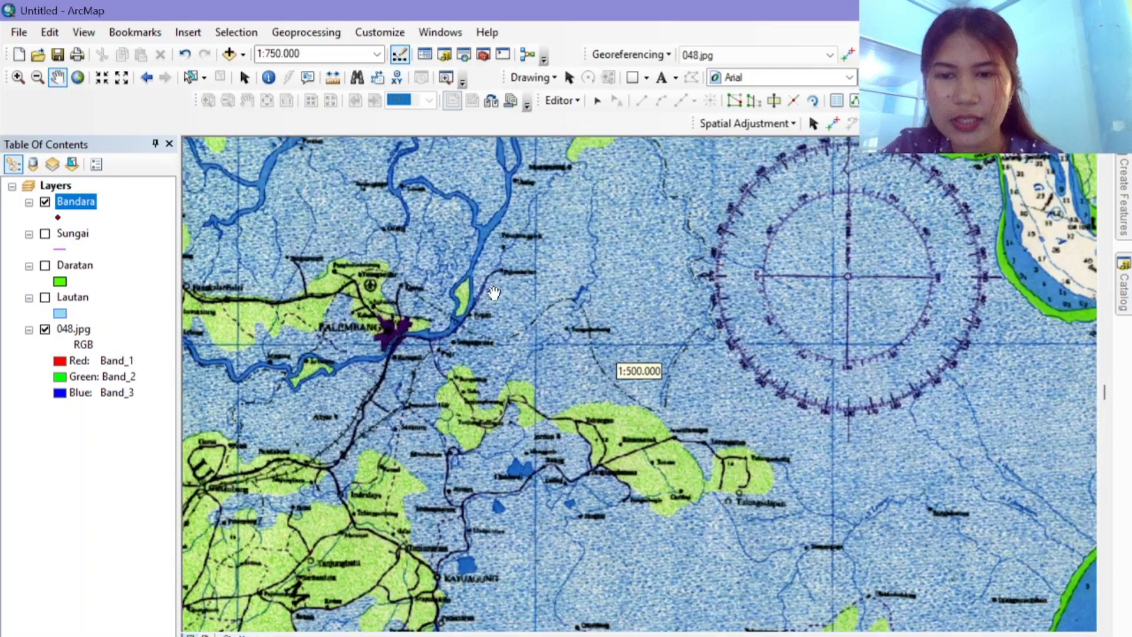
scroll(356, 259, up, 2)
click(1123, 216)
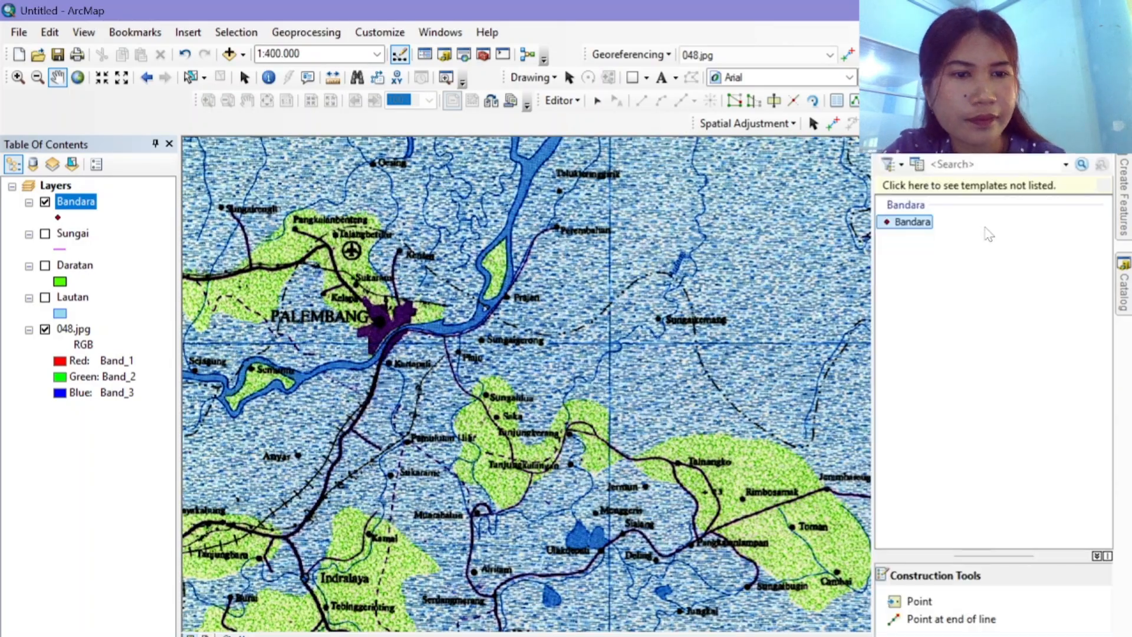
click(920, 600)
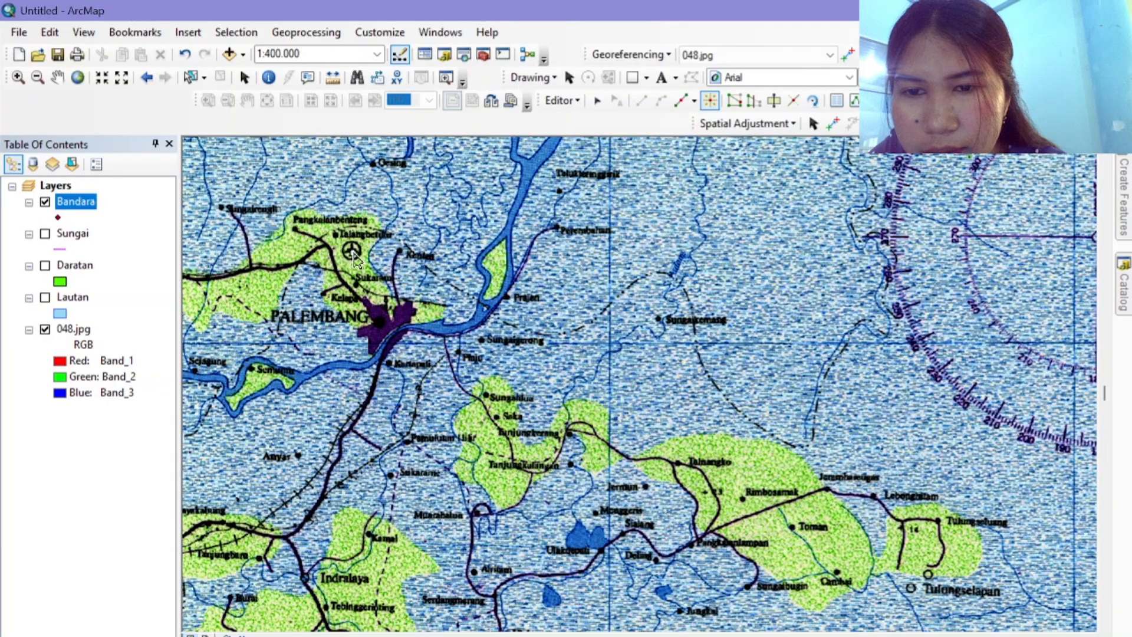
click(351, 252)
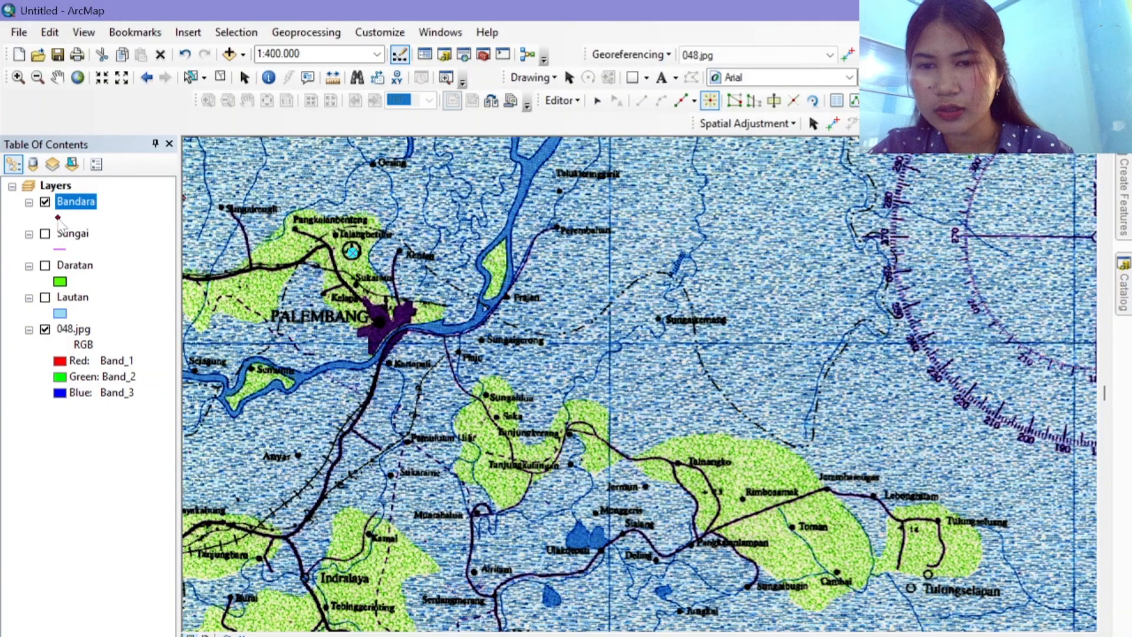
Step: Save the Bandara edits and stop the editing session
click(563, 101)
click(563, 100)
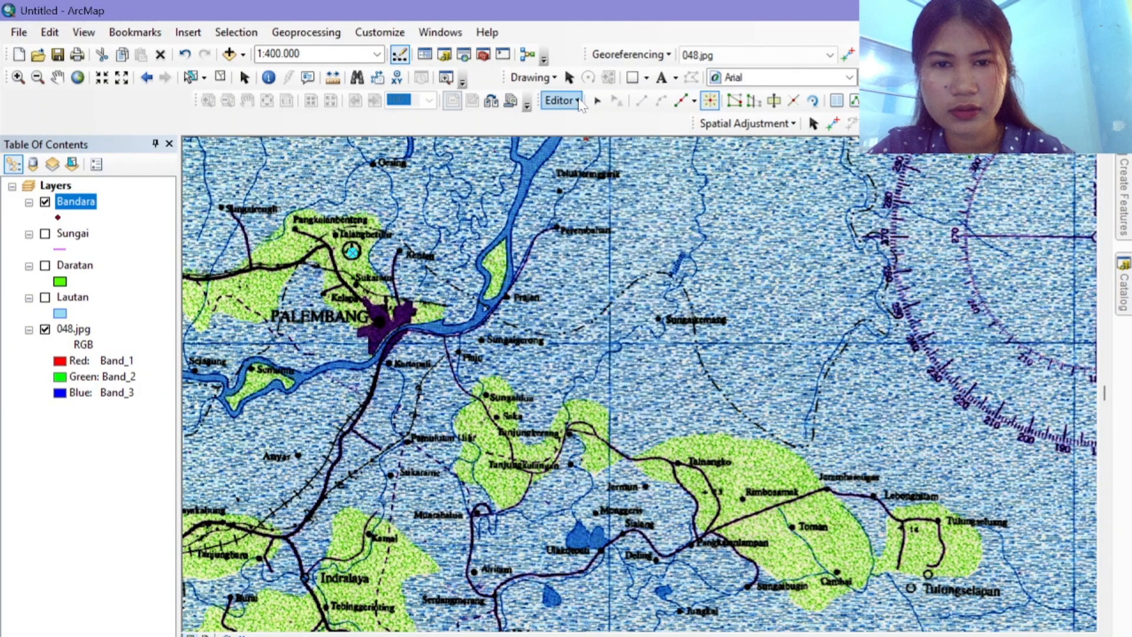
click(563, 101)
click(598, 139)
Step: Symbolize the Bandara layer with the Airplane marker in yellow
click(58, 217)
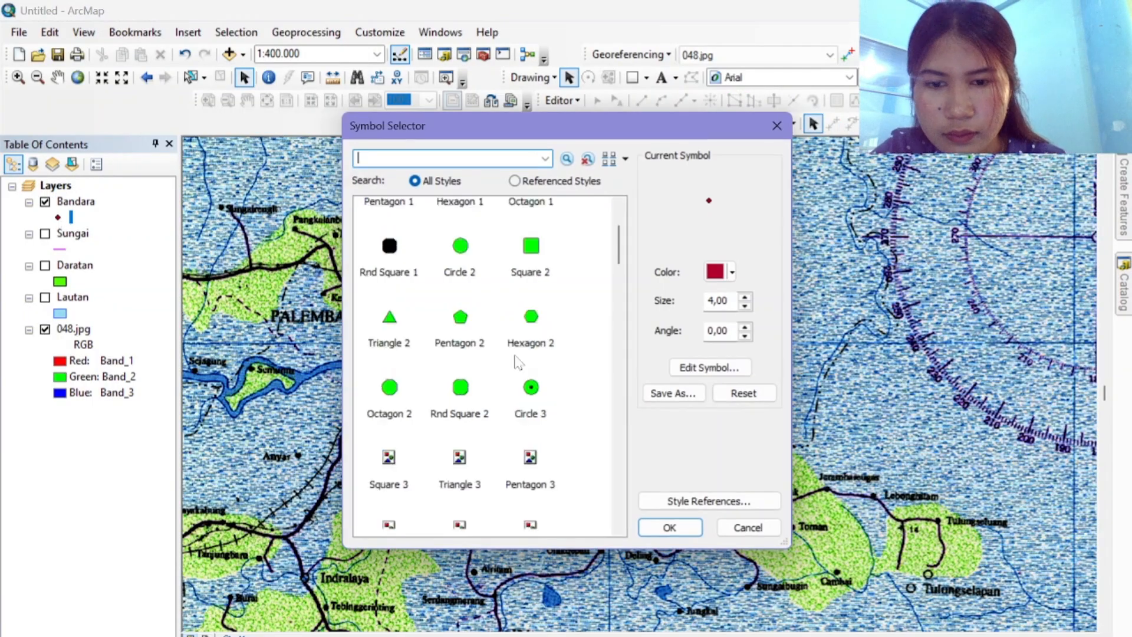
scroll(466, 353, down, 10)
click(464, 283)
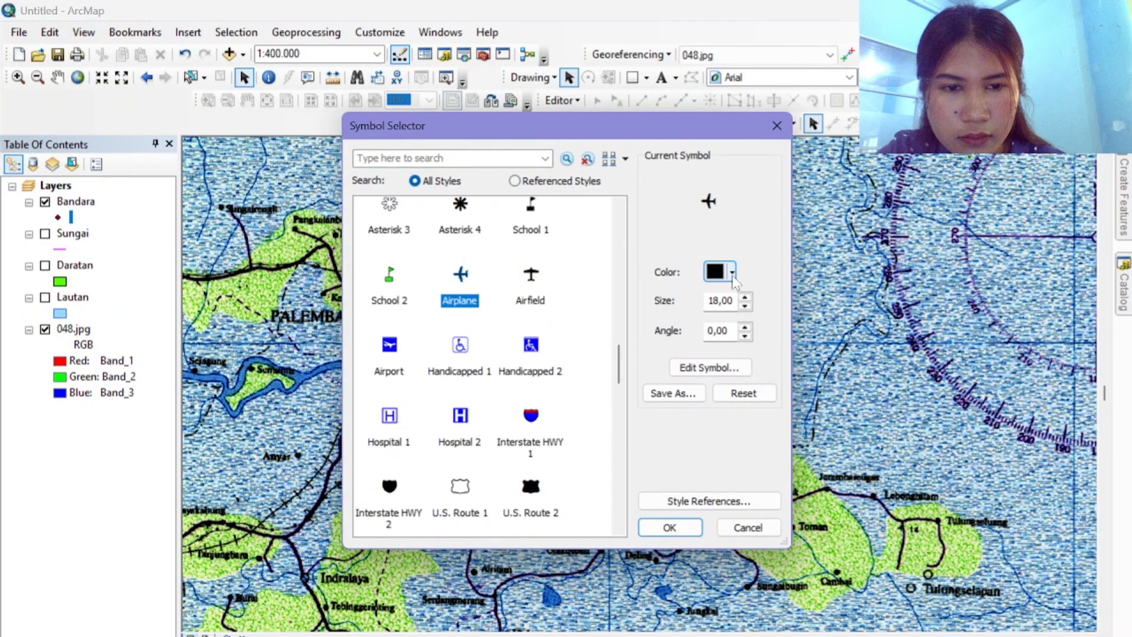
click(726, 272)
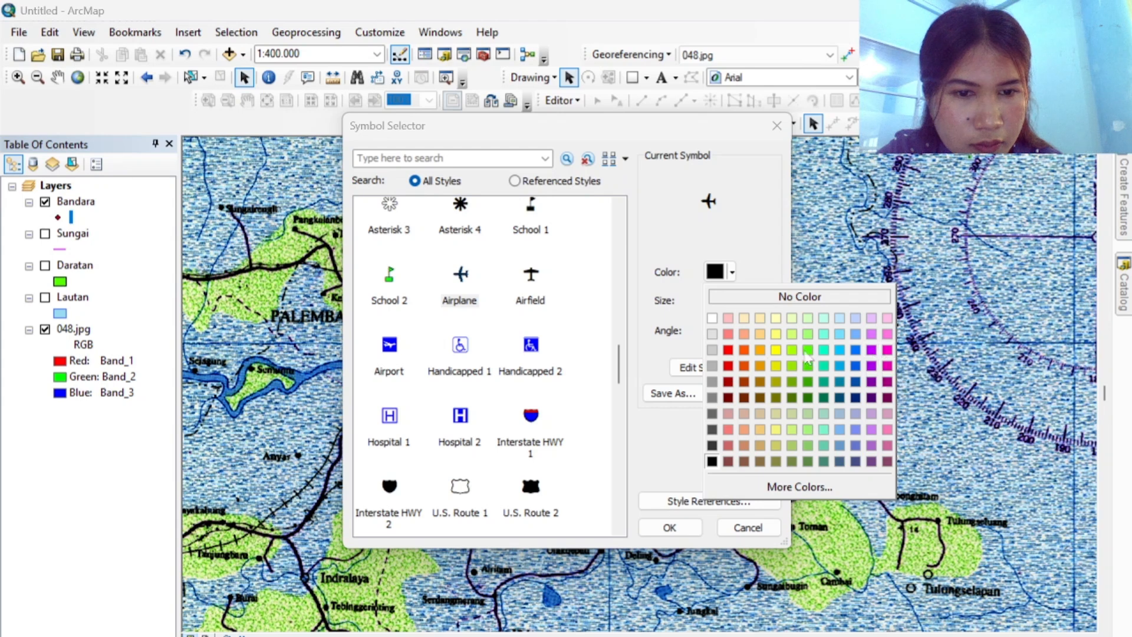
click(777, 350)
click(672, 525)
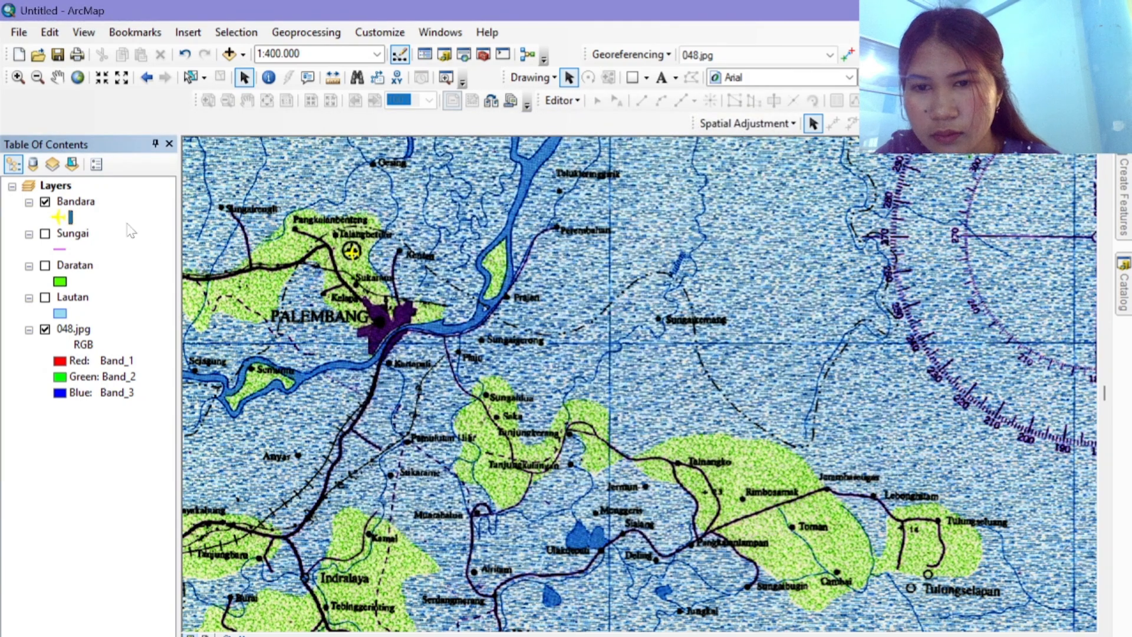
Step: Recolour the Bandara airplane symbol red and hide the Bandara layer
click(58, 217)
click(731, 273)
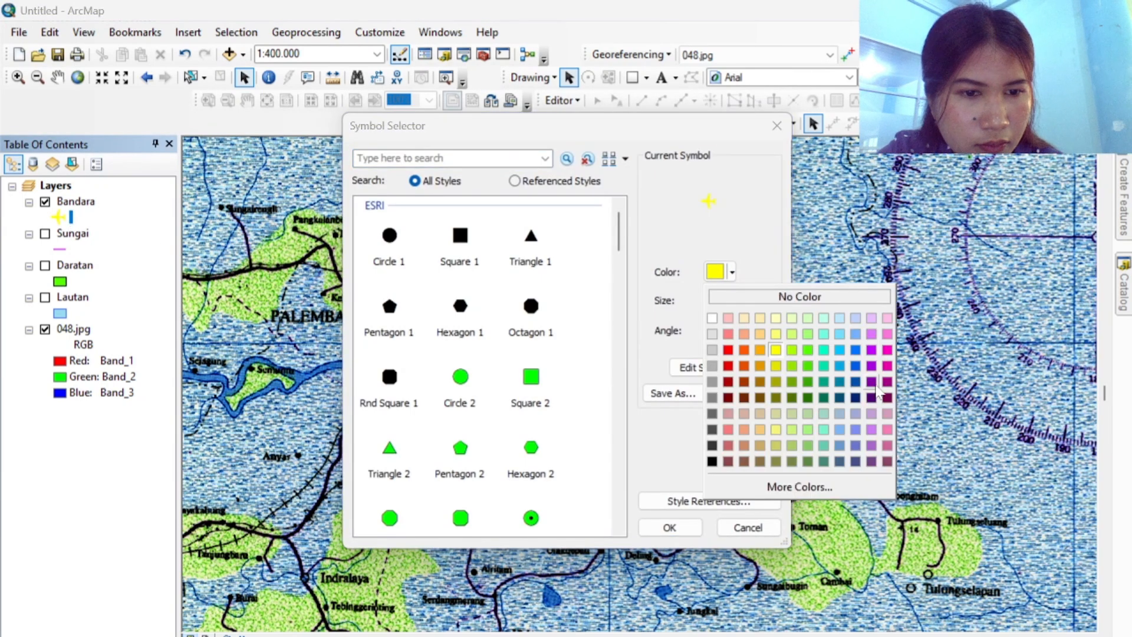
click(728, 350)
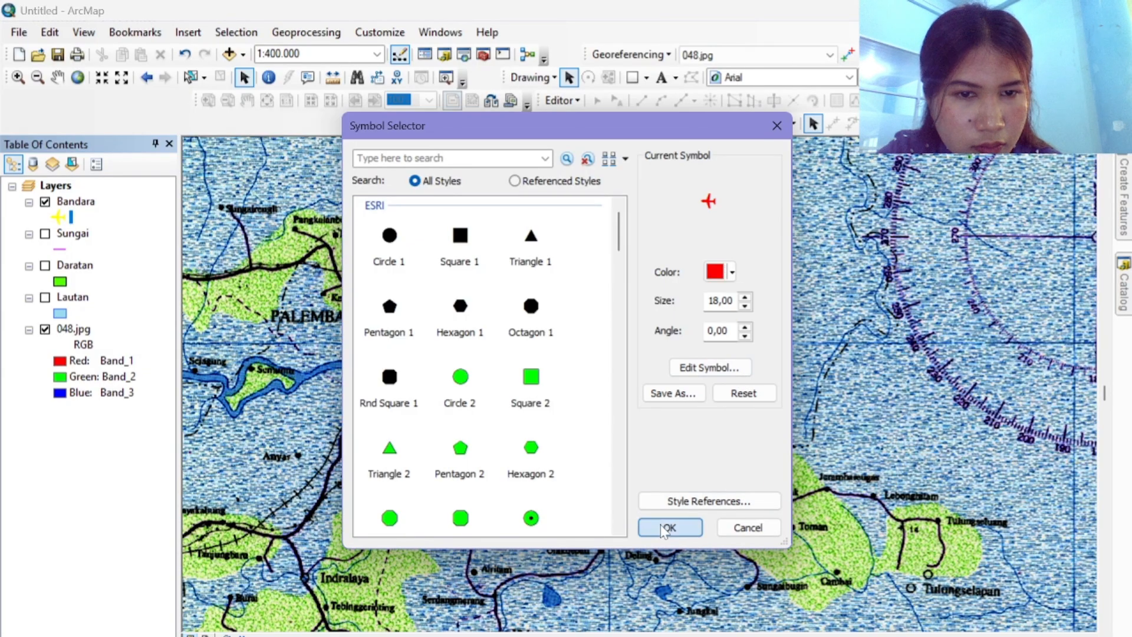
click(665, 529)
click(46, 202)
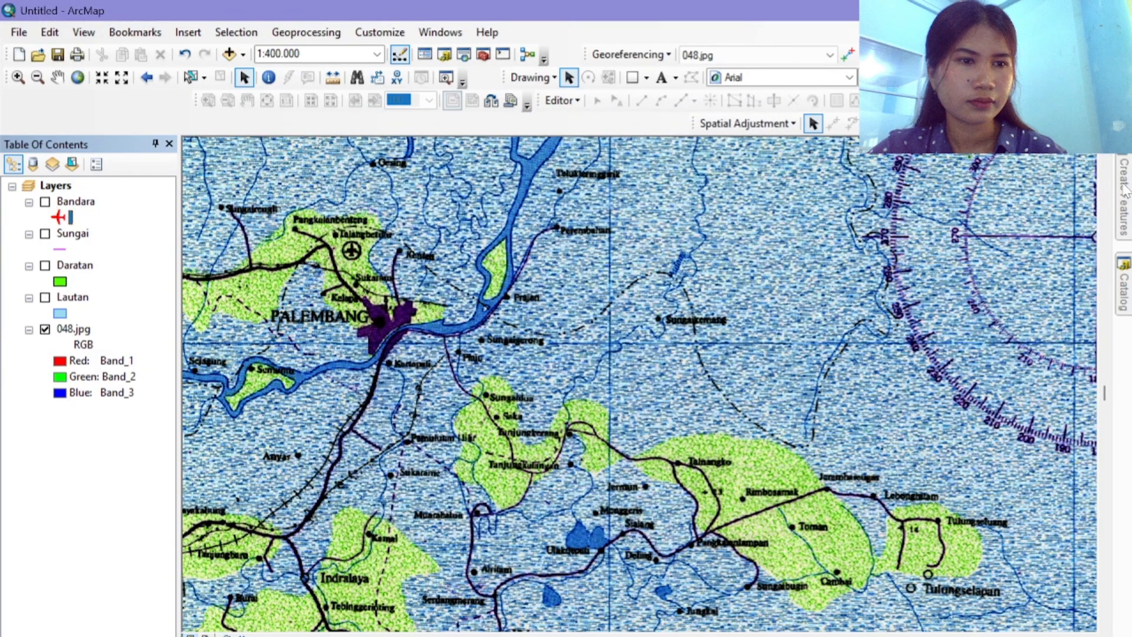
Step: Examine the roads and towns south of Palembang on the scanned map, around Prabumulih, Tanjungraja and Kayuagung
click(1124, 284)
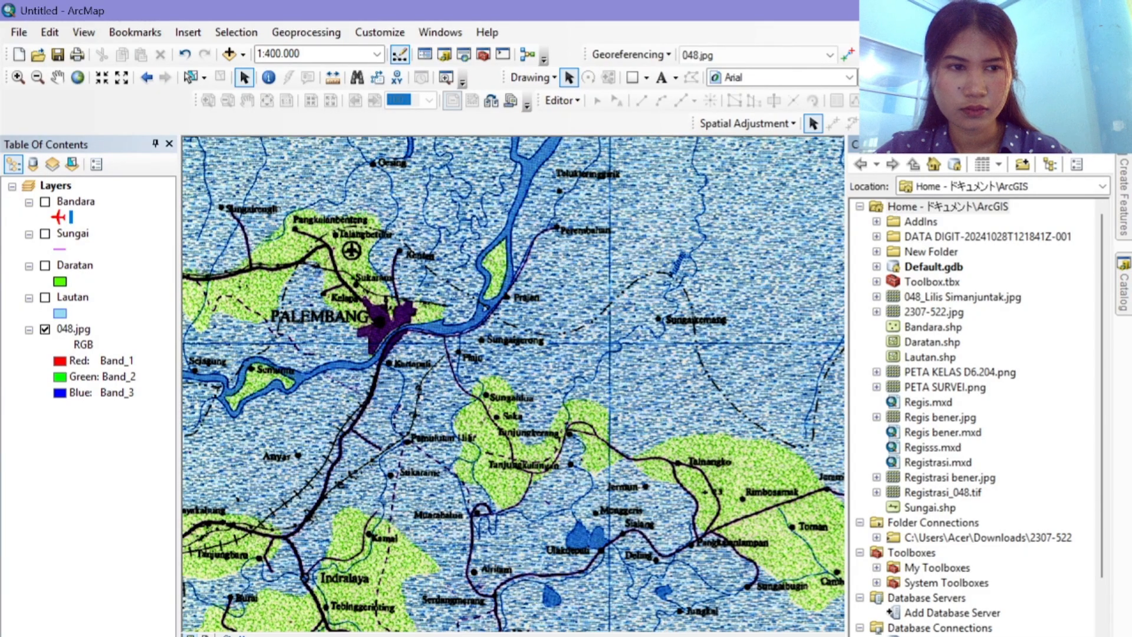
click(121, 77)
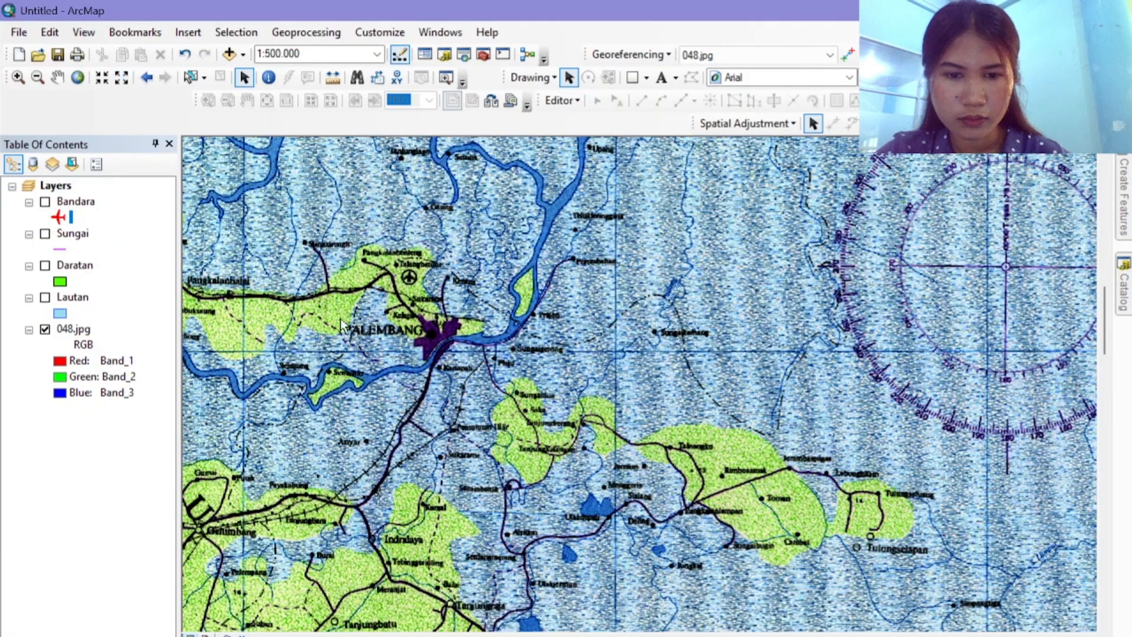
click(57, 78)
drag(470, 411, 535, 219)
drag(523, 350, 548, 257)
drag(538, 441, 590, 273)
drag(397, 381, 572, 530)
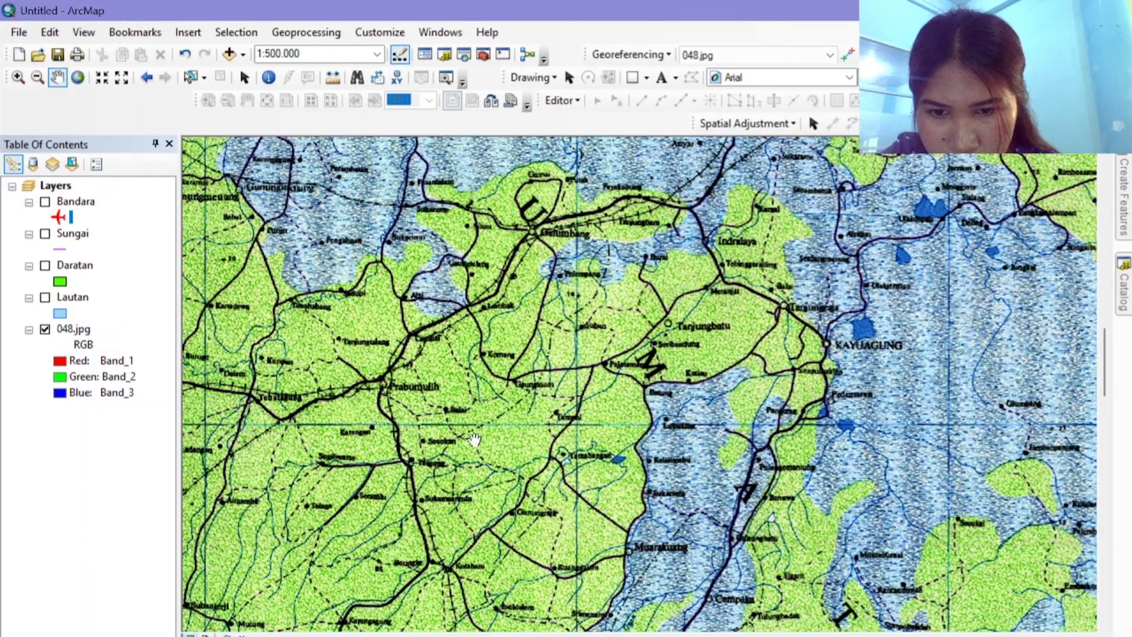
scroll(482, 385, down, 2)
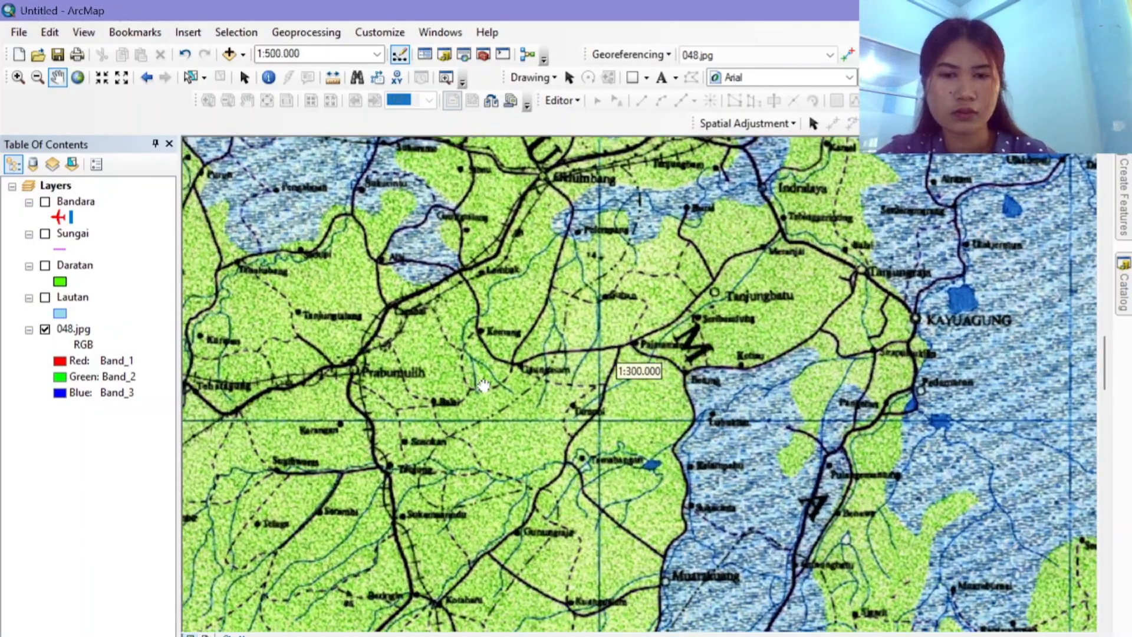
scroll(482, 385, down, 2)
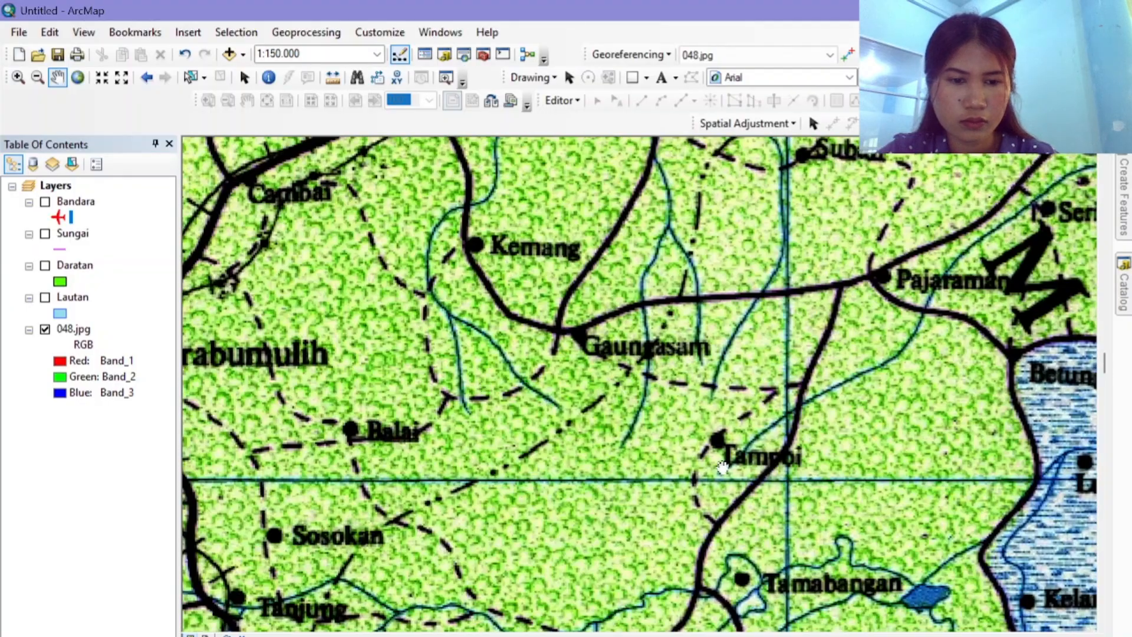
drag(748, 489, 573, 361)
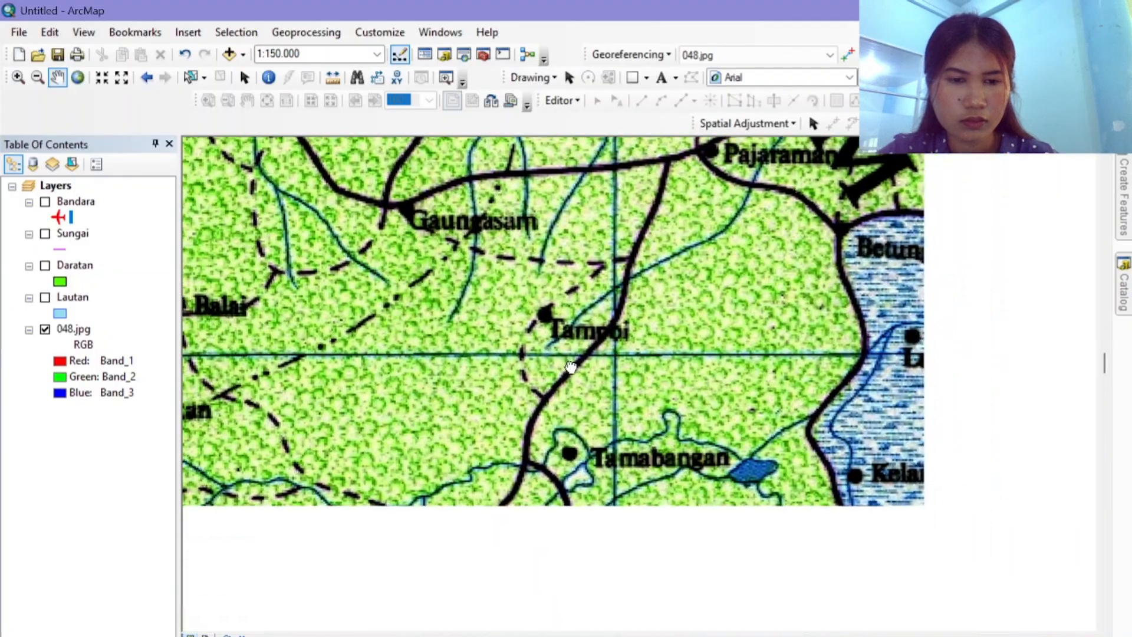
drag(844, 150, 617, 417)
drag(845, 280, 439, 540)
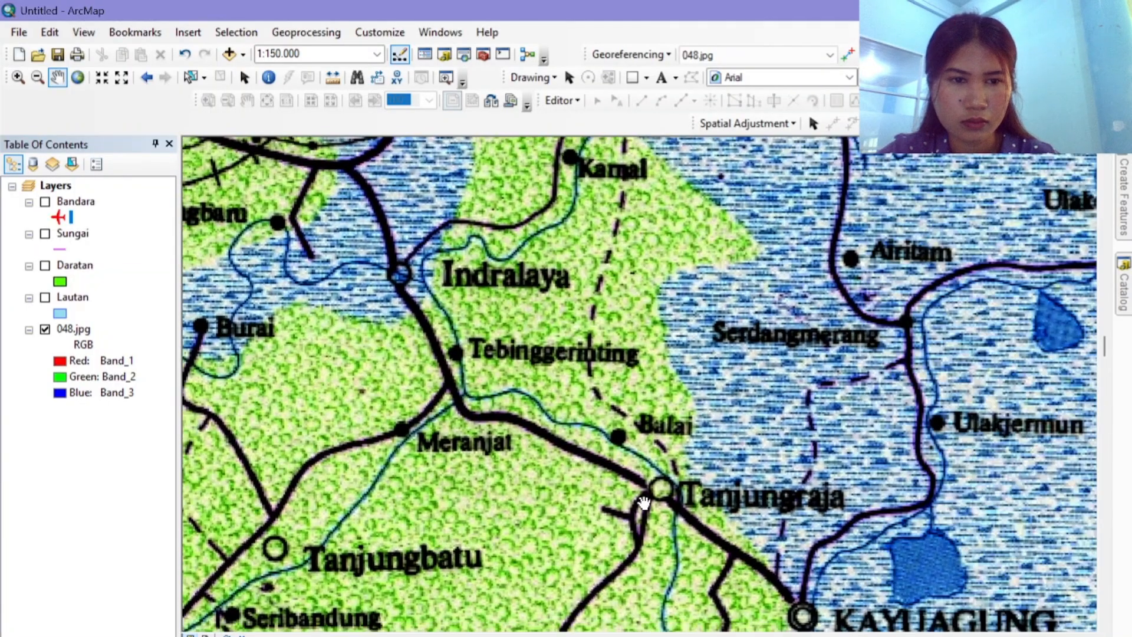
Step: Look over the southern land area of the scanned map for a lake to digitize
drag(517, 501, 646, 462)
drag(580, 444, 699, 410)
drag(460, 407, 685, 507)
drag(481, 505, 960, 264)
drag(626, 330, 881, 351)
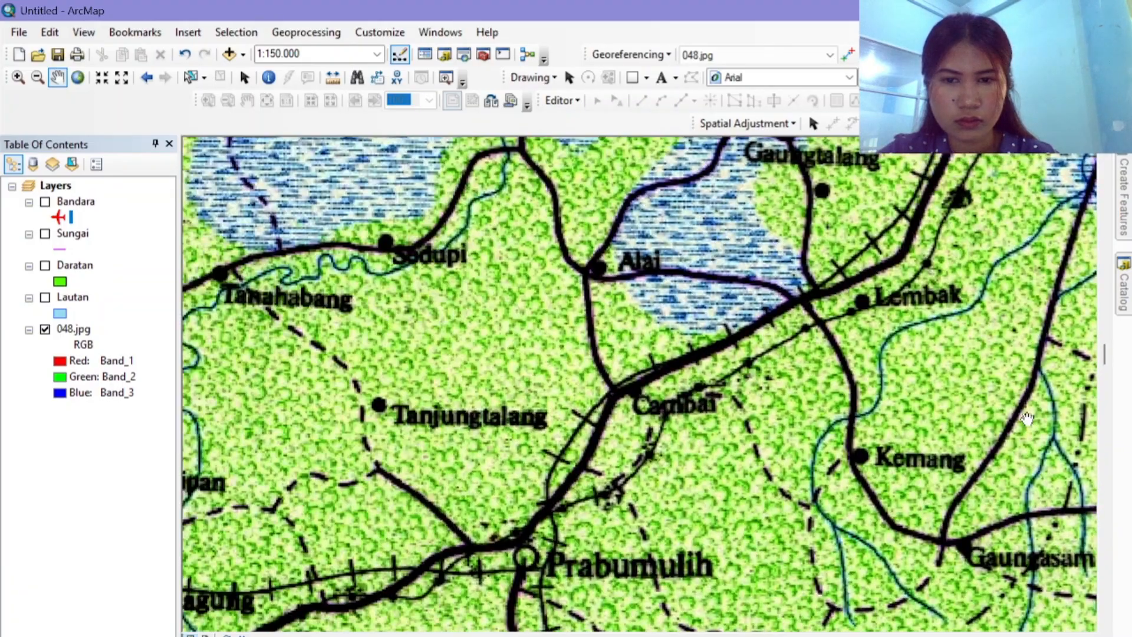
drag(654, 442, 728, 253)
drag(624, 396, 475, 428)
scroll(542, 354, up, 4)
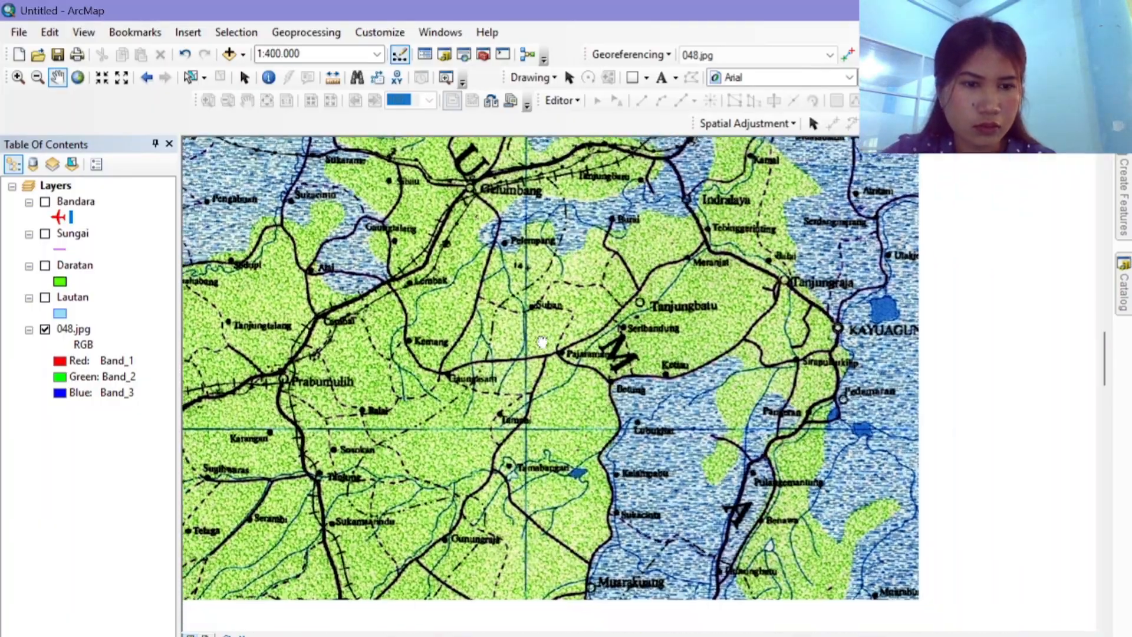
drag(542, 342, 538, 338)
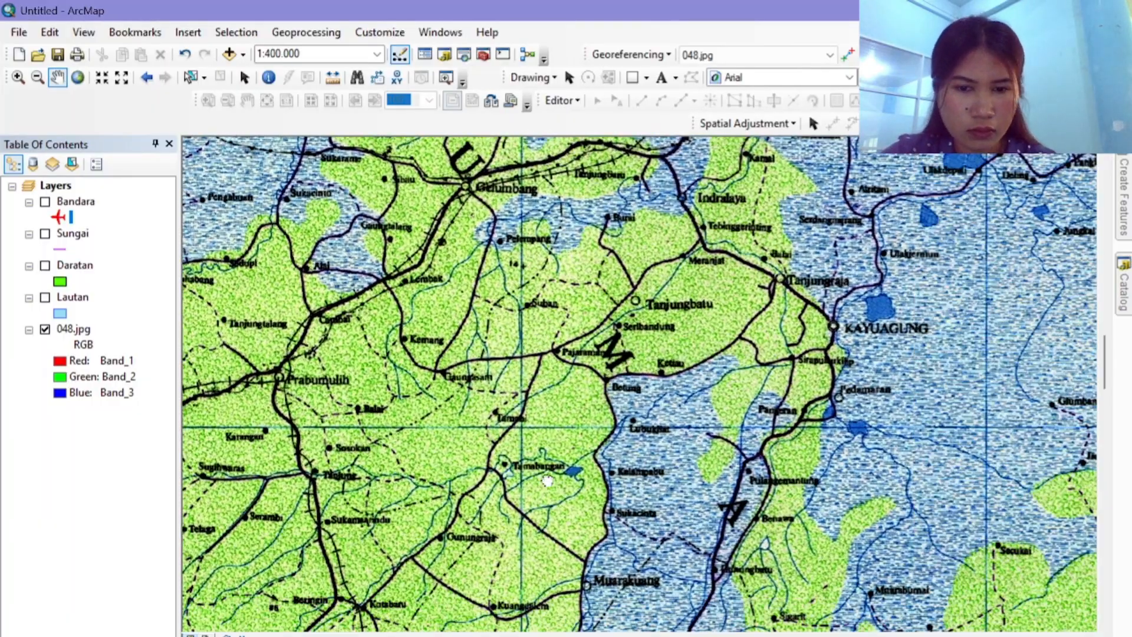
drag(548, 473, 680, 339)
drag(503, 477, 787, 277)
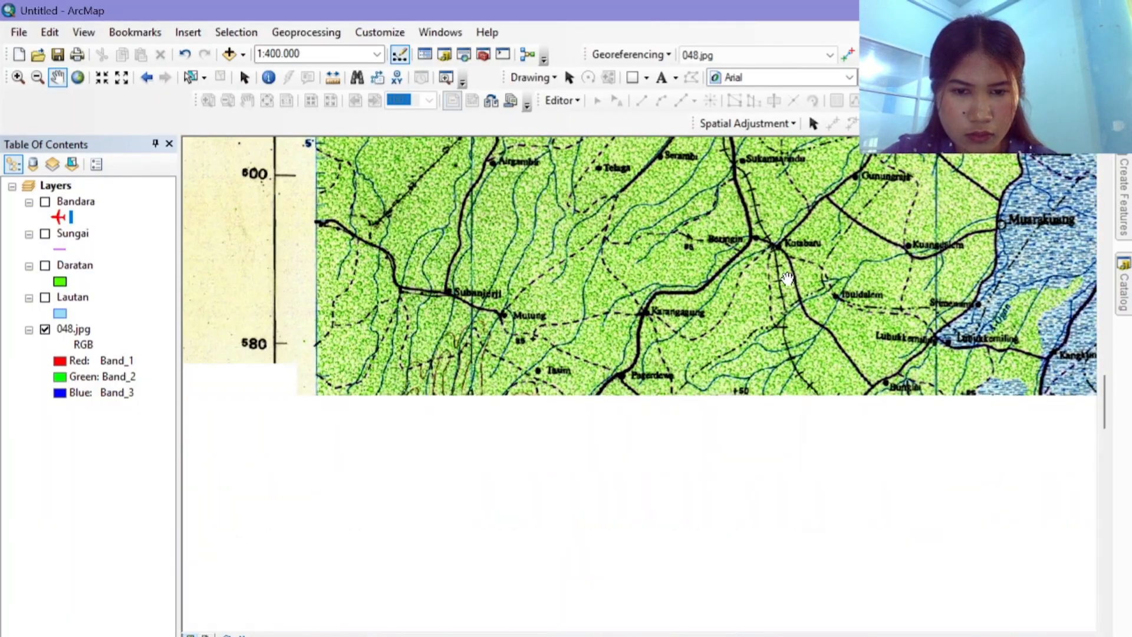
drag(722, 454, 617, 316)
scroll(707, 374, down, 2)
scroll(737, 436, down, 2)
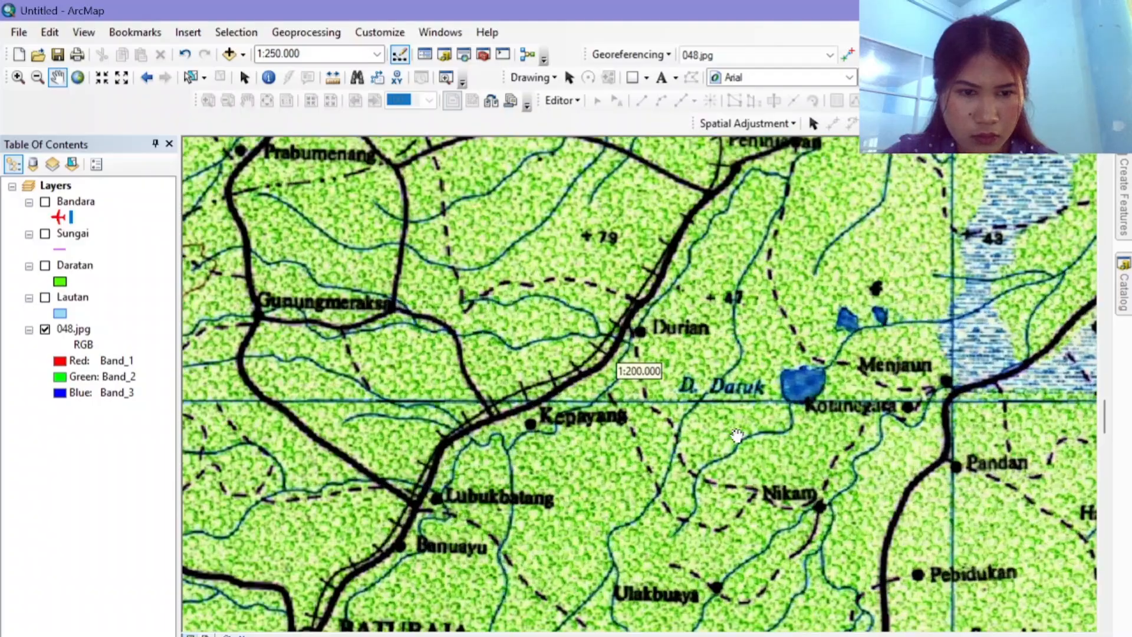
drag(798, 434, 531, 445)
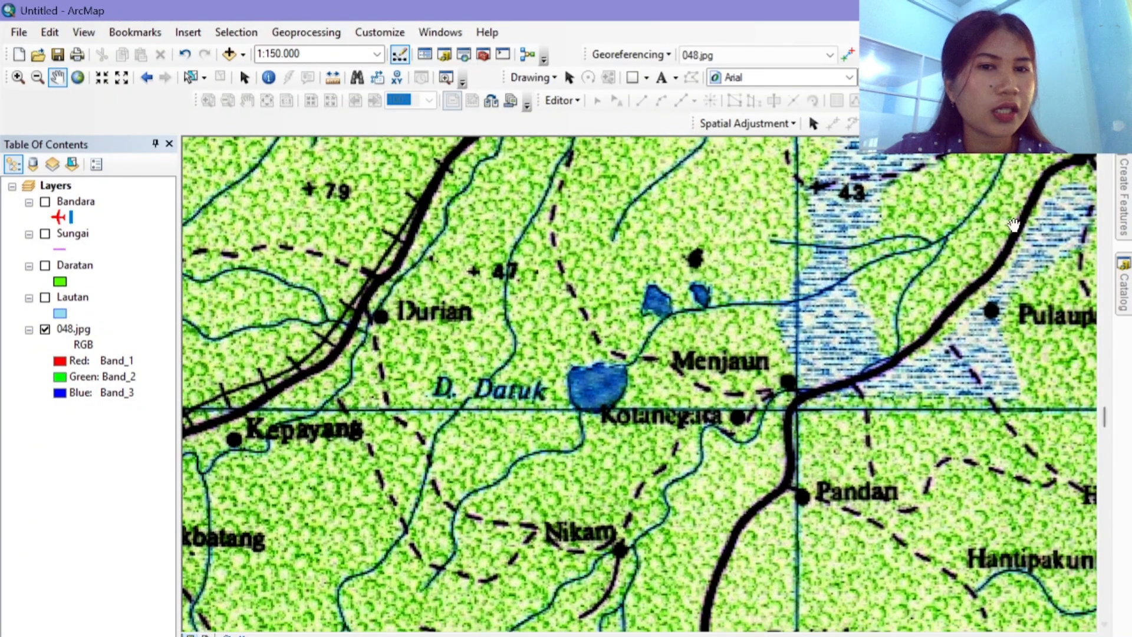
Step: Set up a new shapefile named Danau with feature type Polygon in the ArcGIS home folder
click(576, 104)
click(573, 103)
click(1118, 304)
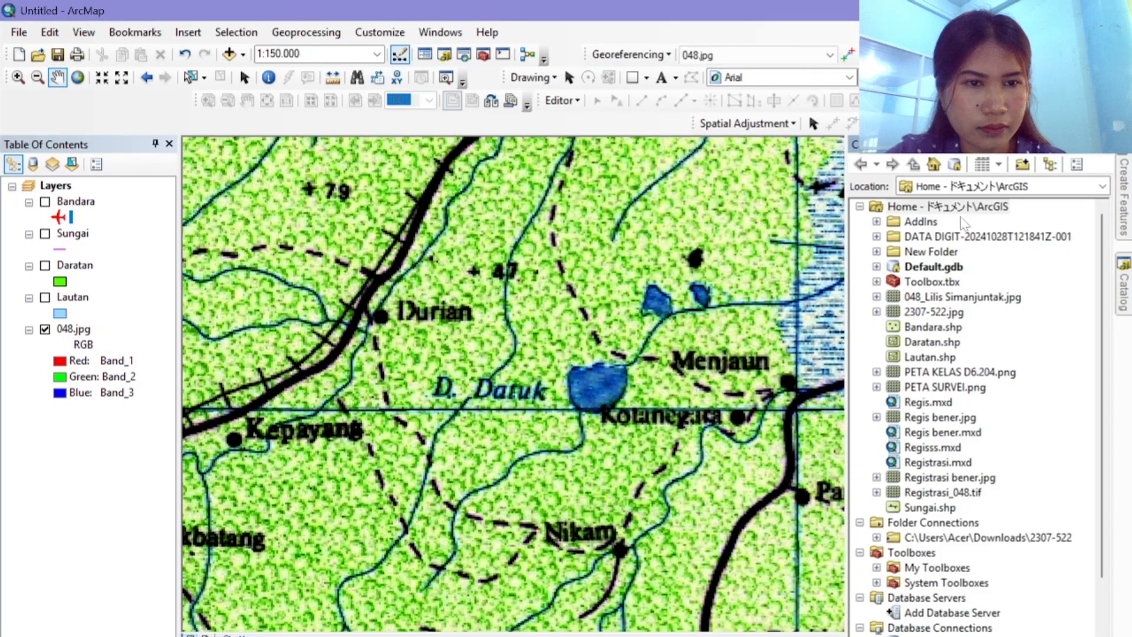
right_click(909, 207)
click(970, 314)
click(785, 478)
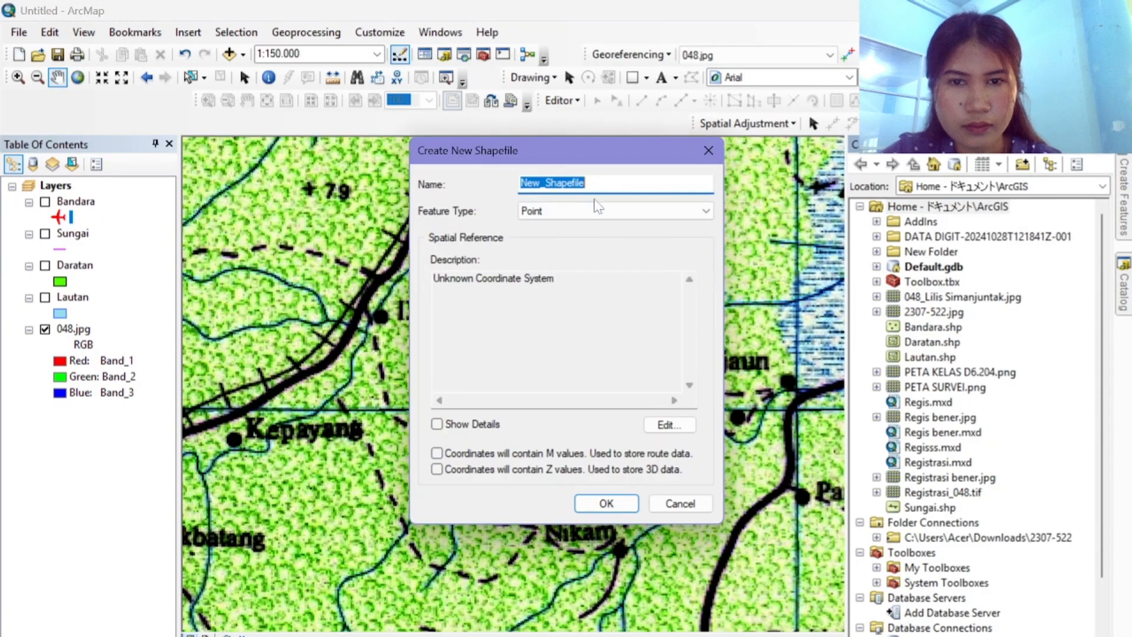
text(Danau)
key(Tab)
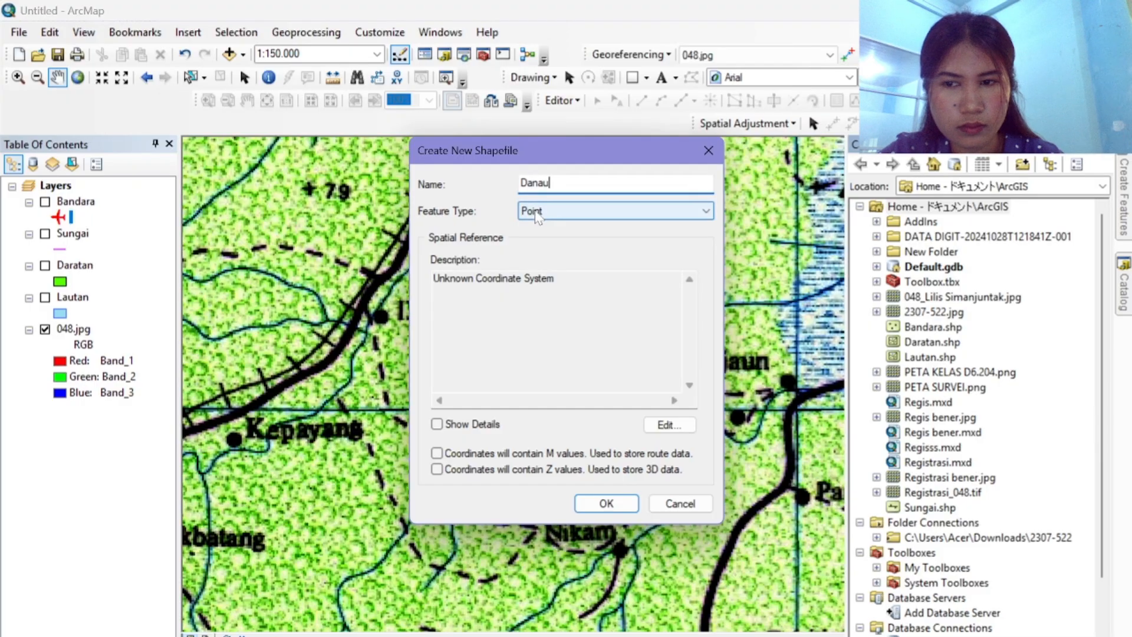
click(534, 210)
click(537, 249)
Step: Assign the WGS 1984 coordinate system to the new shapefile and create it
click(670, 425)
click(472, 207)
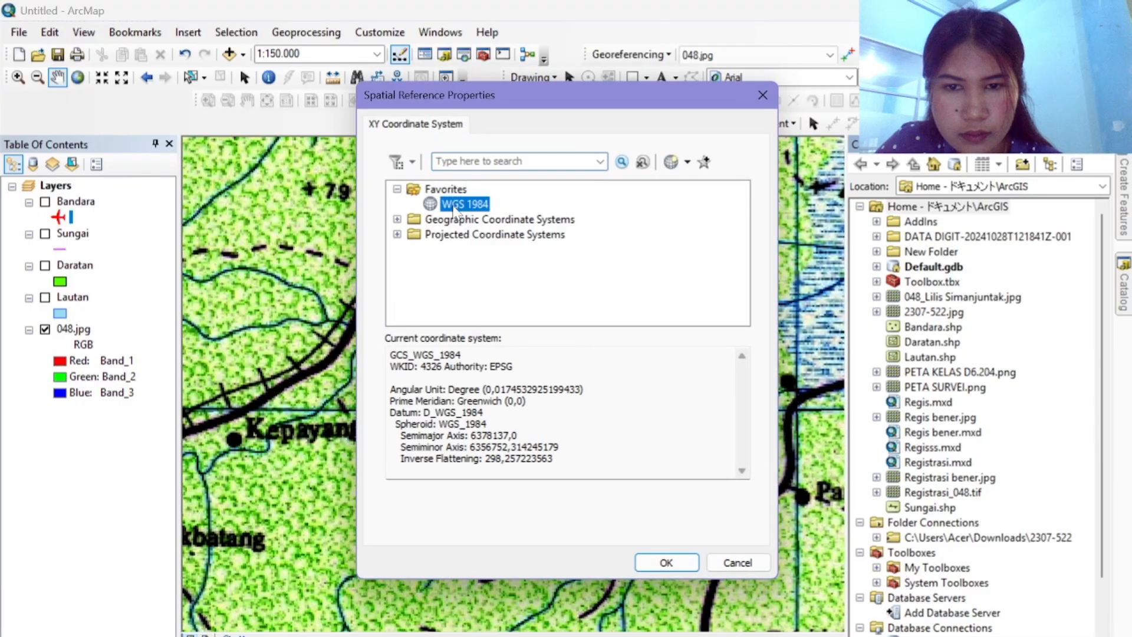
click(678, 563)
click(606, 503)
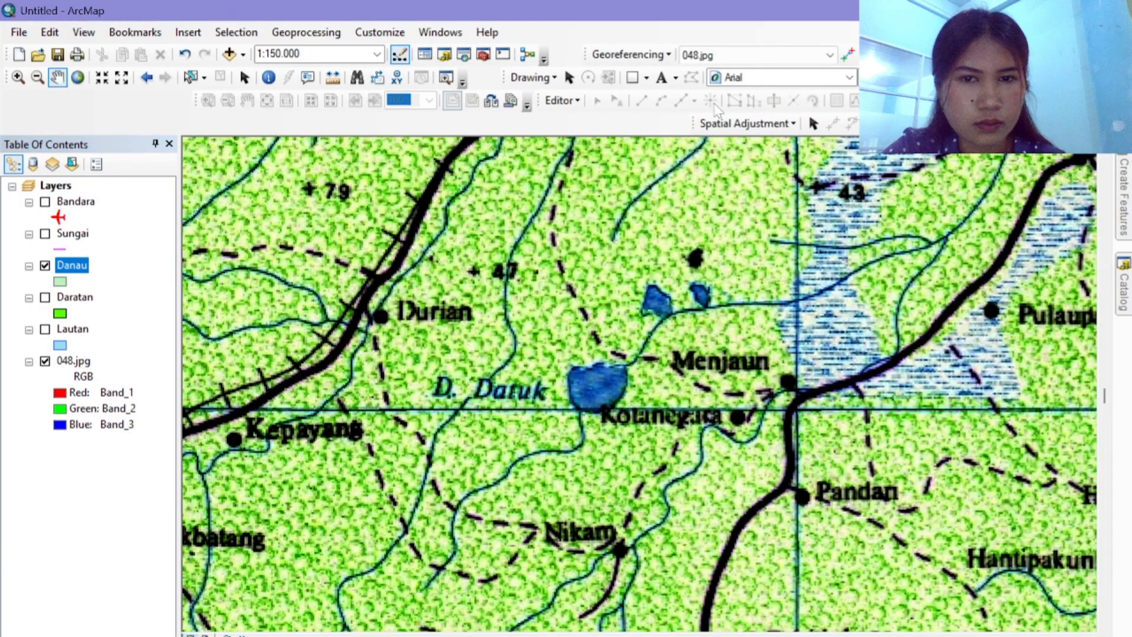
Step: Start editing and trace the outline of the lake D. Datuk as a polygon in the Danau layer
click(563, 100)
click(590, 119)
click(908, 221)
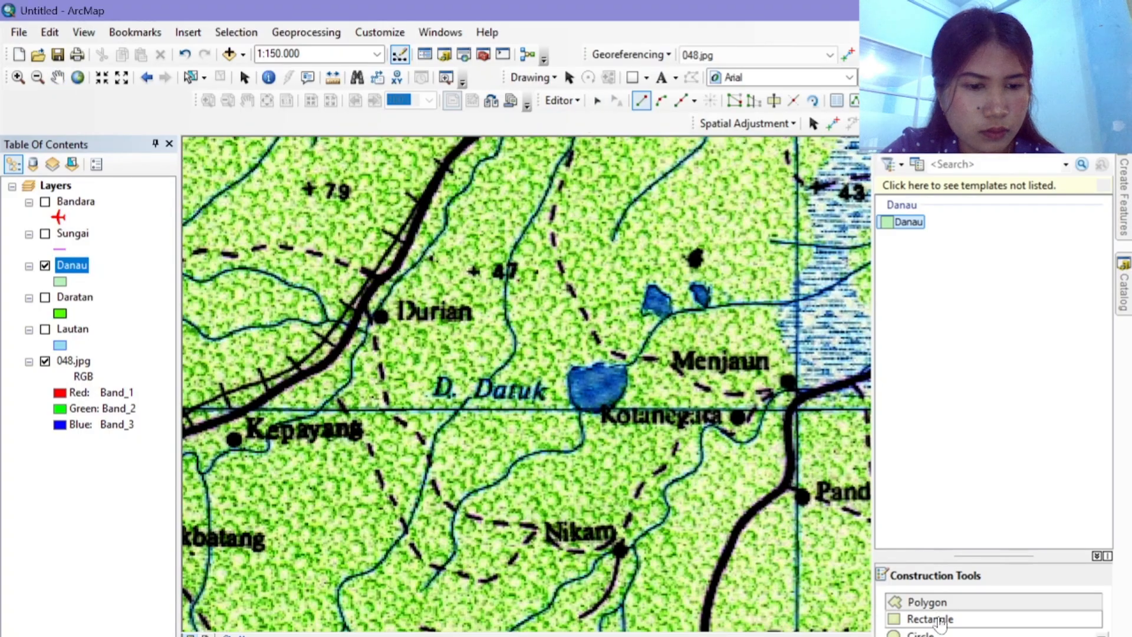
click(570, 375)
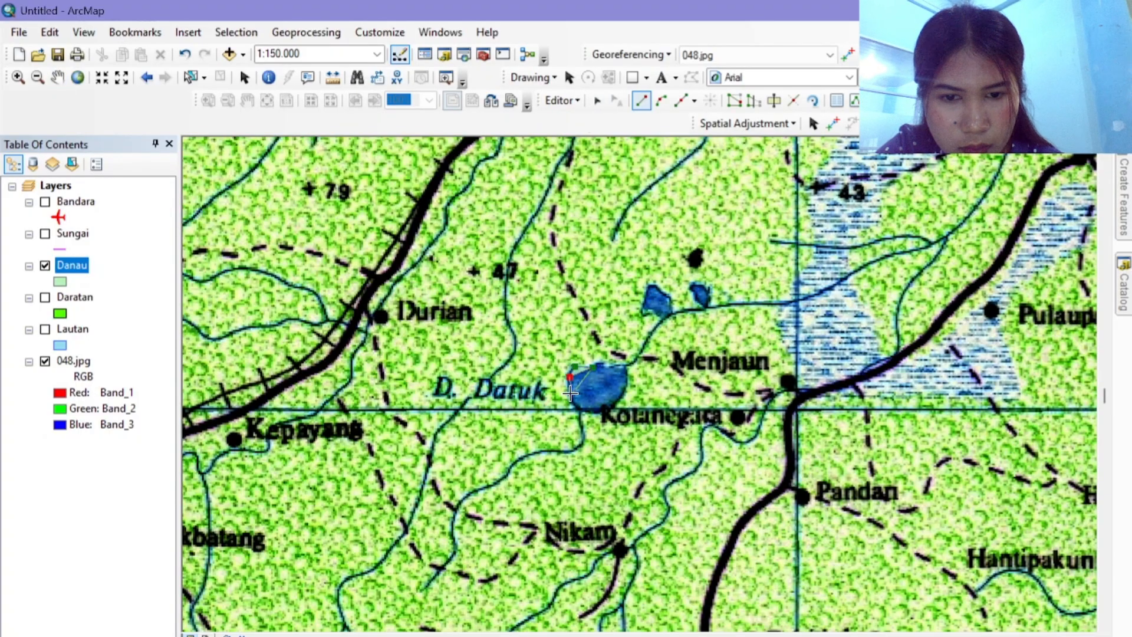
click(572, 390)
click(578, 409)
click(598, 409)
click(613, 400)
click(624, 387)
double_click(624, 387)
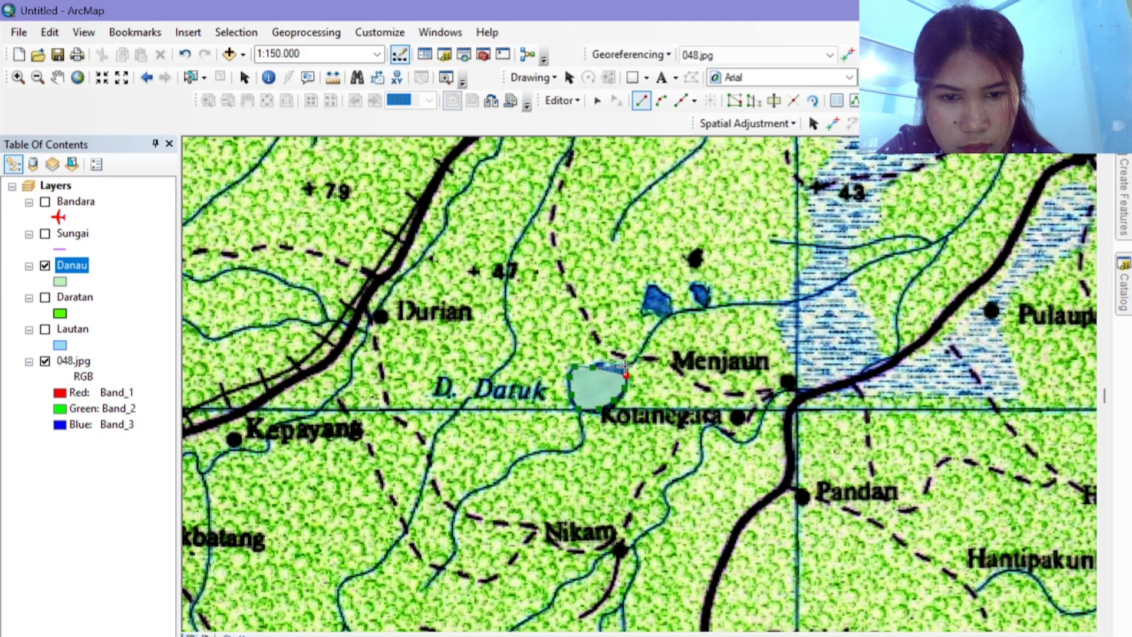
Step: Change the Danau layer's symbol to the outline-free Blue fill style
click(60, 282)
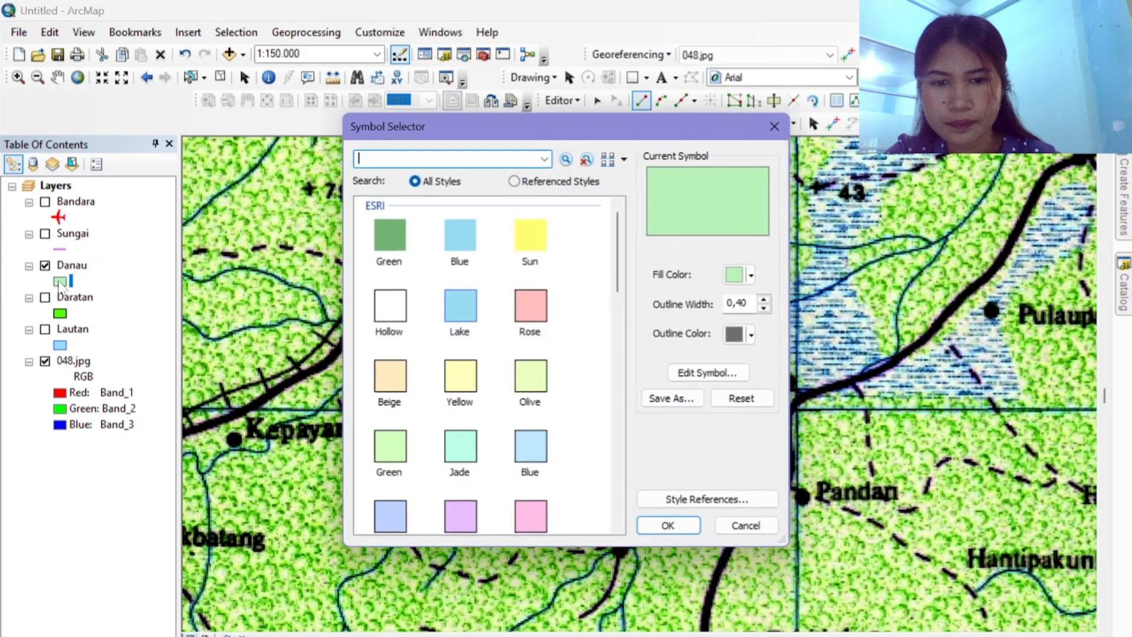
click(461, 239)
click(670, 528)
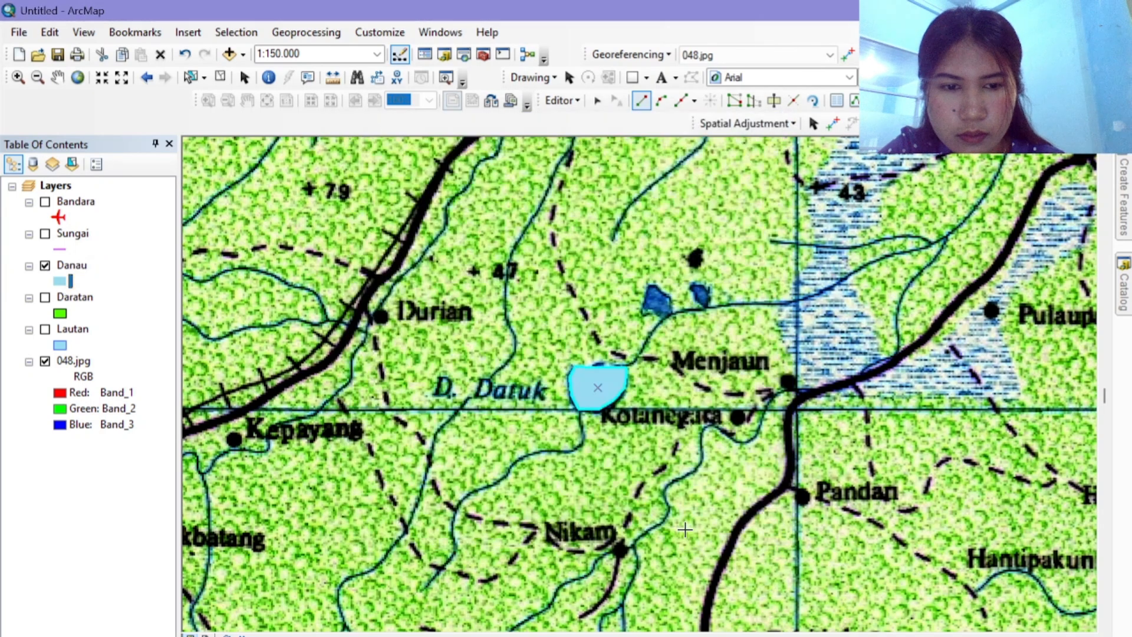
Step: Turn on the Sungai, Bandara, Daratan and Lautan layers and move Bandara beneath Danau in the layer order
click(45, 233)
drag(59, 202, 45, 294)
click(45, 297)
click(45, 266)
click(45, 329)
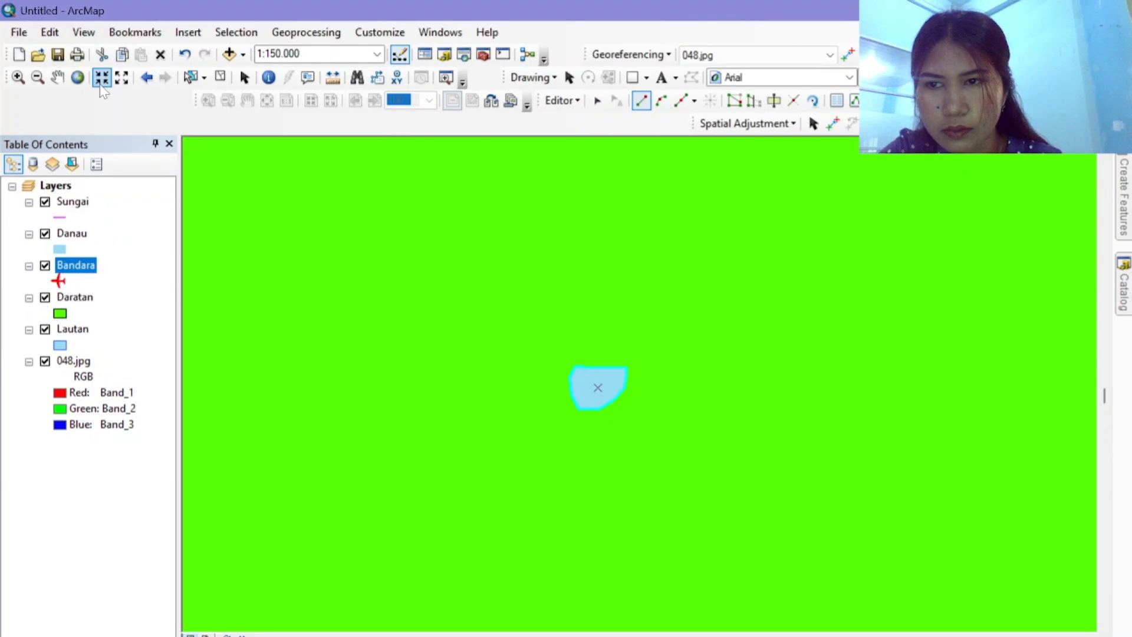
Step: Review all digitized layers across the full map sheet at 1:4.000.000
click(120, 82)
click(121, 83)
click(121, 82)
click(121, 83)
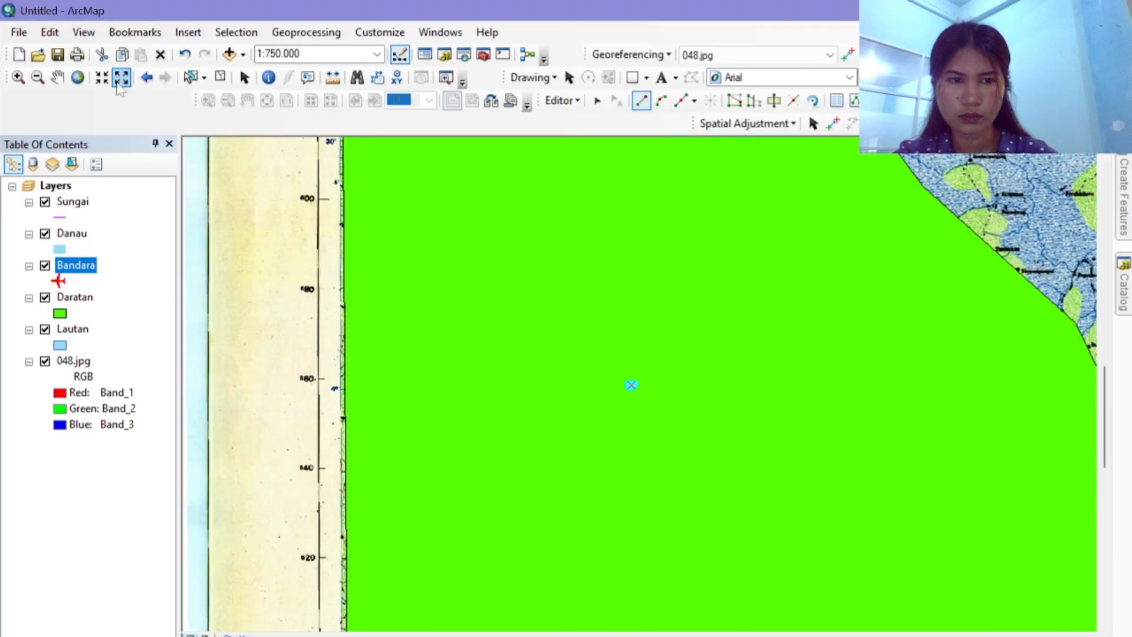
click(120, 82)
click(121, 83)
click(121, 83)
click(121, 83)
click(121, 82)
click(121, 82)
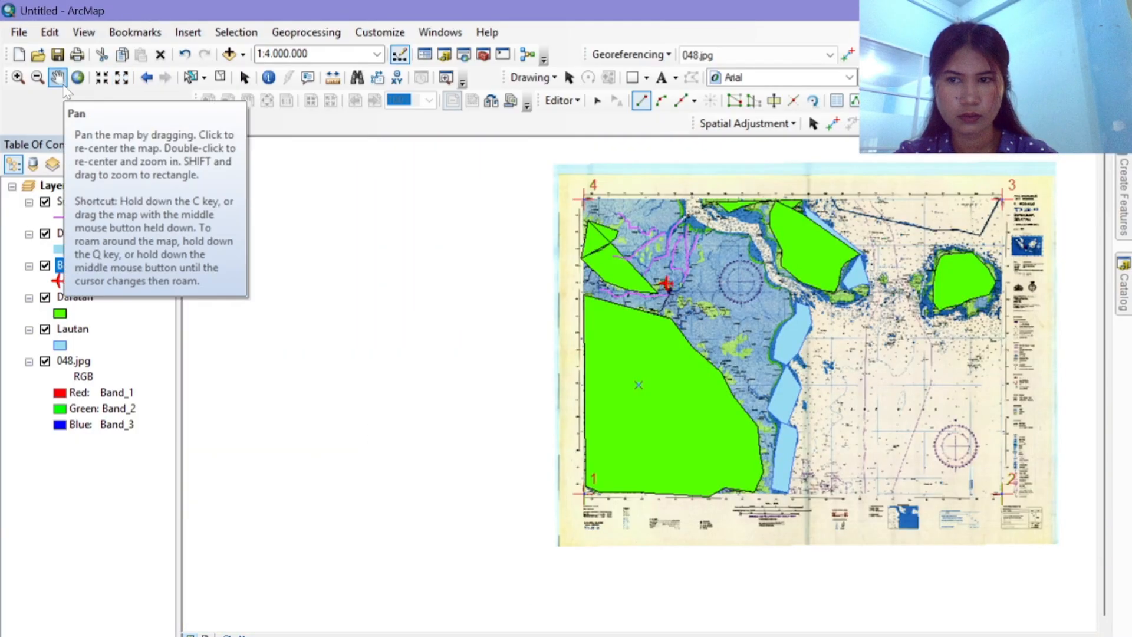
click(58, 80)
drag(692, 439, 515, 433)
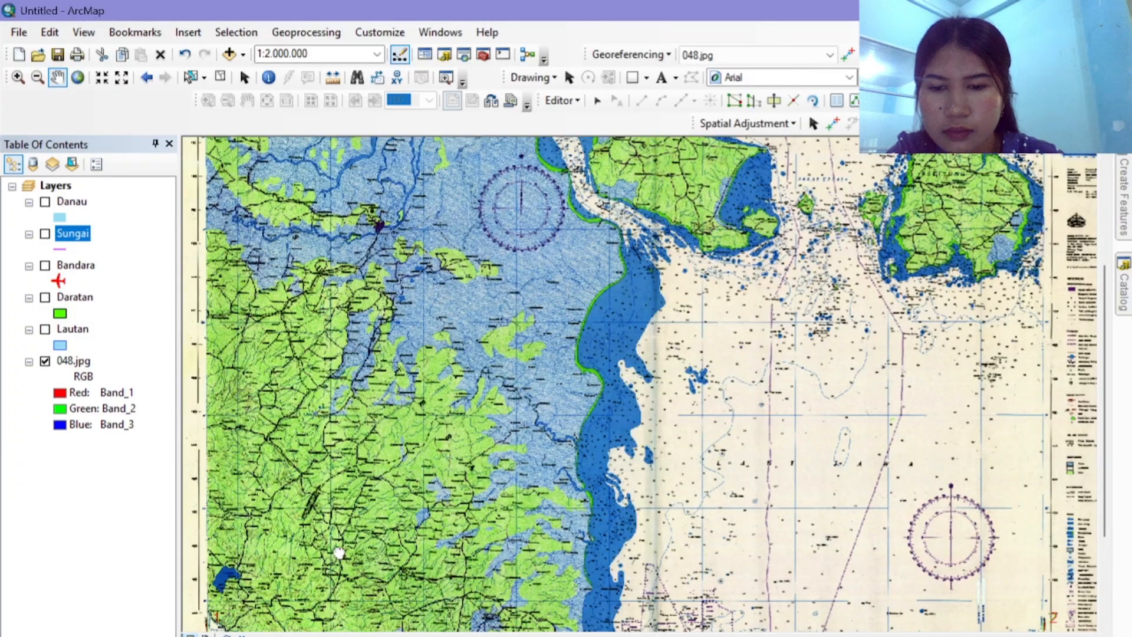
Step: Turn on the Danau layer and trace the whole shoreline of the lake D. Ranau as a polygon in it
drag(339, 553, 430, 414)
scroll(331, 452, down, 5)
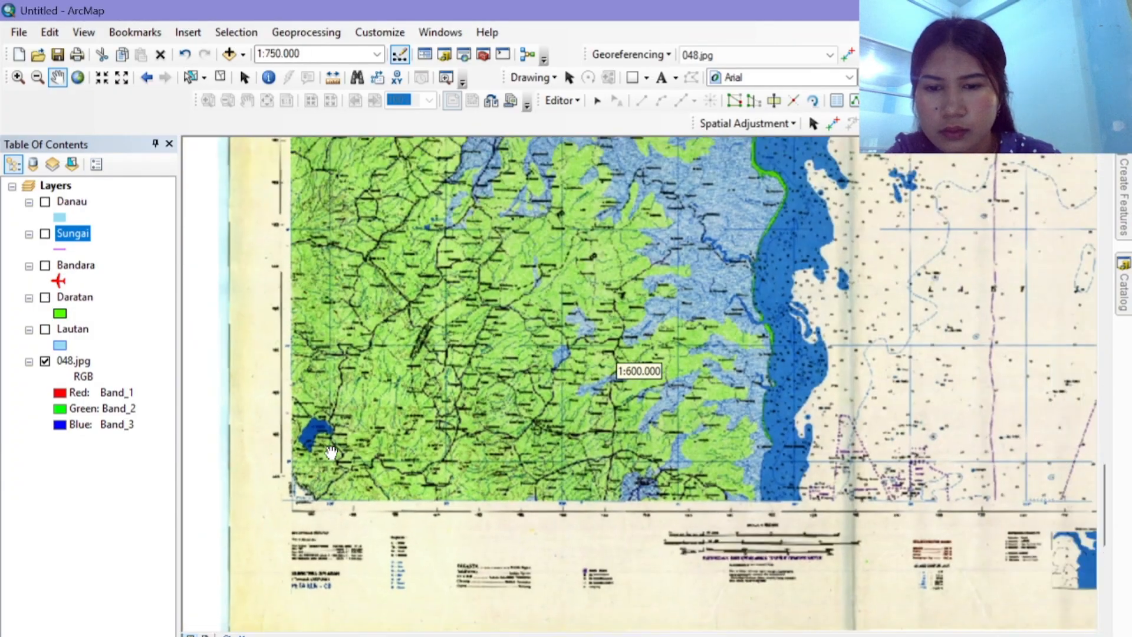
scroll(331, 453, down, 4)
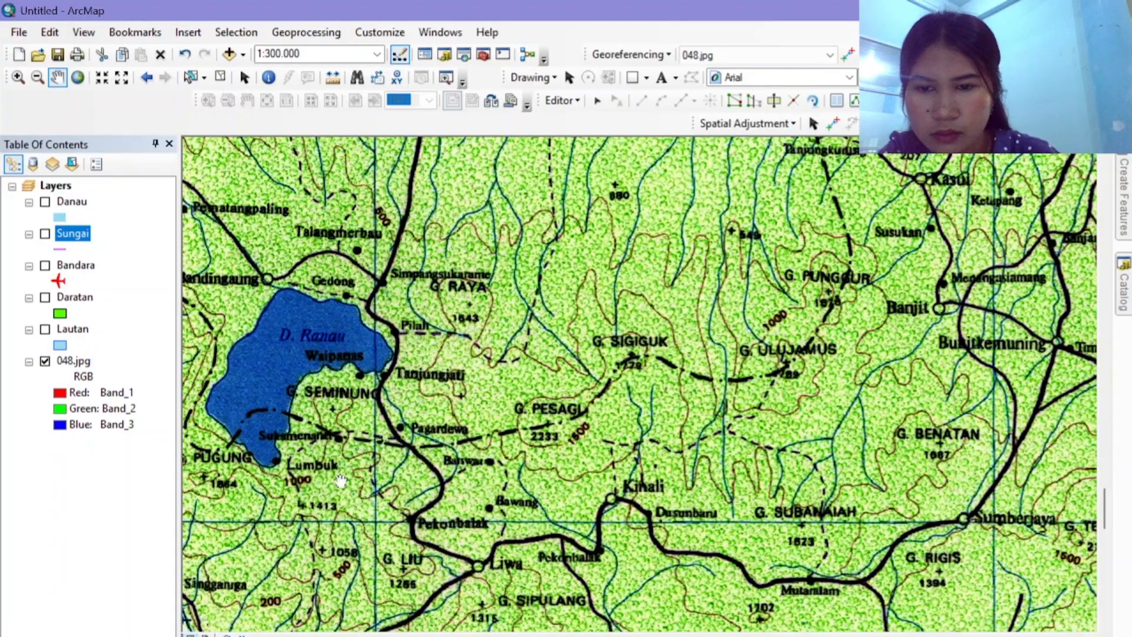
drag(345, 460, 369, 461)
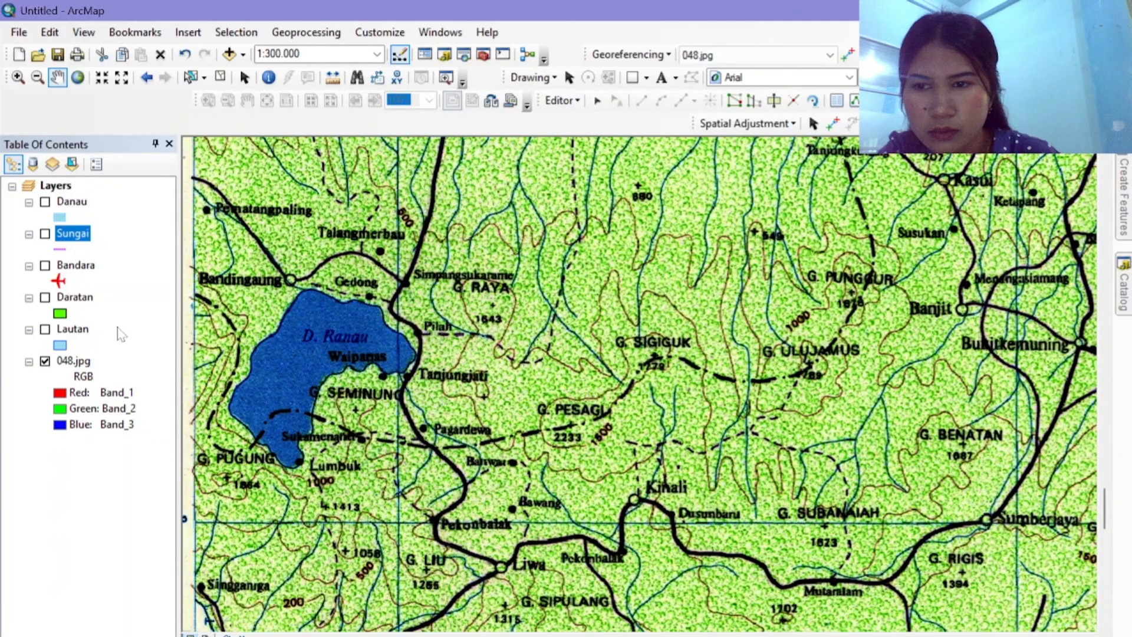
click(562, 100)
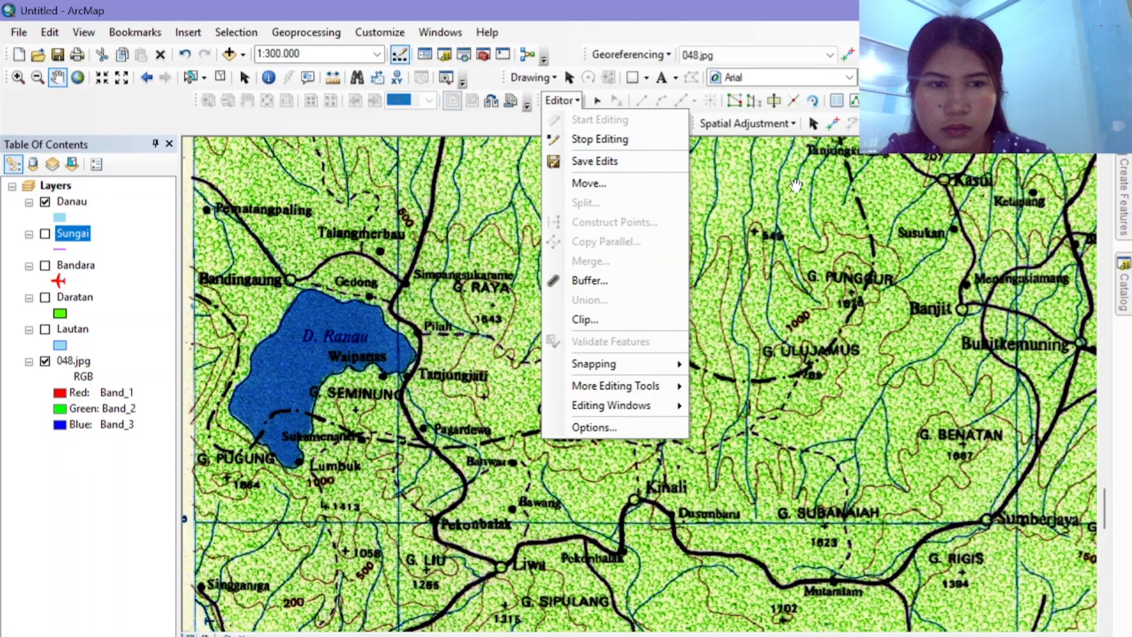
click(1123, 199)
click(897, 230)
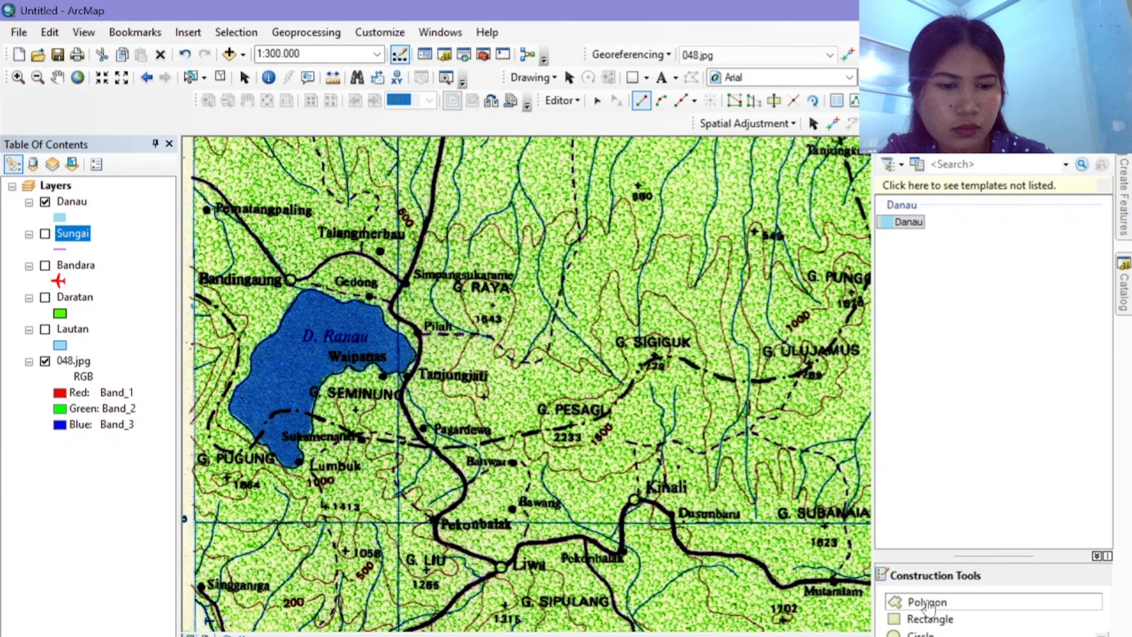
click(239, 413)
click(243, 386)
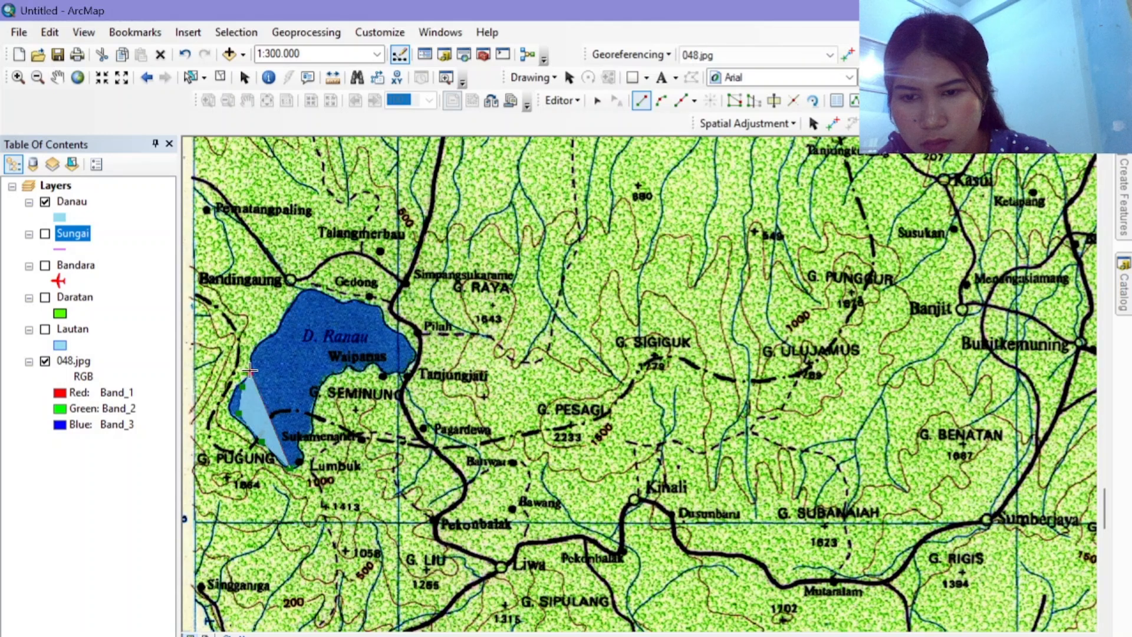
click(250, 372)
click(259, 350)
click(272, 335)
click(290, 315)
click(299, 300)
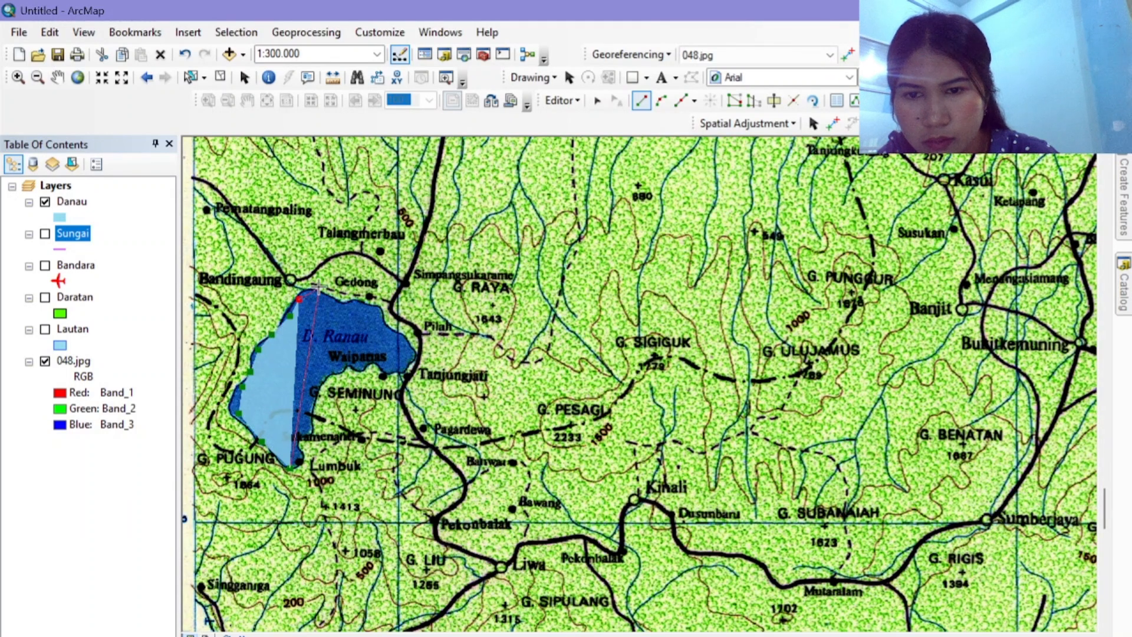
click(321, 291)
click(337, 303)
click(355, 304)
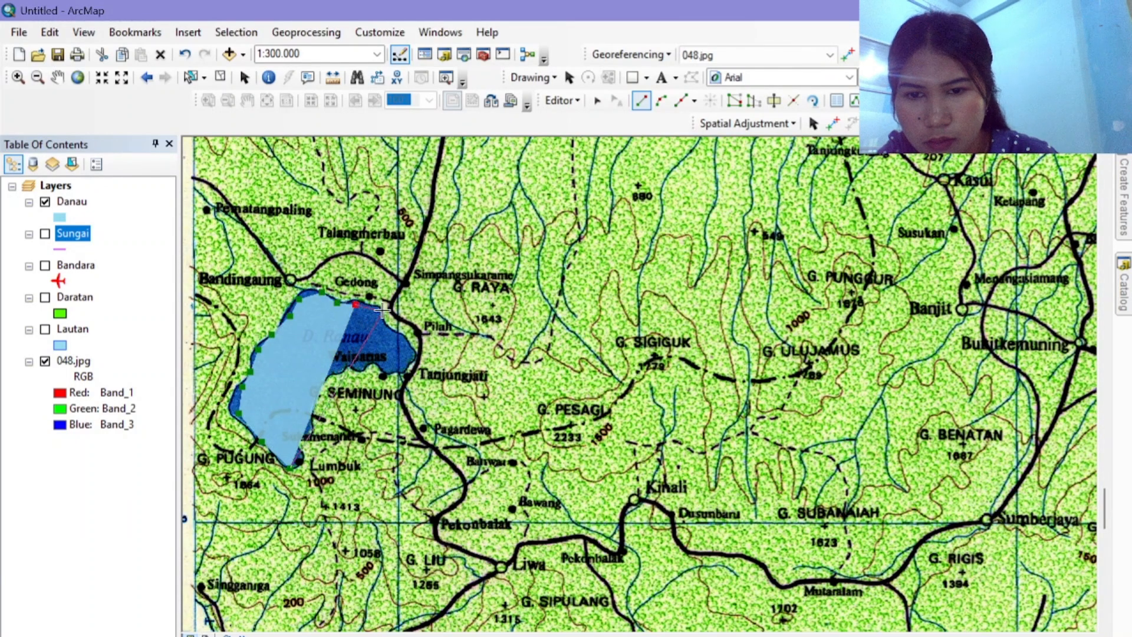
click(382, 307)
click(397, 333)
click(409, 349)
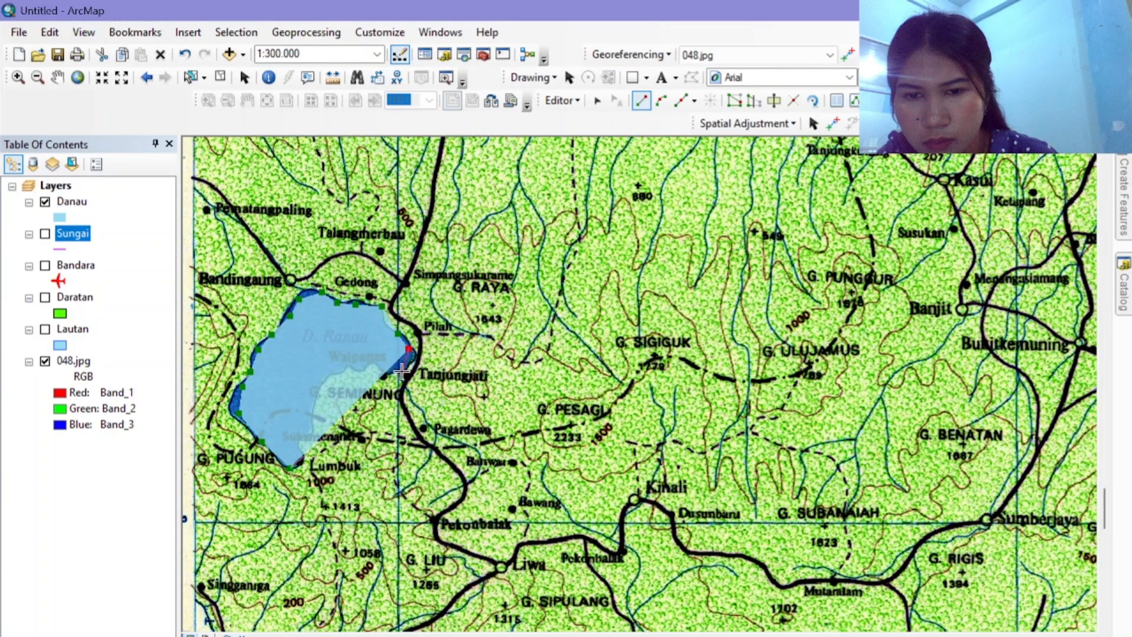
click(404, 372)
click(383, 364)
click(371, 362)
click(361, 365)
click(348, 364)
click(337, 369)
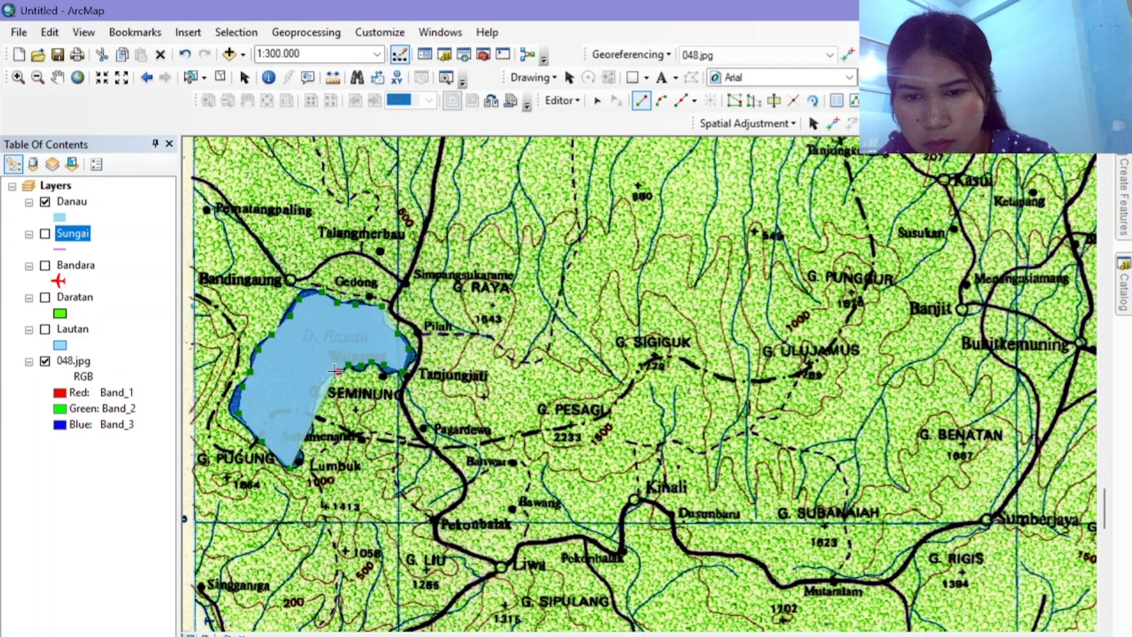
click(323, 377)
click(316, 385)
click(311, 405)
click(310, 423)
click(309, 433)
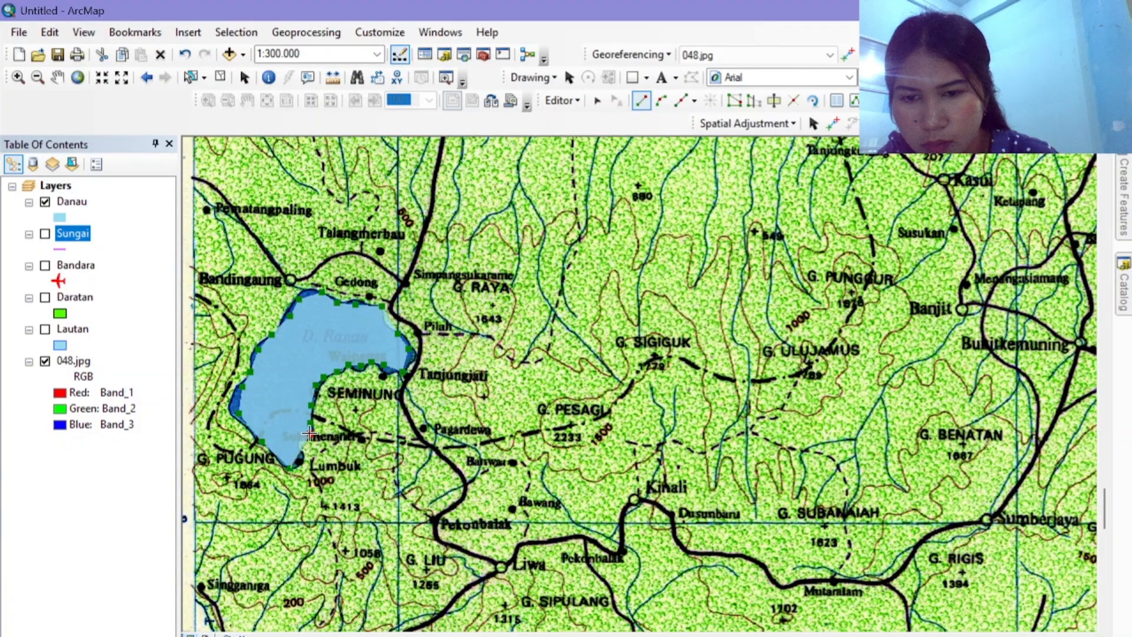
click(298, 433)
click(296, 443)
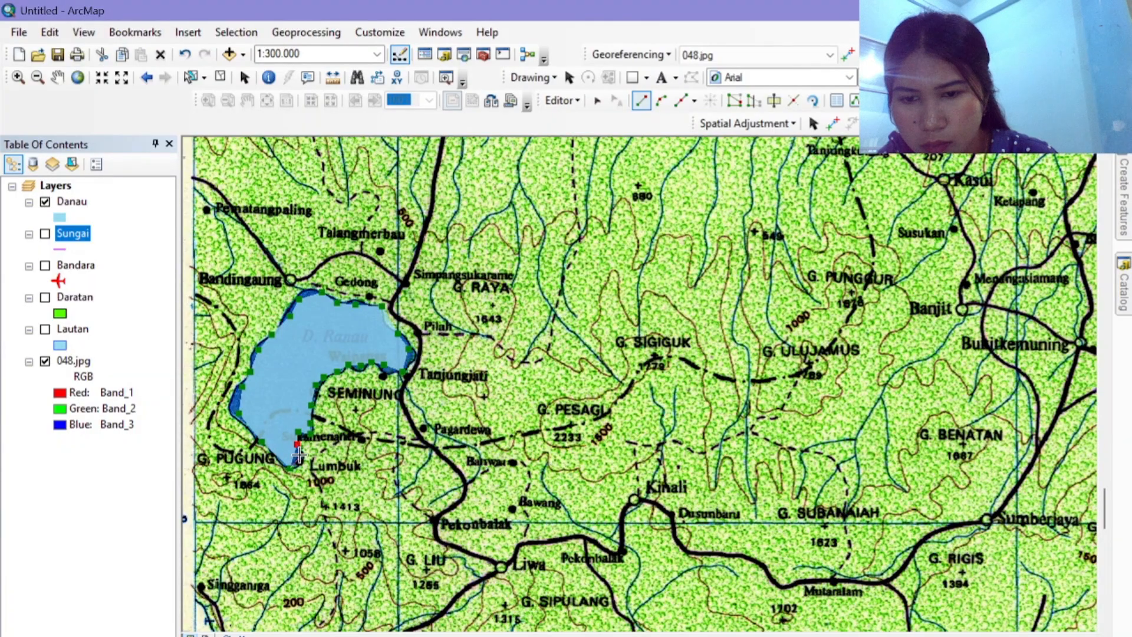
double_click(290, 460)
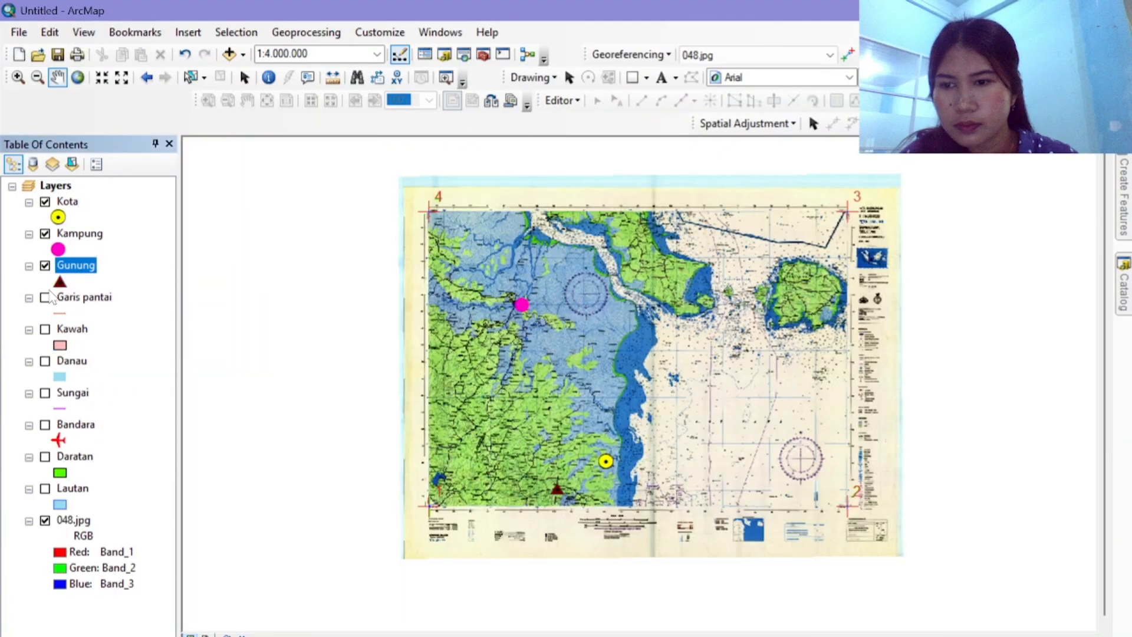
Step: Turn on the Garis pantai, Kawah, Danau, Sungai, Bandara, Daratan and Lautan layers
click(45, 329)
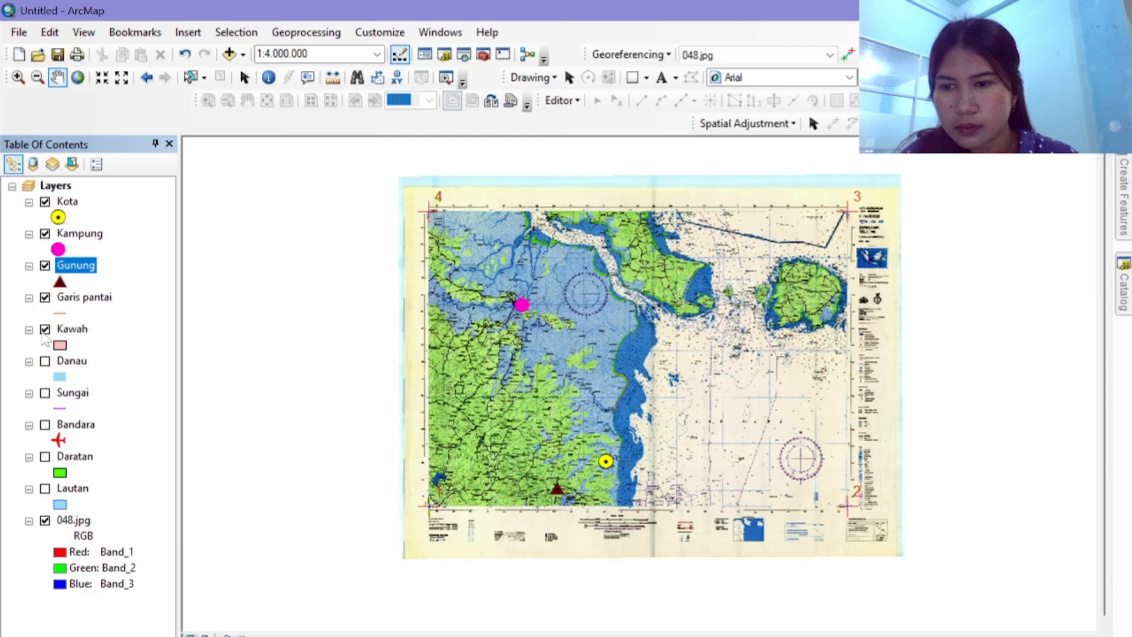
click(45, 361)
click(45, 393)
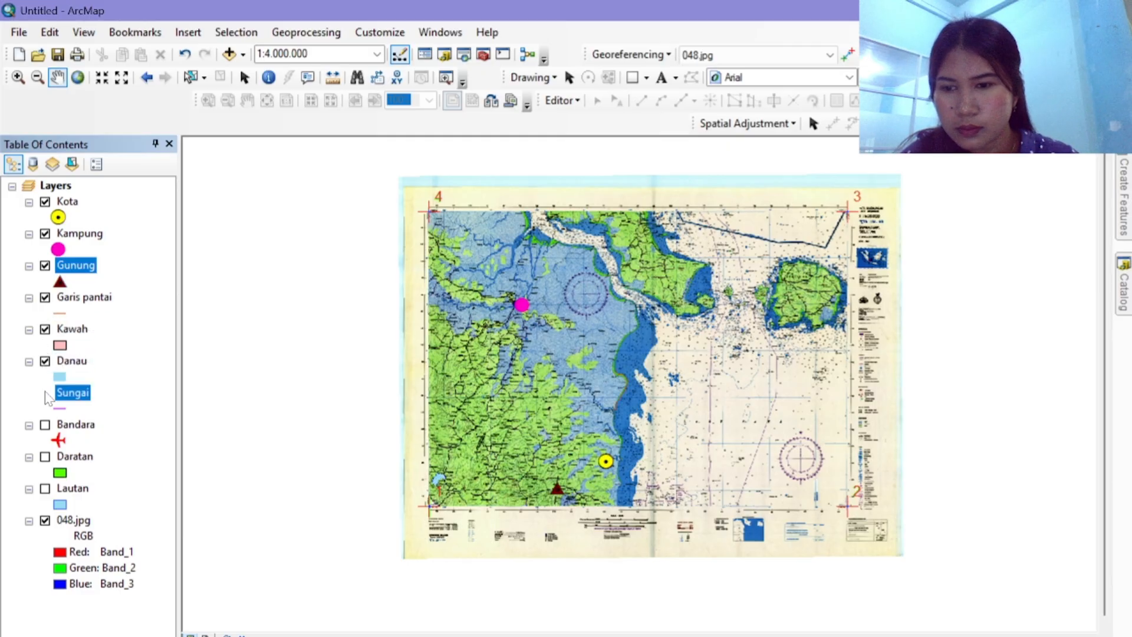
click(45, 425)
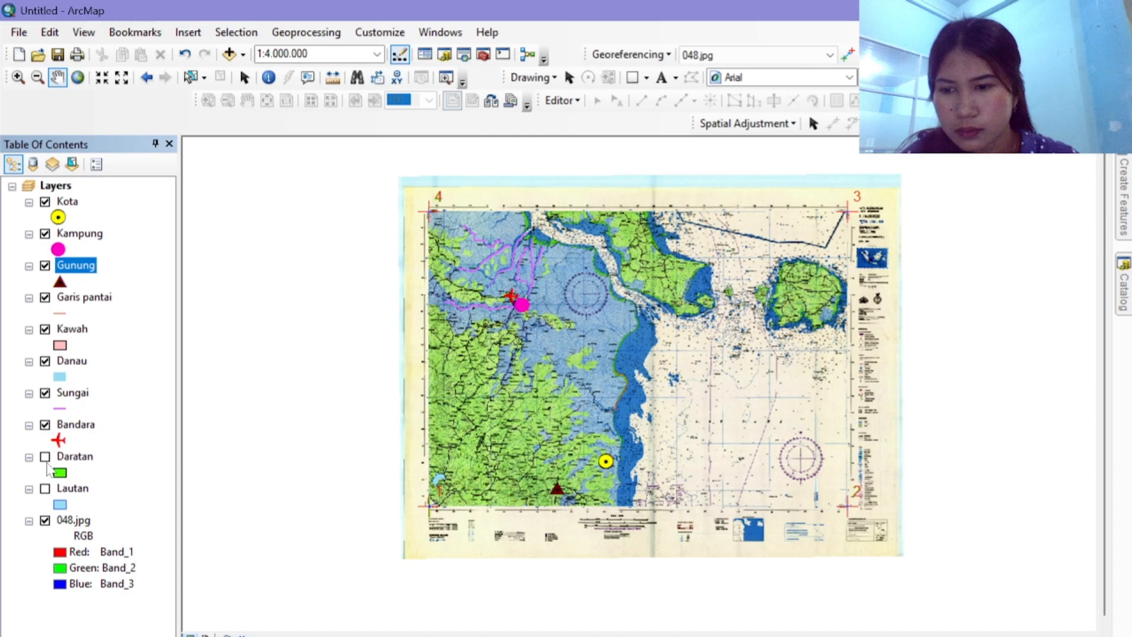
click(45, 457)
click(44, 490)
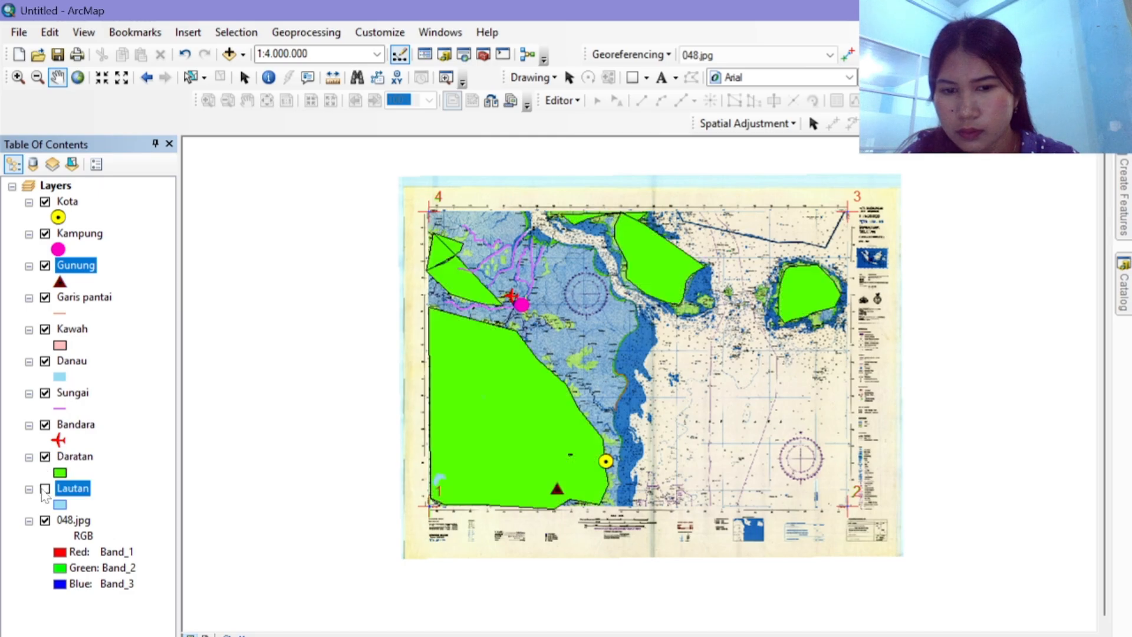
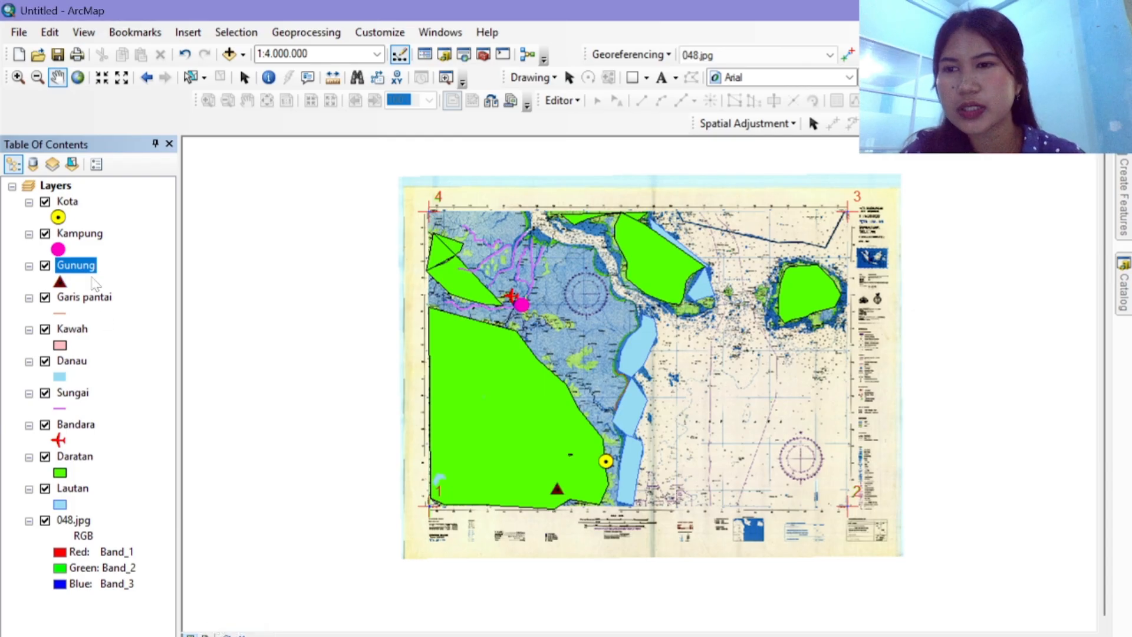
Step: Set the page to A4 paper in landscape orientation and switch the map to layout view
click(19, 31)
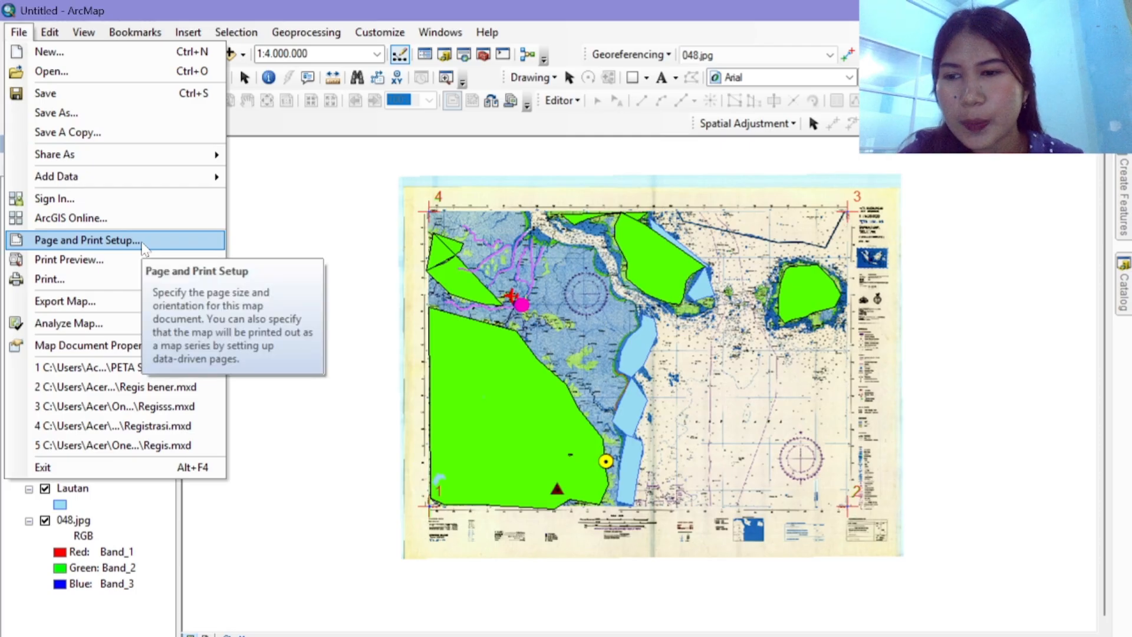
click(144, 241)
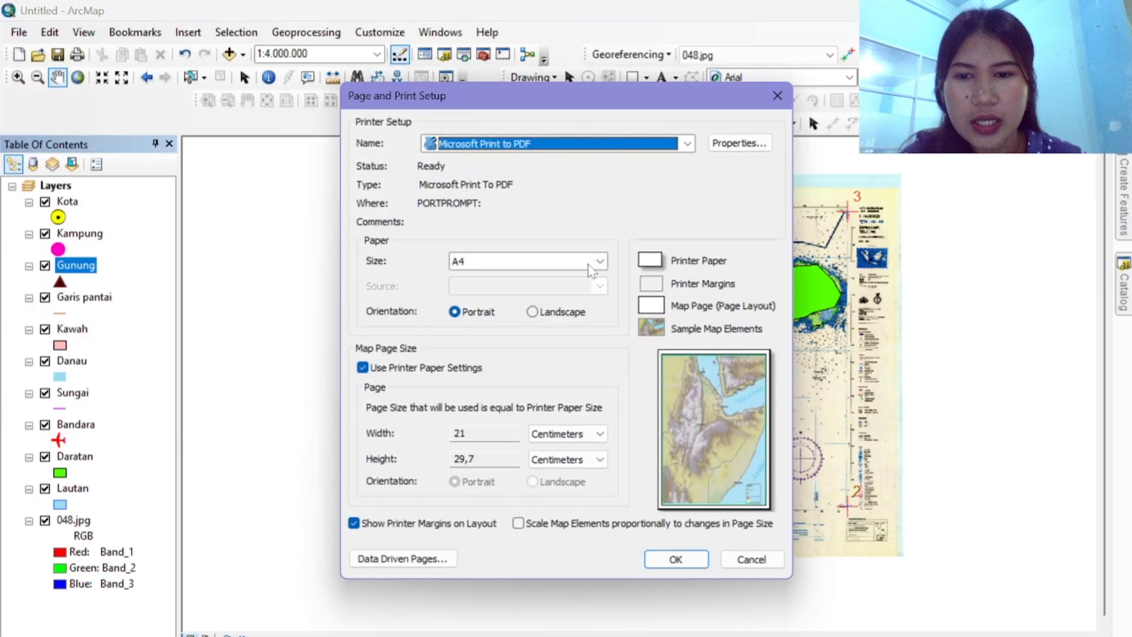
click(599, 261)
click(588, 277)
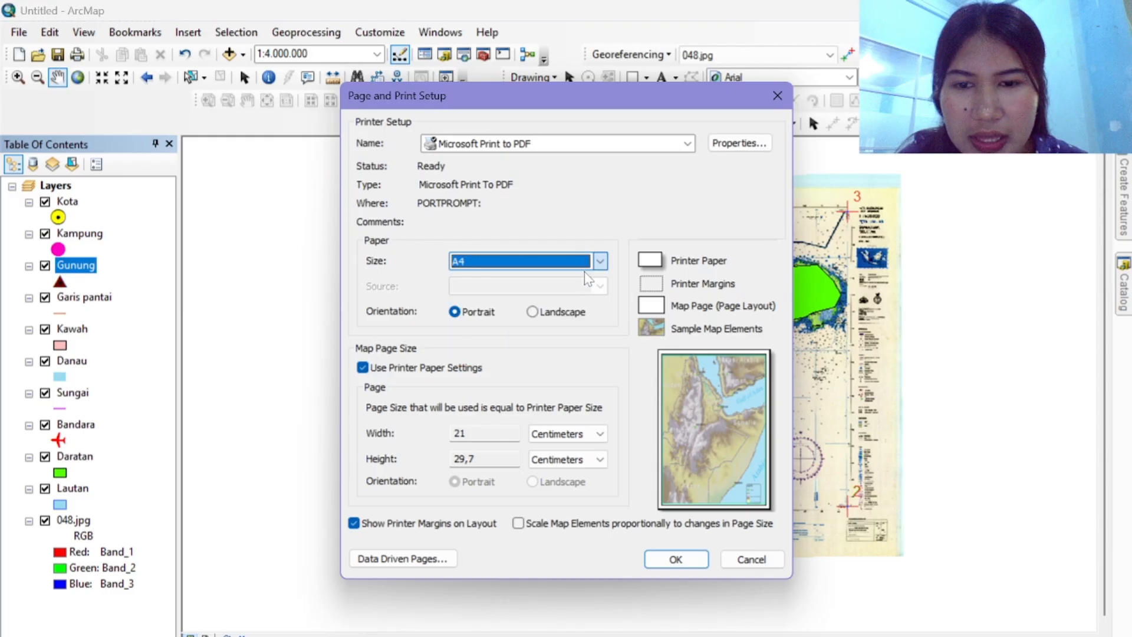
click(531, 313)
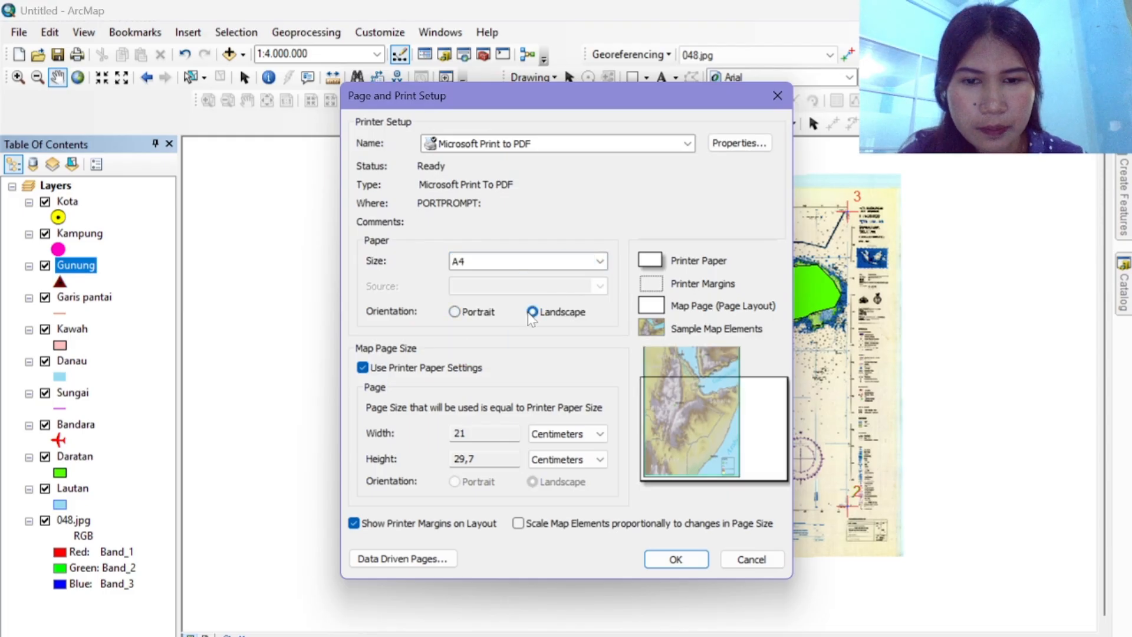
click(673, 560)
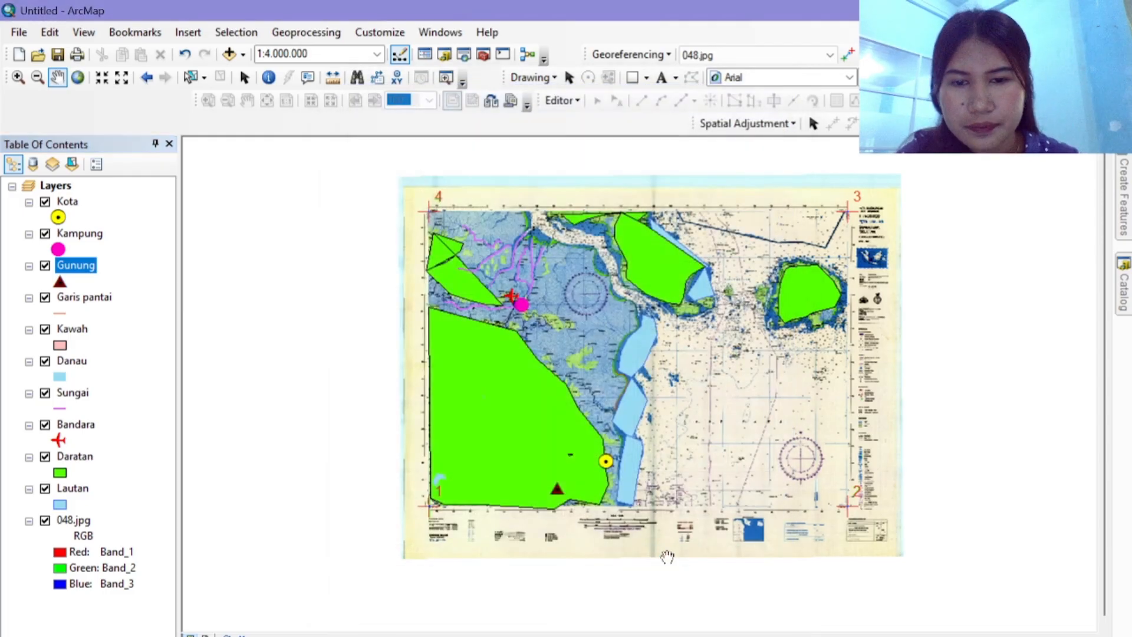
click(207, 635)
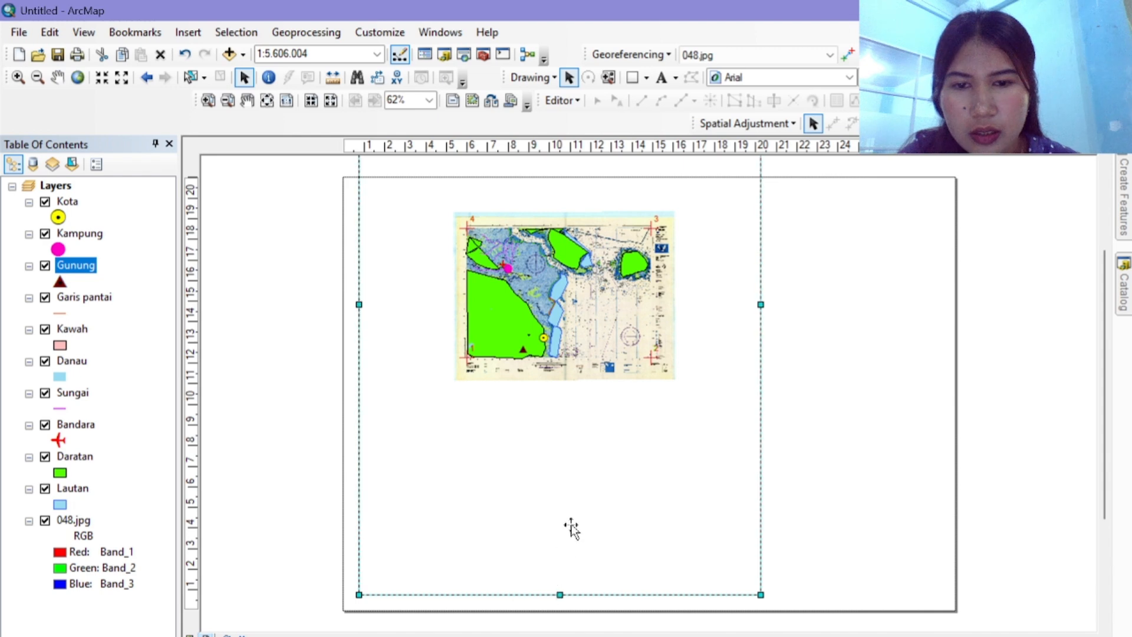
Step: Narrow the data frame to about 15 cm by pulling in both of its vertical edges
drag(572, 529, 569, 471)
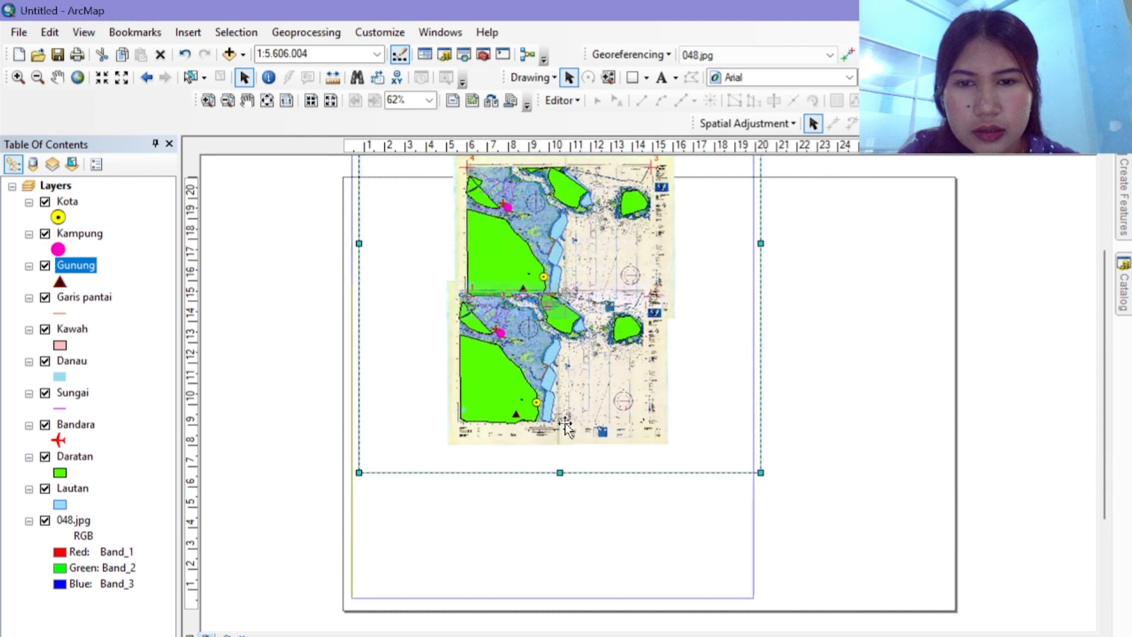
key(ctrl+z)
drag(350, 381, 433, 391)
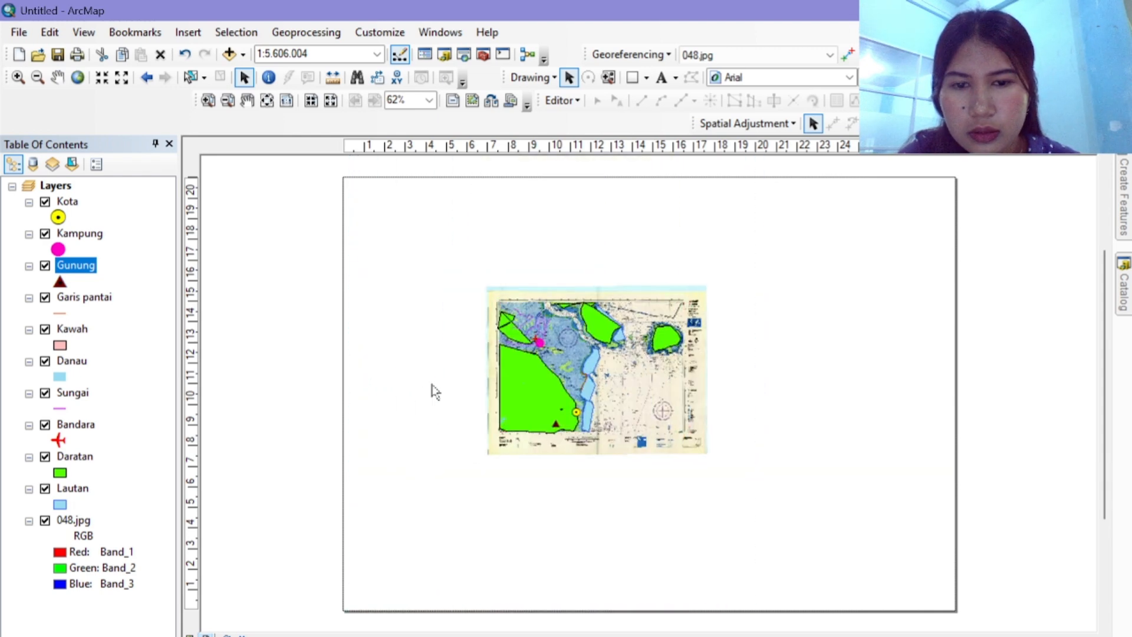
drag(758, 386, 743, 384)
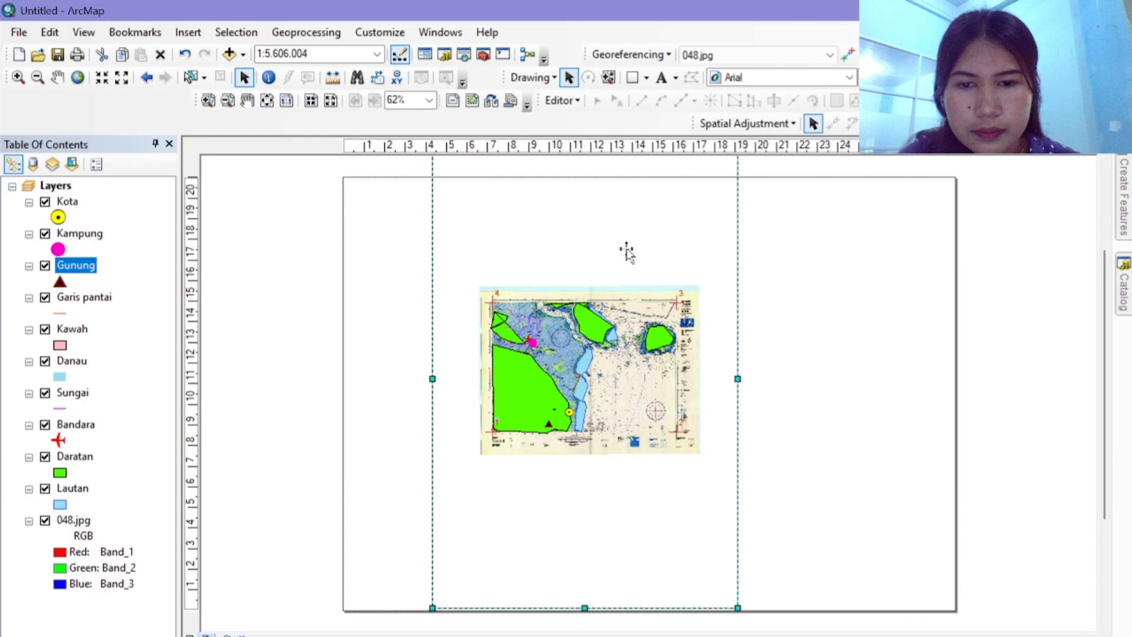
Step: Resize the data frame to about 20 cm high and shift it toward the page's left edge
drag(627, 253, 598, 324)
drag(556, 222, 557, 340)
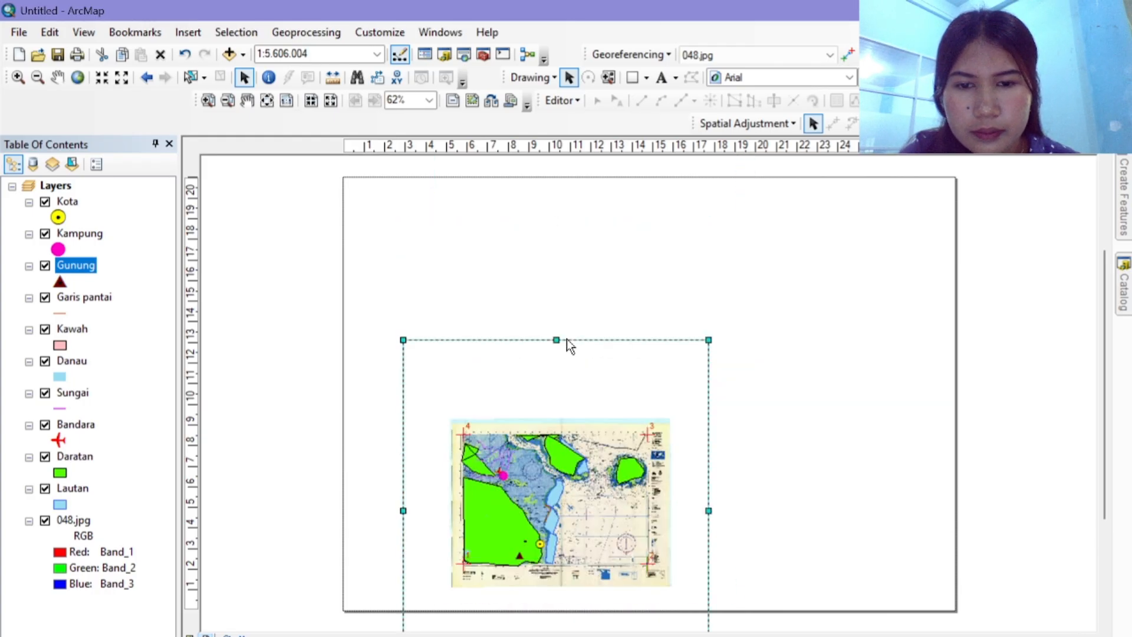
drag(566, 453, 525, 303)
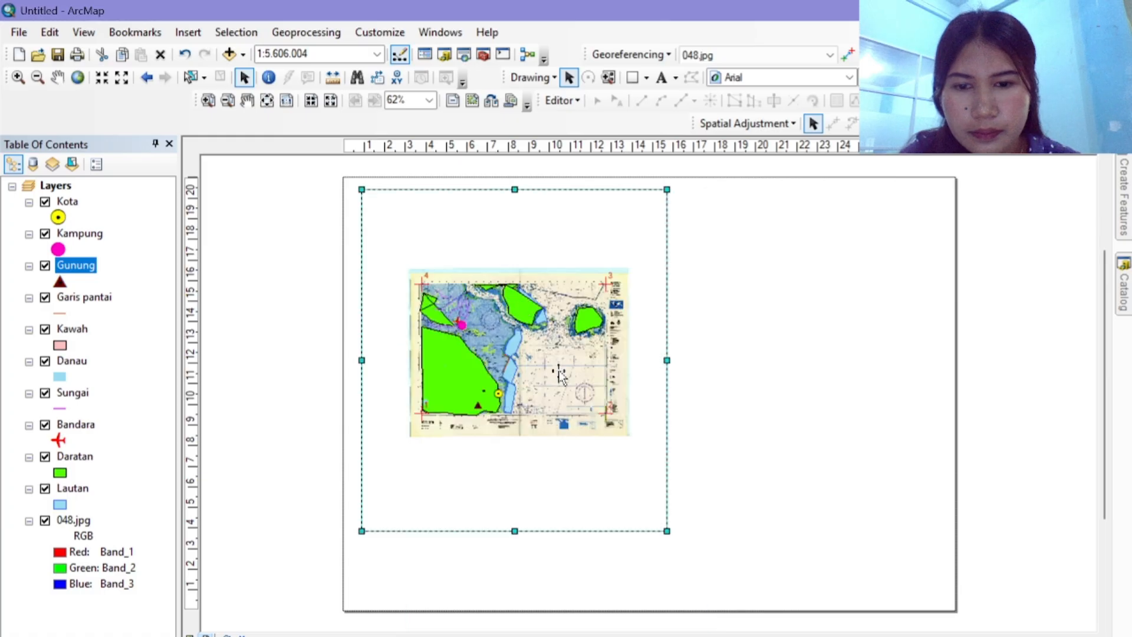
drag(514, 529, 519, 606)
drag(523, 453, 534, 385)
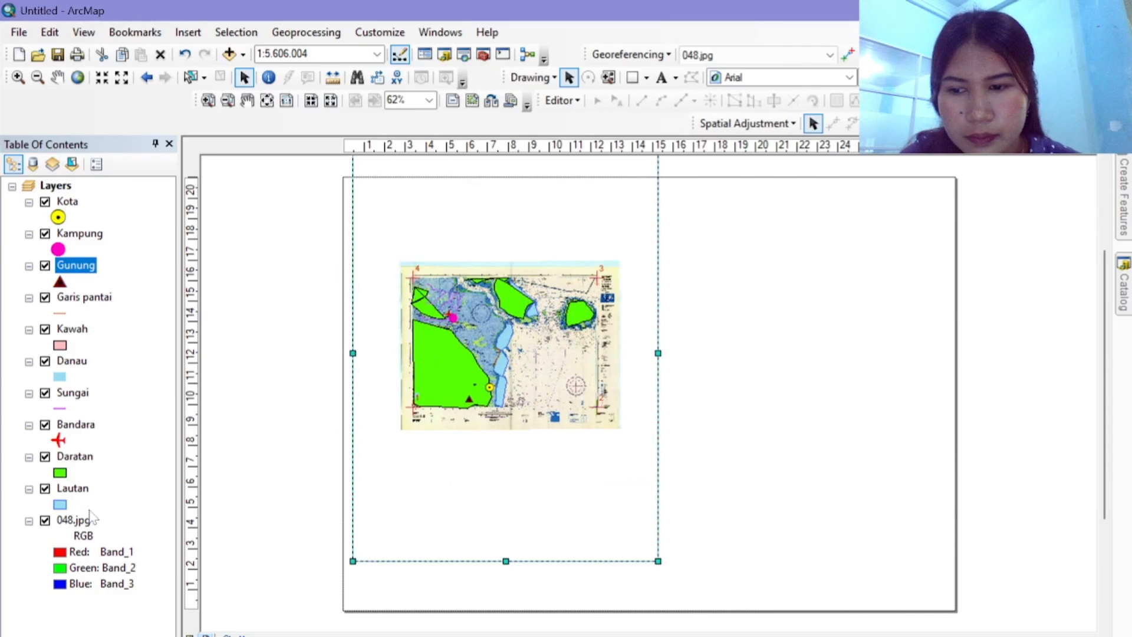
Step: Collapse the band legend of the 048.jpg layer and toggle the layer's visibility off and on
click(51, 556)
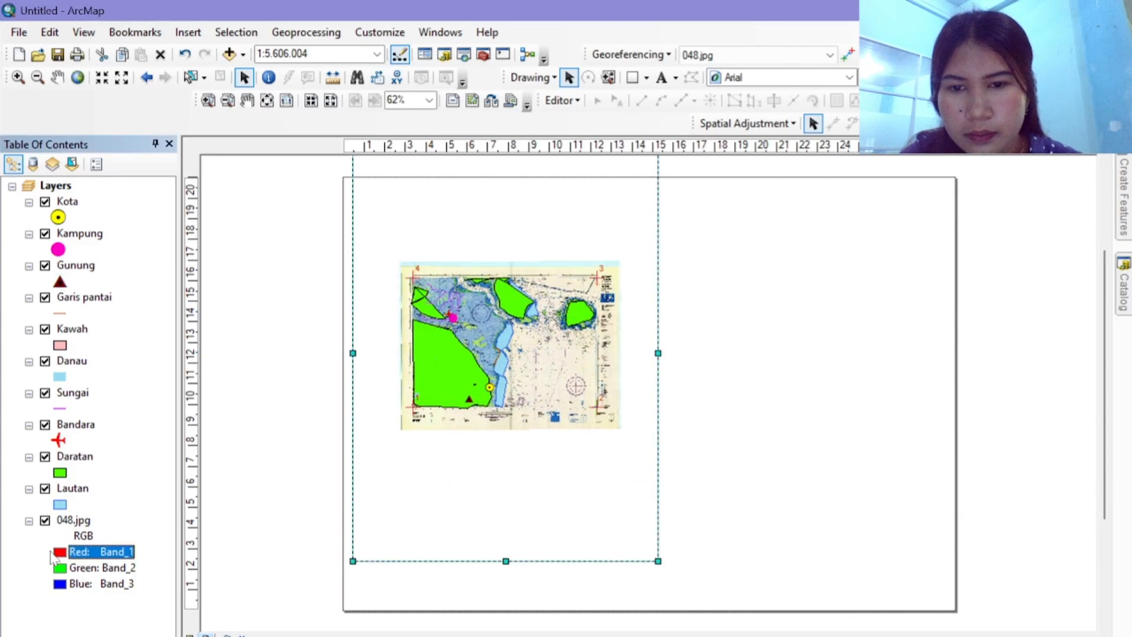
click(28, 521)
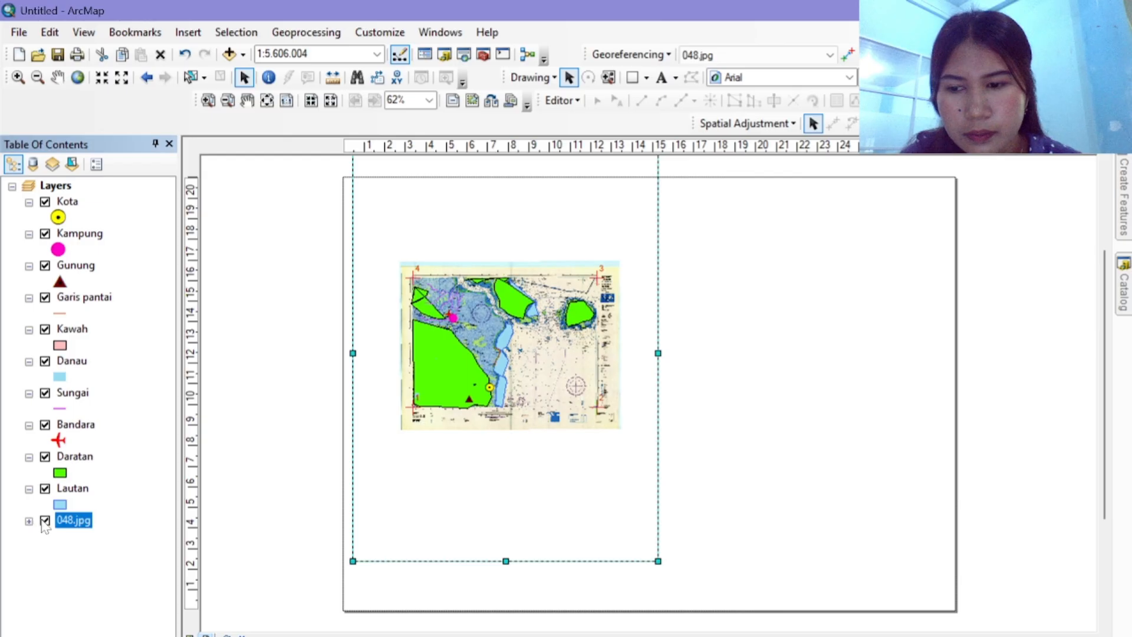
click(44, 520)
click(45, 521)
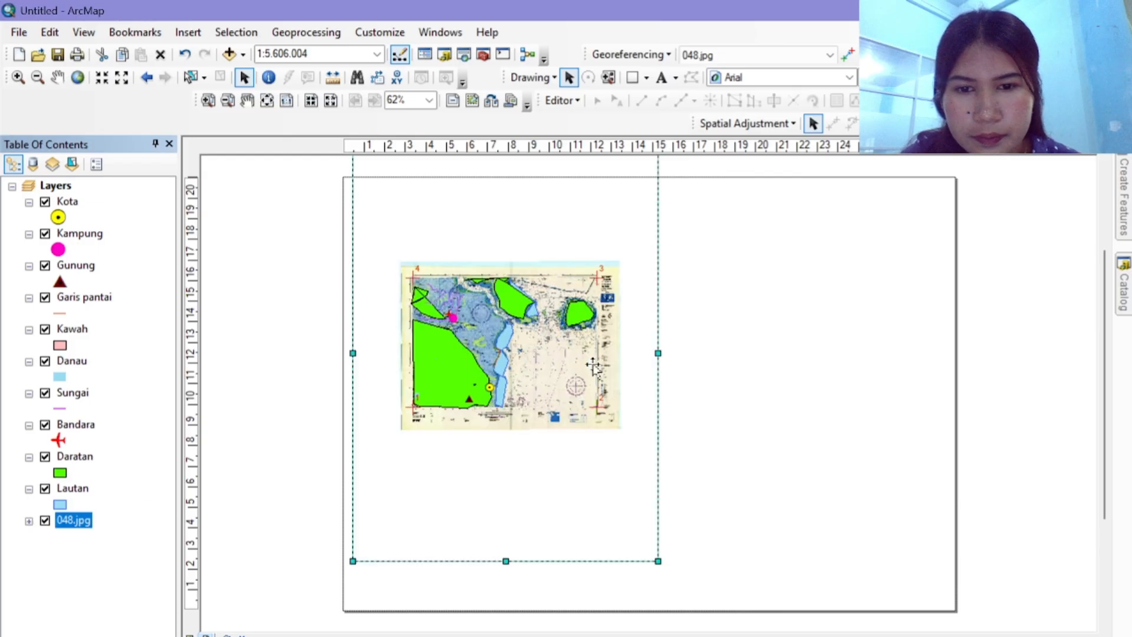
Step: Narrow the data frame to about 14 cm and position it vertically within the left half of the page
drag(658, 354, 640, 353)
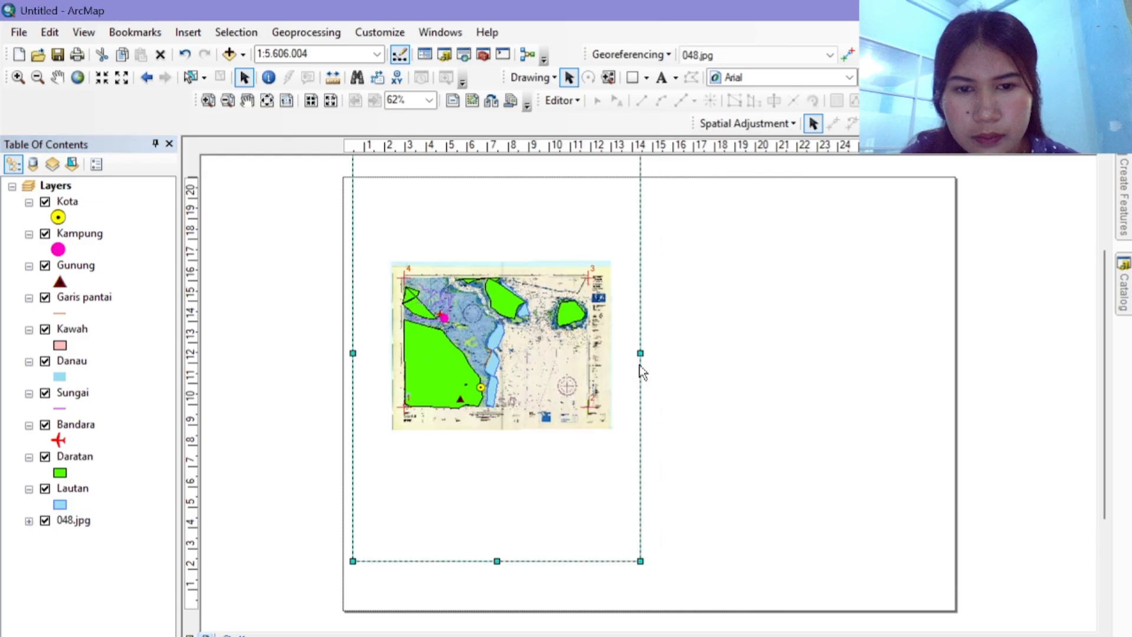
drag(541, 366, 537, 380)
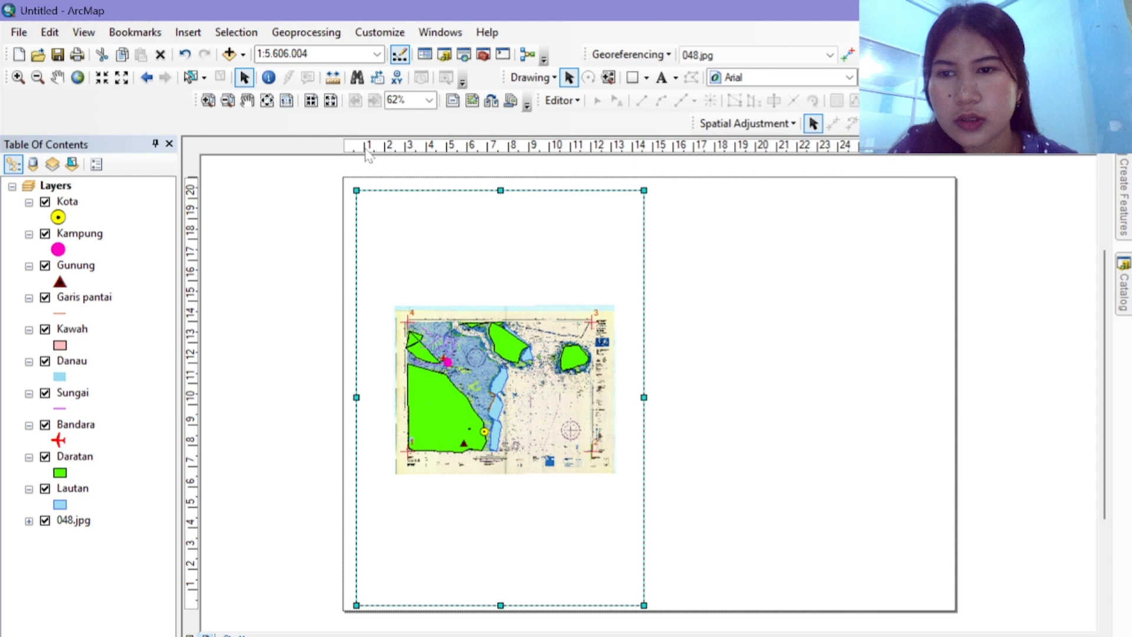
Step: Check the layout ruler options and accept centimeters with a smallest division of 0,1 cm
right_click(368, 155)
click(441, 252)
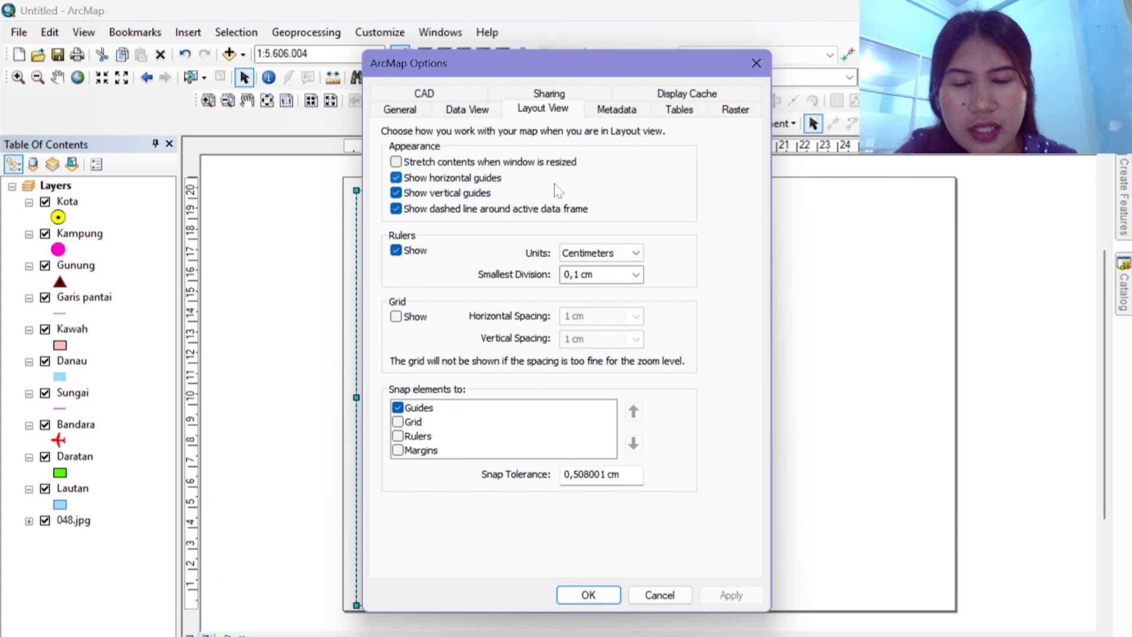
click(636, 275)
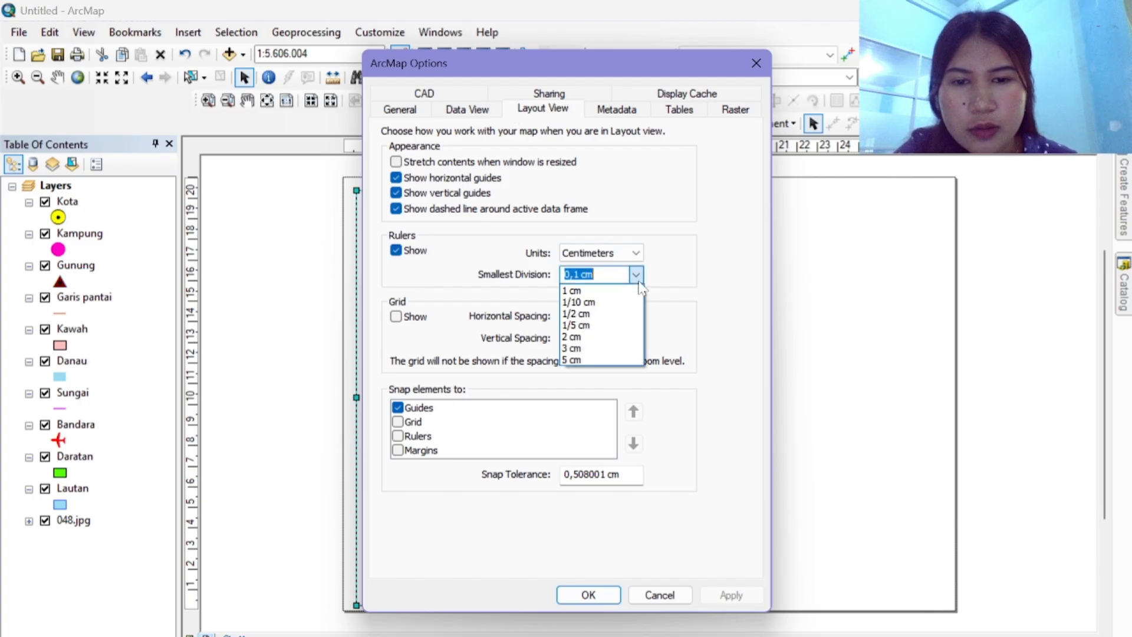
click(636, 275)
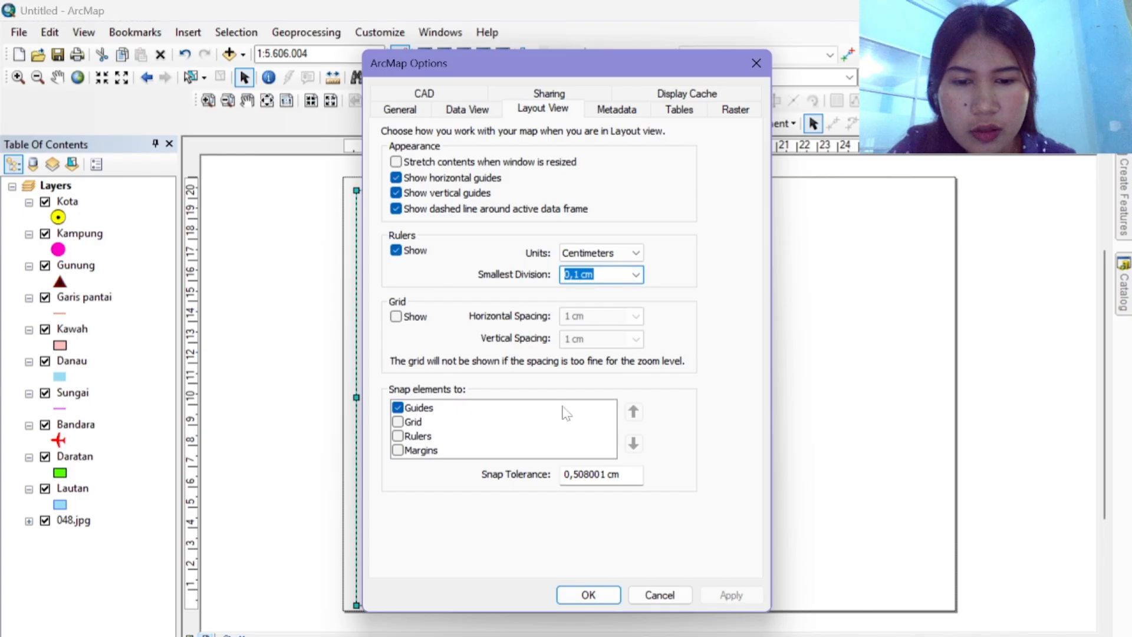
click(589, 595)
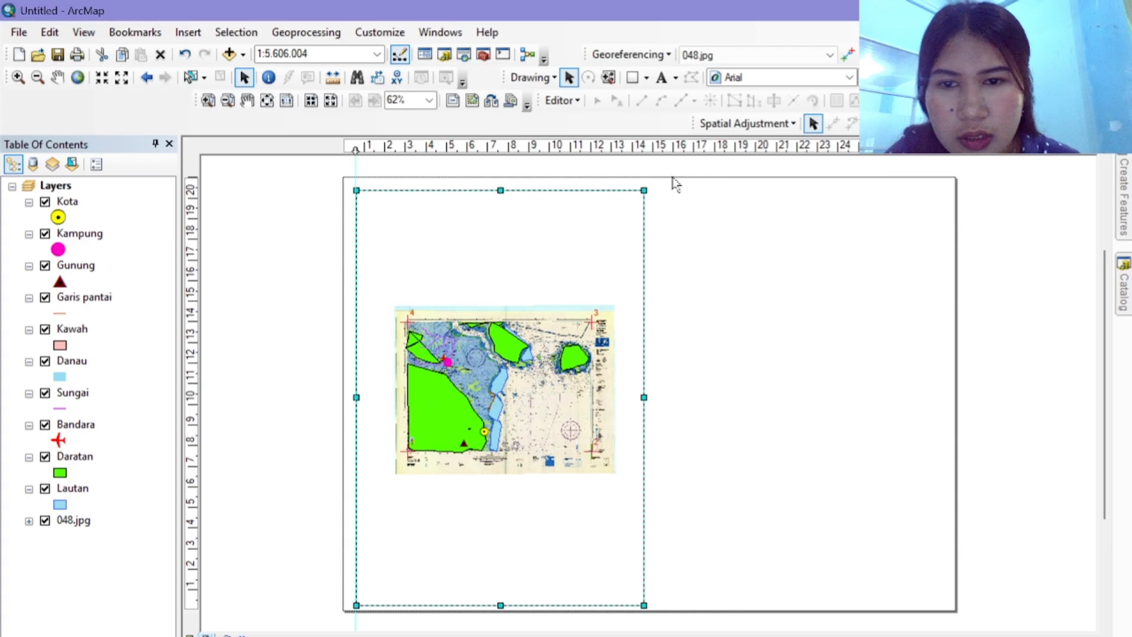
Step: Place double guides about 0.5 and 1 cm inside the page edges and align the data frame's top with the inner upper guide
click(196, 188)
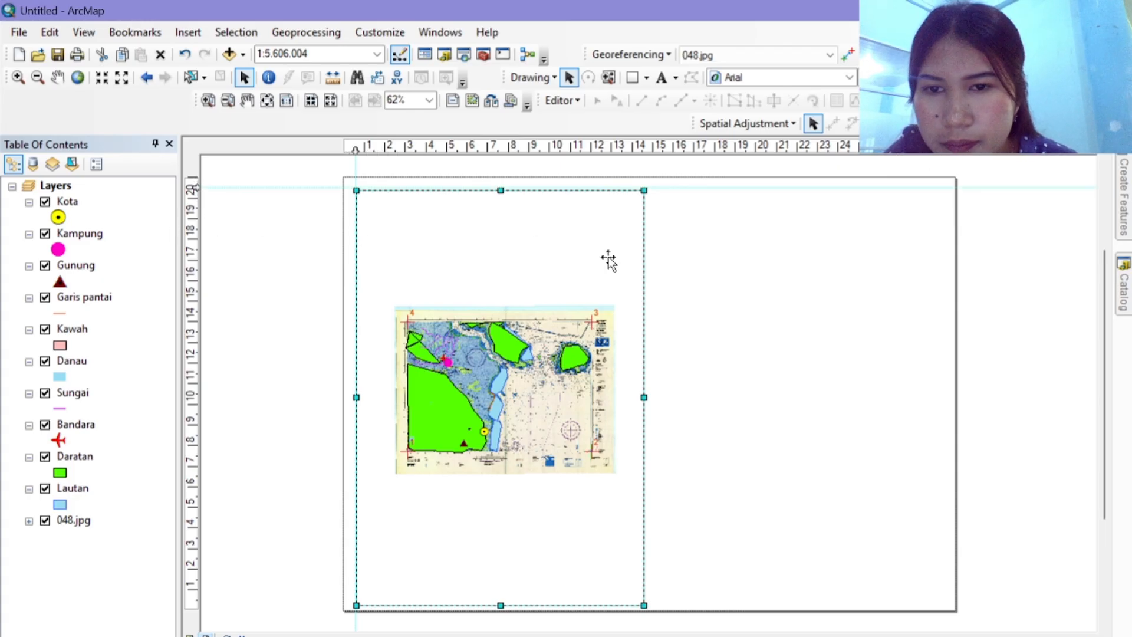
click(943, 154)
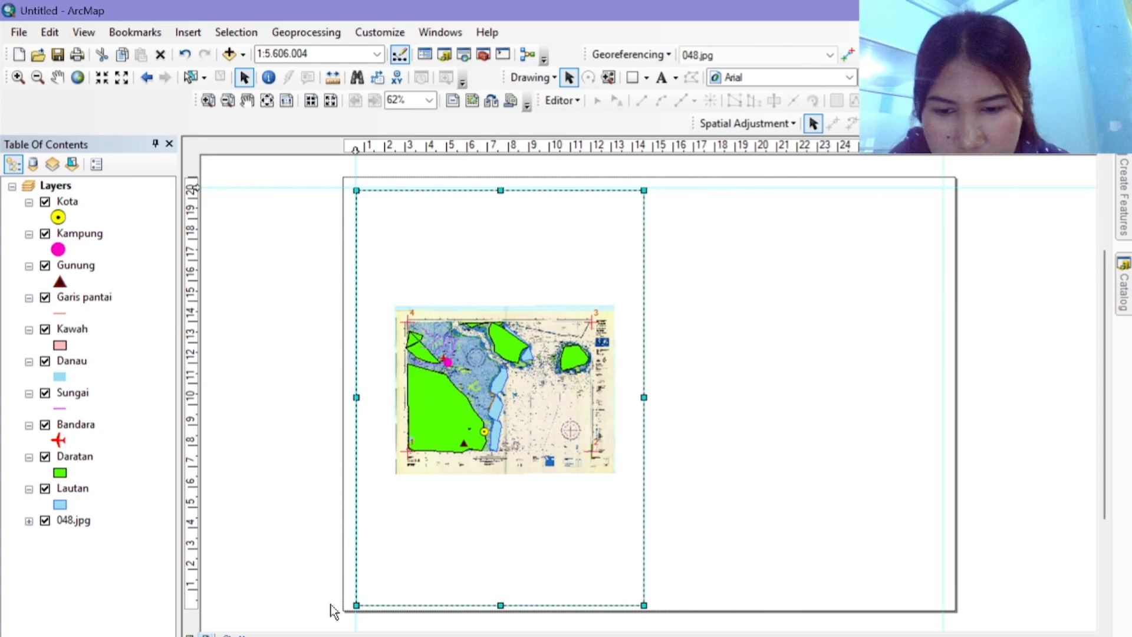
click(196, 590)
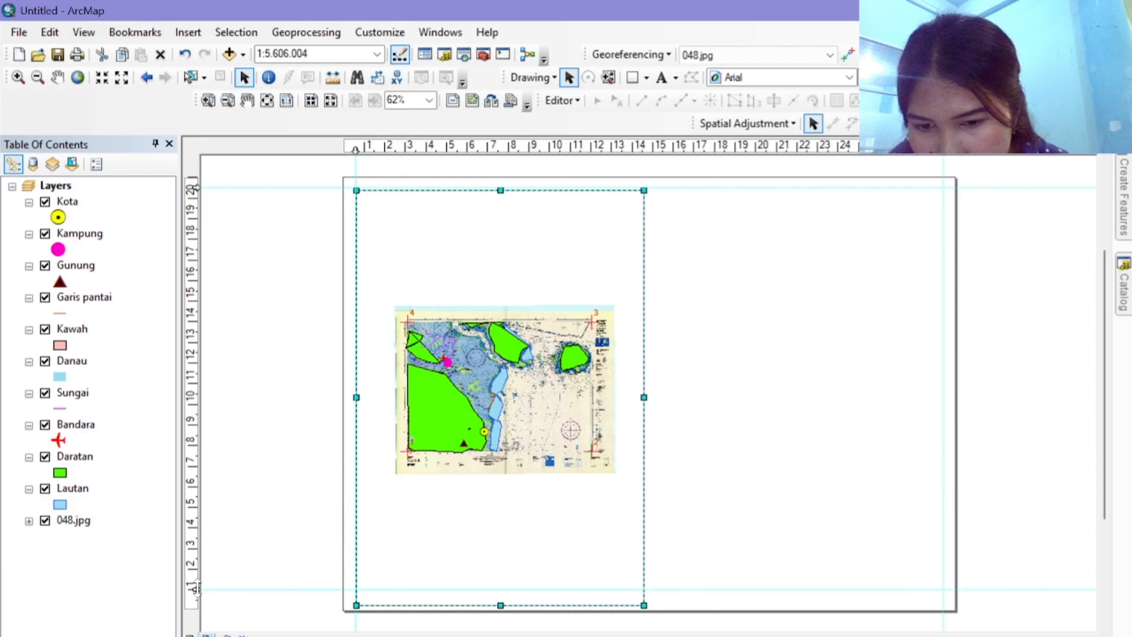
click(196, 602)
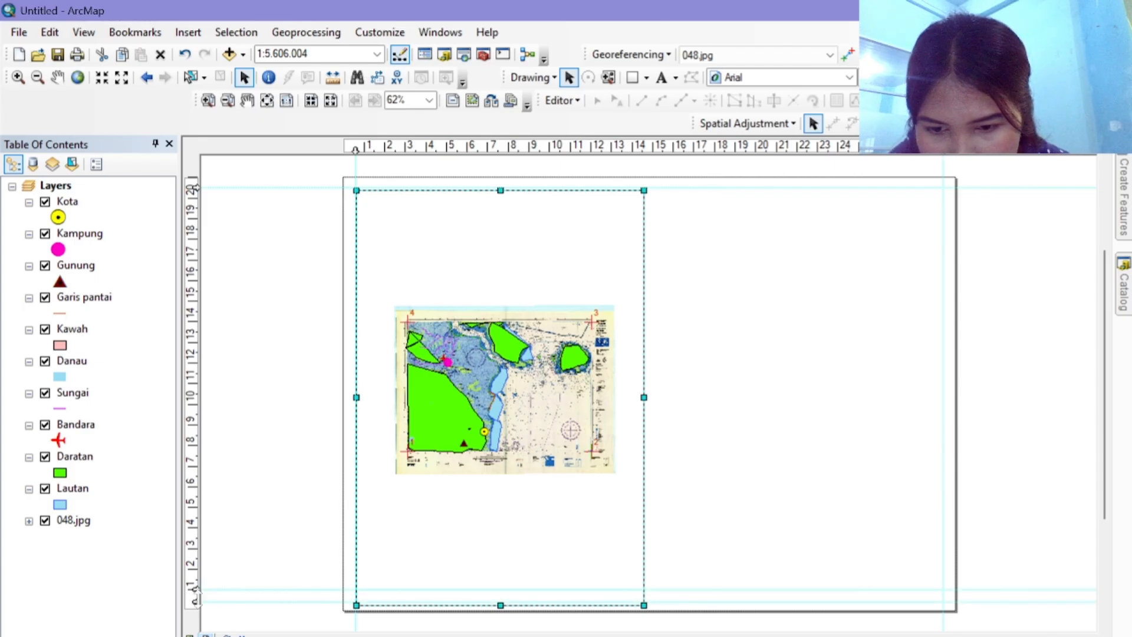
click(366, 148)
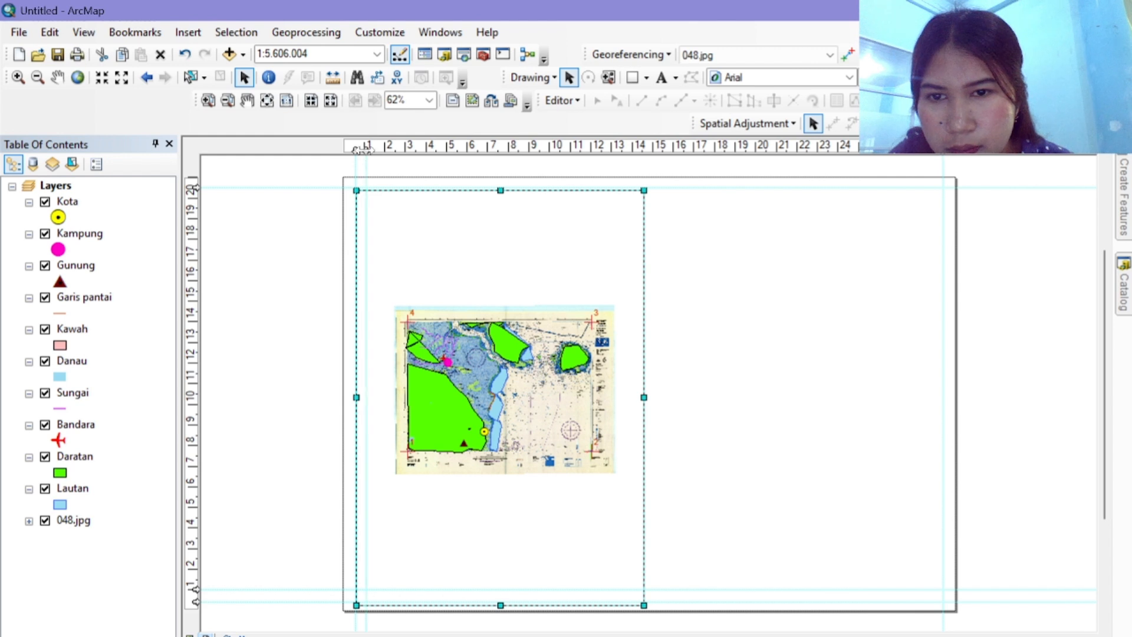
click(197, 195)
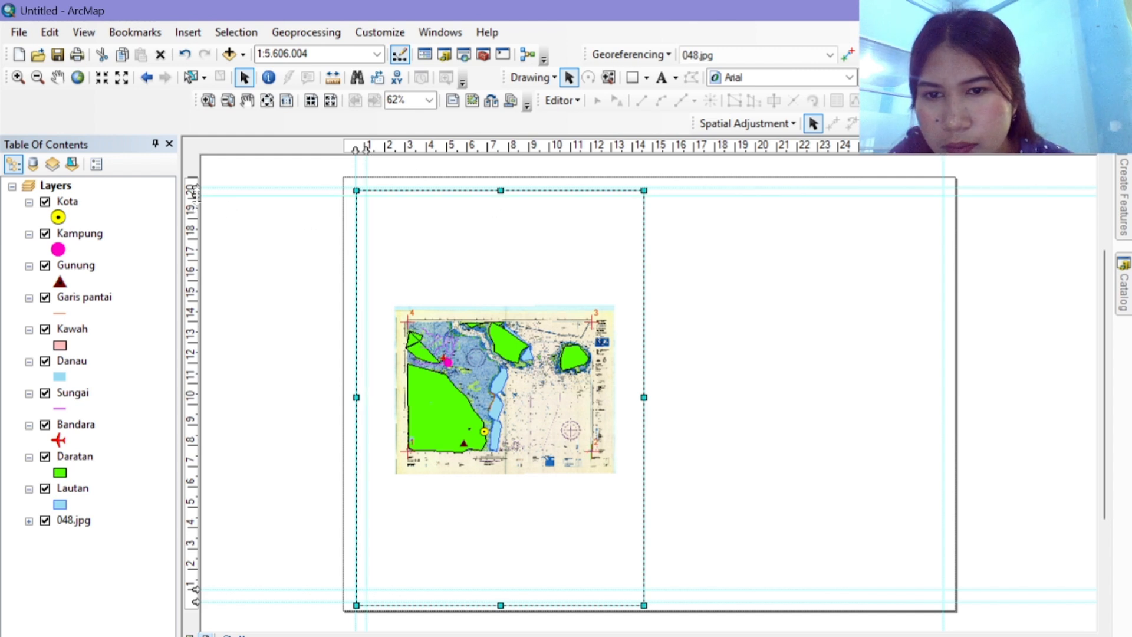
click(931, 153)
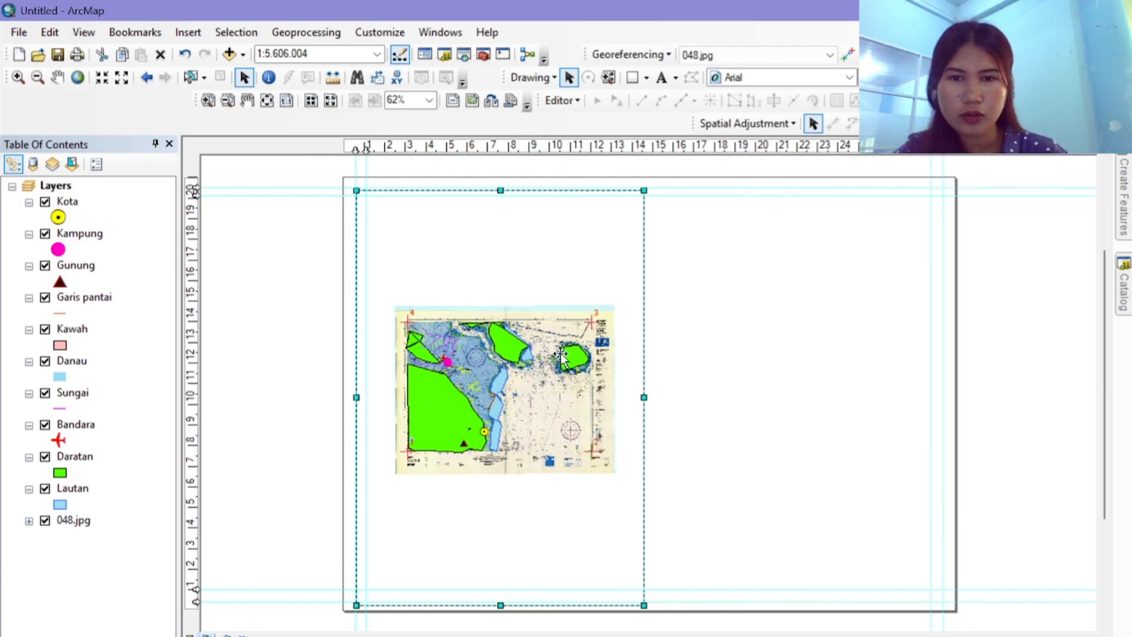
drag(489, 369, 493, 375)
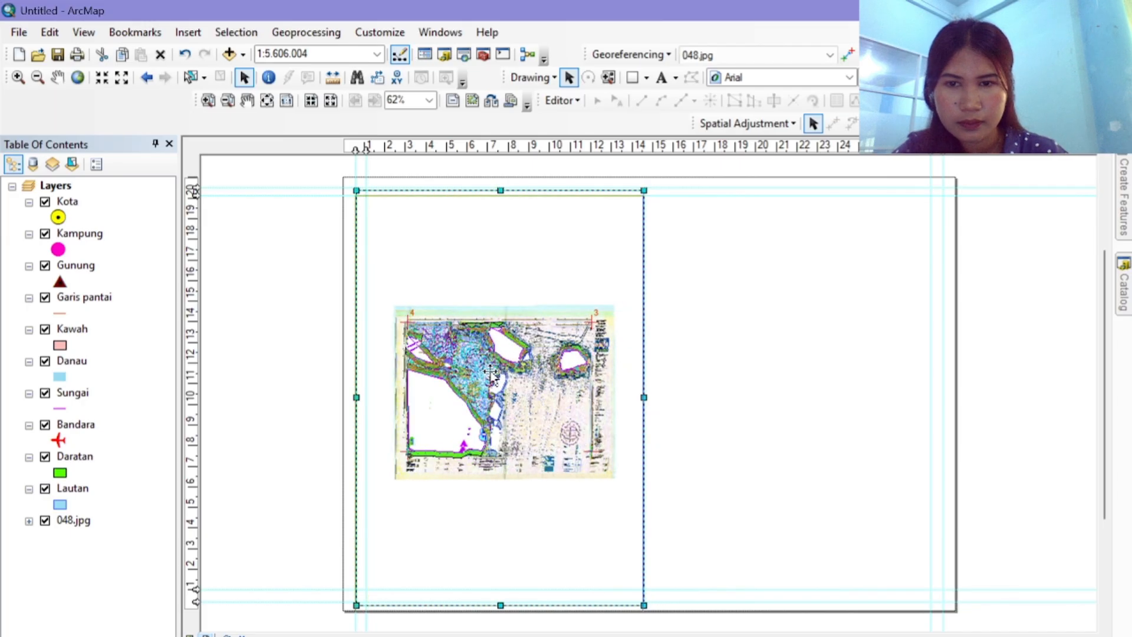
Step: Draw a rectangle on the layout and stretch it to cover the whole page out to its edges
click(635, 82)
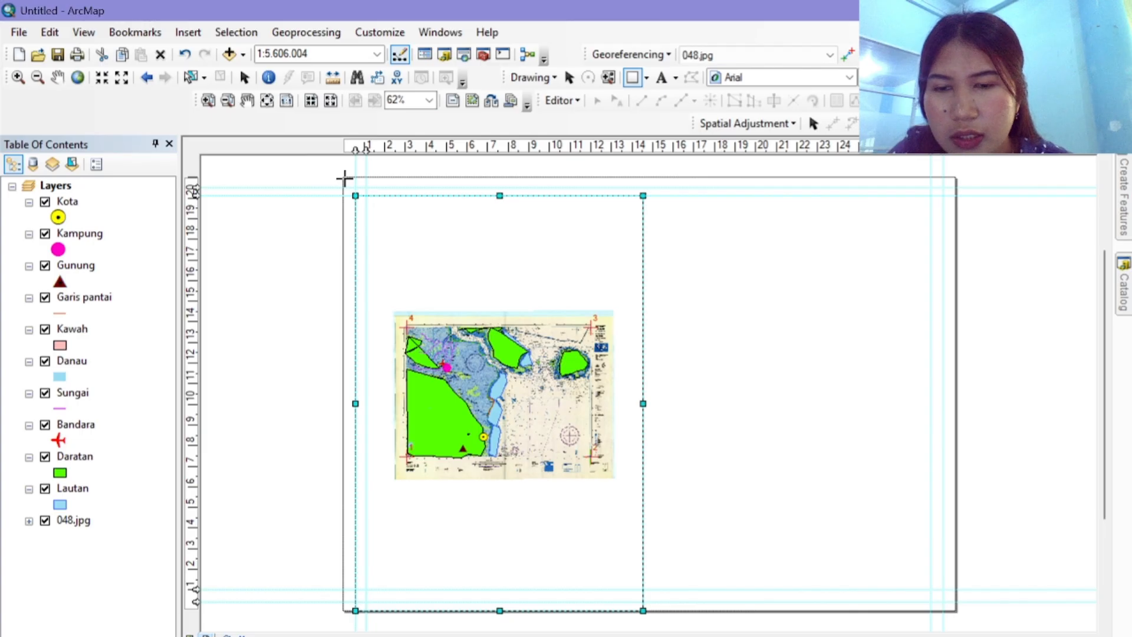
drag(345, 187, 382, 200)
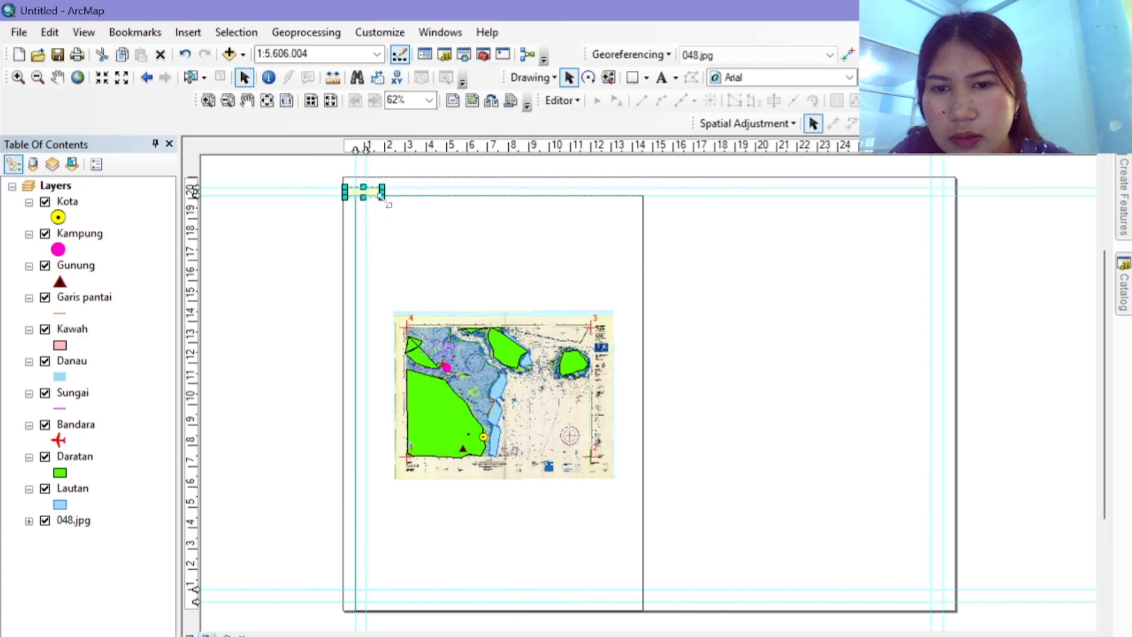
drag(382, 199, 957, 618)
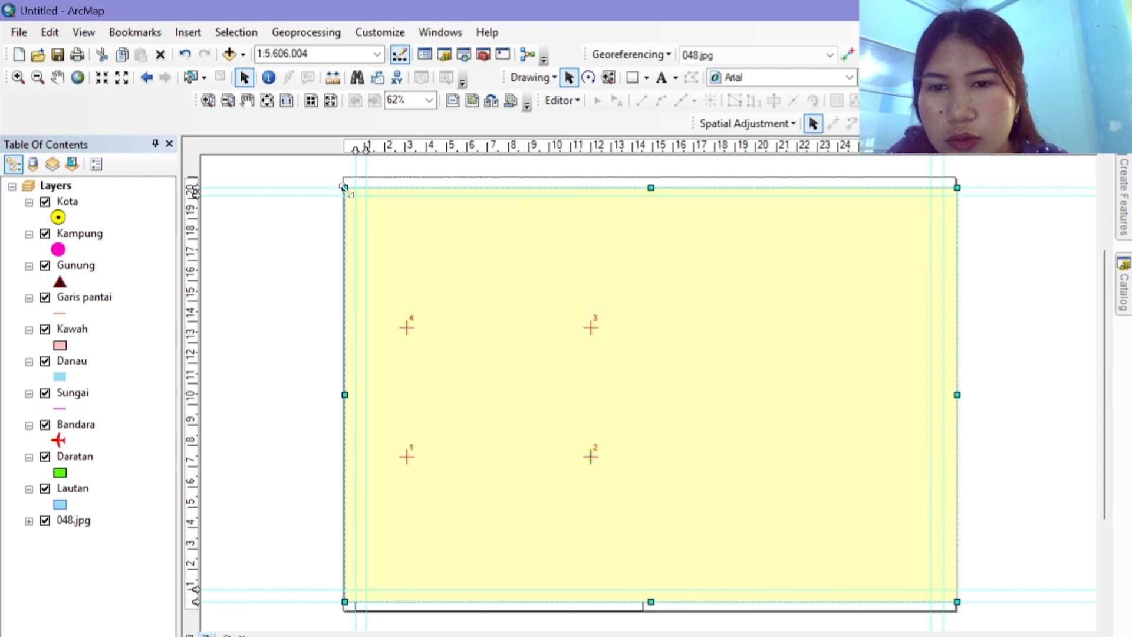
drag(345, 188, 341, 176)
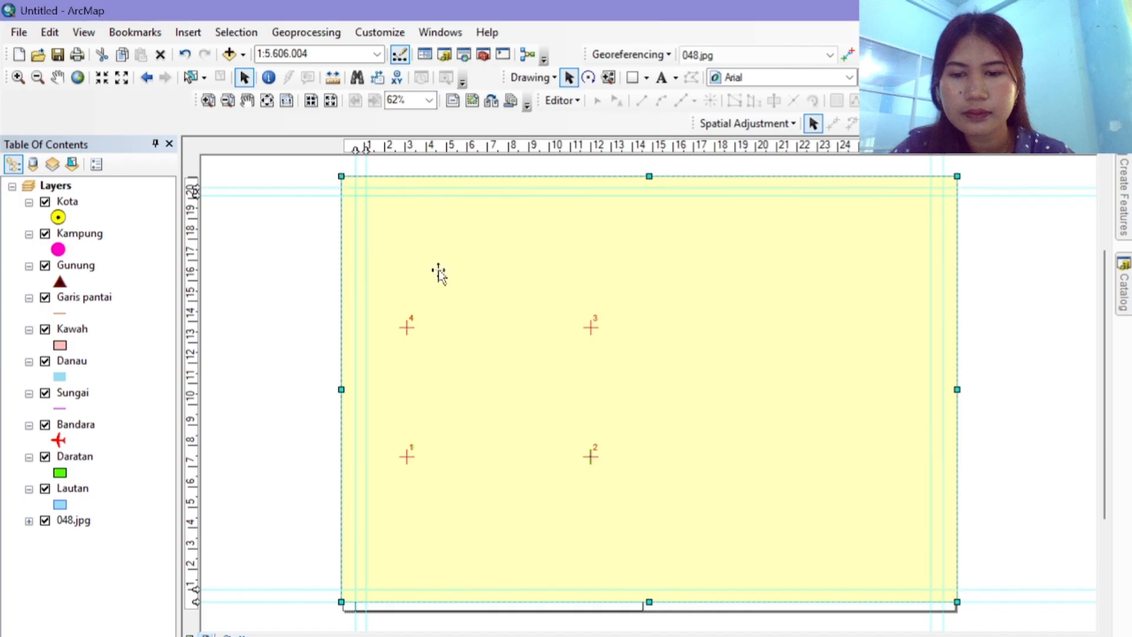
drag(648, 599, 650, 609)
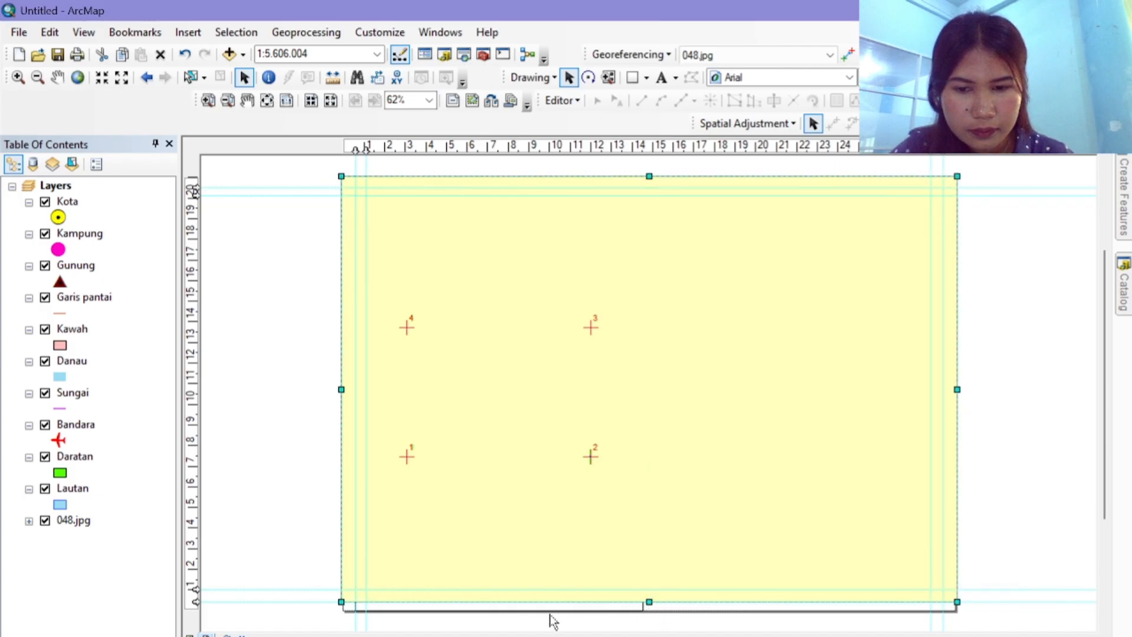
drag(340, 600, 340, 614)
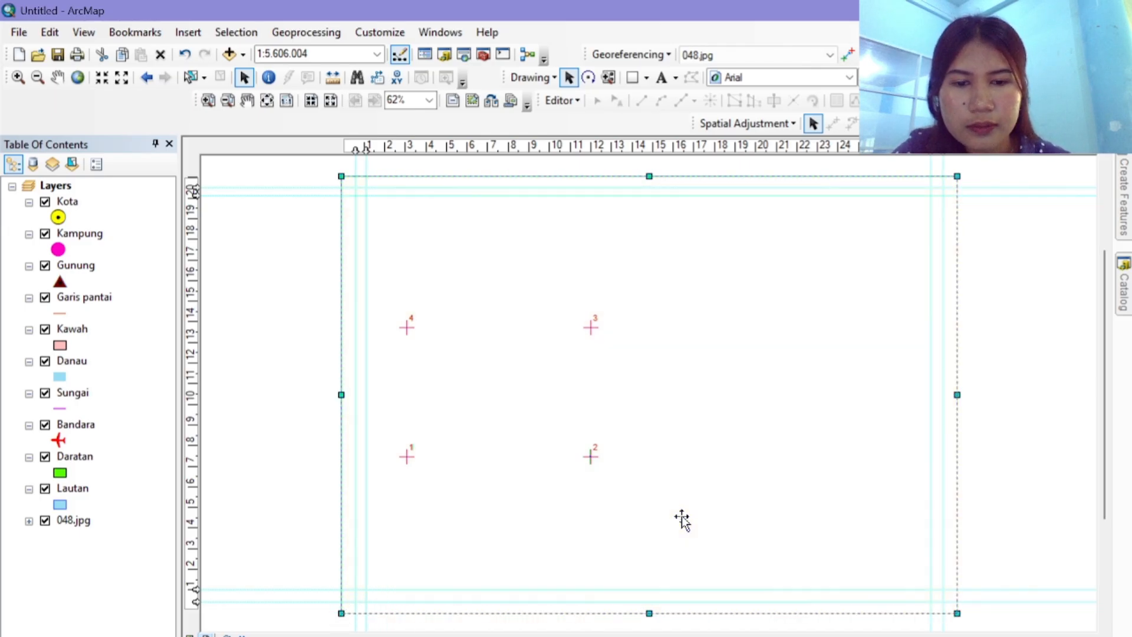
Step: Give the page-sized rectangle no fill color and a black outline
right_click(681, 519)
click(760, 506)
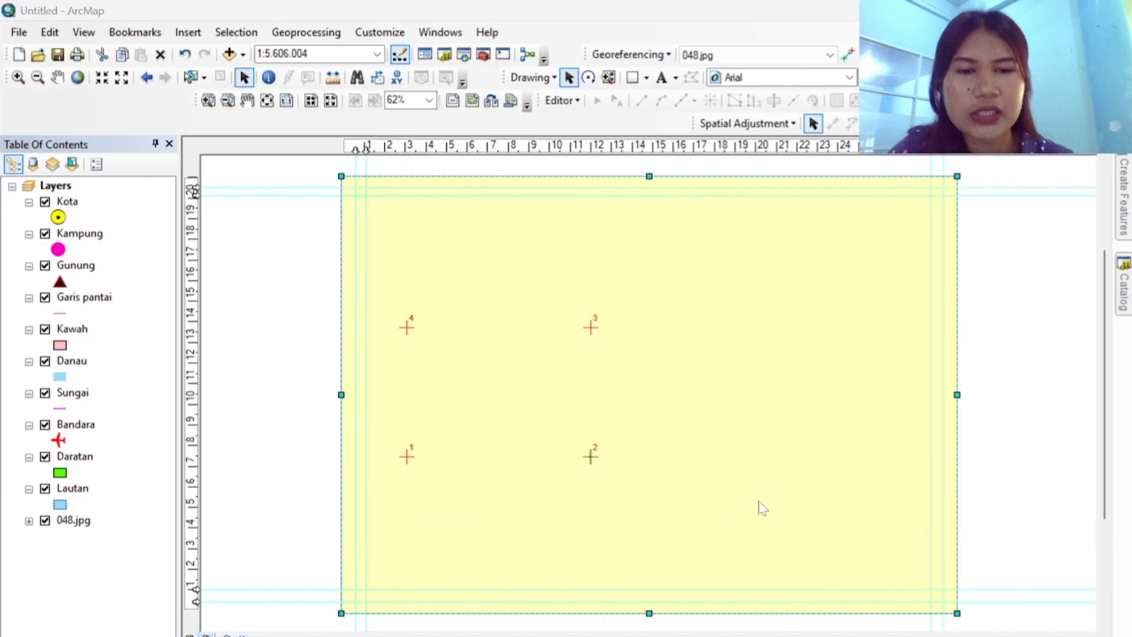
click(515, 263)
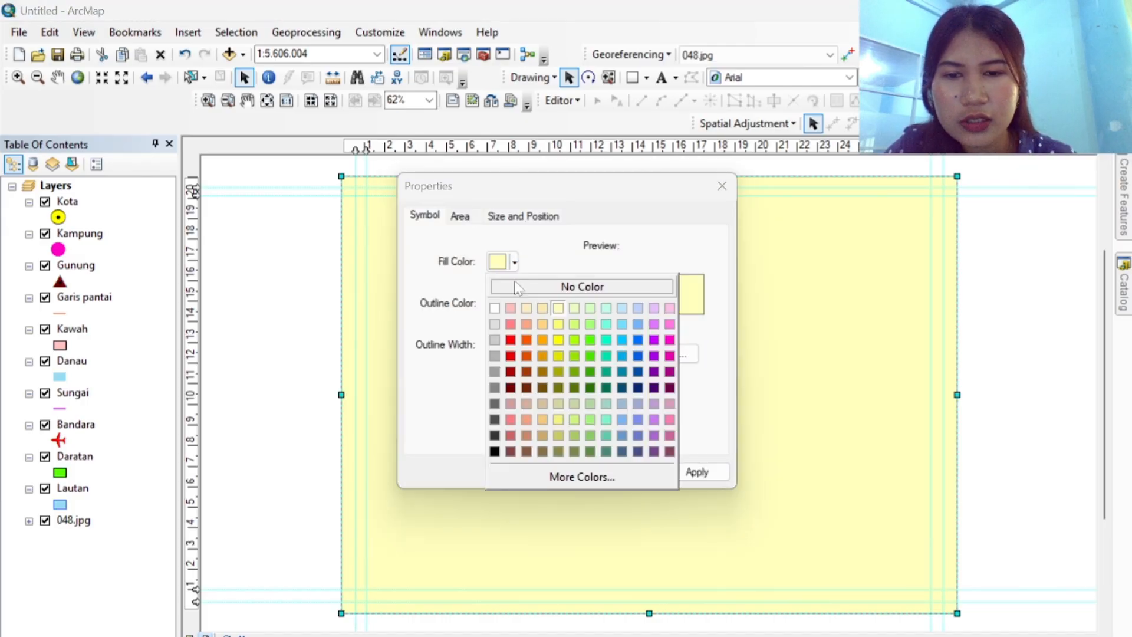
click(523, 287)
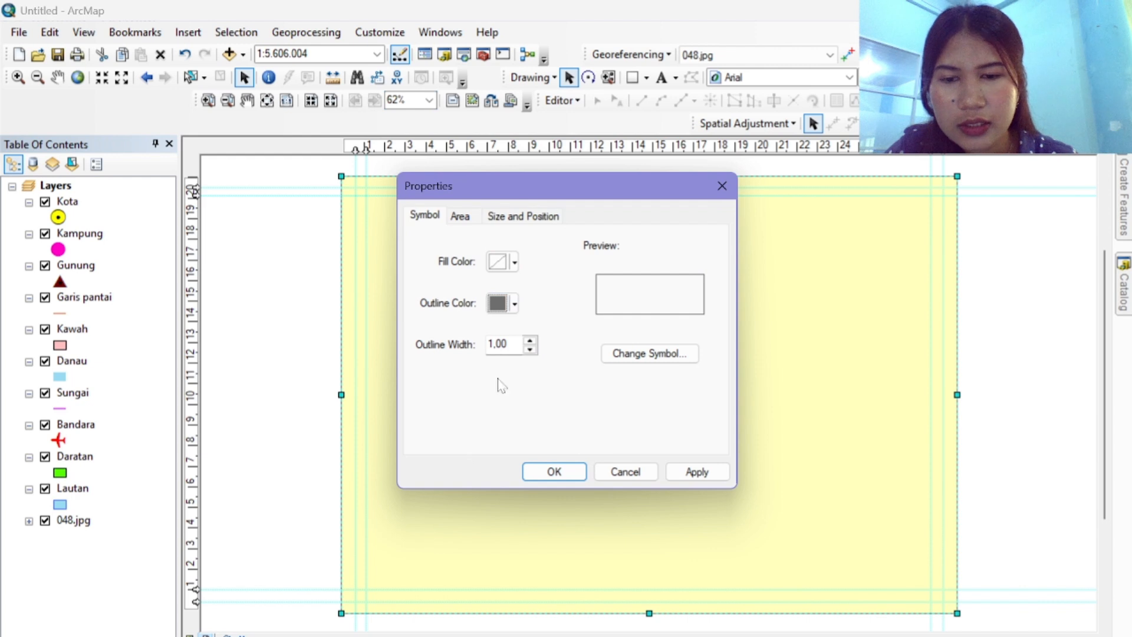
click(515, 305)
click(514, 303)
click(514, 304)
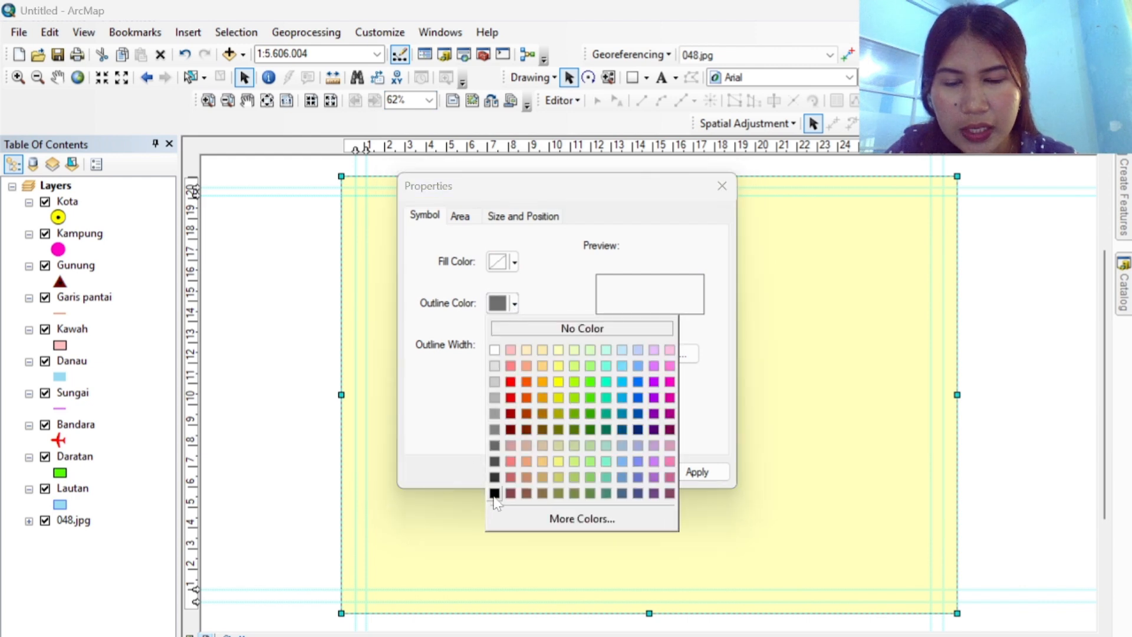
click(494, 493)
click(552, 471)
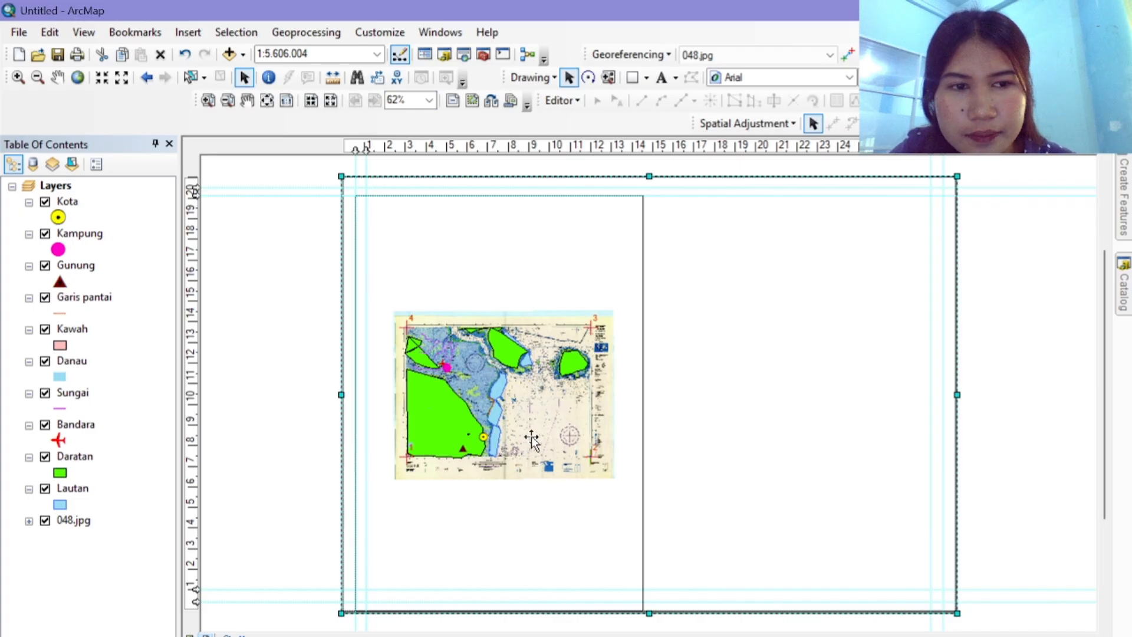
Step: Move the data frame up about 1 cm so its lower edge meets the inner bottom guide
drag(548, 422, 547, 401)
click(547, 401)
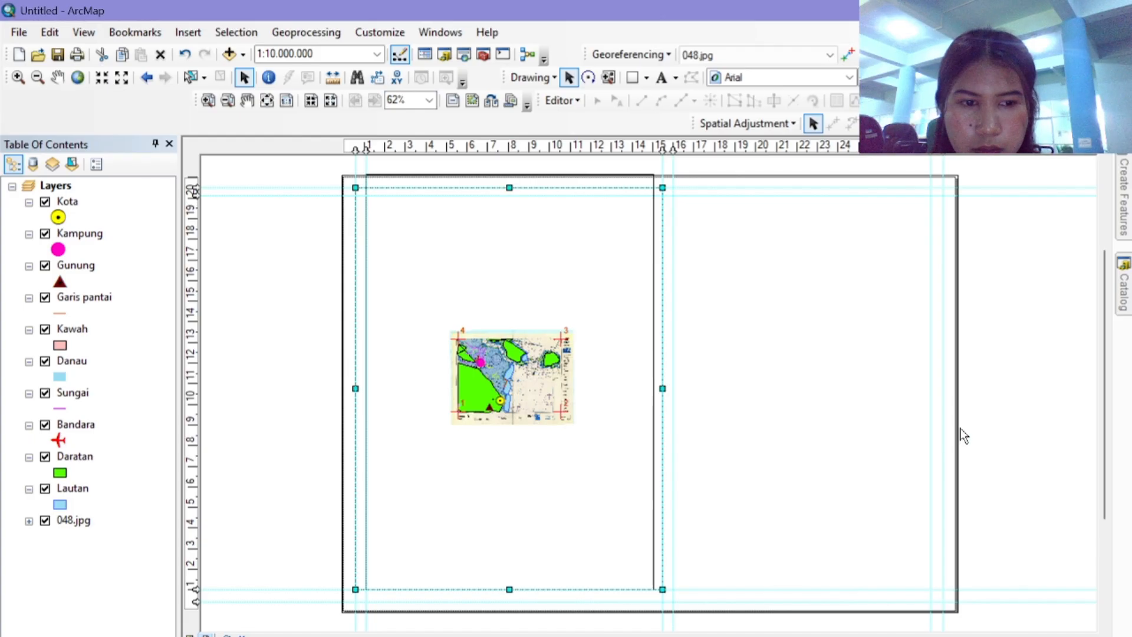
click(961, 430)
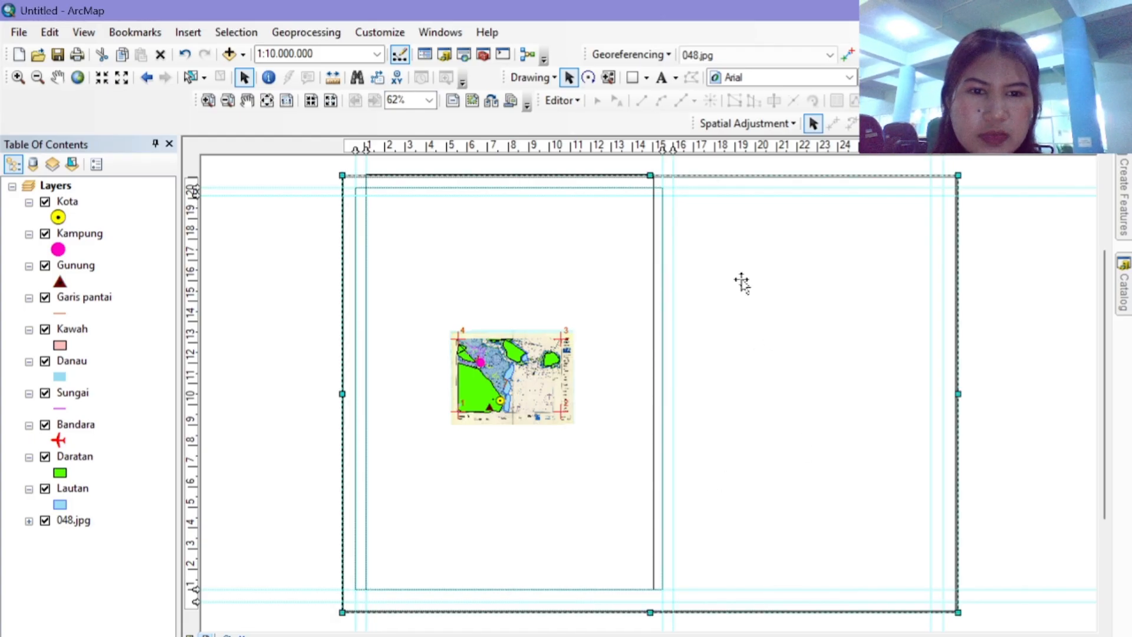
Step: Draw a rectangle about 13 by 2.5 cm across the top of the page's right half, with no fill and a black outline
click(636, 79)
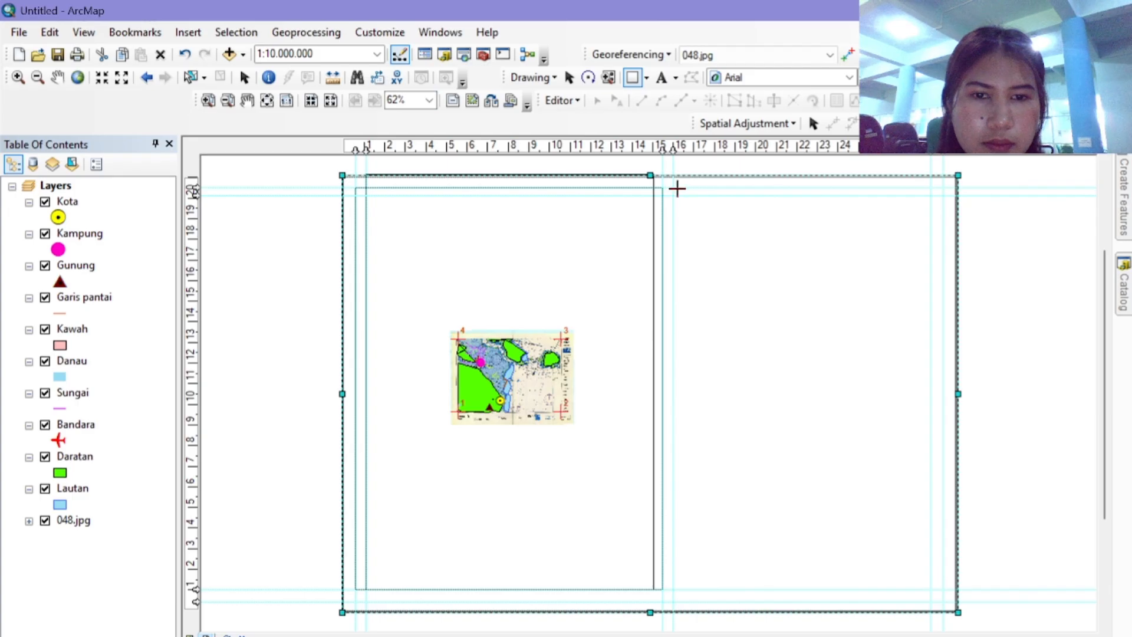
drag(674, 188, 942, 239)
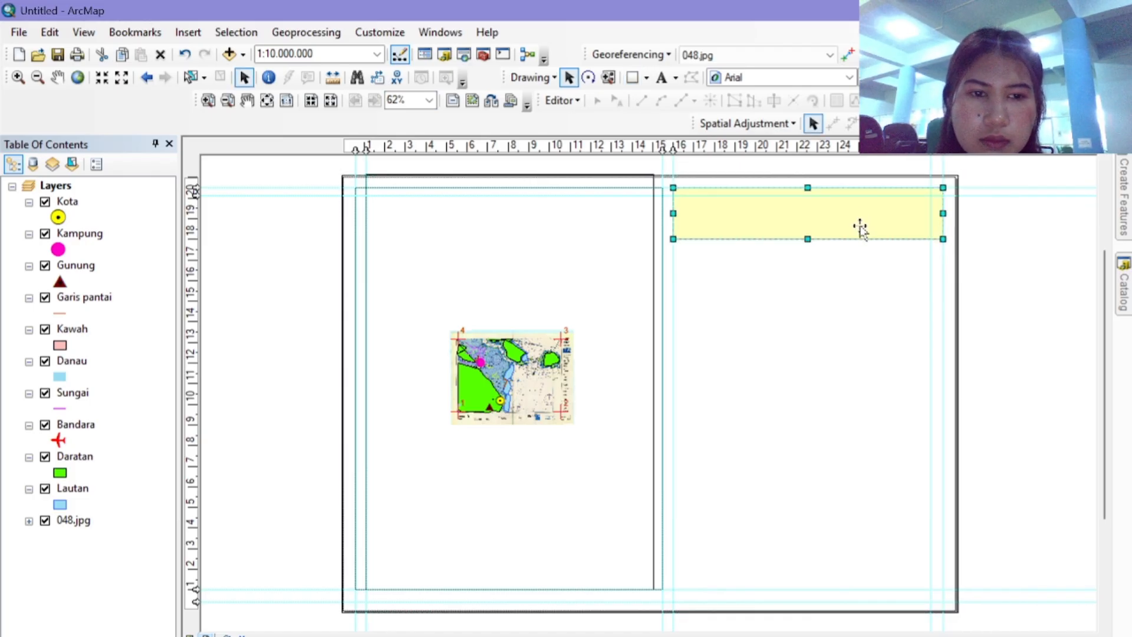
right_click(862, 229)
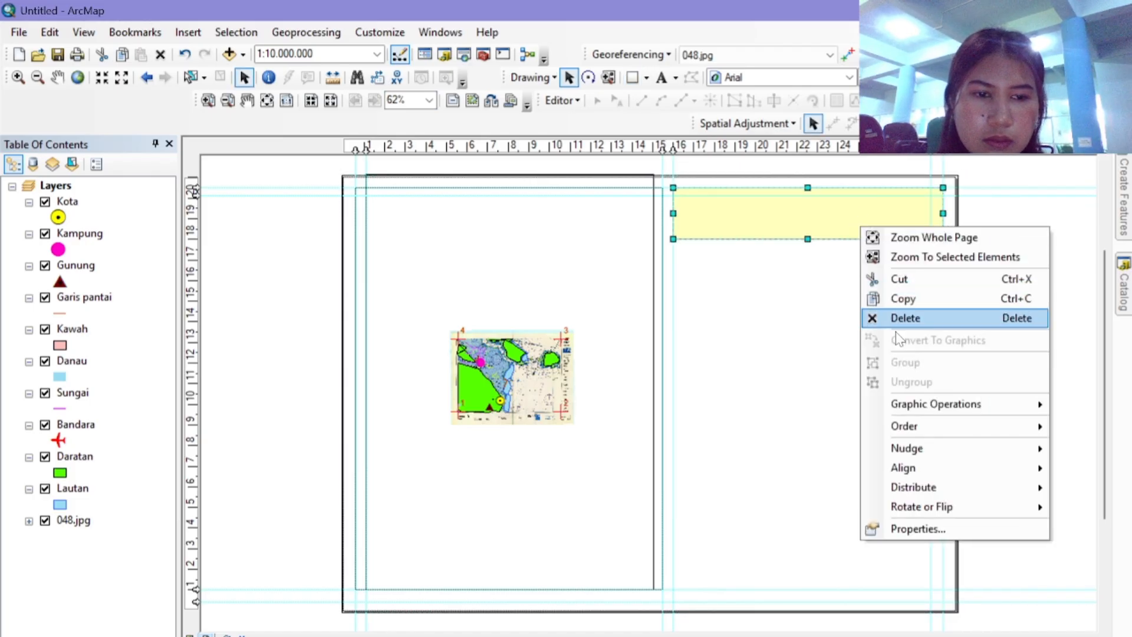
click(927, 529)
click(514, 262)
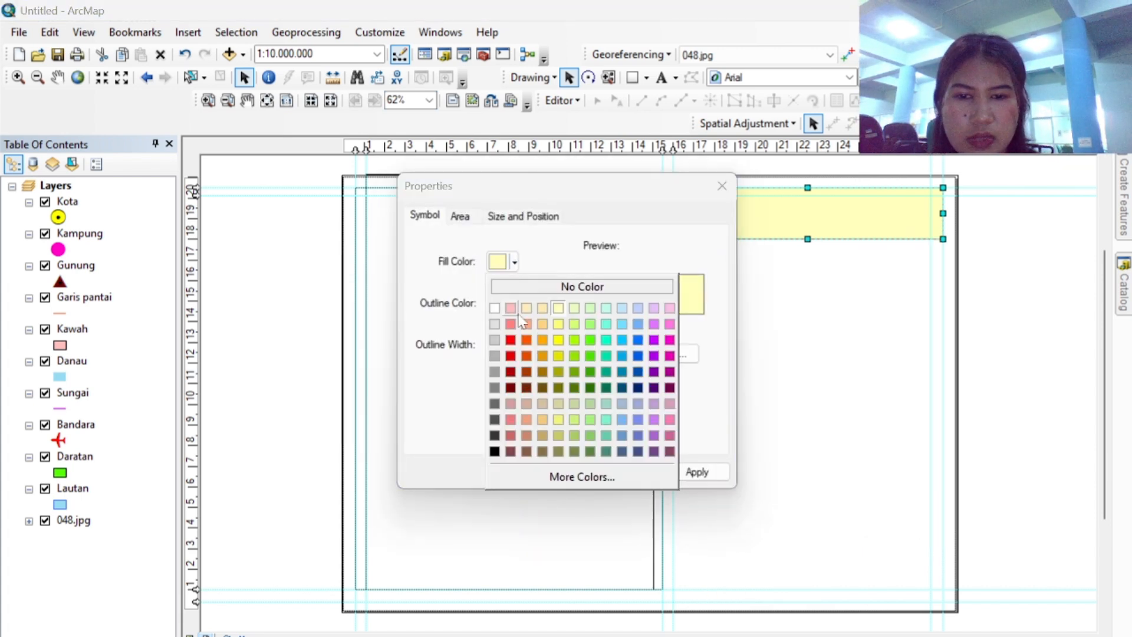
click(543, 286)
click(515, 303)
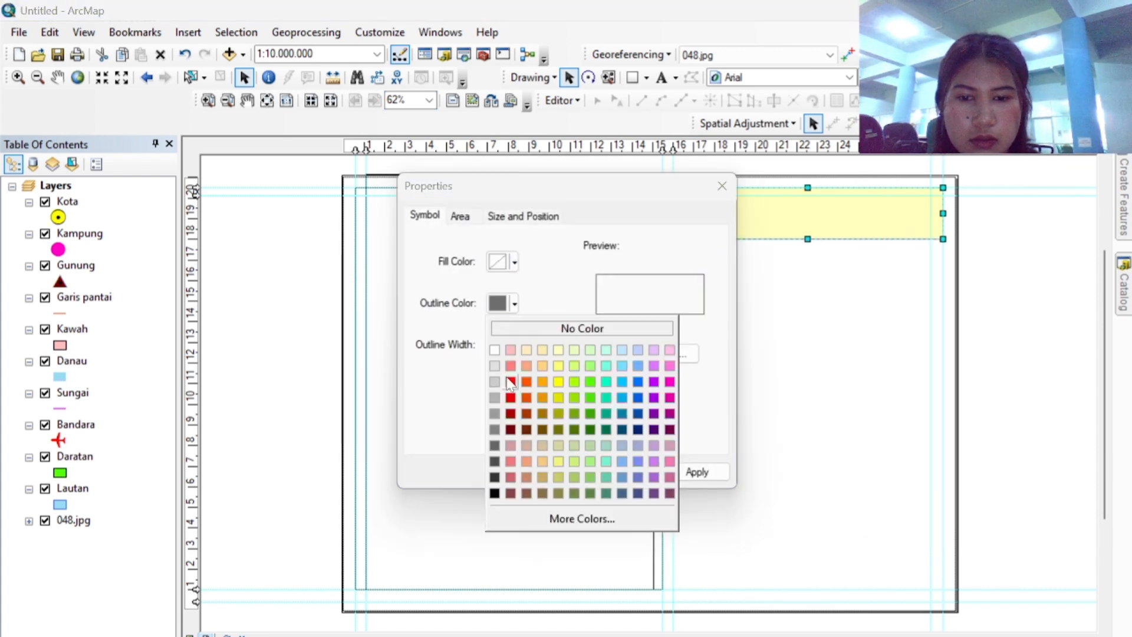
click(494, 493)
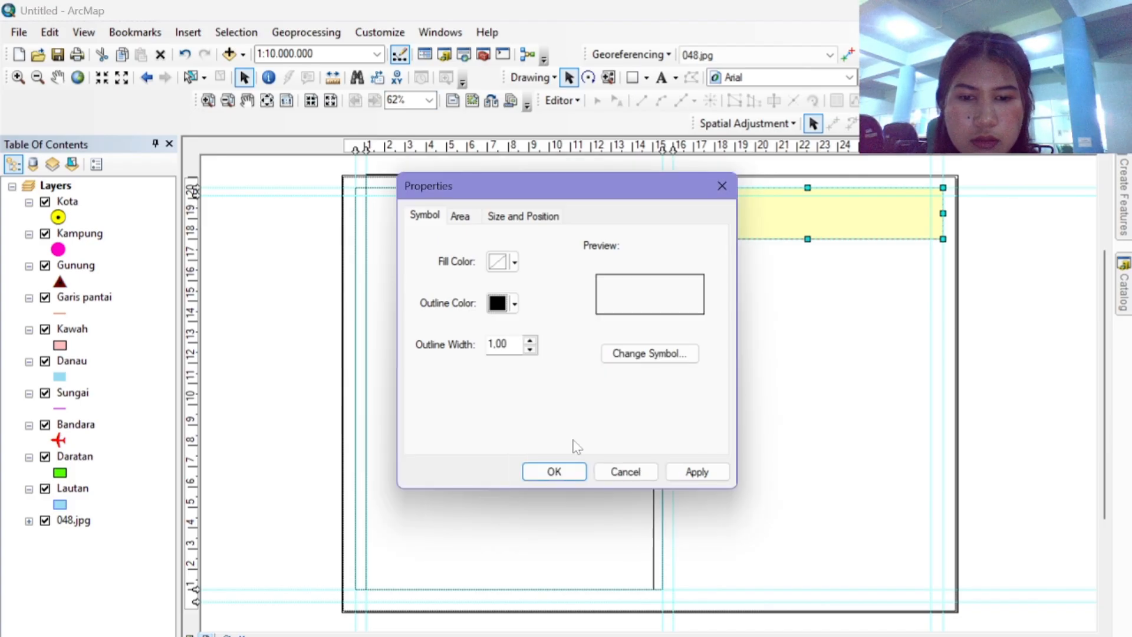
click(572, 471)
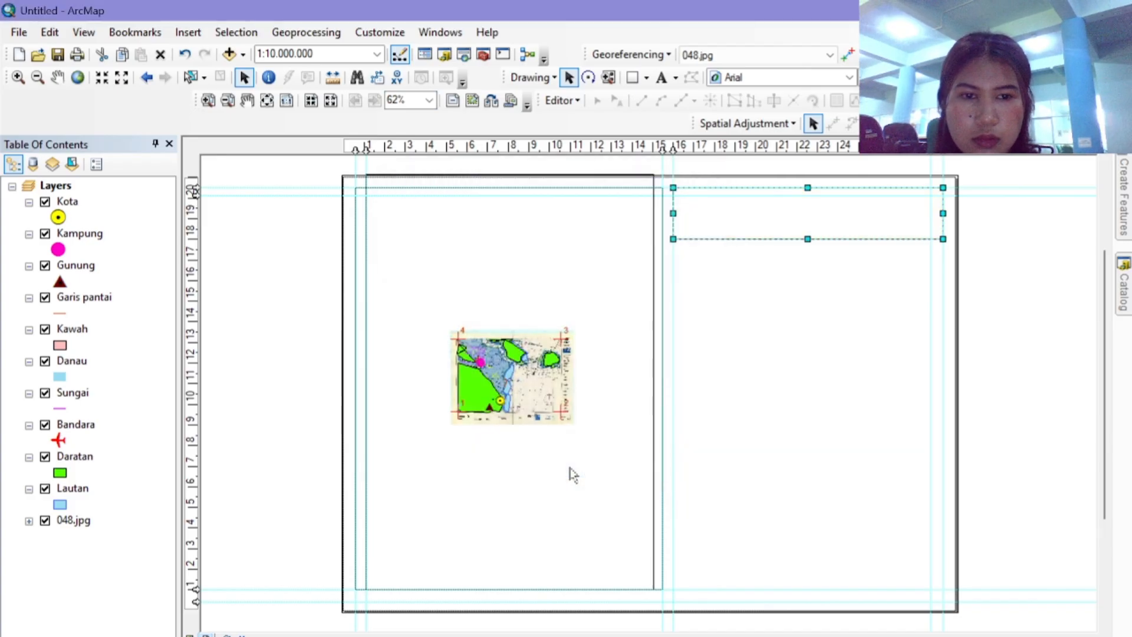
Step: Add a labeled graticule to the data frame with parallels and meridians every 5 degrees and apply it
double_click(826, 227)
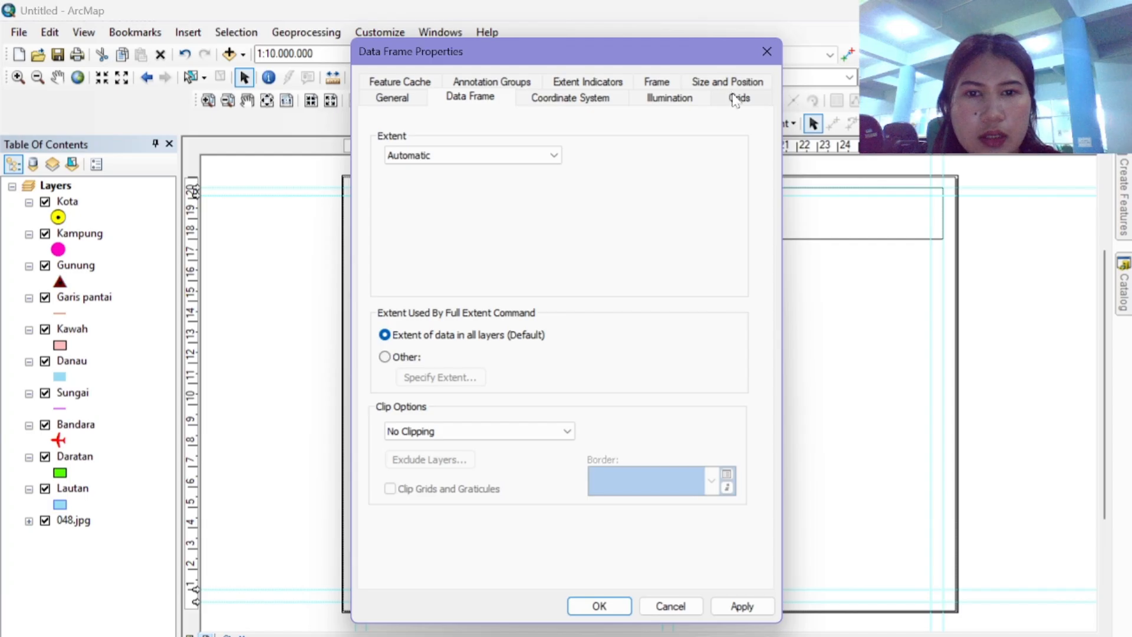
click(606, 87)
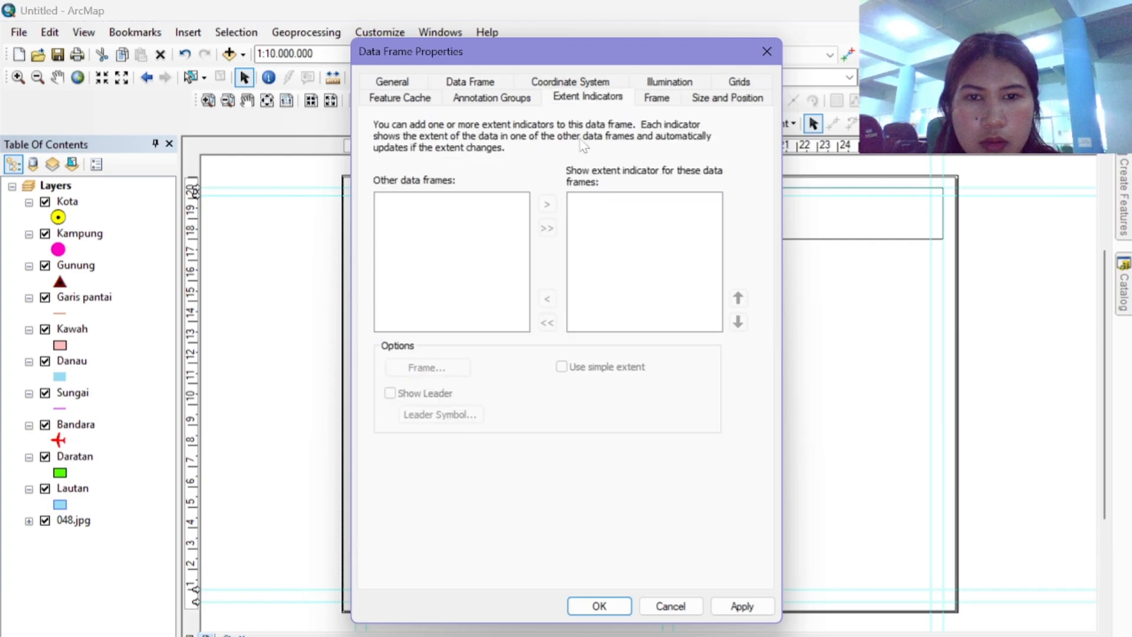
click(756, 85)
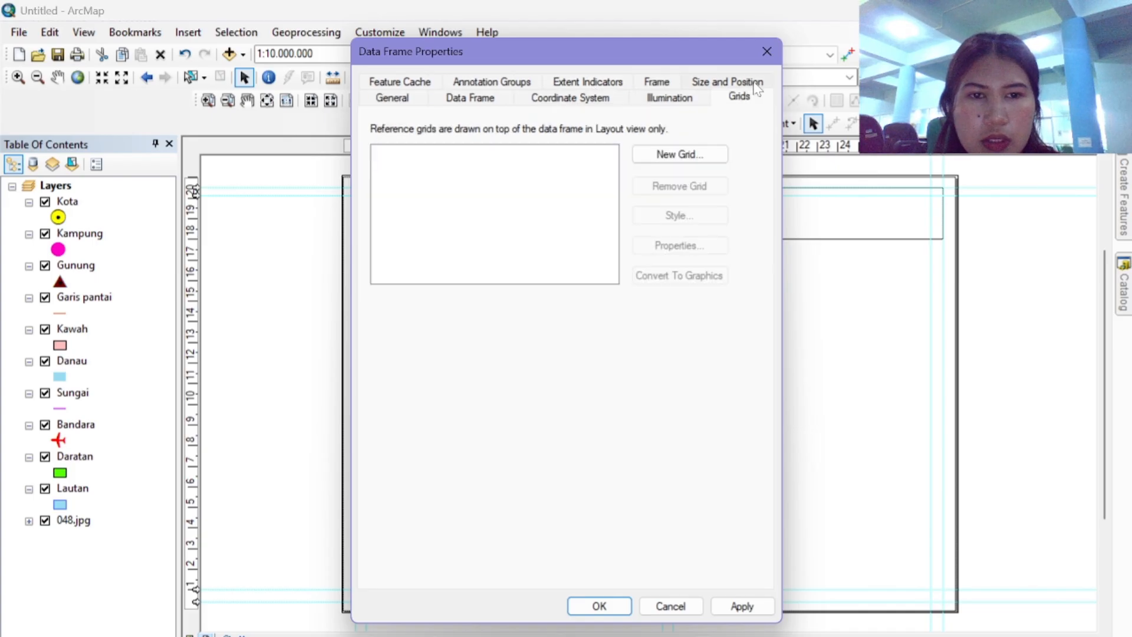
click(679, 154)
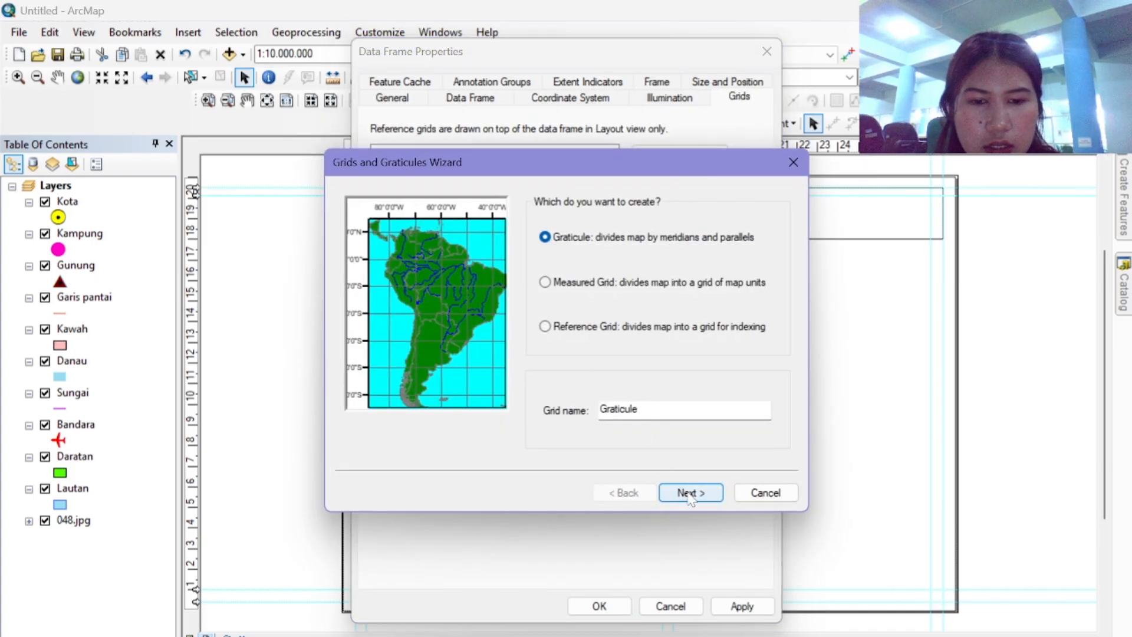
click(690, 493)
click(690, 492)
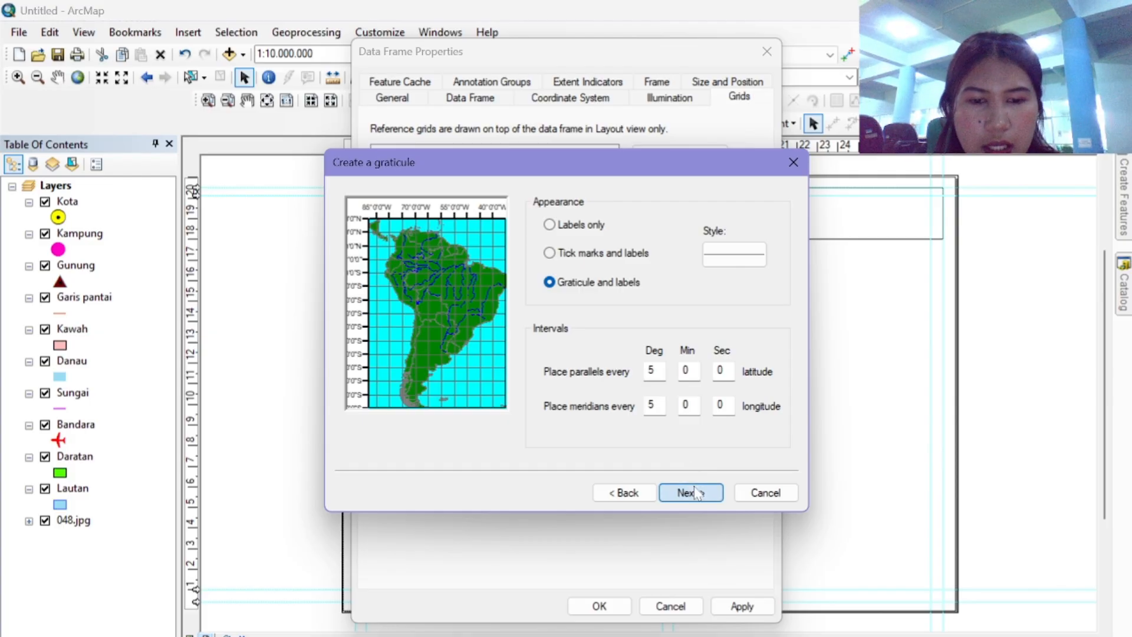
click(691, 492)
click(696, 492)
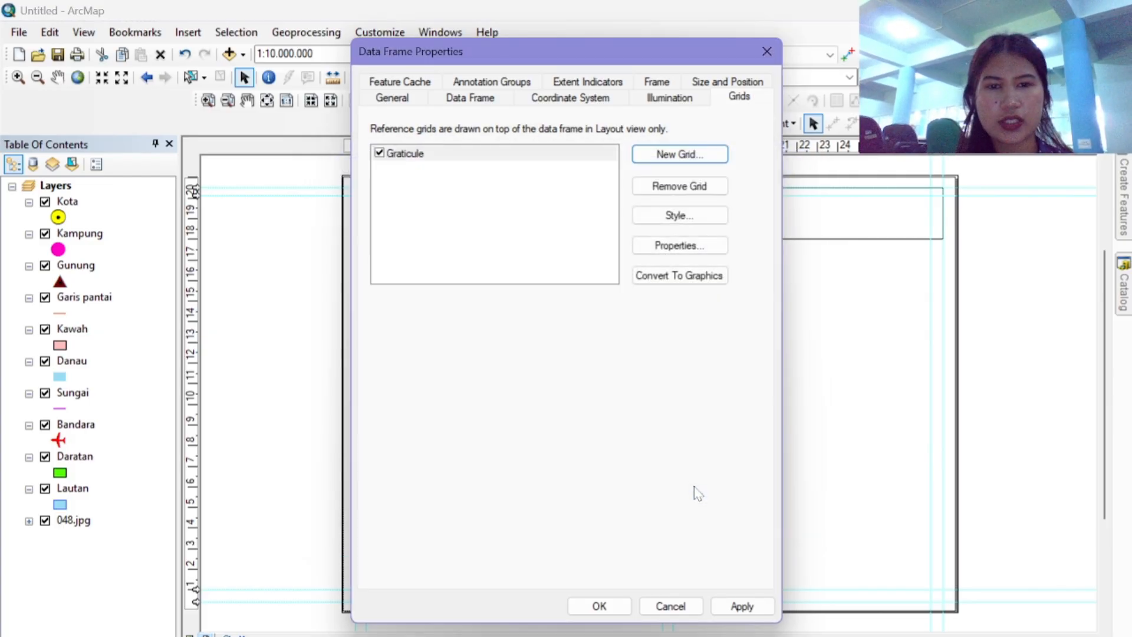
click(741, 606)
click(598, 606)
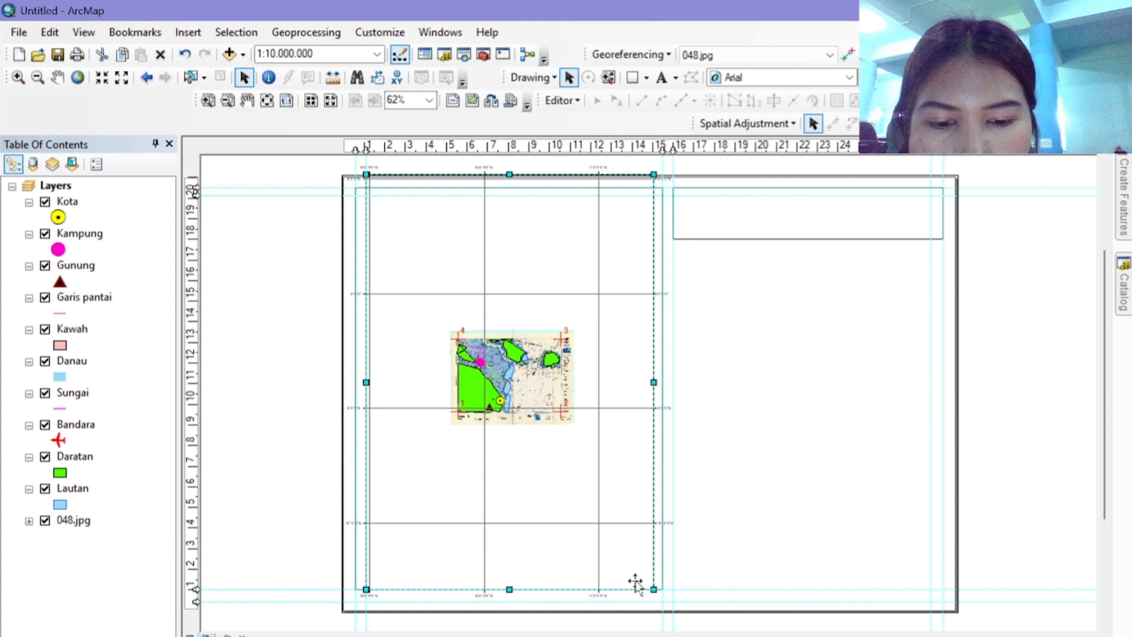
Step: Move the data frame down to the inner upper guide and raise its bottom edge to the inner lower guide
drag(637, 584, 637, 607)
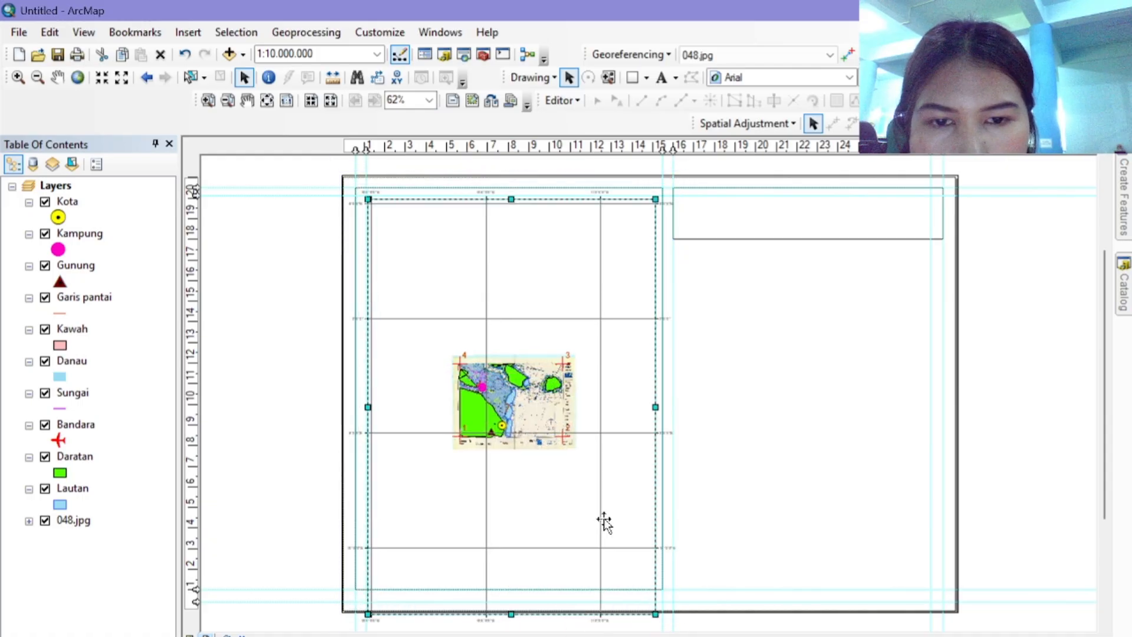
drag(1109, 500, 1109, 532)
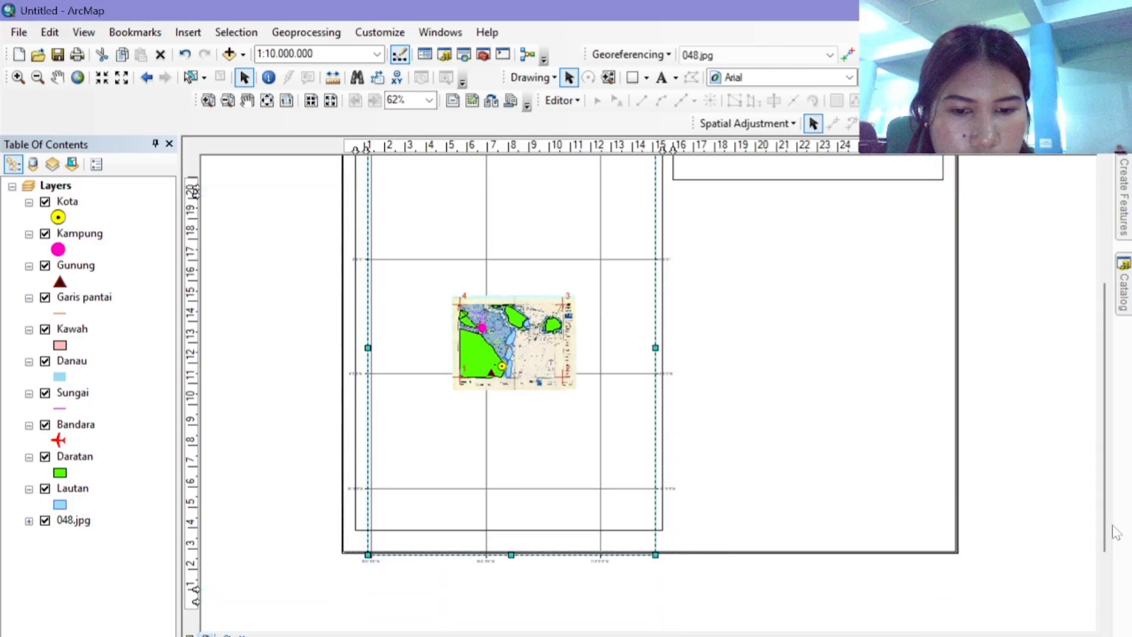
drag(511, 554, 510, 530)
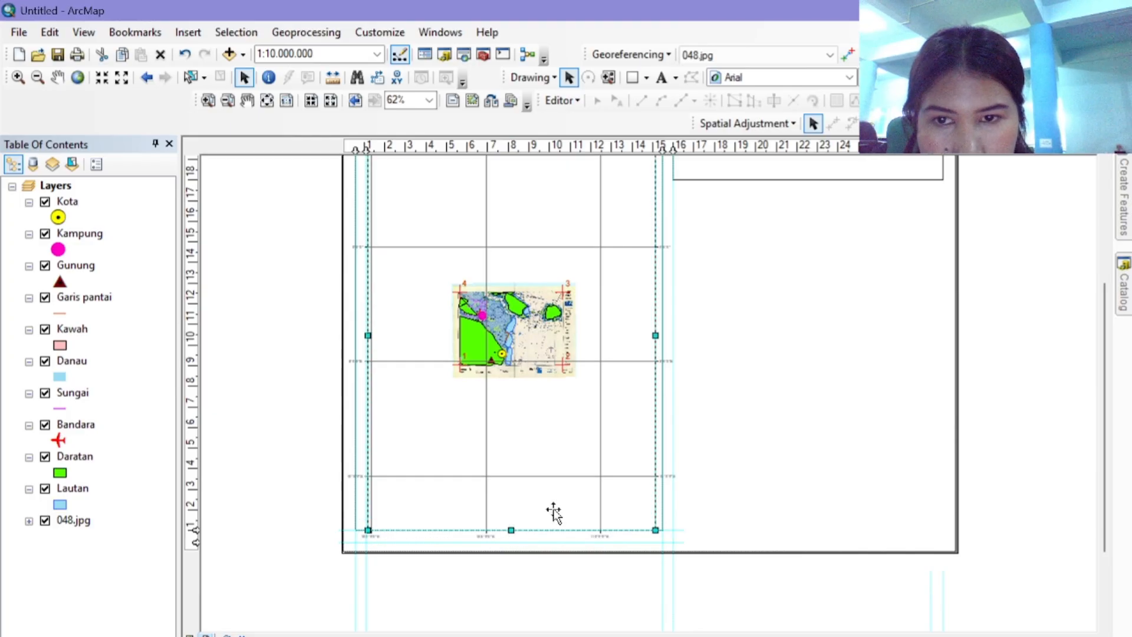
drag(1103, 373, 1101, 317)
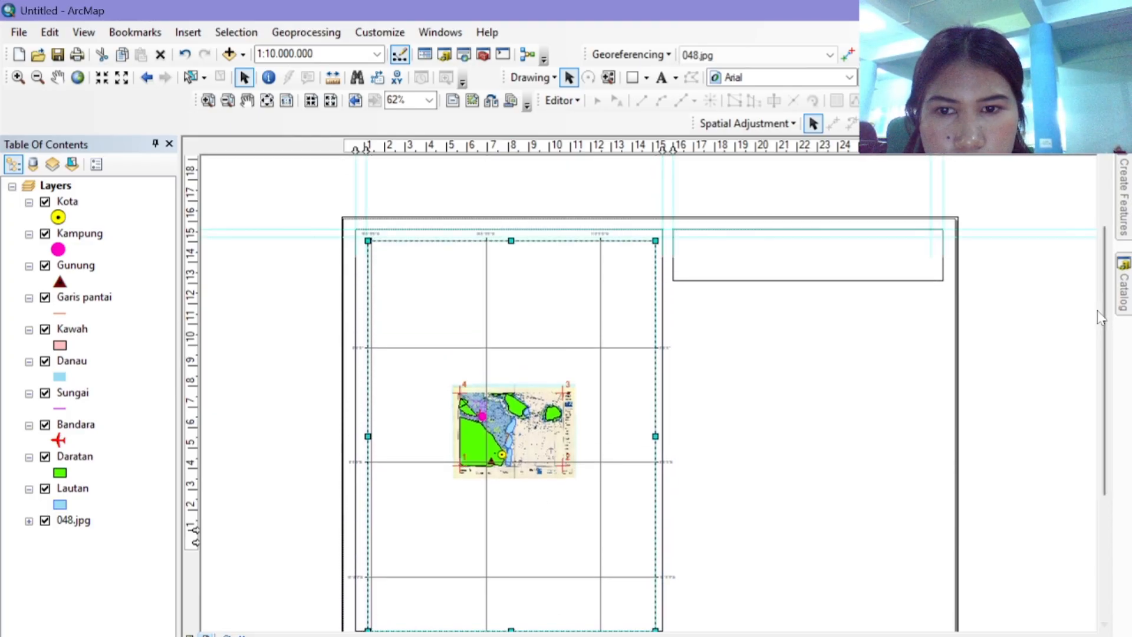
Step: Set the graticule's label offset to 3 pts and its subdivision tick size to 3 pts, and apply the change
right_click(616, 536)
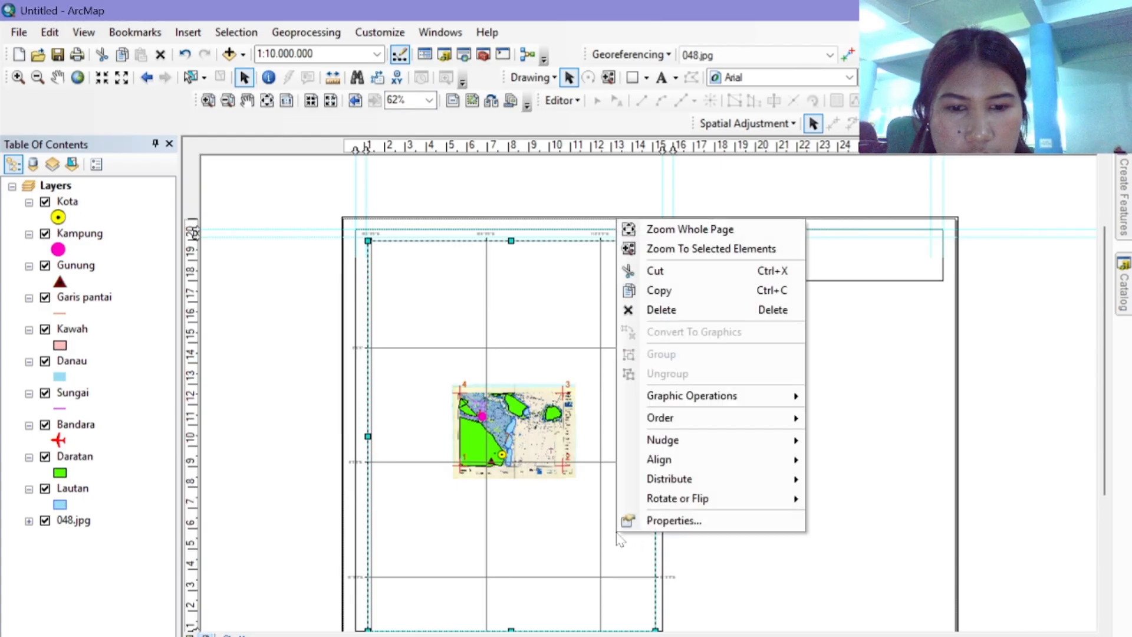
click(658, 520)
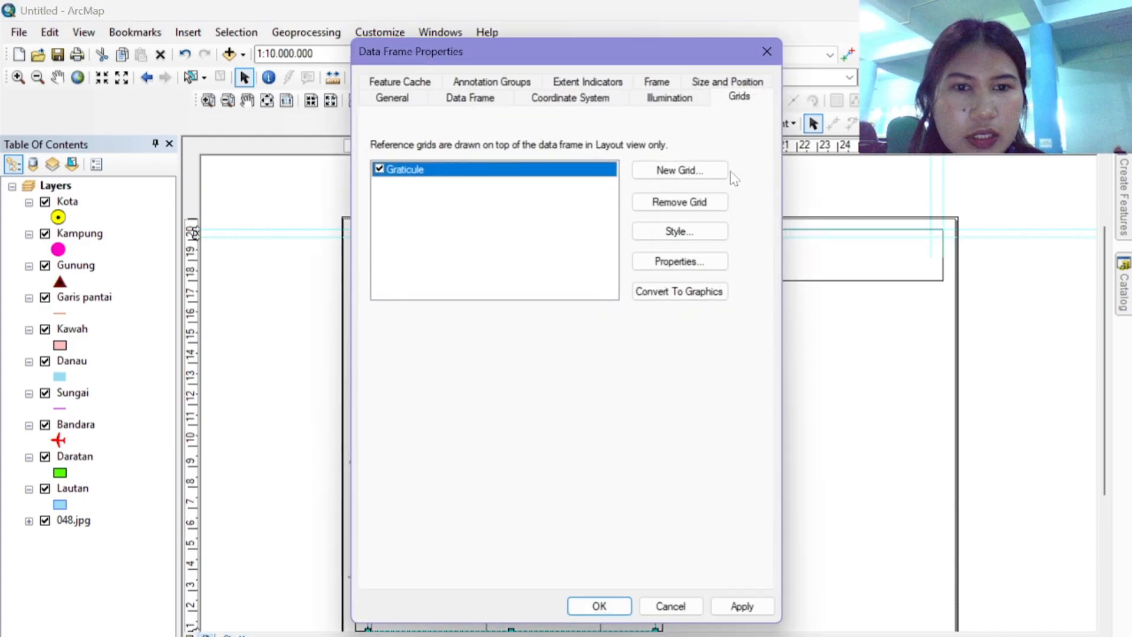
click(710, 260)
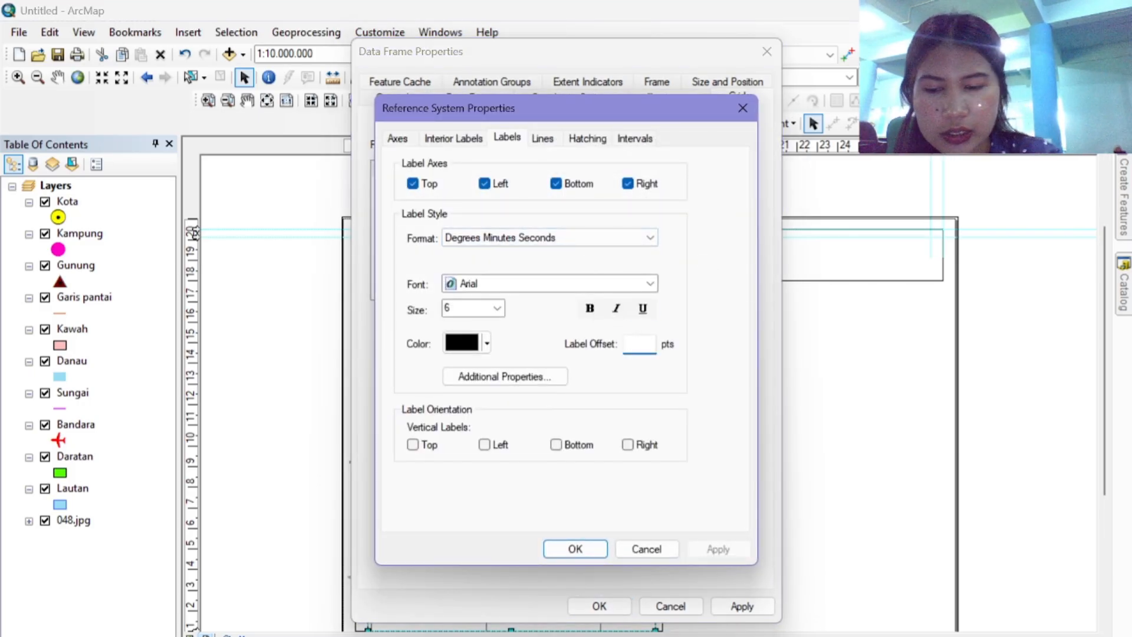
text(3)
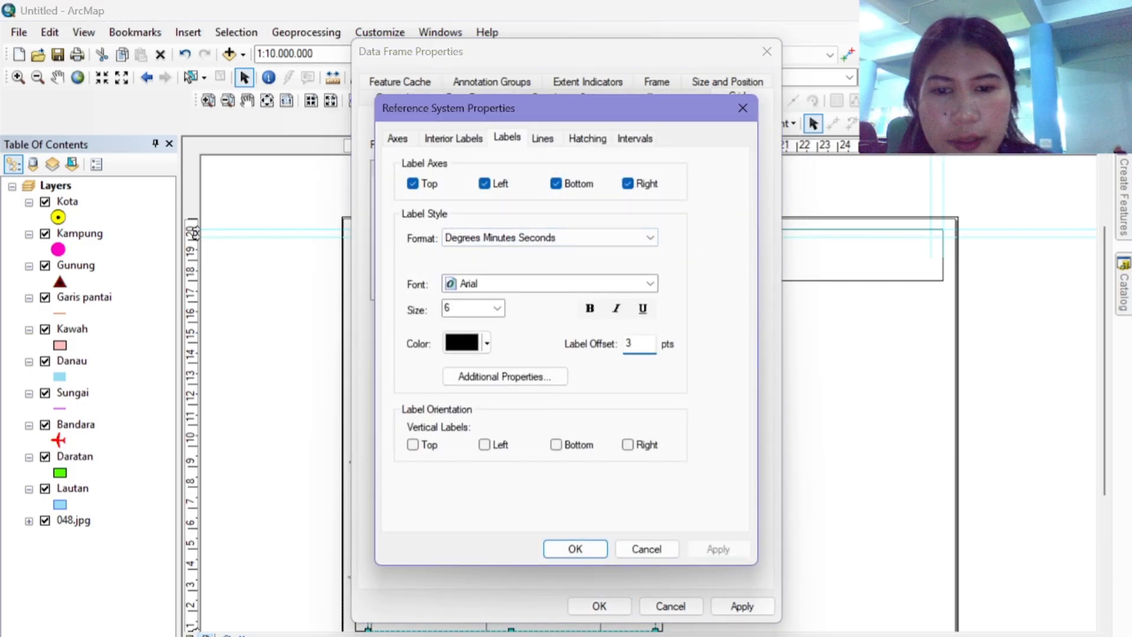
click(409, 145)
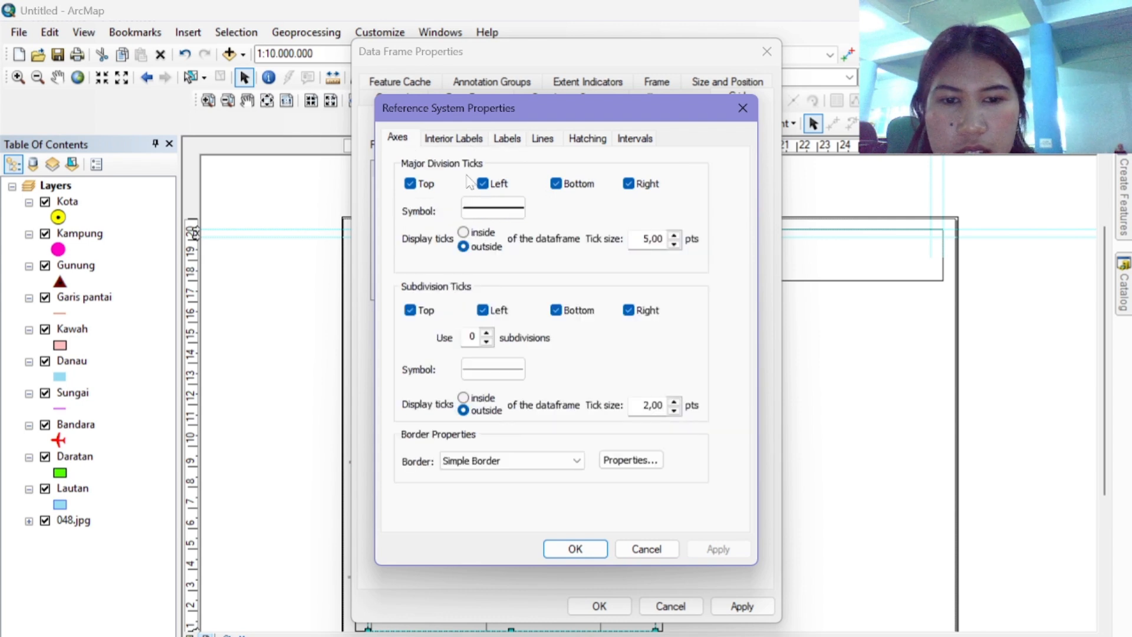
click(675, 408)
click(718, 547)
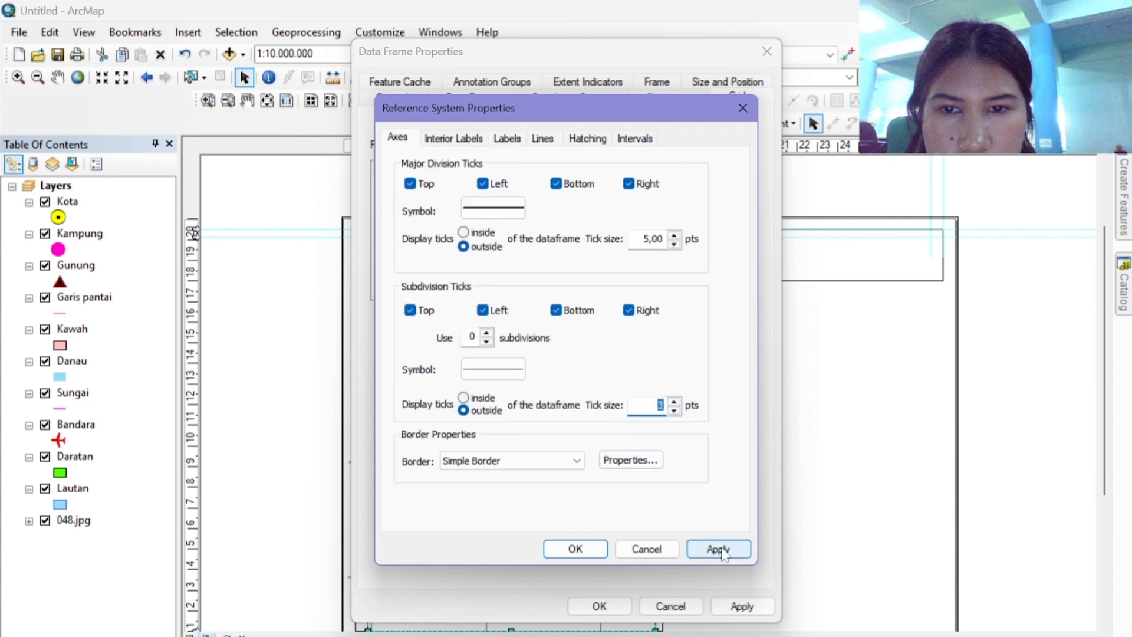
Step: Make the graticule's left and right labels vertical and apply the change to the data frame
click(500, 141)
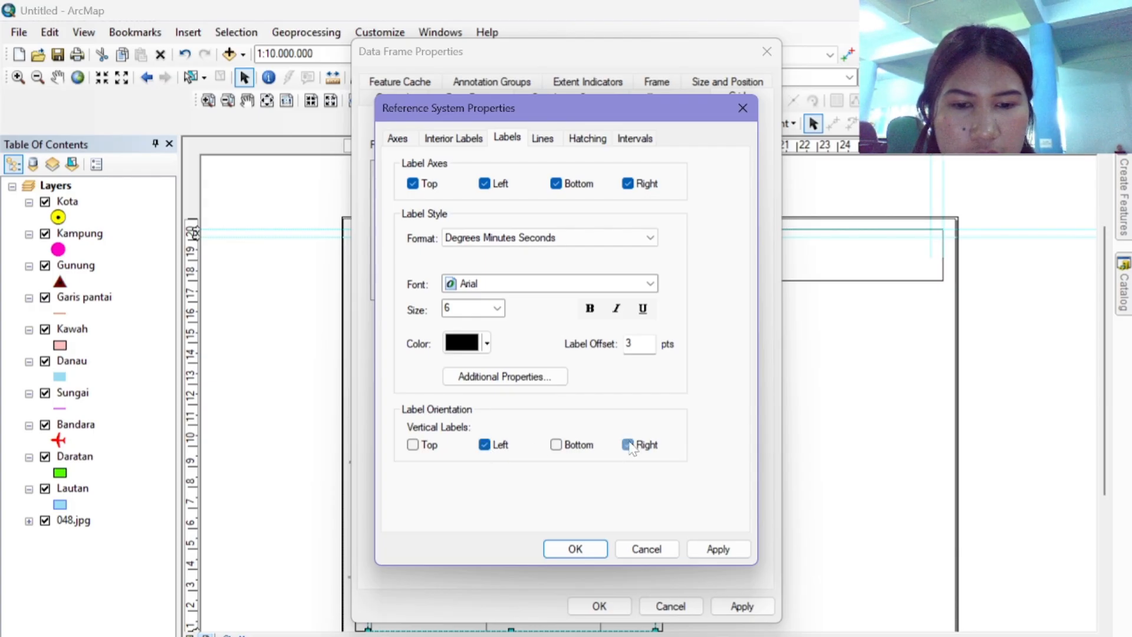
click(728, 552)
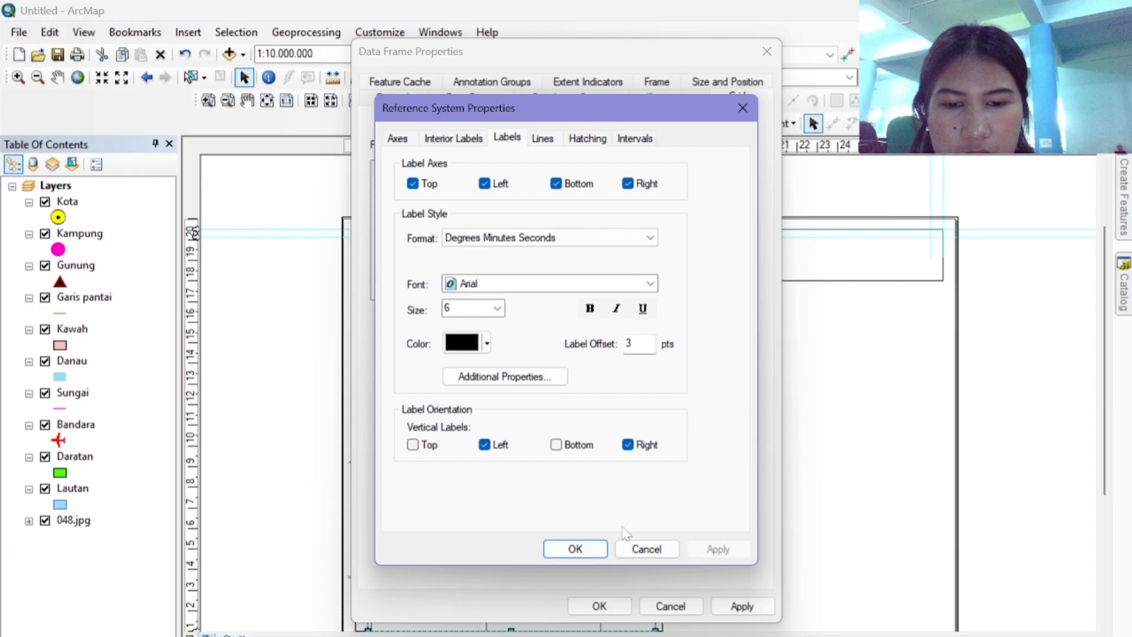
click(573, 550)
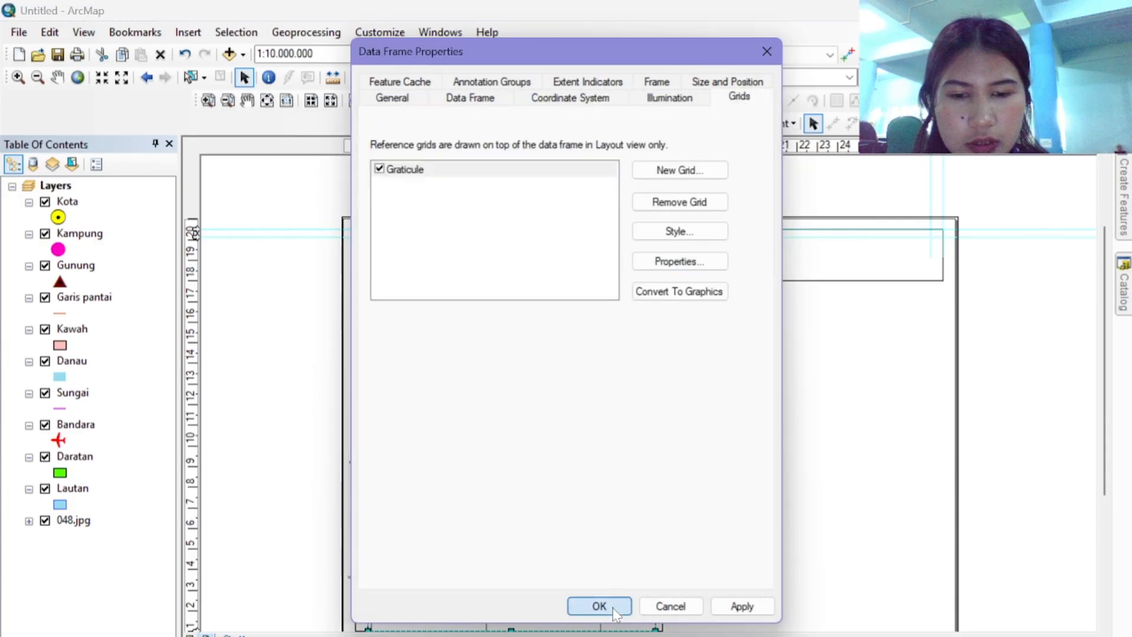
click(614, 607)
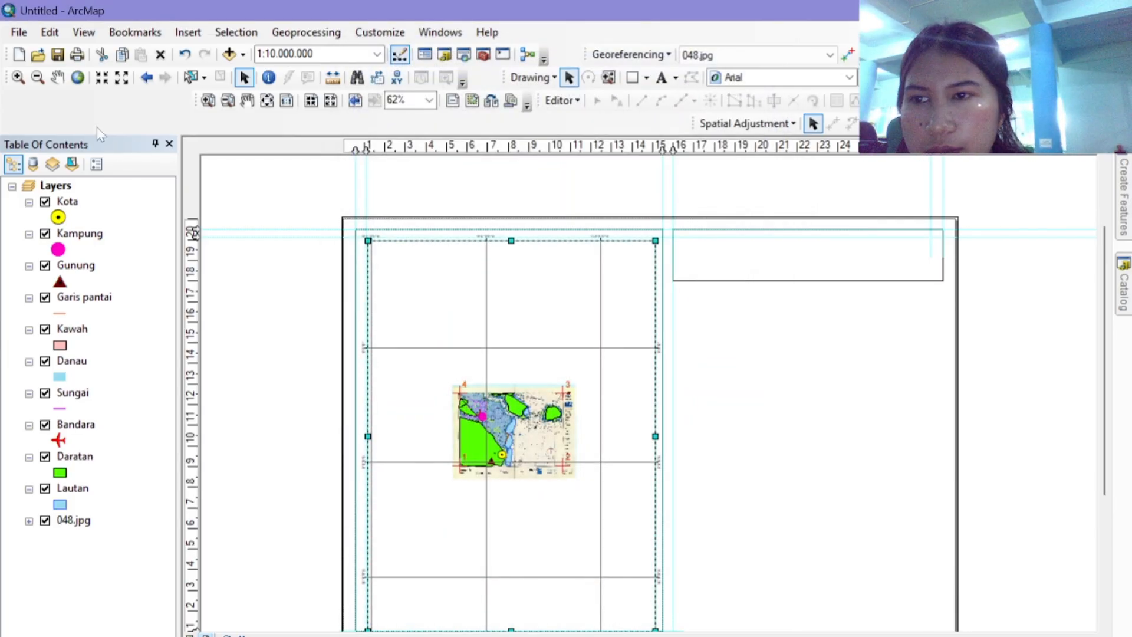
click(57, 78)
scroll(510, 443, up, 1)
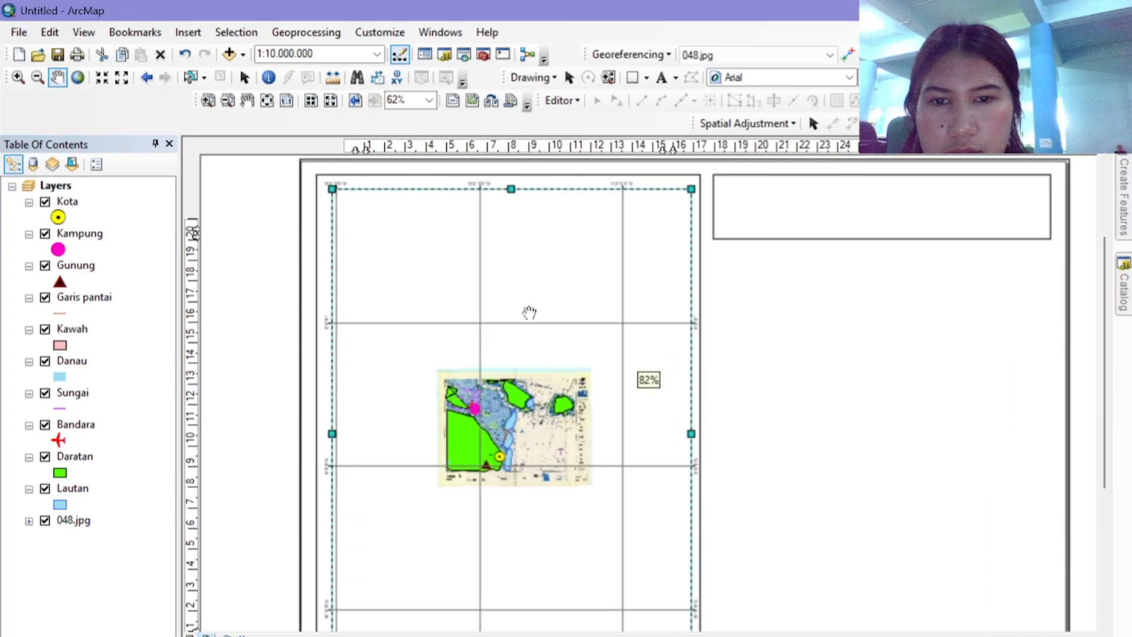
scroll(529, 313, up, 2)
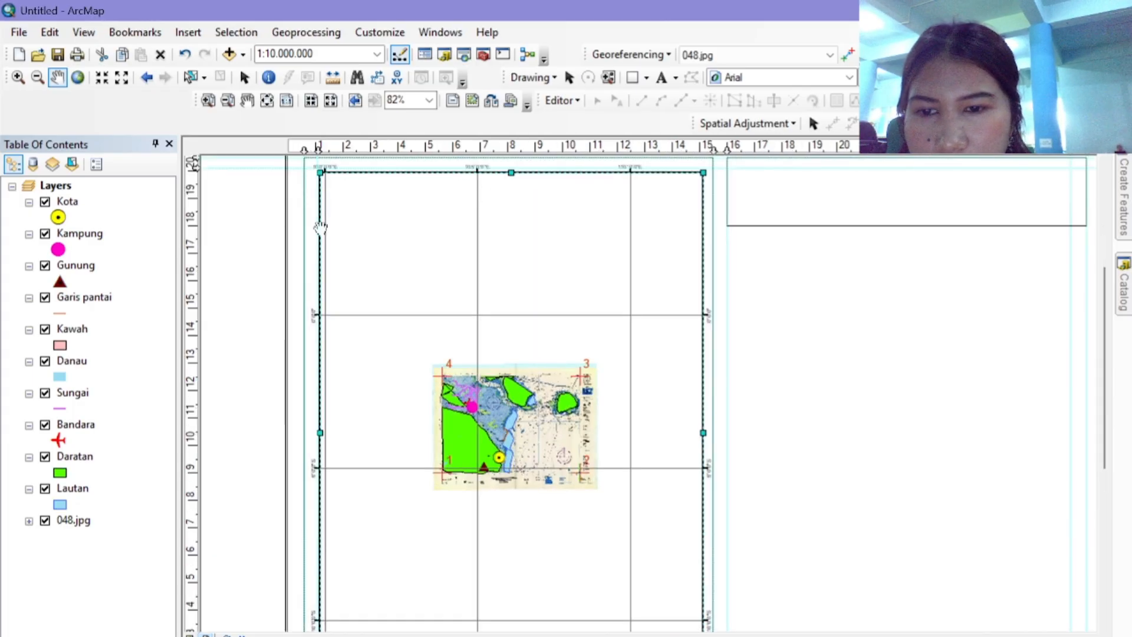
scroll(537, 322, down, 3)
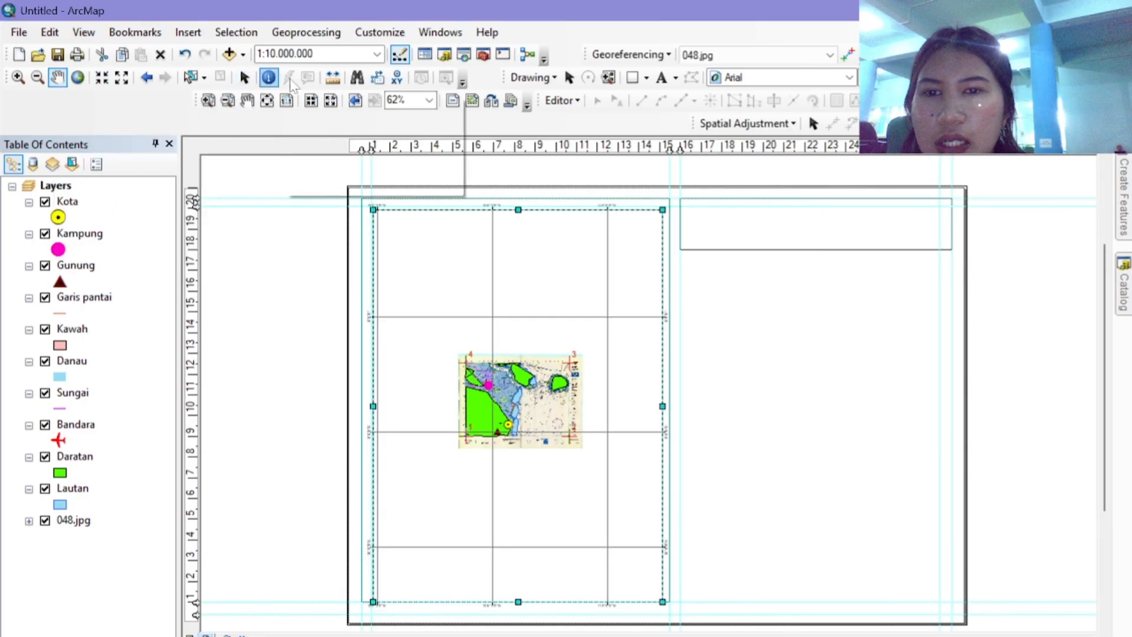
Step: Add centered three-line text "PETA PENGOLAHAN REGISTRASI, DIGITASI DAN LAYOUT PETA PRAKTIKUM SURVEI DAN PEMETAAN SUMBER DAYA LAUT DAN ESTUARI 2025/2026" inside the empty box
click(569, 77)
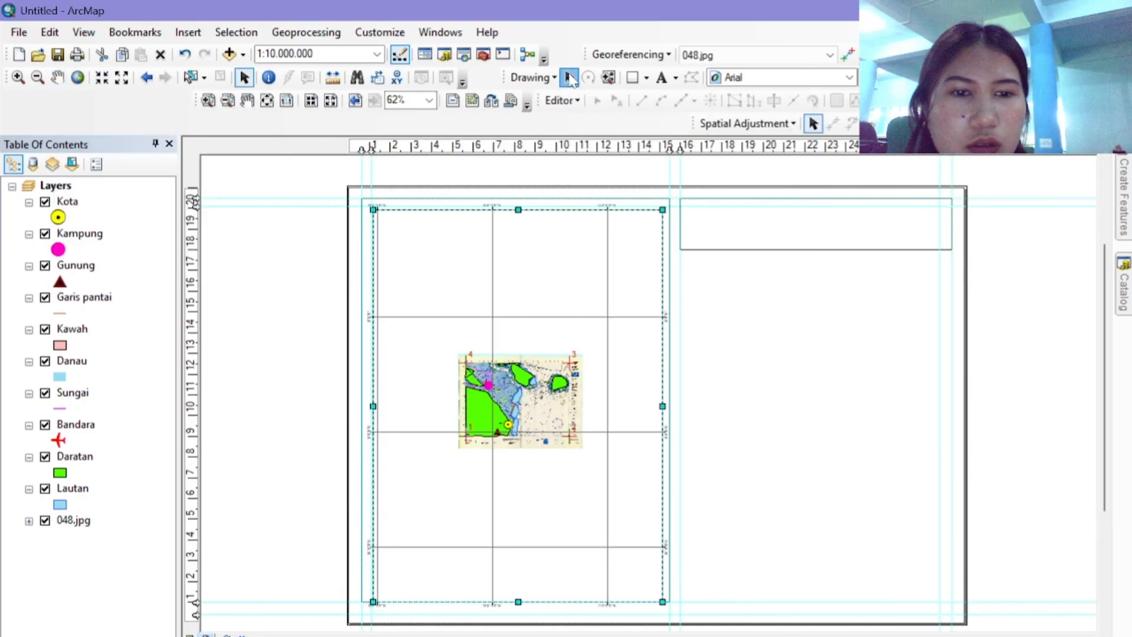
click(766, 232)
click(662, 78)
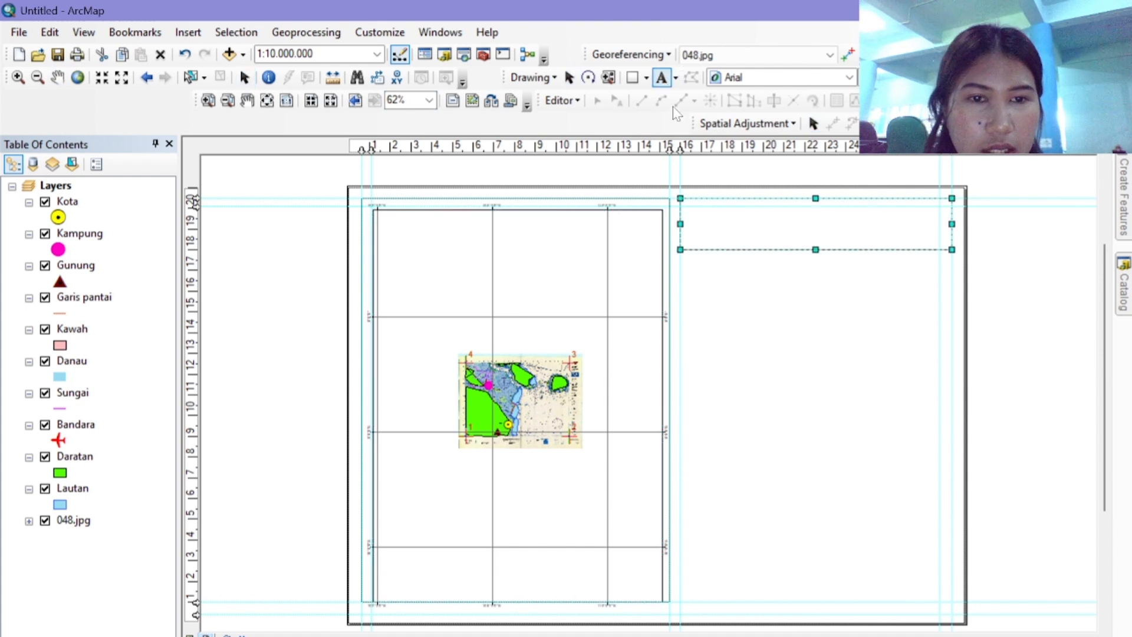
click(796, 223)
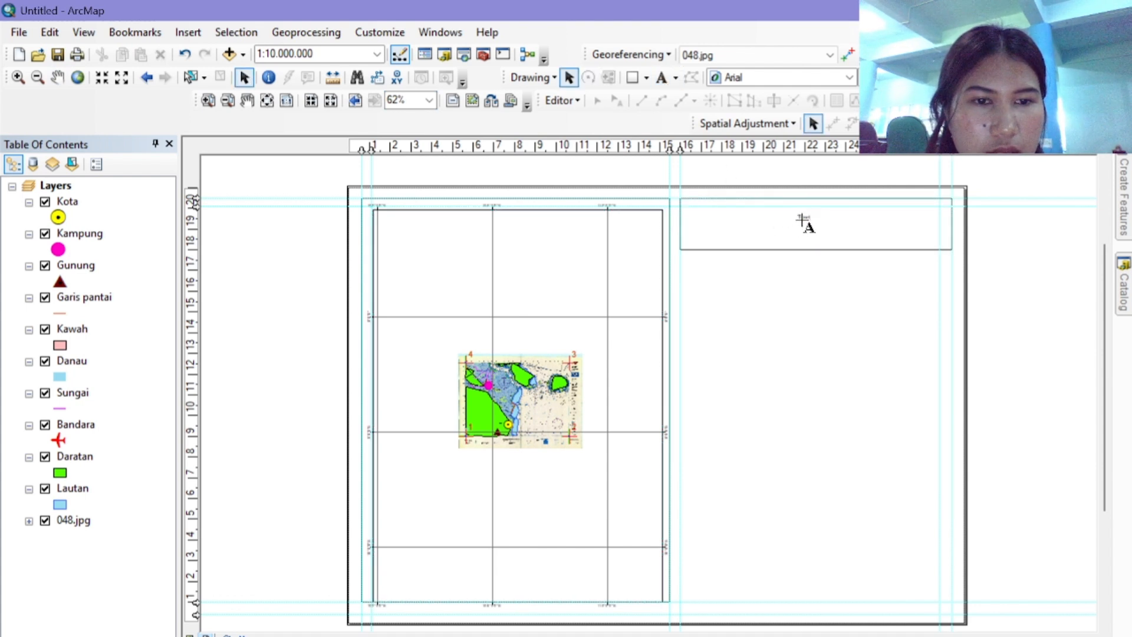
key(Return)
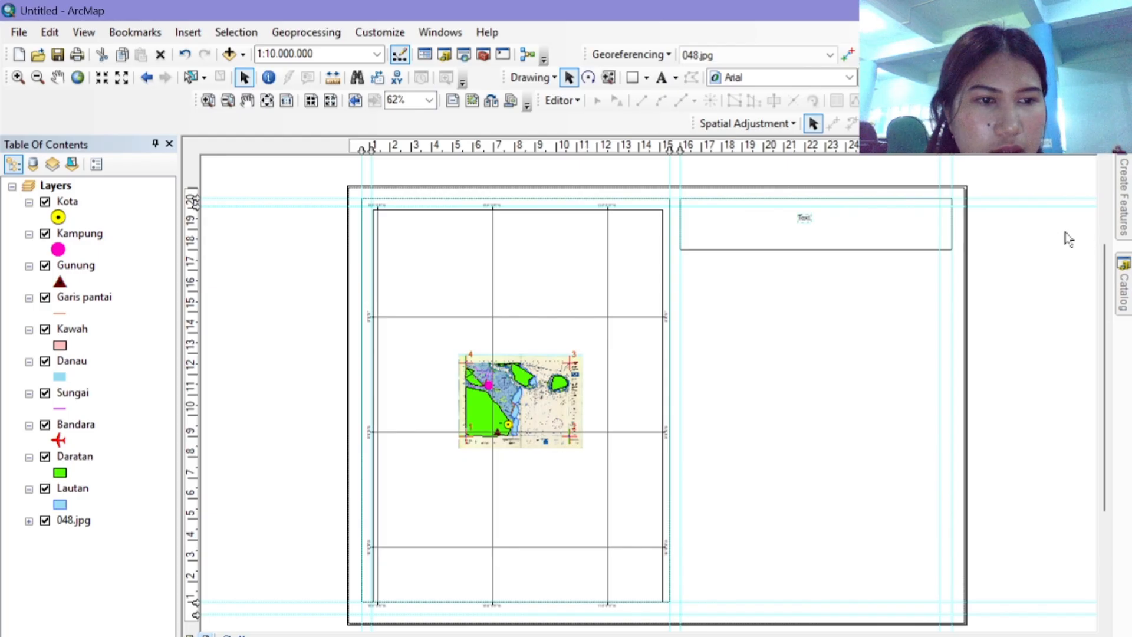
double_click(806, 223)
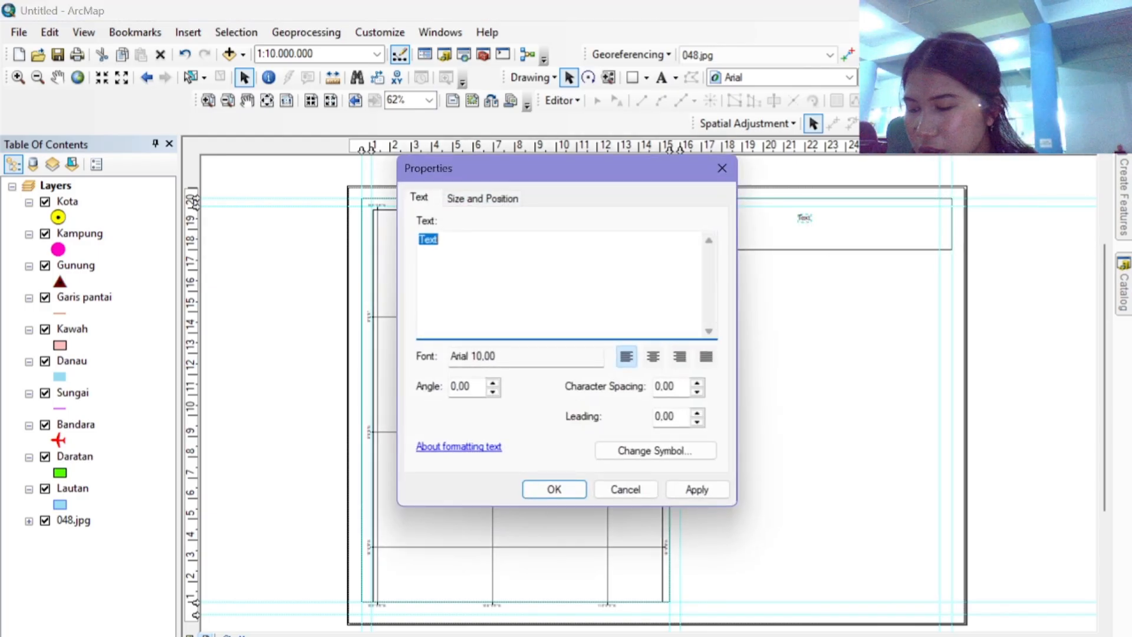
text(PE)
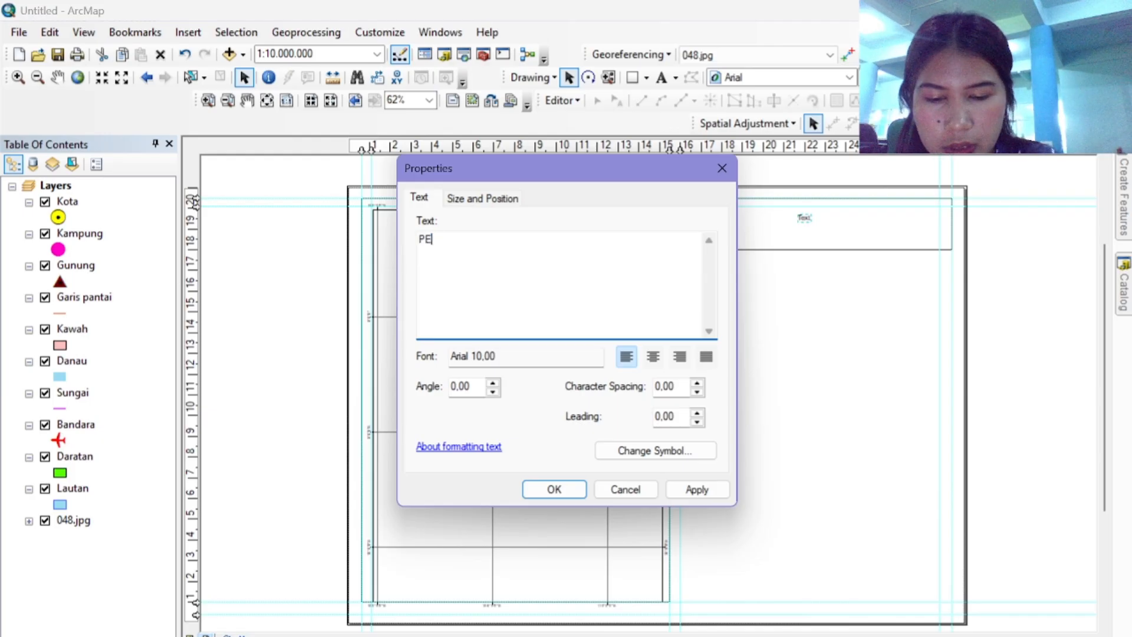
text(TA PENGOLAHAN)
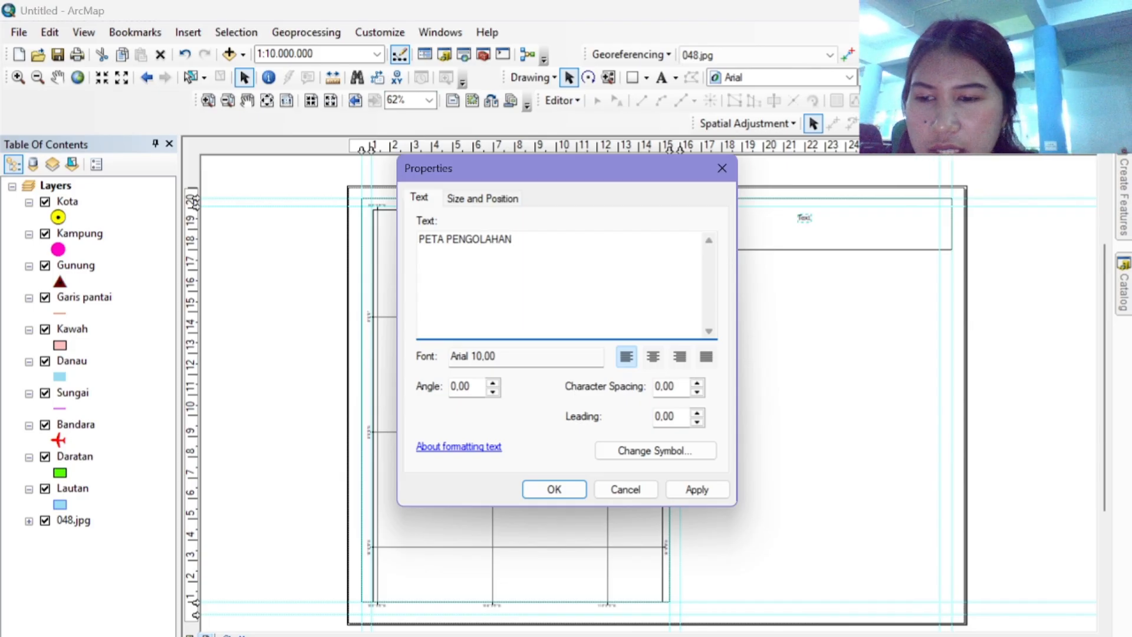
text( REGISTRASI, DIGITASI DAN)
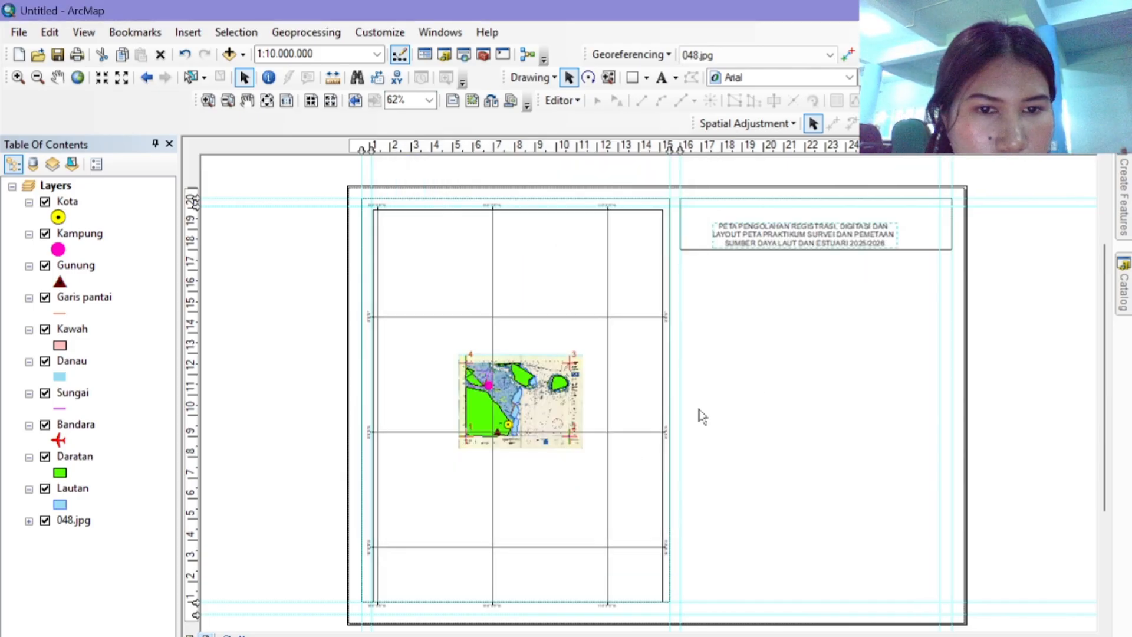
drag(833, 240, 838, 237)
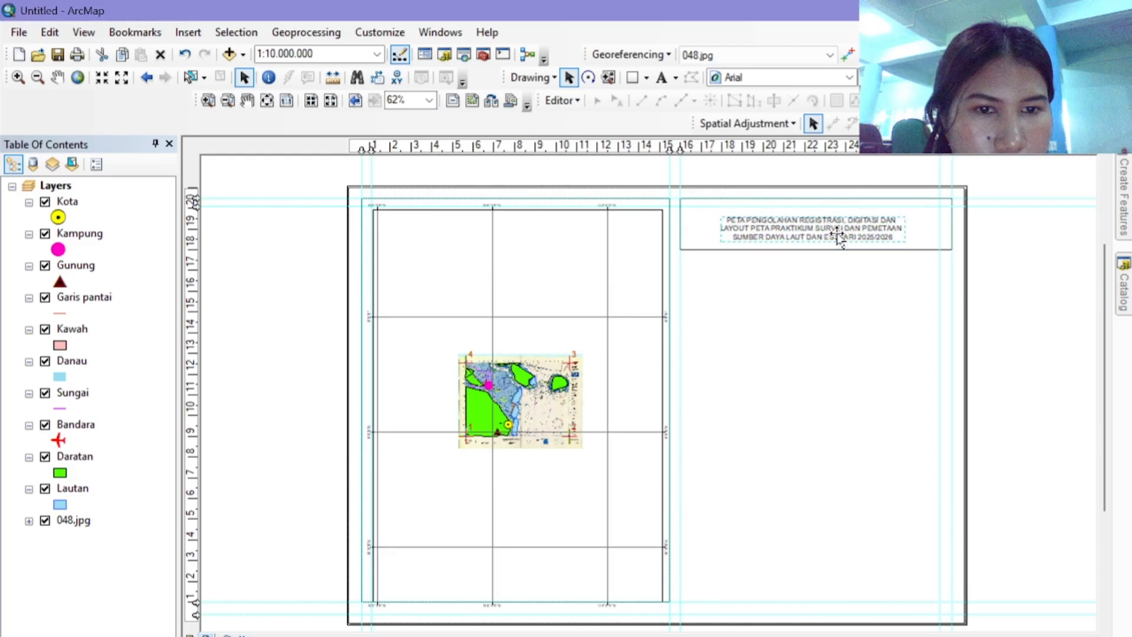
Step: Format the title text as bold 14 pt Times New Roman and fit it centered within a slightly shorter box
click(851, 77)
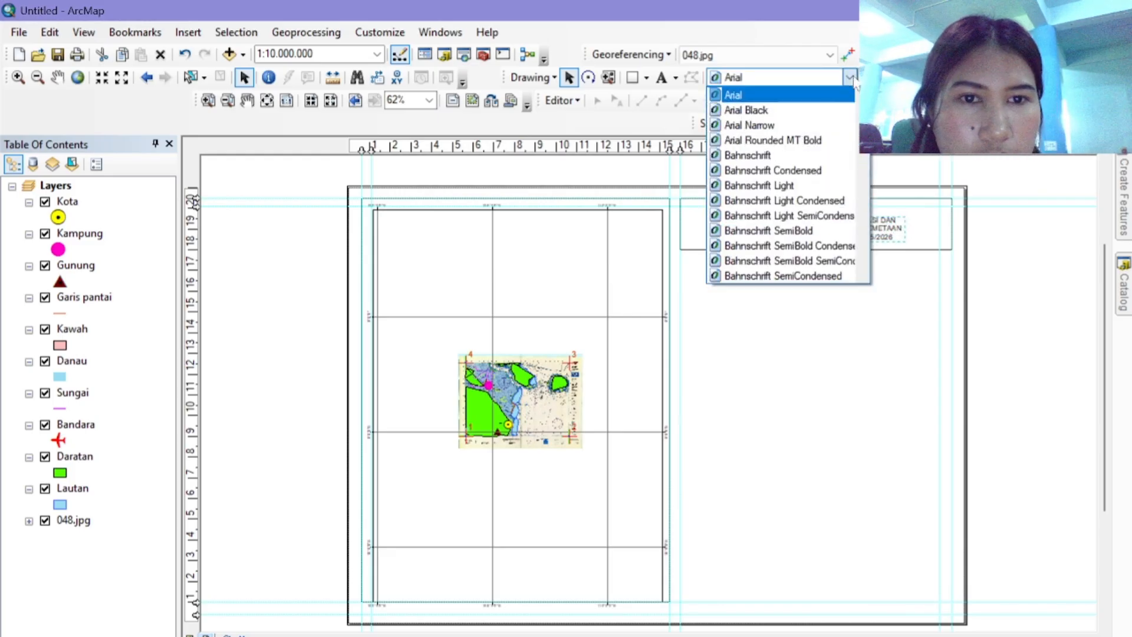
key(t)
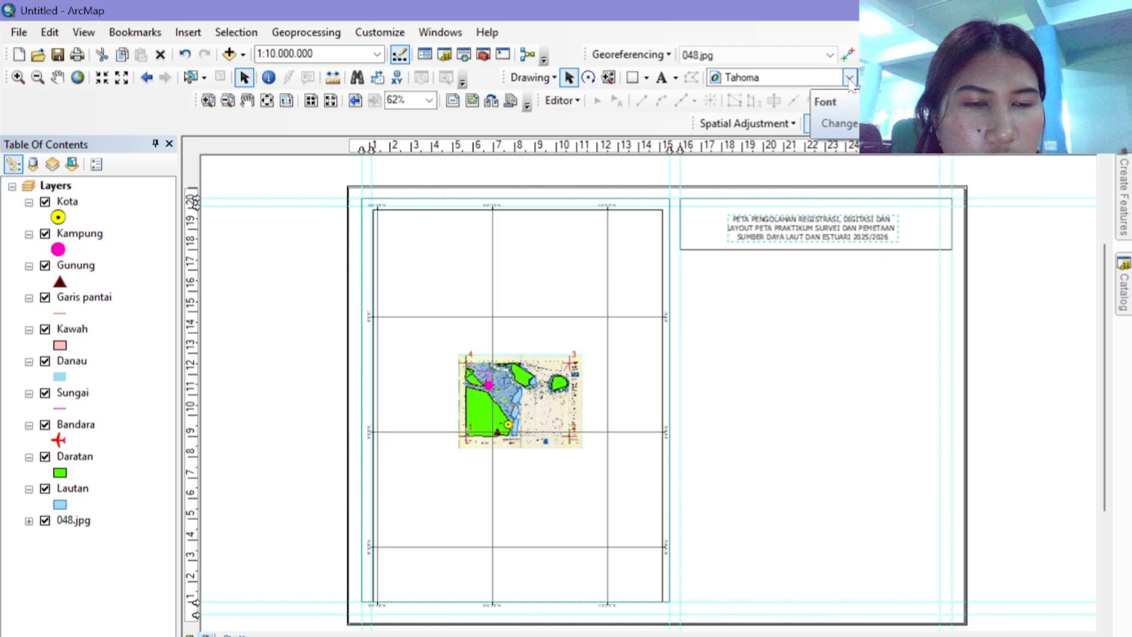
click(787, 79)
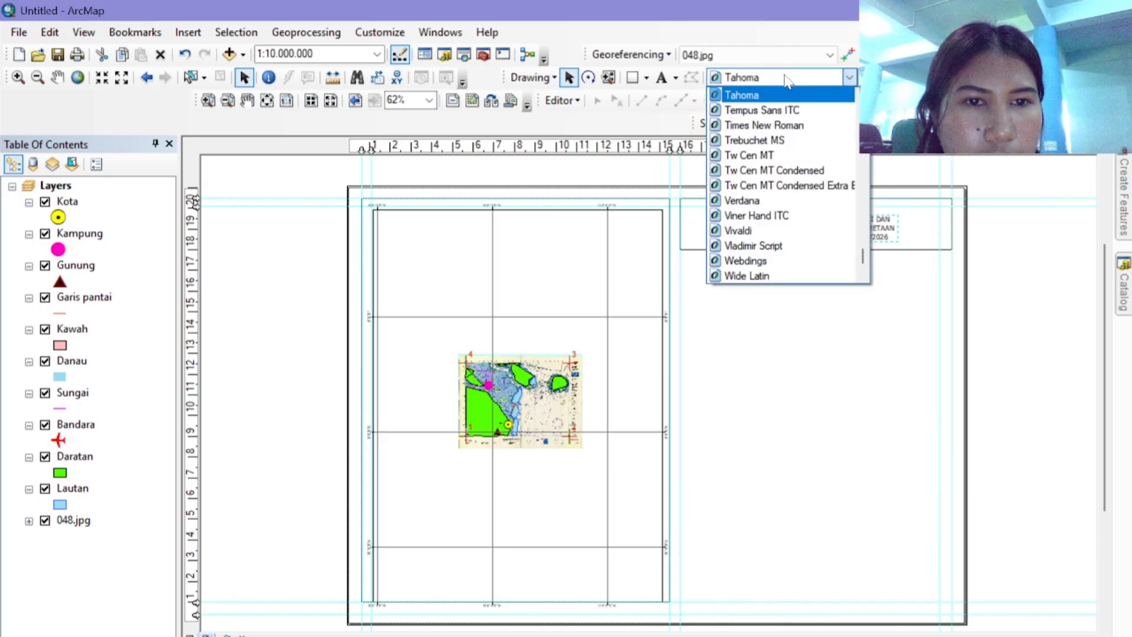
click(783, 129)
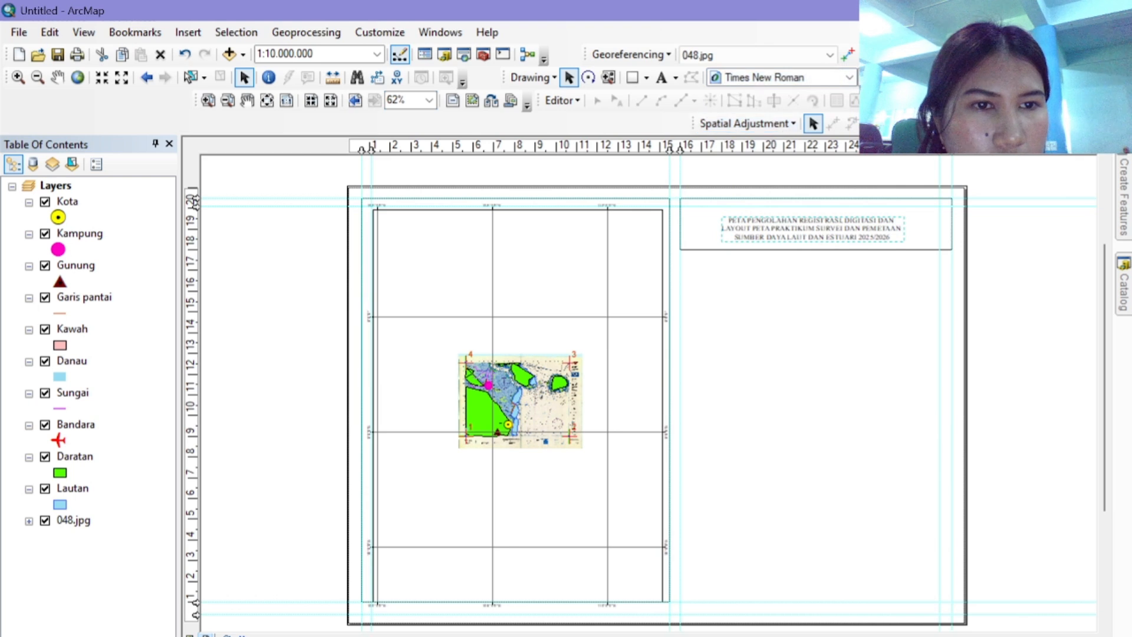
click(889, 77)
click(870, 174)
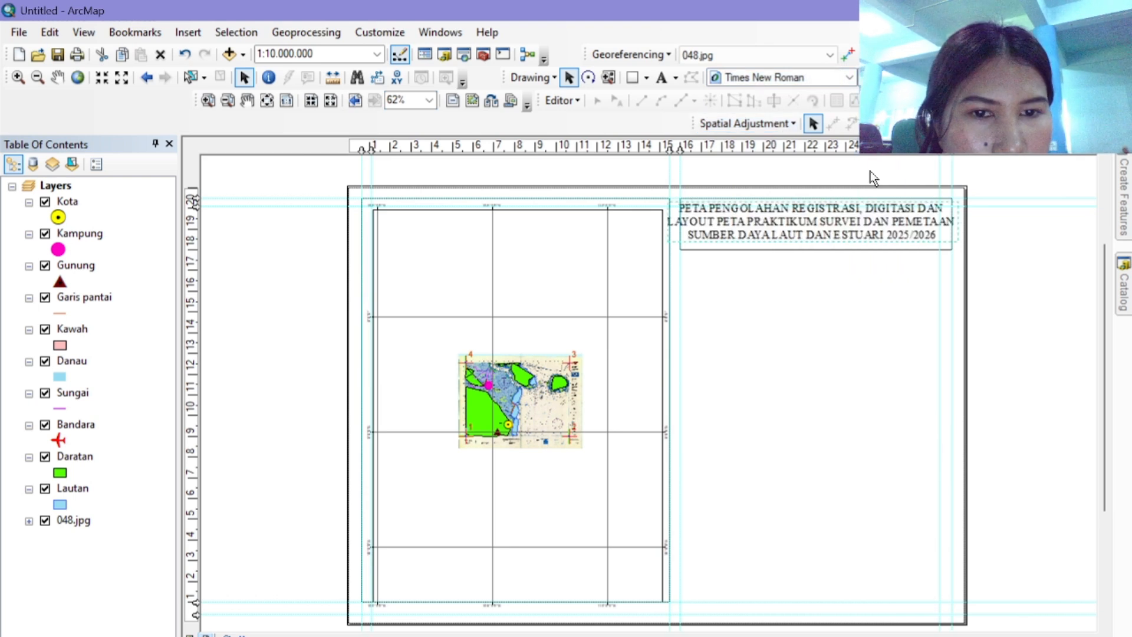
click(889, 77)
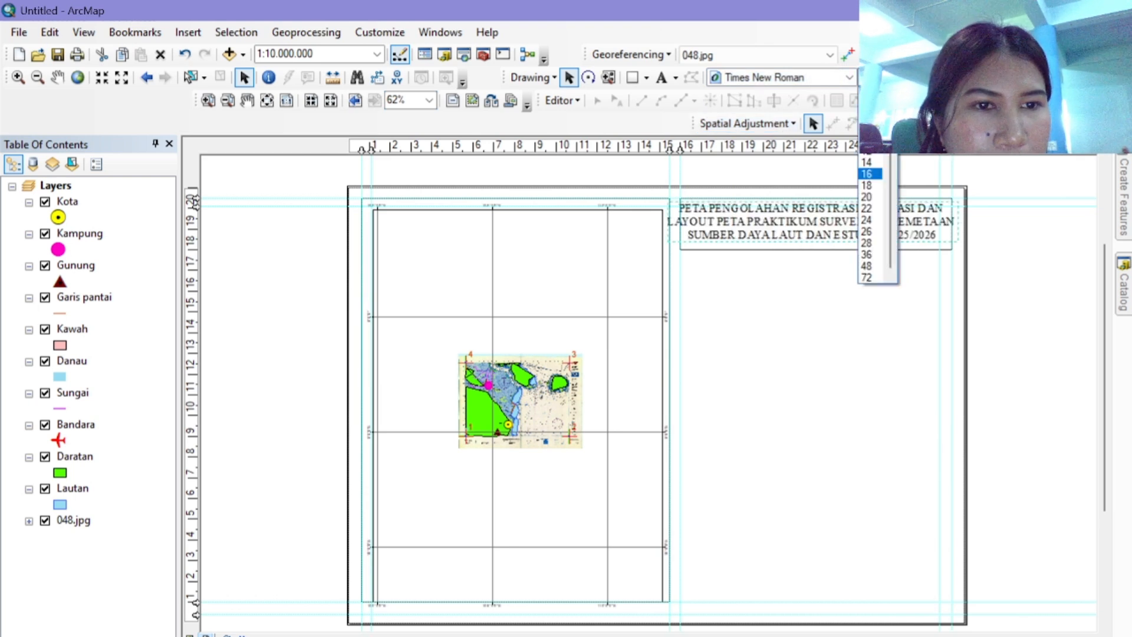
click(873, 165)
click(909, 77)
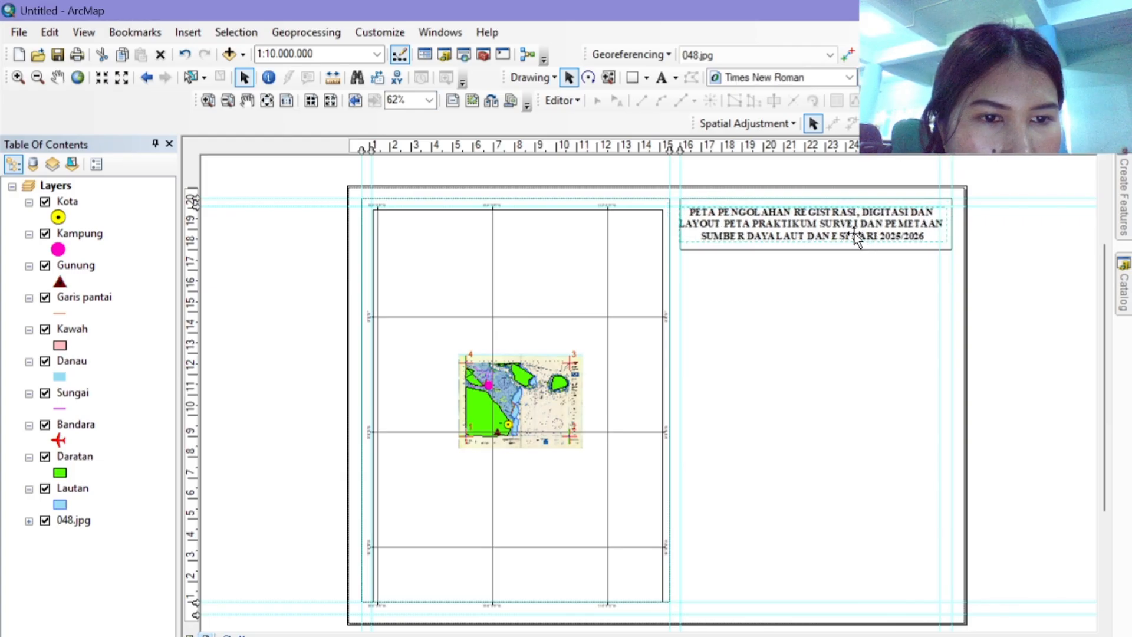
drag(855, 234, 816, 242)
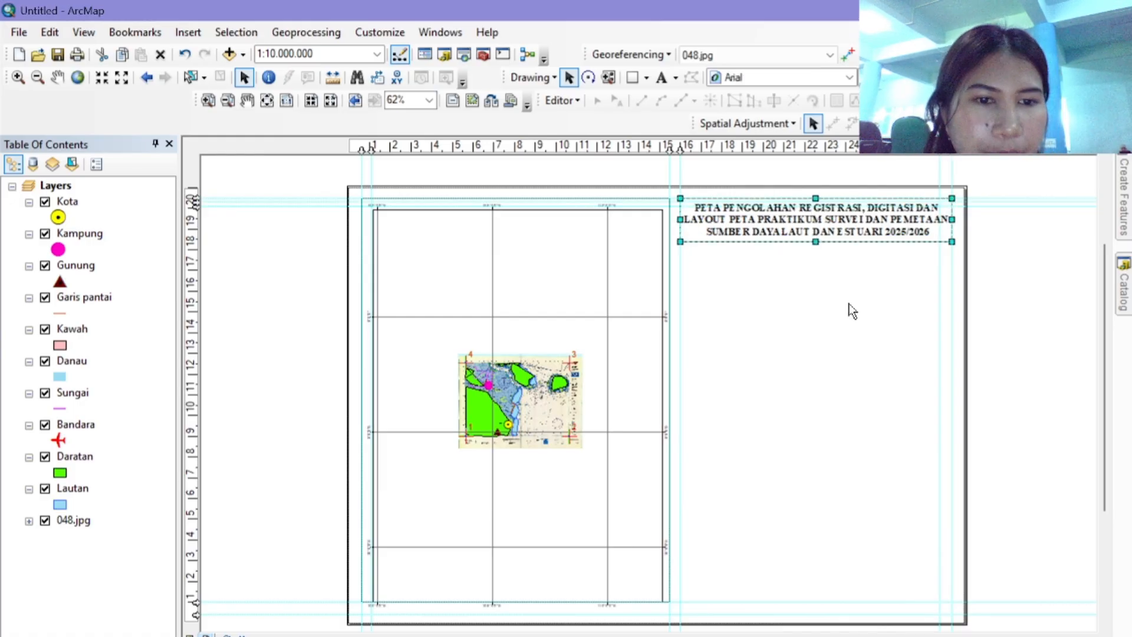
Step: Duplicate the outer page border, with the copy offset slightly down and to the right
click(860, 246)
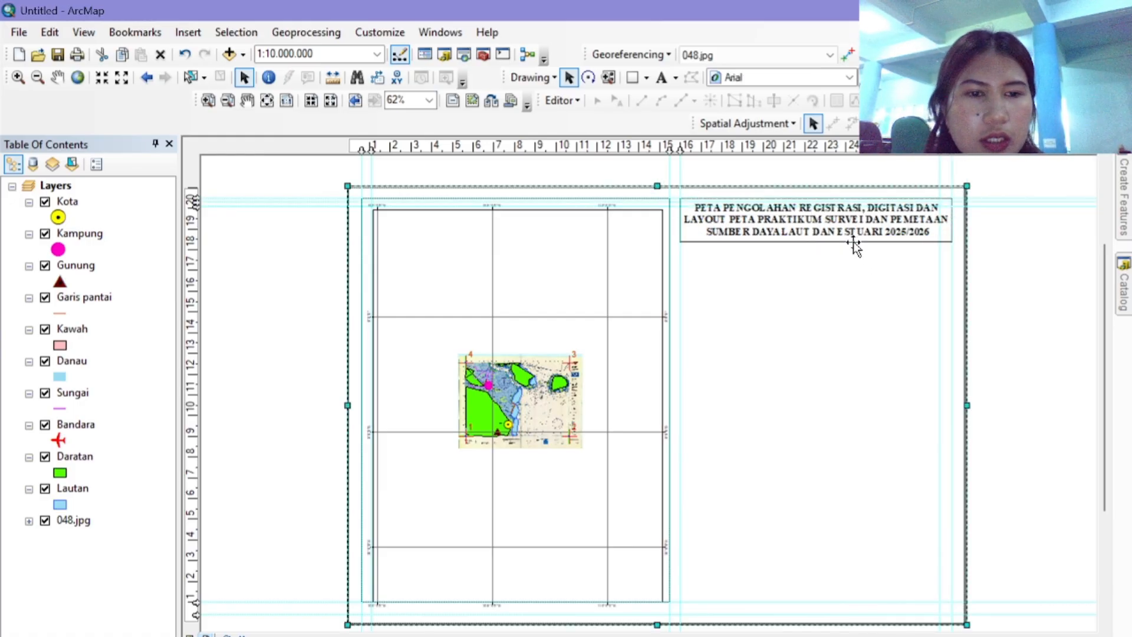
click(837, 273)
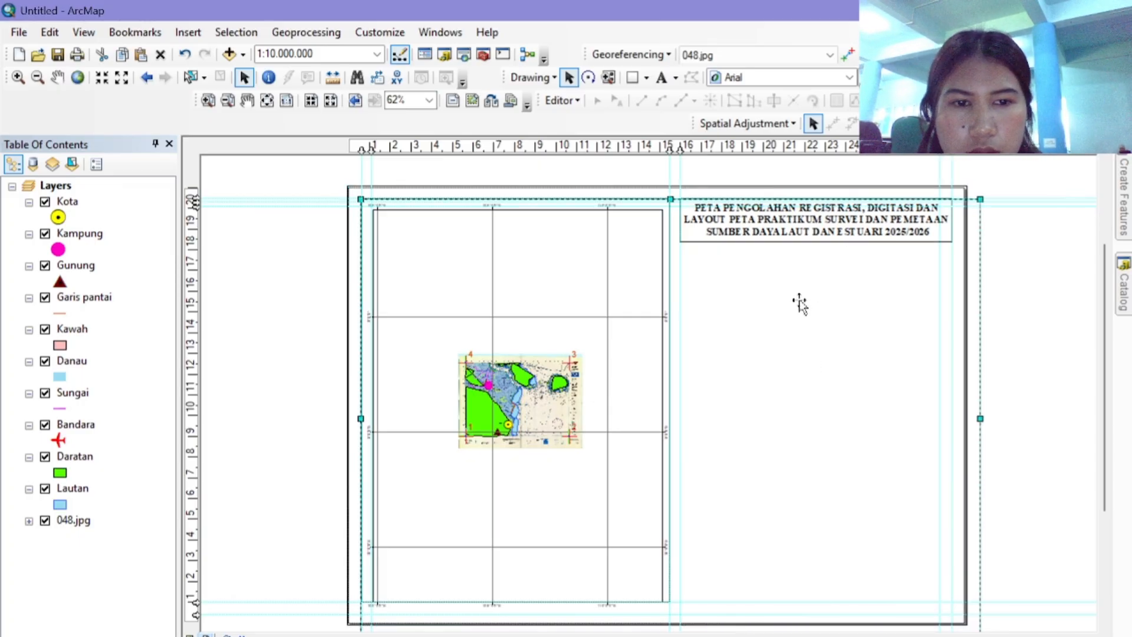
click(790, 250)
double_click(790, 250)
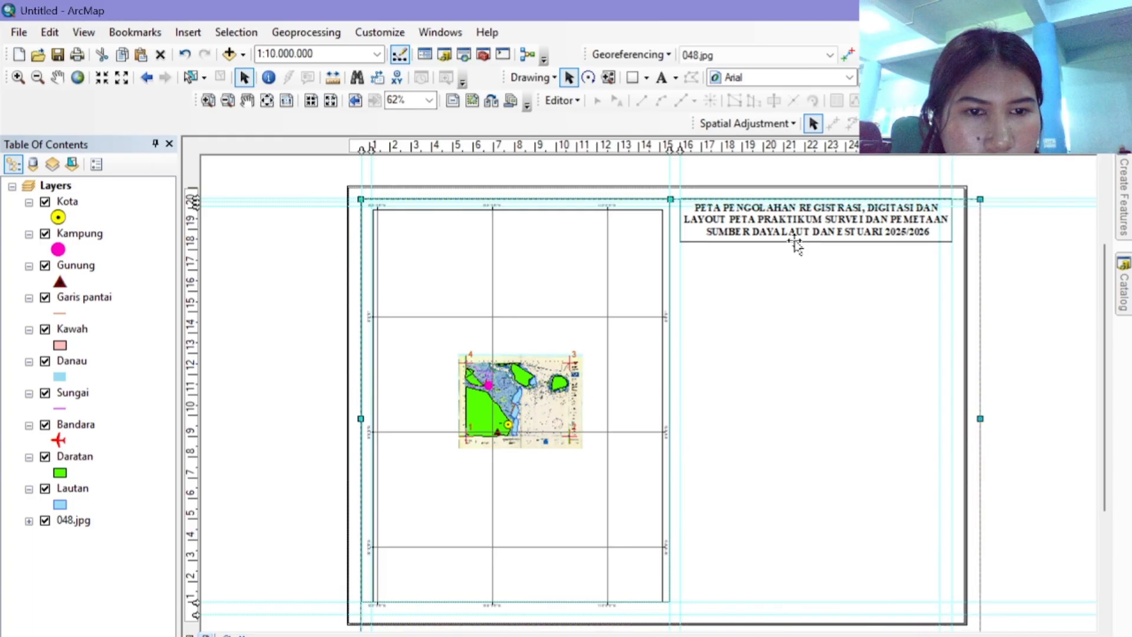
click(716, 184)
Step: Duplicate the title's box and place the copy directly below the original, aligned to its sides
click(747, 238)
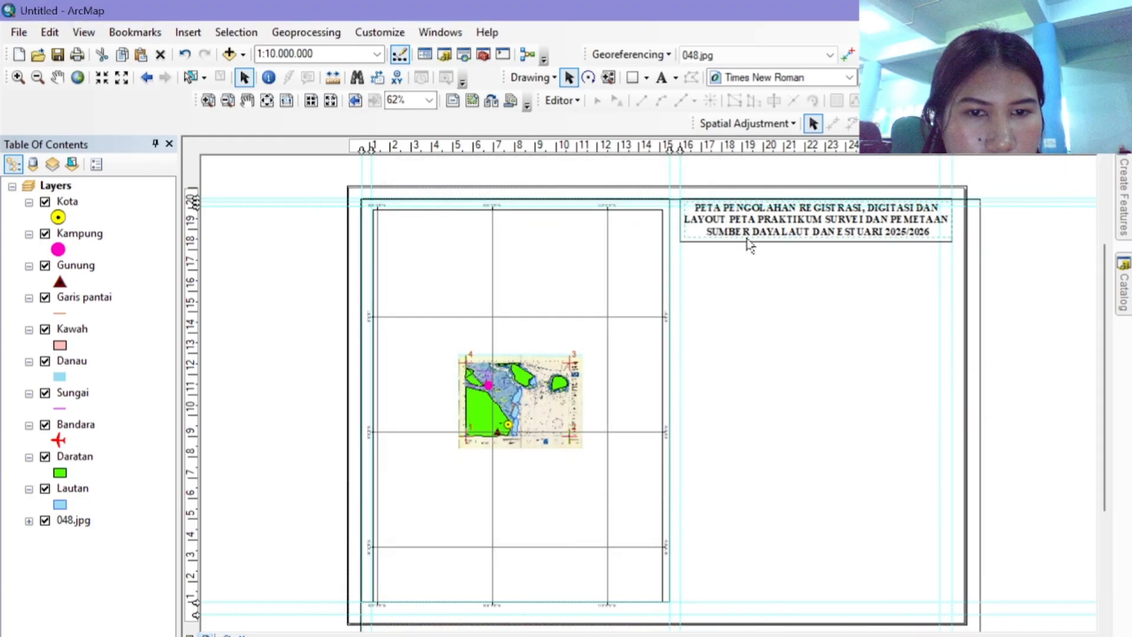
click(749, 243)
click(749, 243)
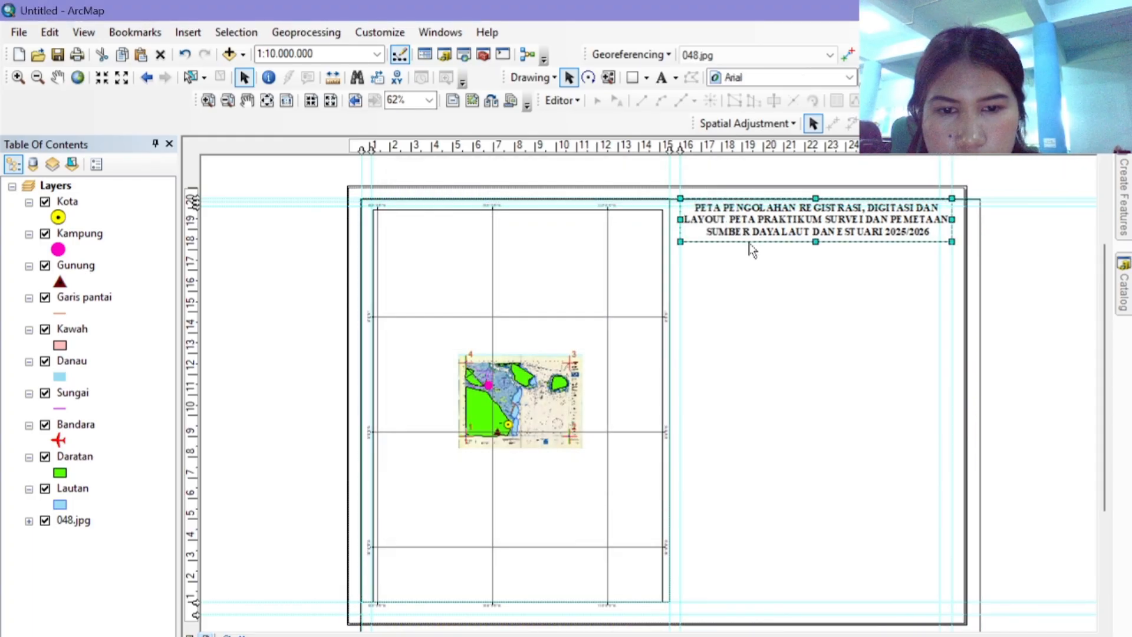
click(756, 295)
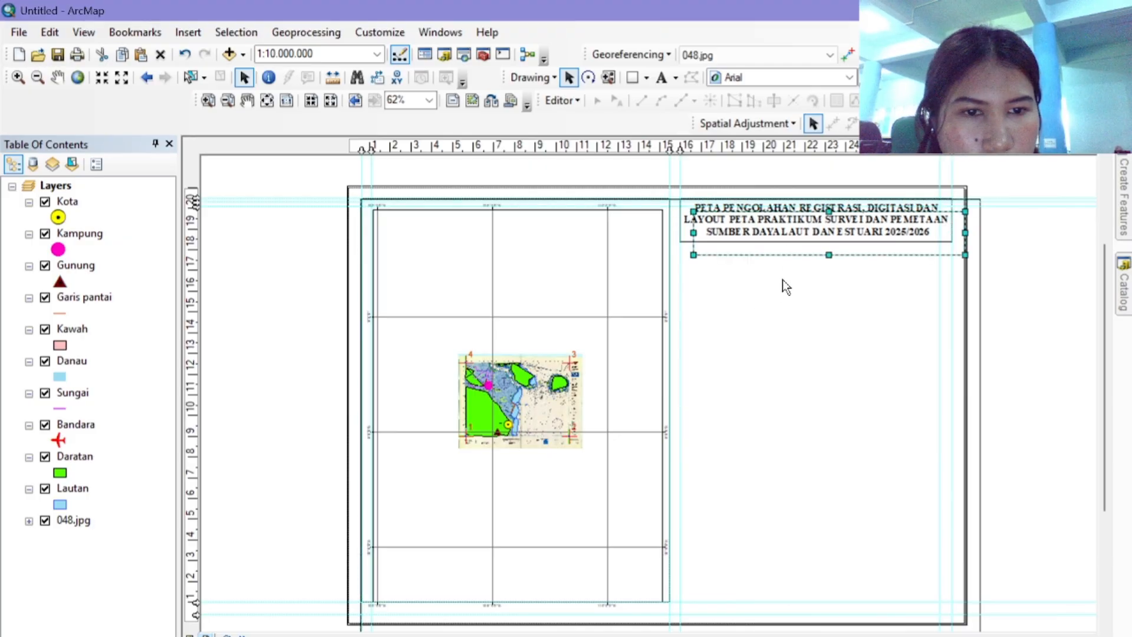
click(783, 252)
drag(783, 251, 779, 289)
click(785, 344)
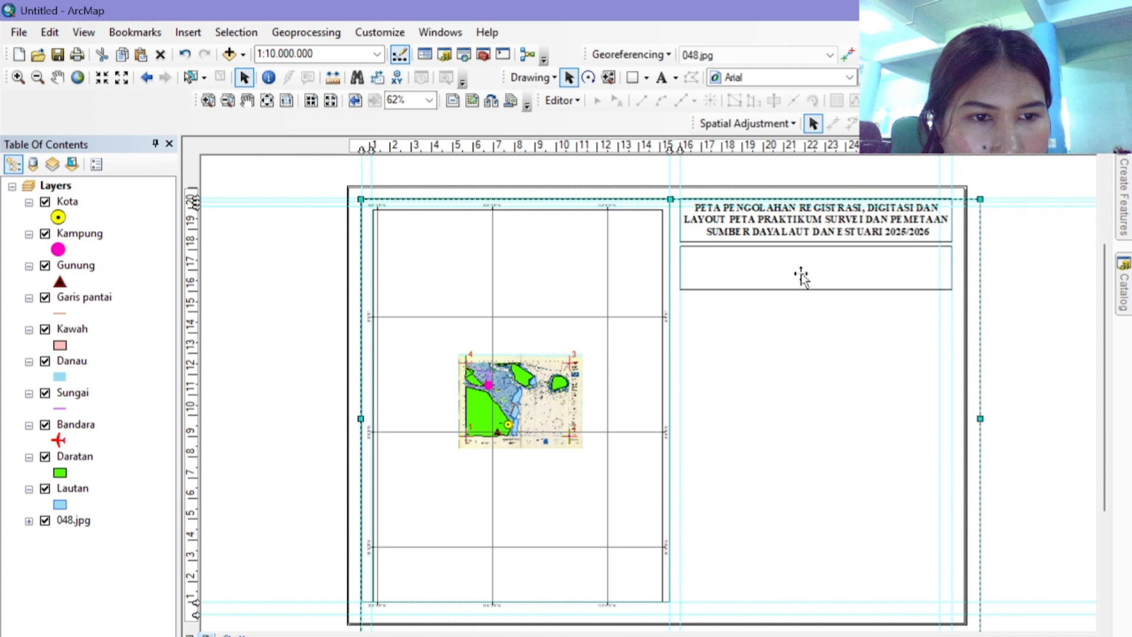
Step: Insert the ESRI North 7 north arrow and move it into the empty box below the title
click(778, 273)
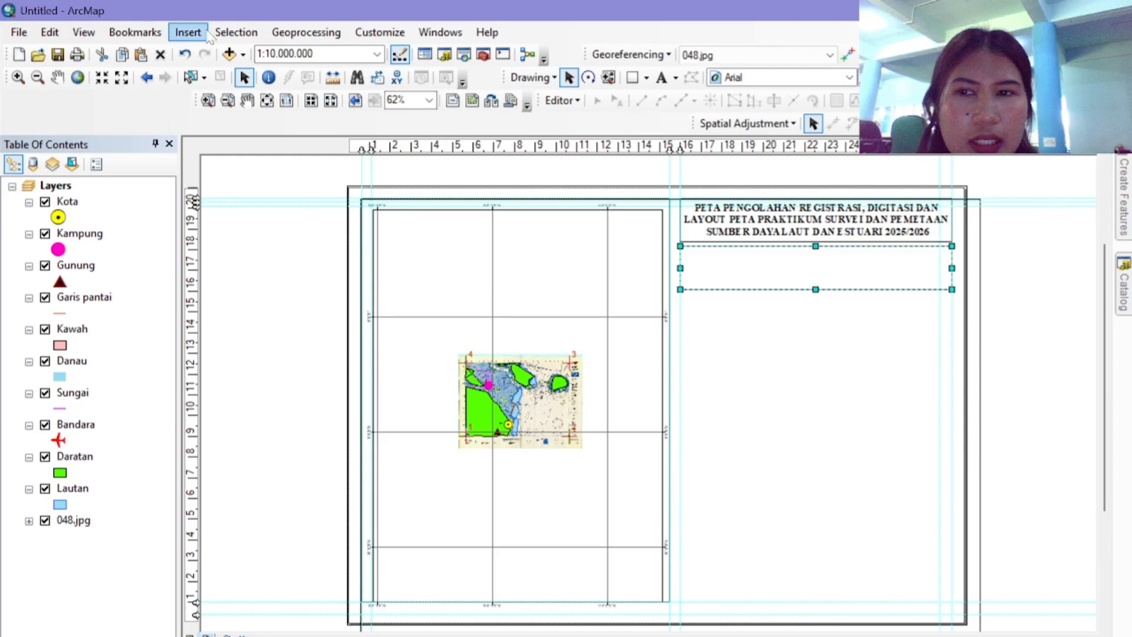
click(189, 32)
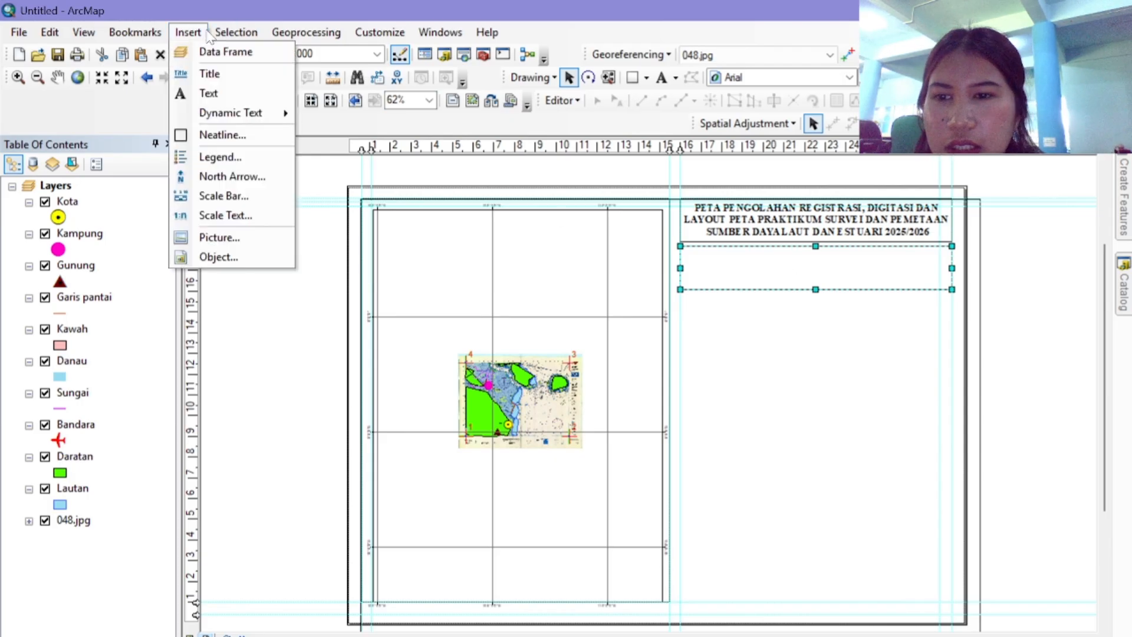
click(237, 177)
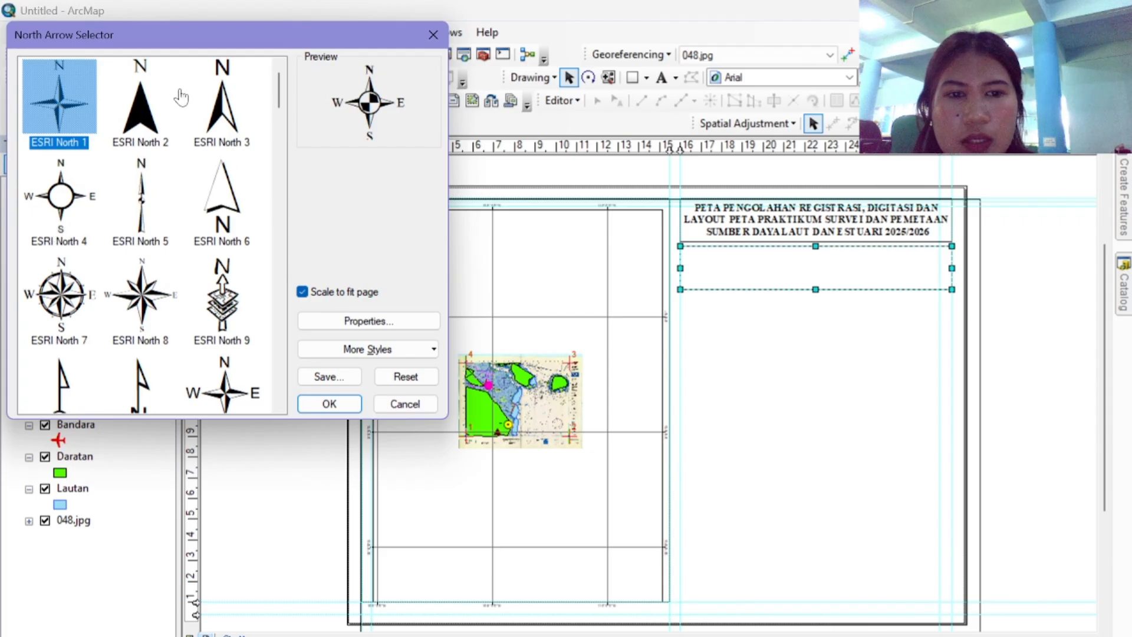
click(85, 318)
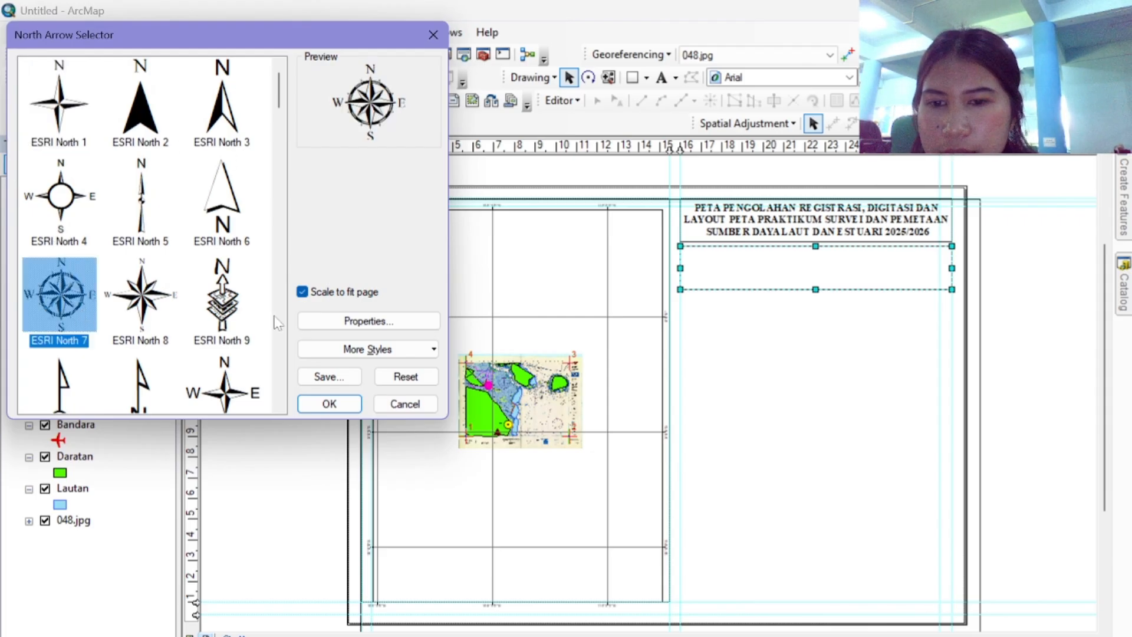
click(329, 404)
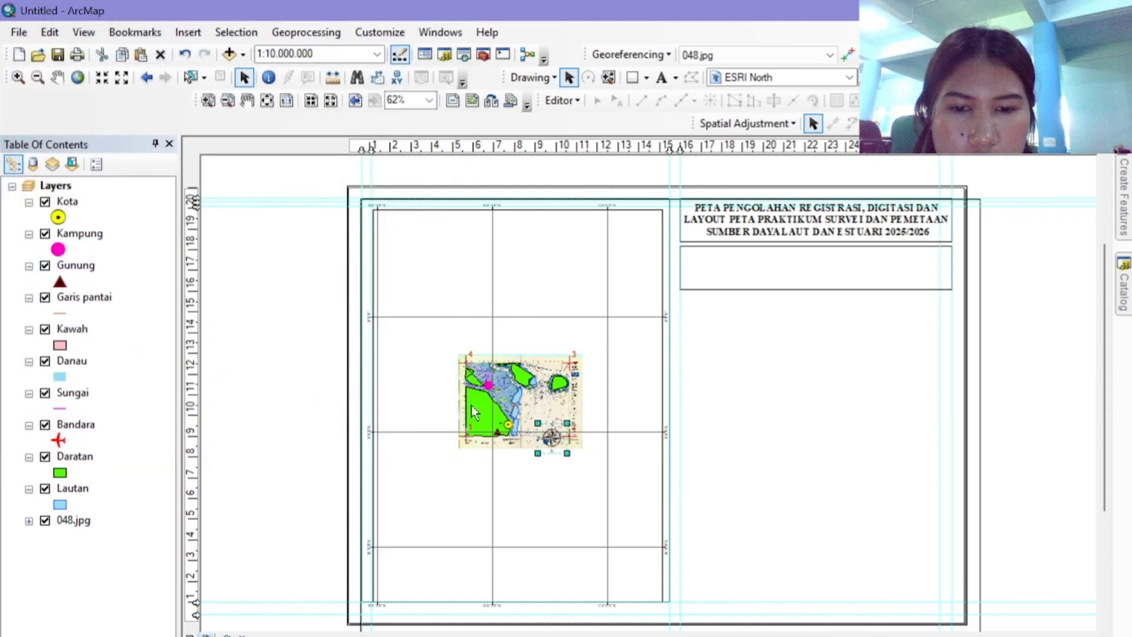
drag(553, 441, 815, 297)
Step: Make the box below the title slightly taller and shrink the north arrow so it sits centered near the box's upper edge
click(815, 289)
click(810, 265)
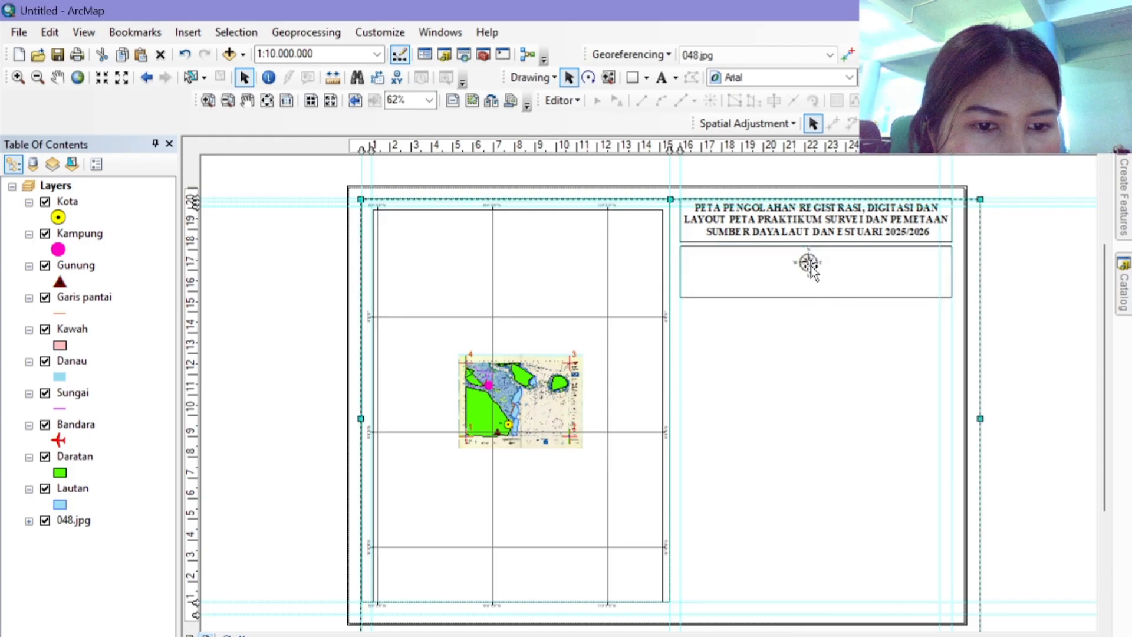
click(810, 268)
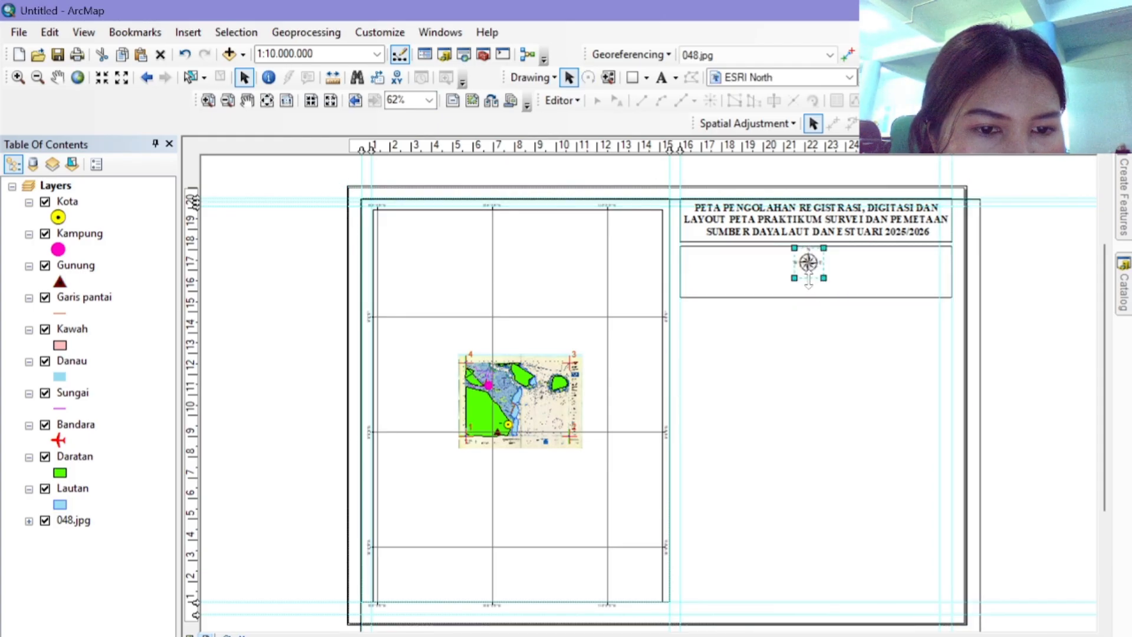
mouse_move(794, 277)
mouse_down()
mouse_move(818, 271)
mouse_move(804, 273)
mouse_up()
click(824, 344)
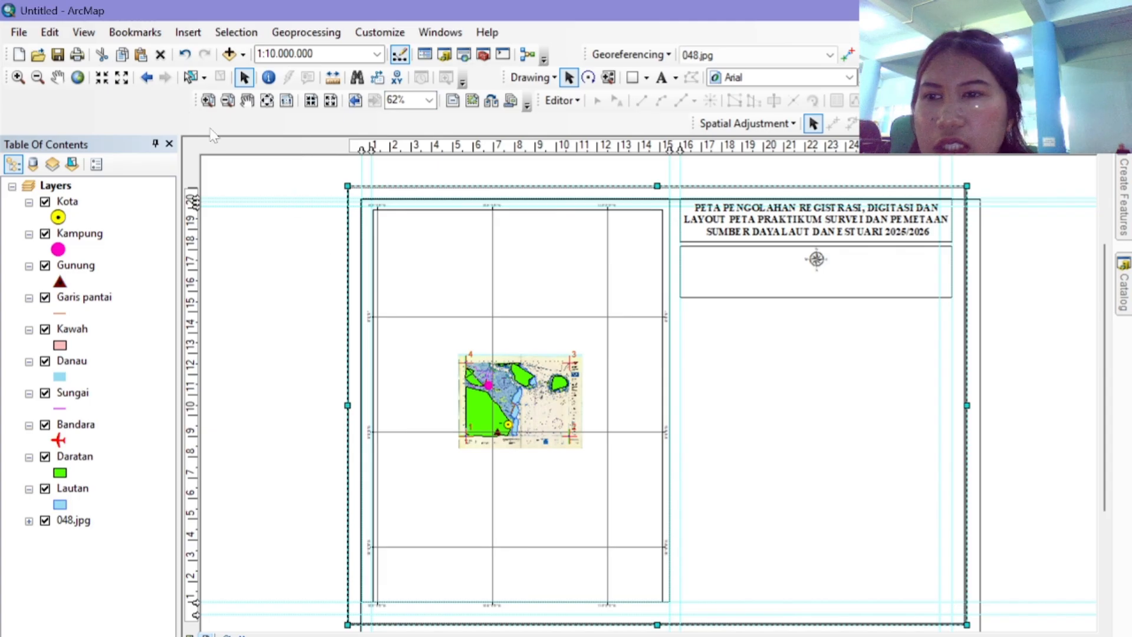
Step: Set up an Alternating Scale Bar 2 scale bar with Kilometers as division units and the label "km"
click(188, 31)
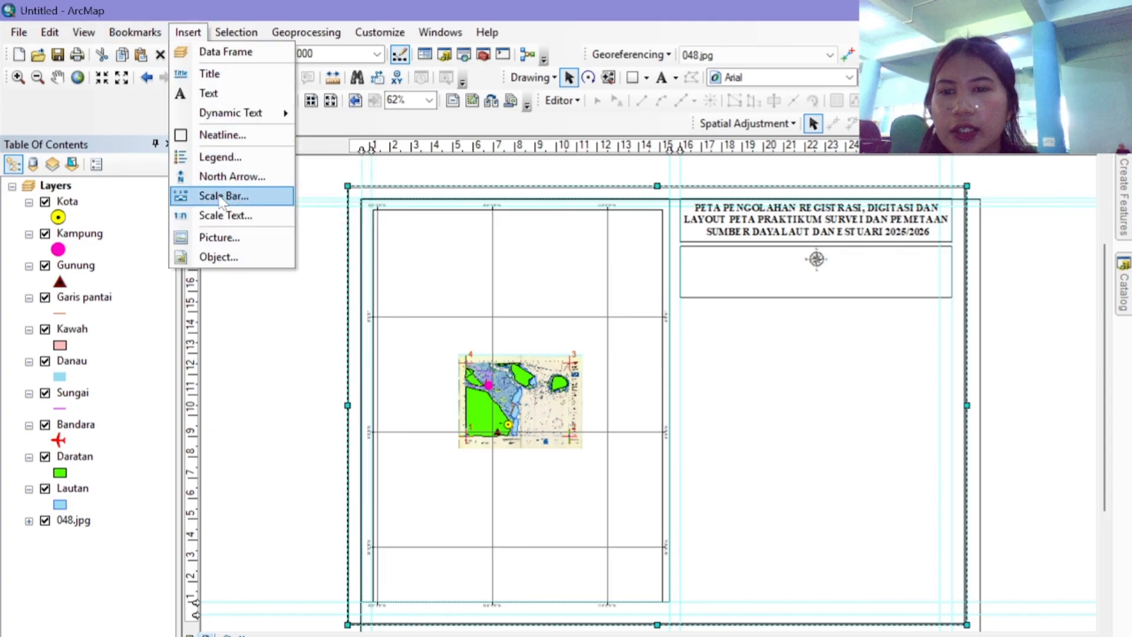
click(221, 197)
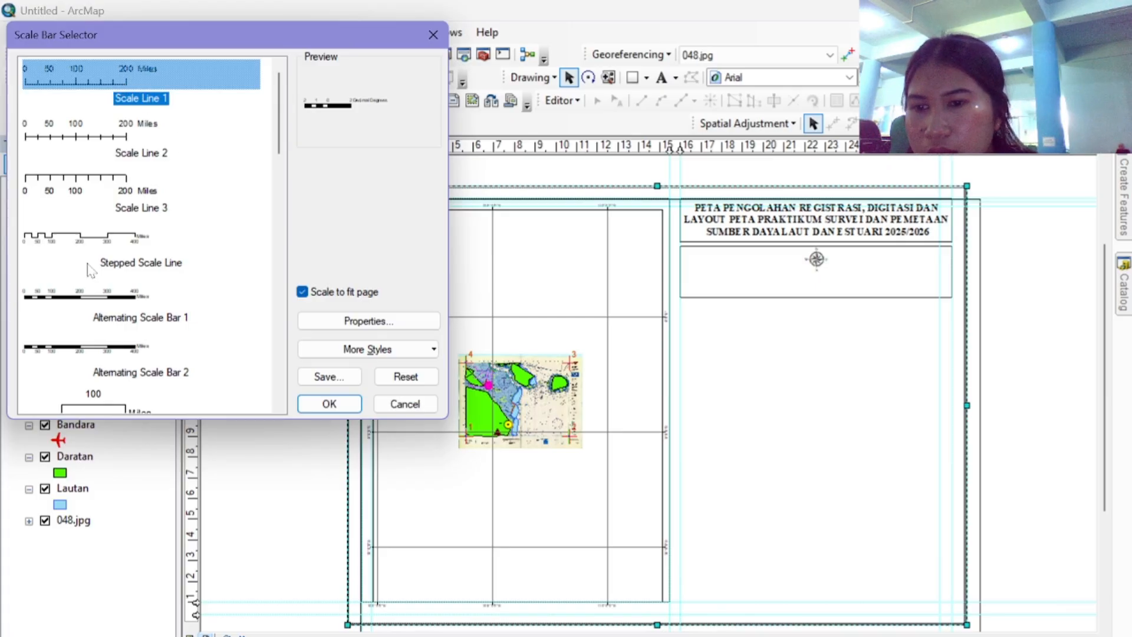
click(115, 373)
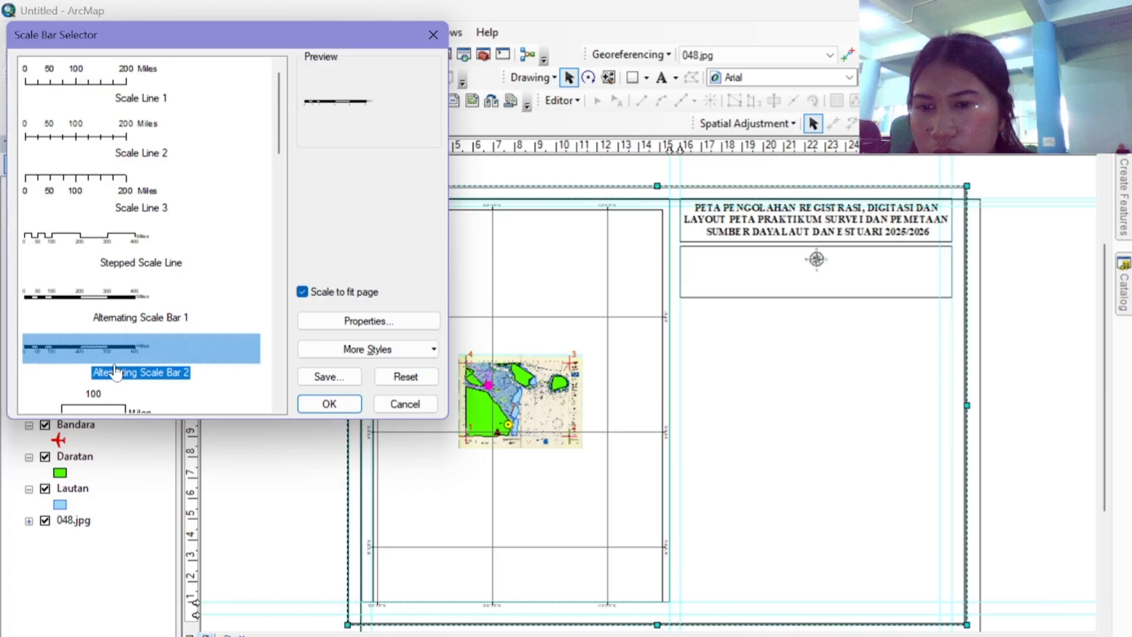
click(360, 321)
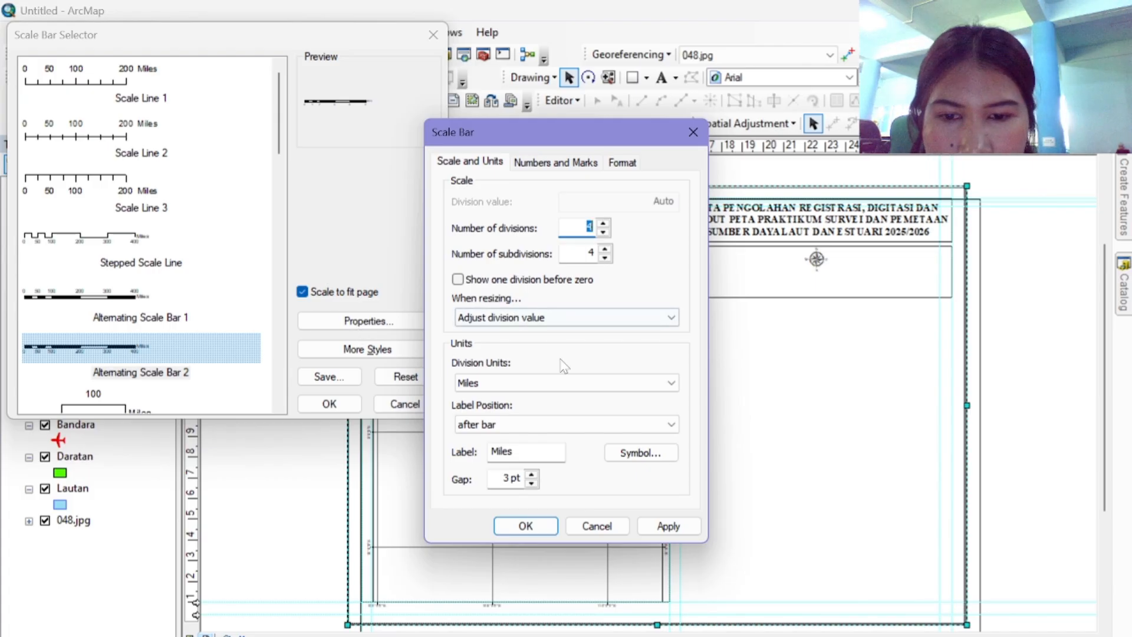
click(671, 383)
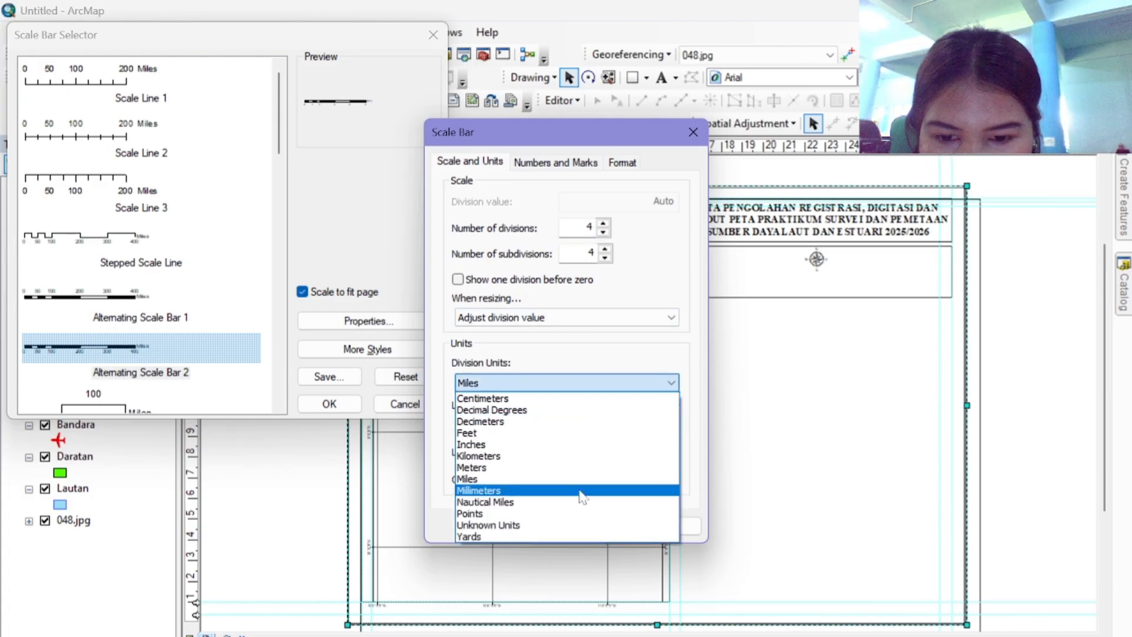
click(567, 456)
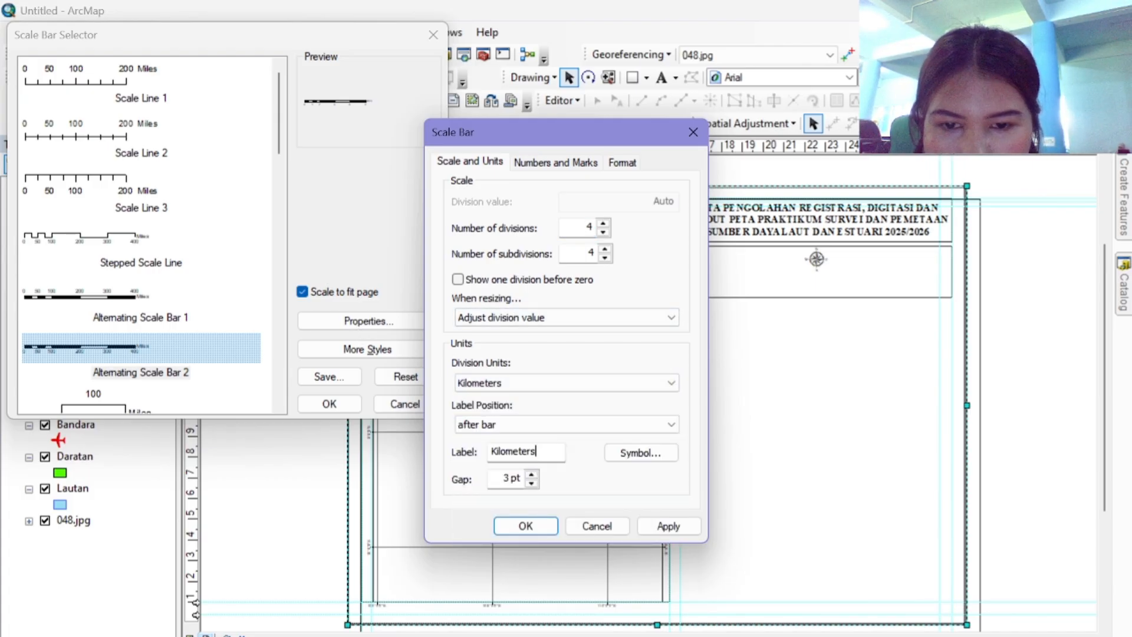
double_click(519, 452)
text(KM)
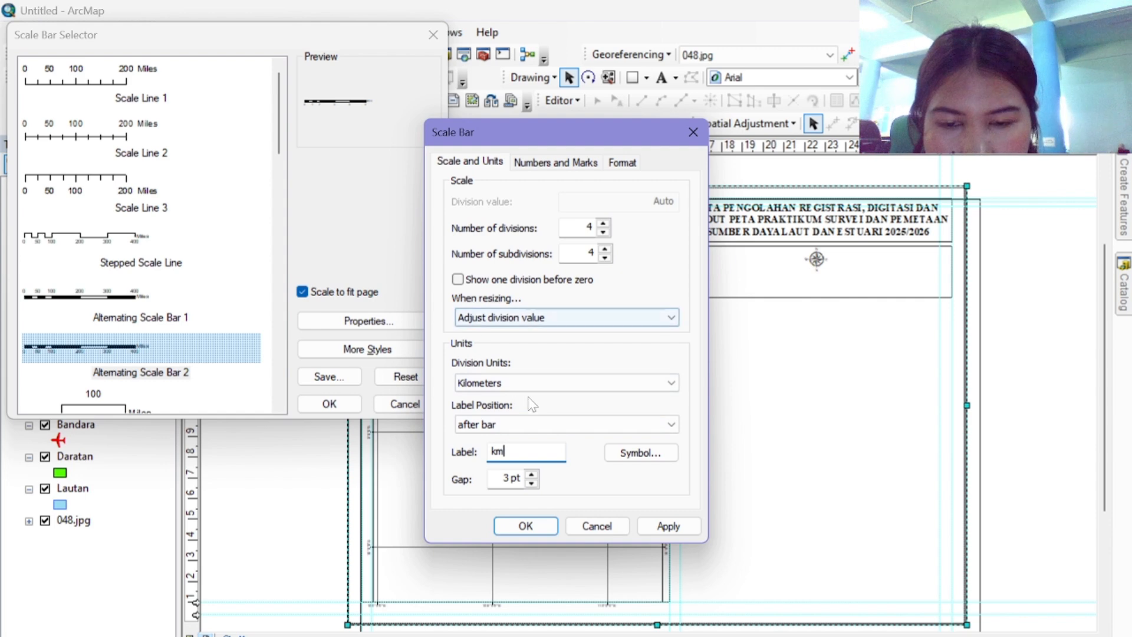
click(531, 526)
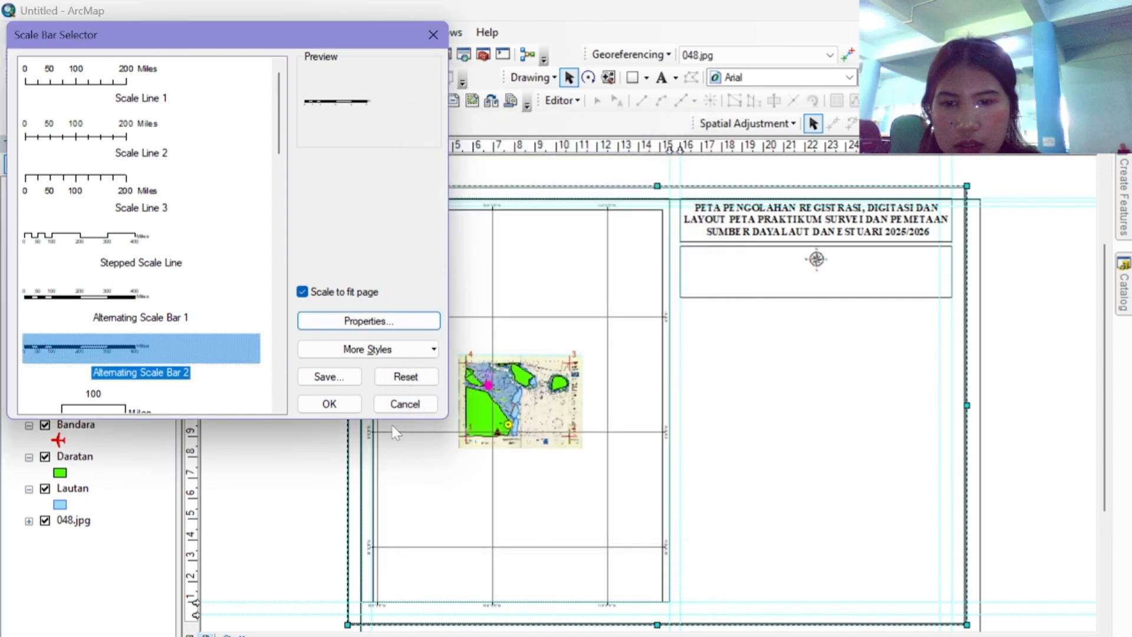
Step: Place the scale bar centered below the north arrow and extend the surrounding box slightly downward
click(329, 403)
drag(663, 390, 836, 281)
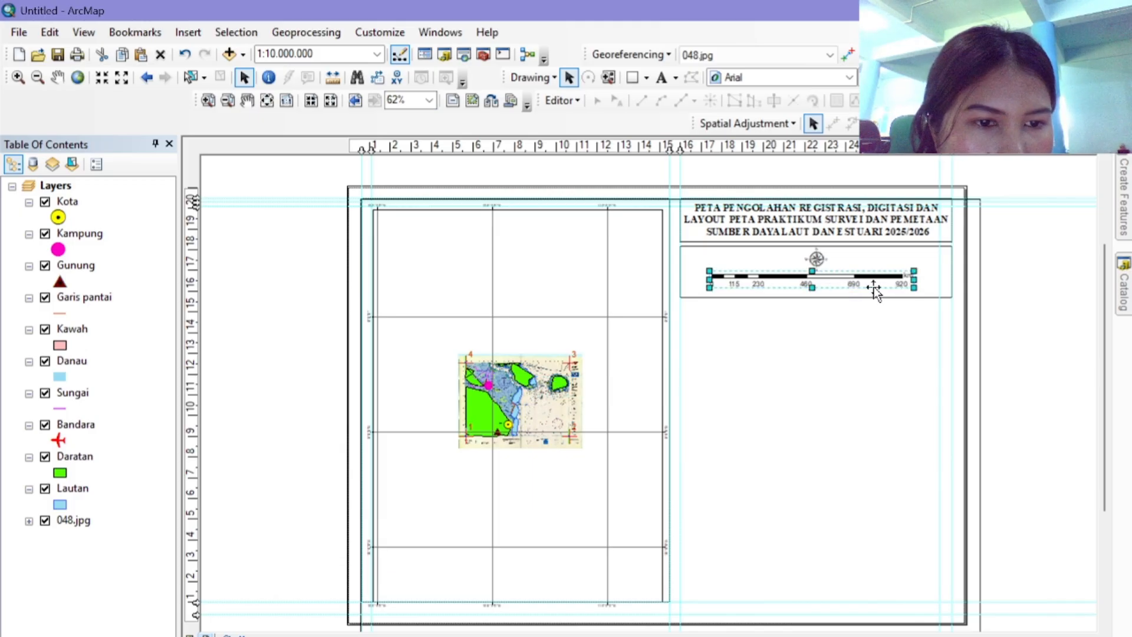
click(883, 313)
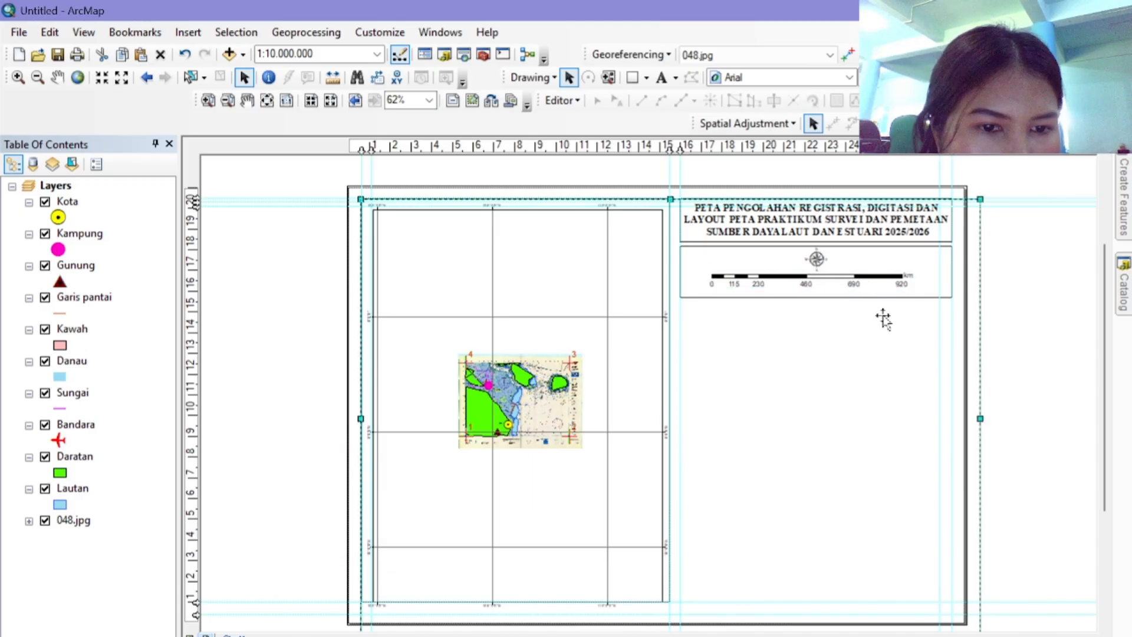
click(817, 301)
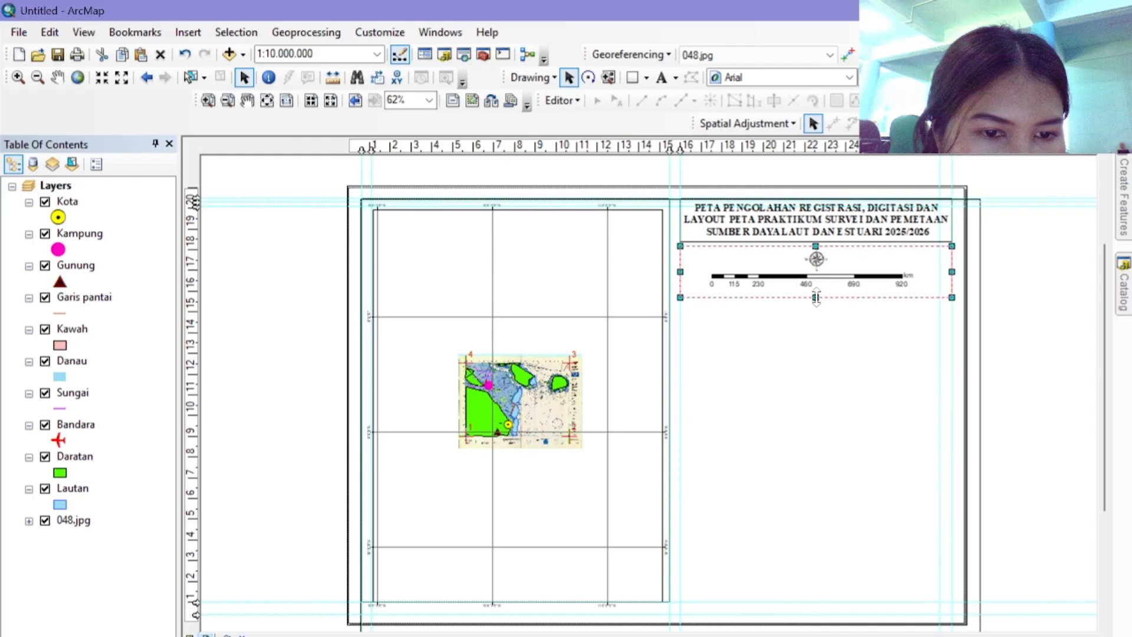
drag(816, 297, 816, 304)
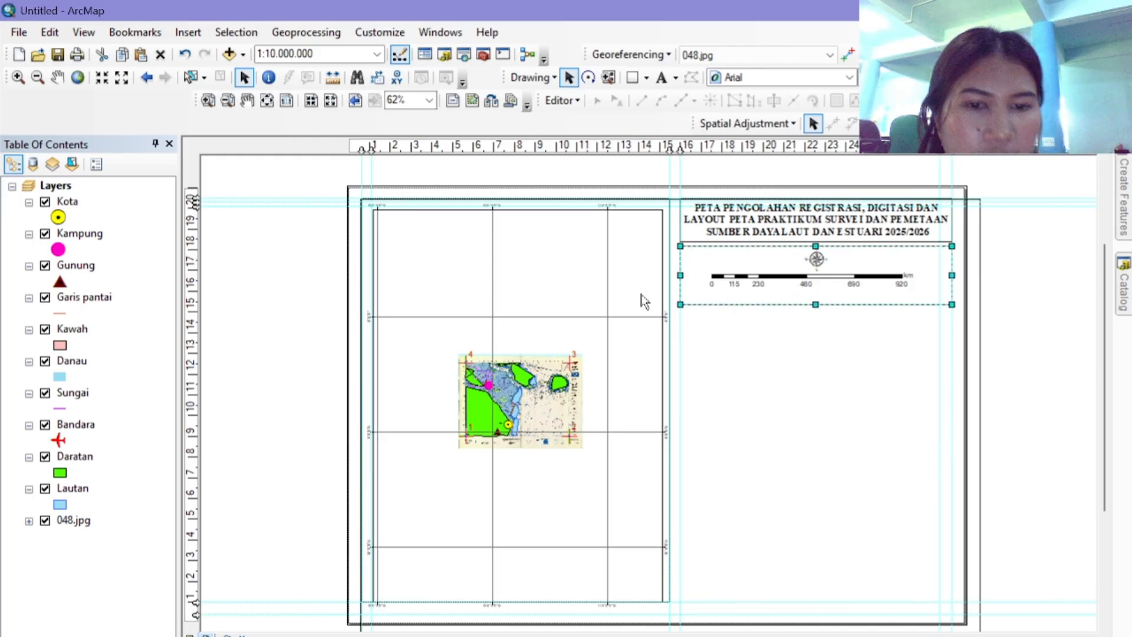
Step: Insert scale text in the Absolute style and place it centered under the scale bar inside the box
click(188, 32)
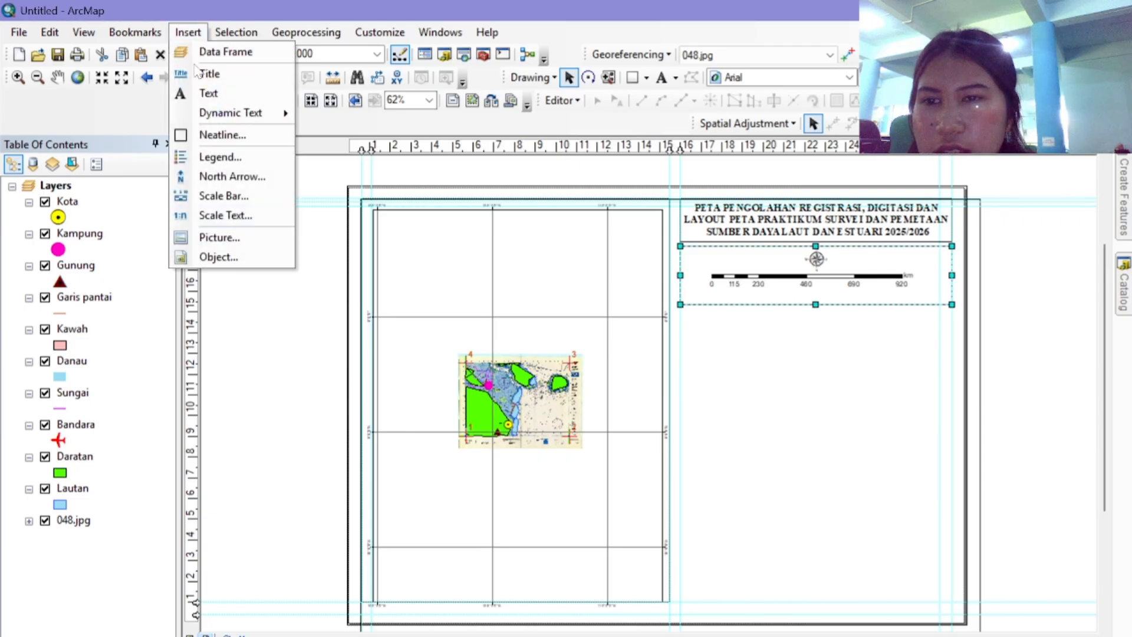
click(230, 215)
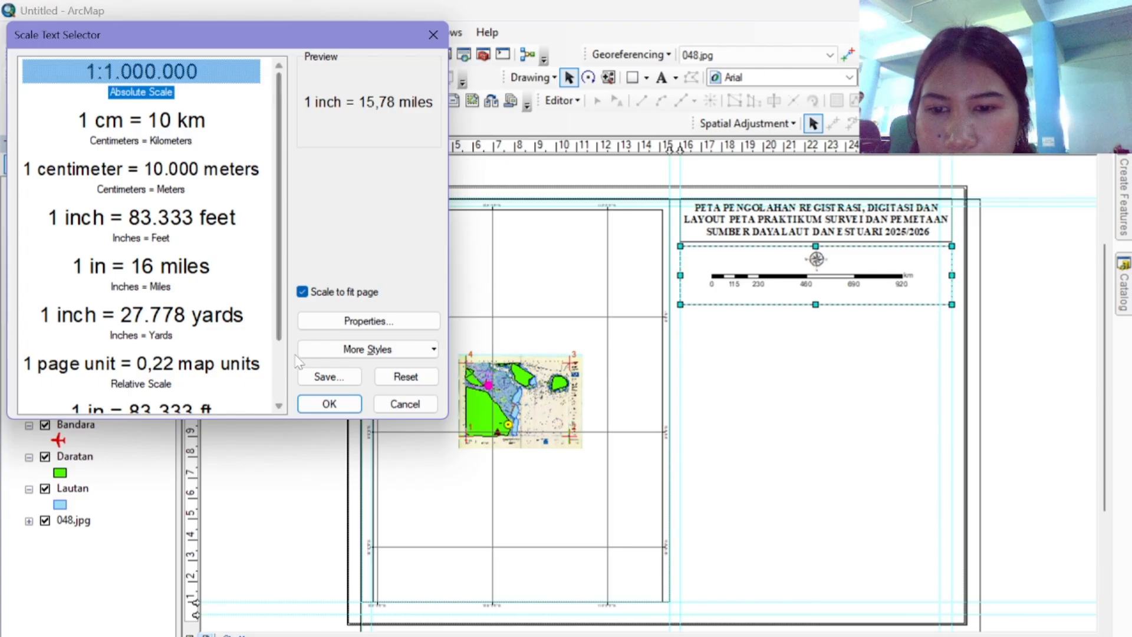
click(367, 321)
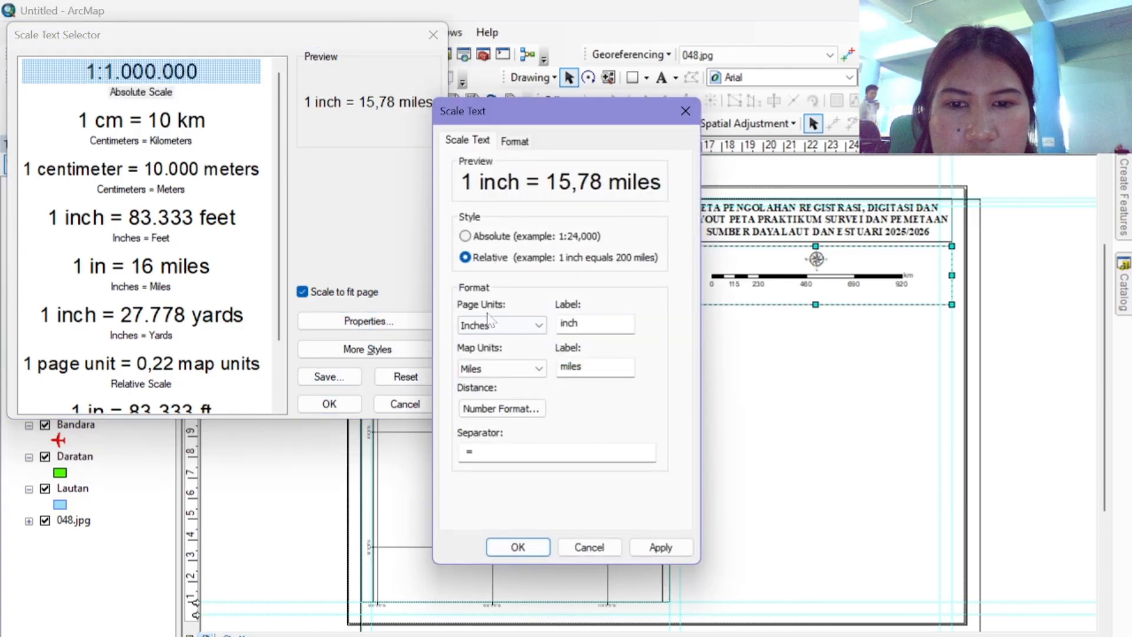
click(465, 237)
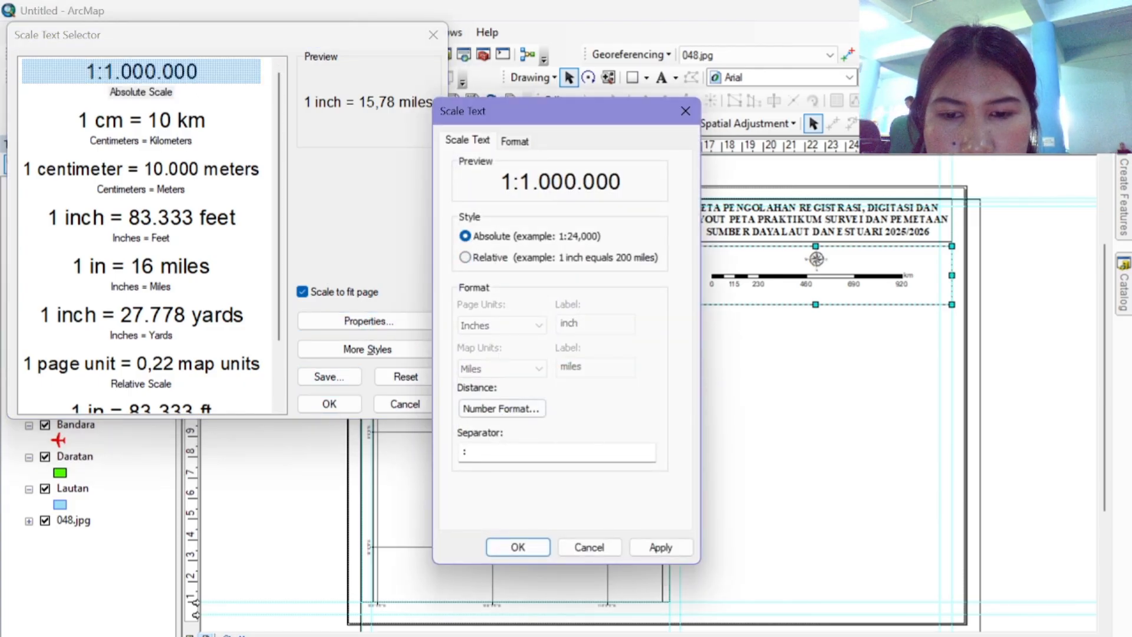
click(531, 546)
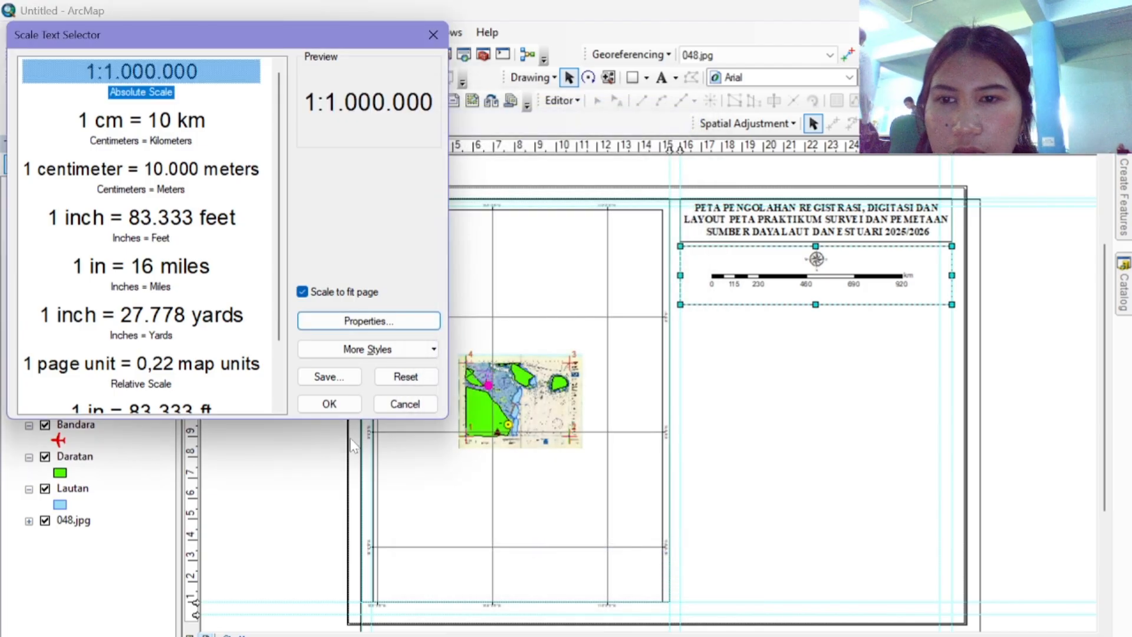
click(337, 410)
drag(584, 401, 829, 302)
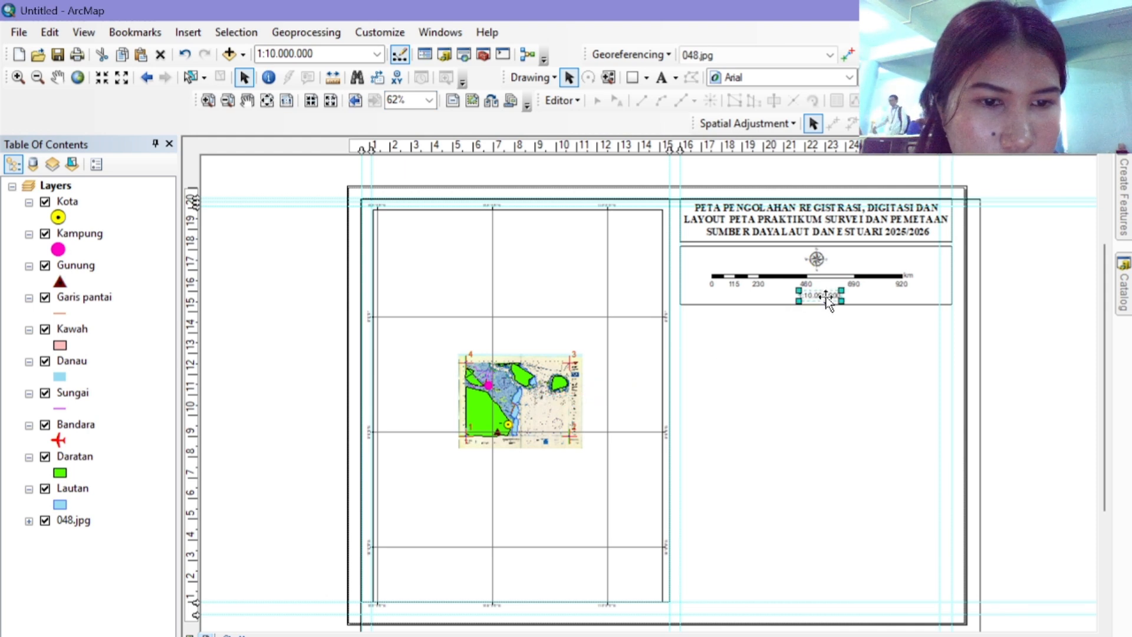
click(877, 397)
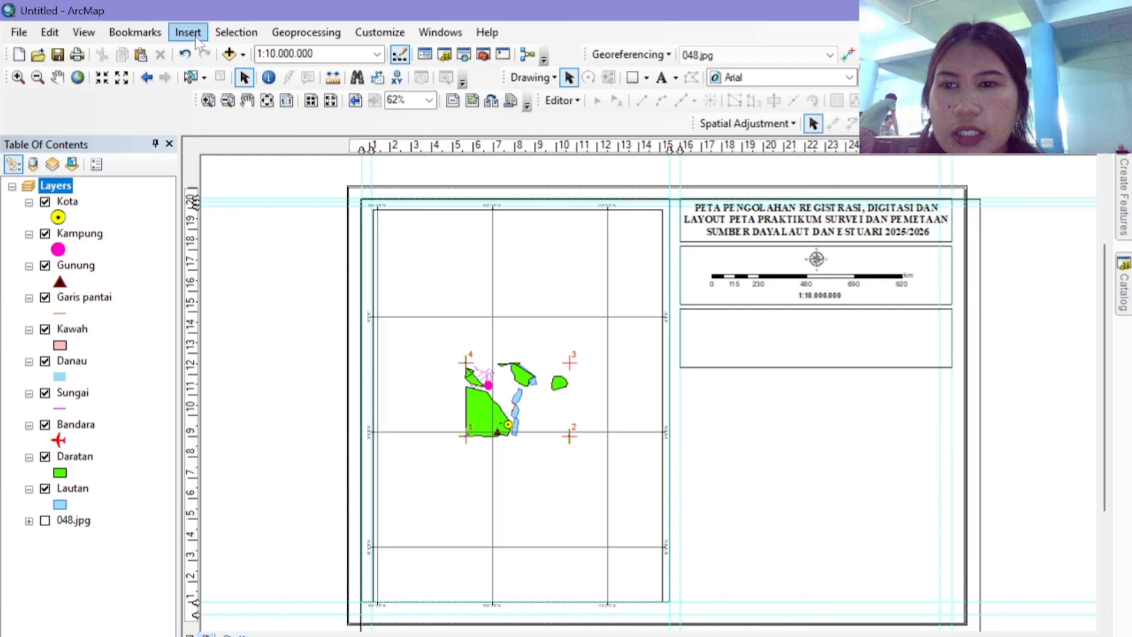
Step: Set up a two-column legend of all the digitized layers with the title "Legenda"
click(189, 33)
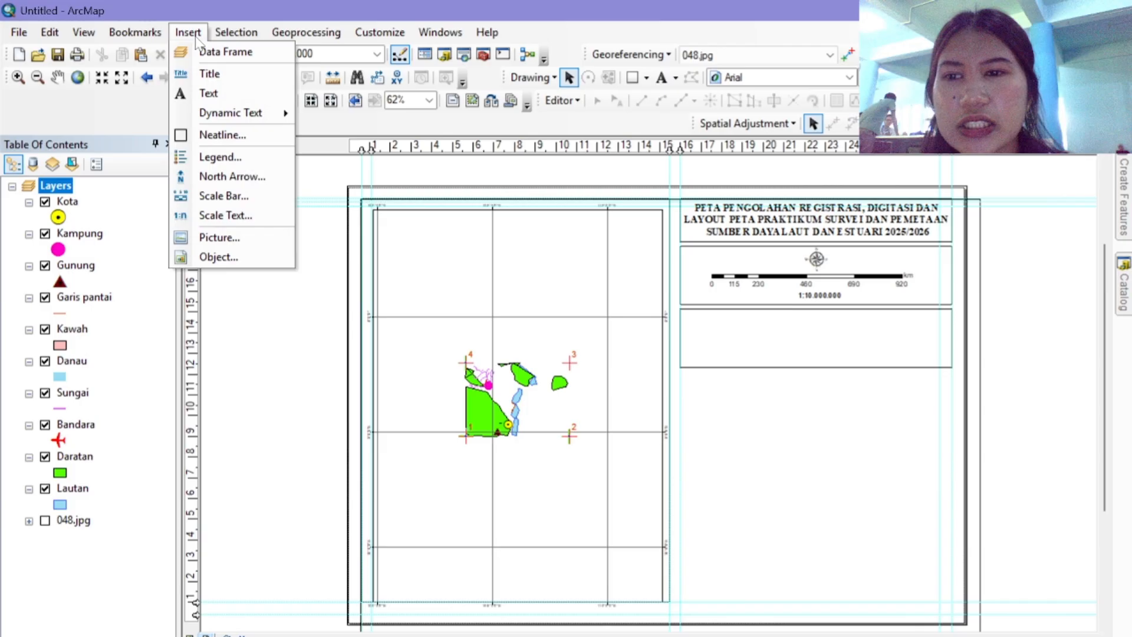
click(260, 155)
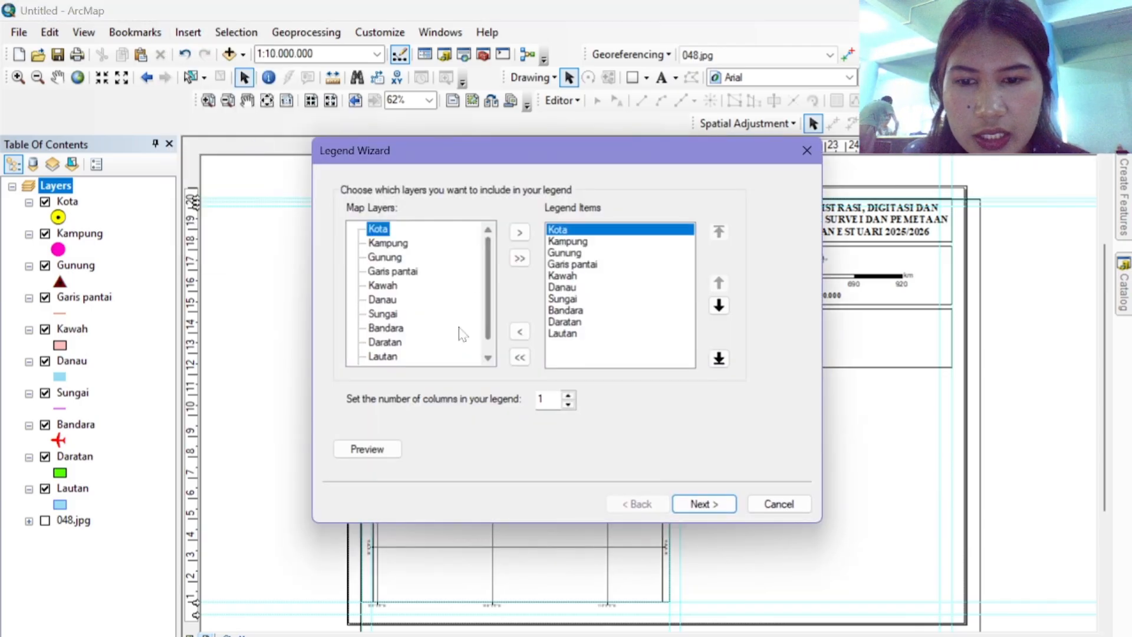
click(568, 396)
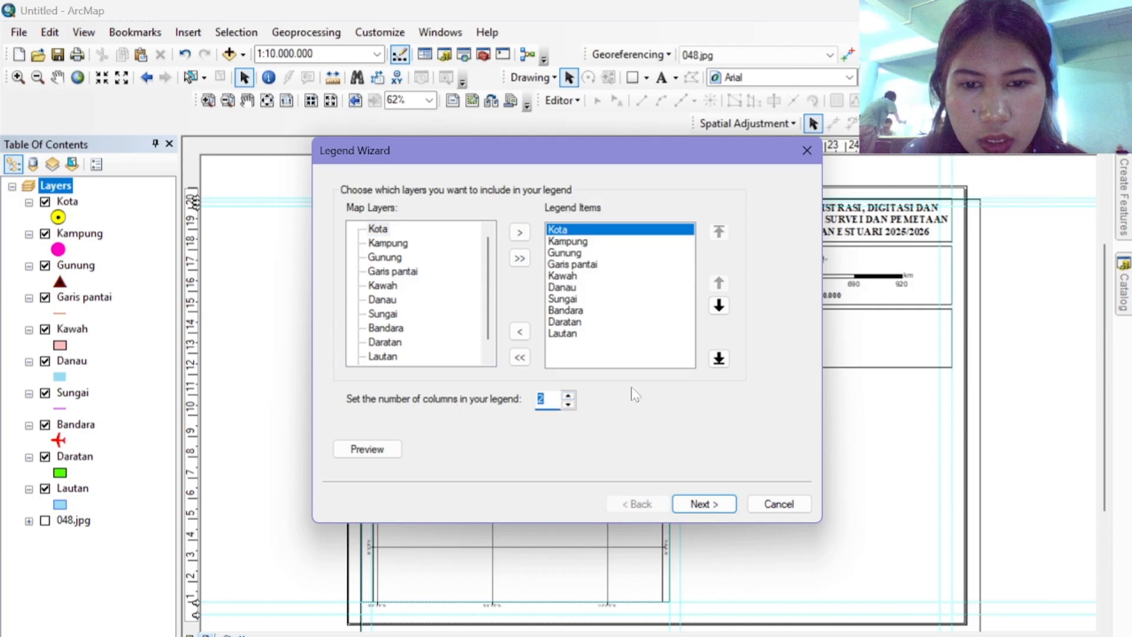
click(715, 506)
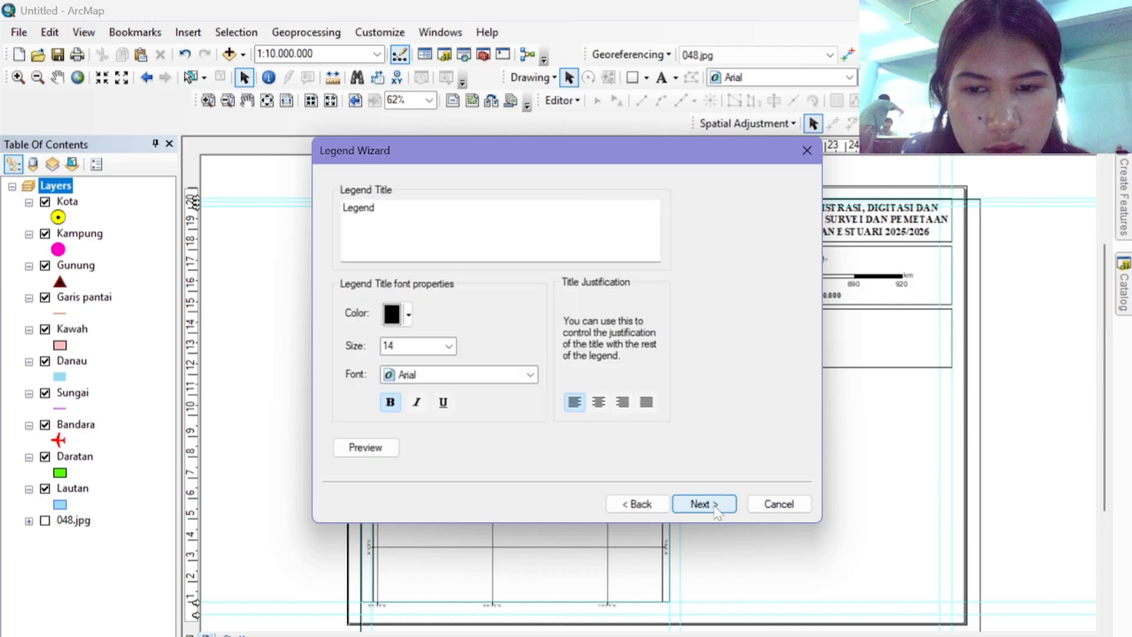
click(383, 208)
text(a)
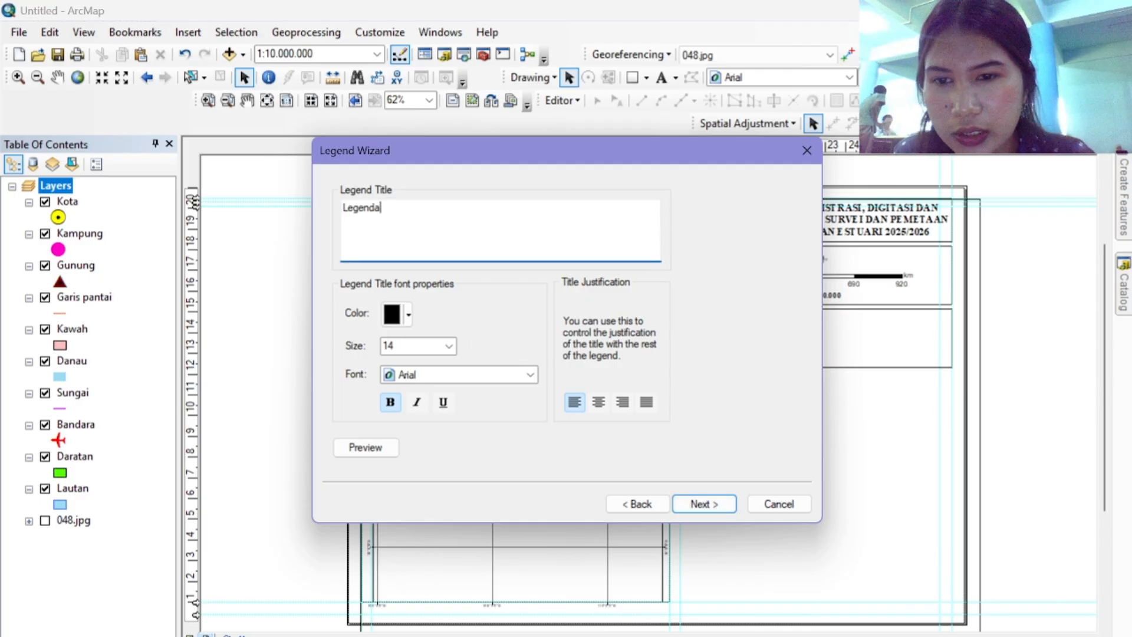
Step: Build the legend with the default frame and item settings and place it in the box below the scale text
click(705, 504)
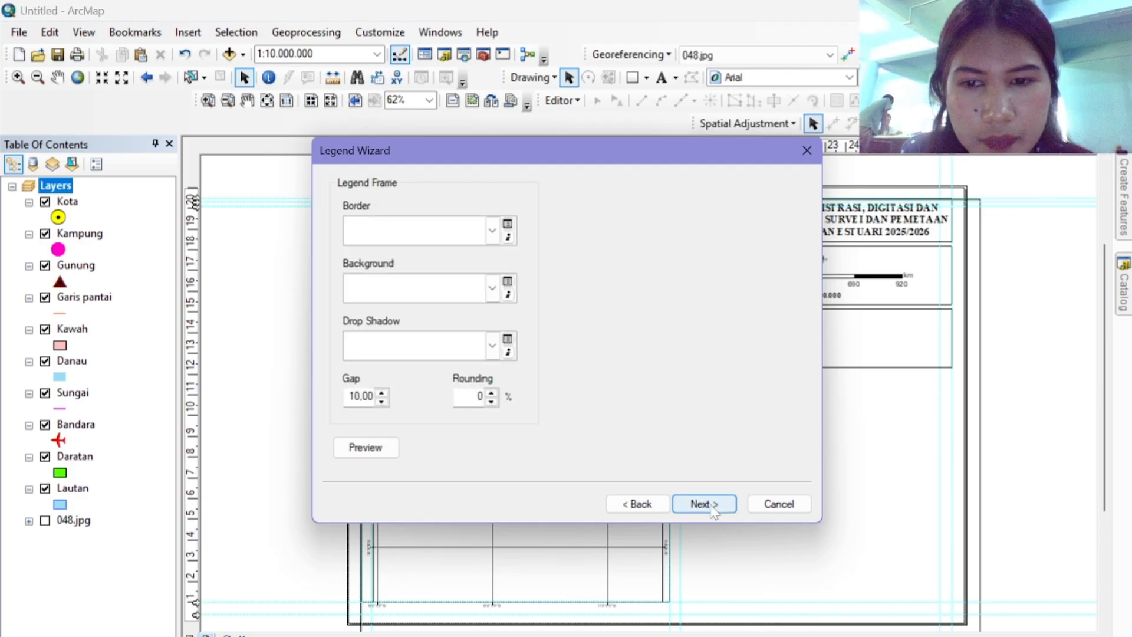
click(705, 505)
click(712, 509)
click(712, 508)
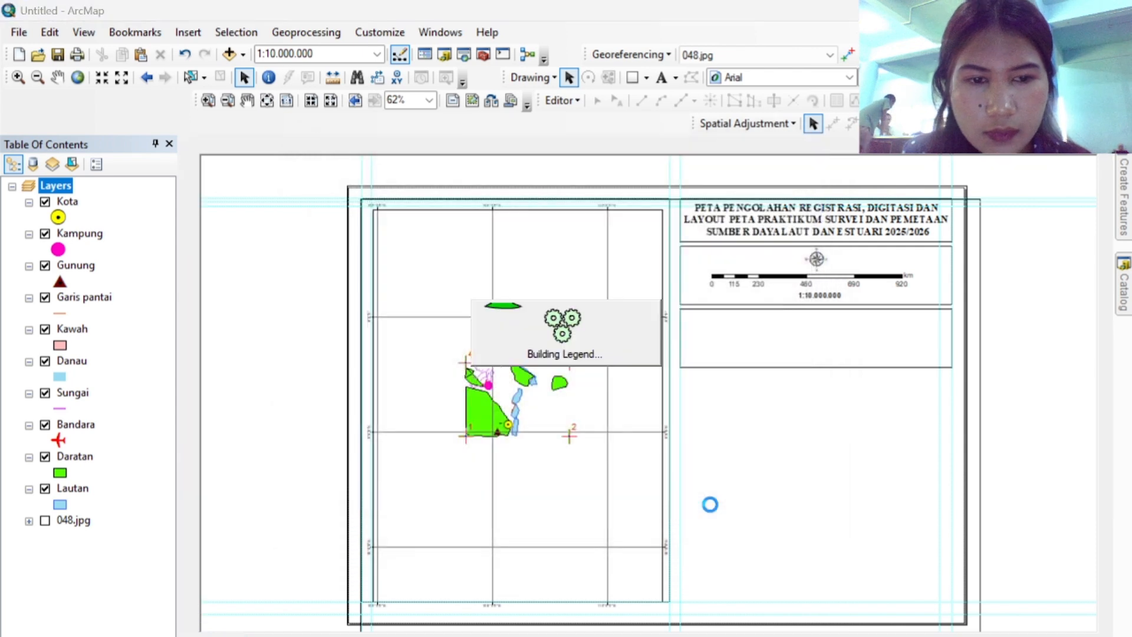
drag(613, 424, 822, 405)
click(876, 368)
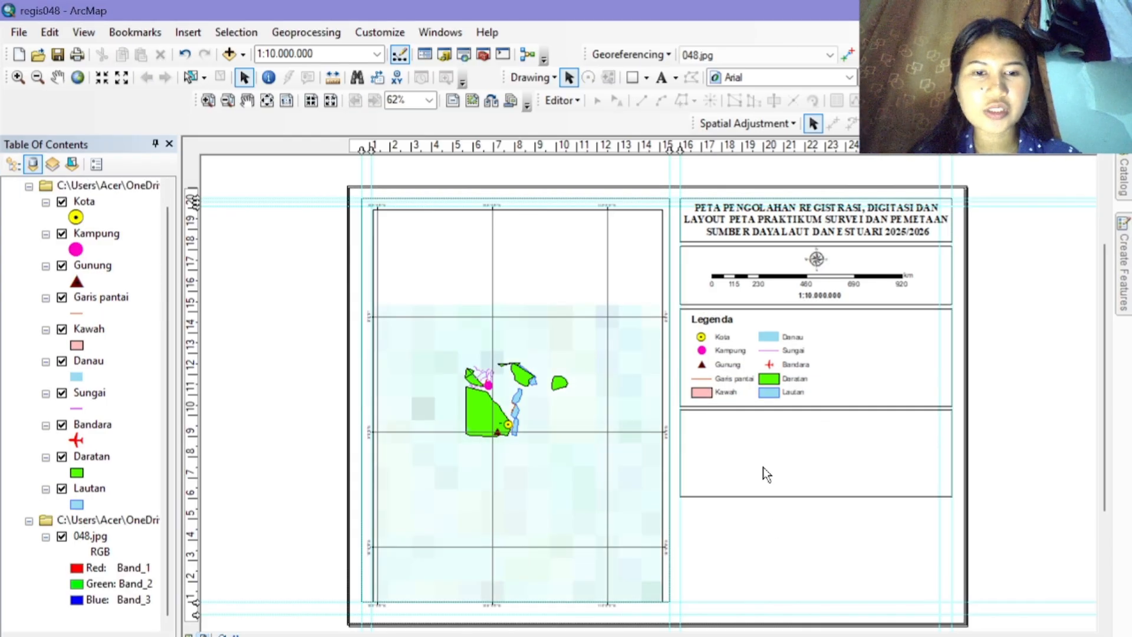
Step: Insert a new data frame, add IdKABU_2010.shp from the SHP Indo folder, and move the frame over the empty box below the legend
click(763, 467)
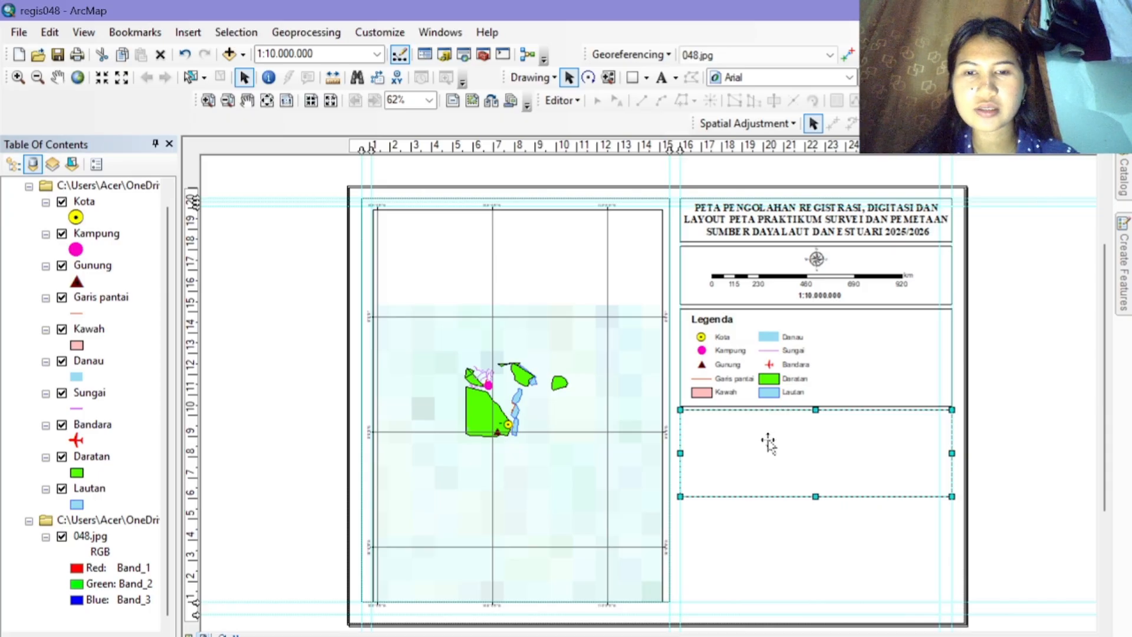
click(187, 32)
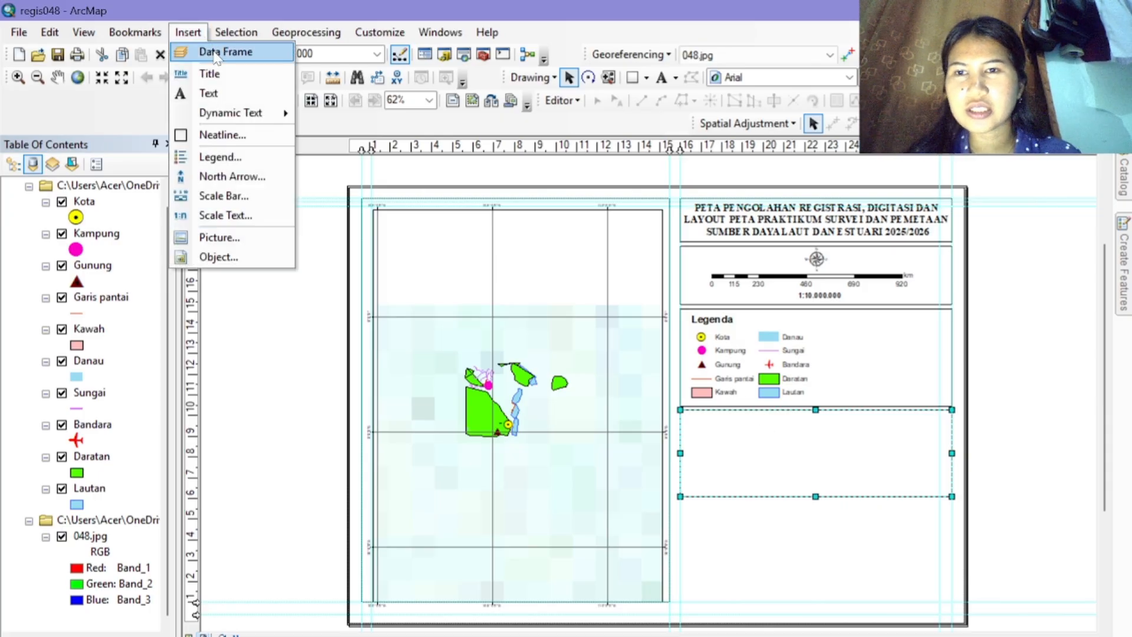
click(216, 53)
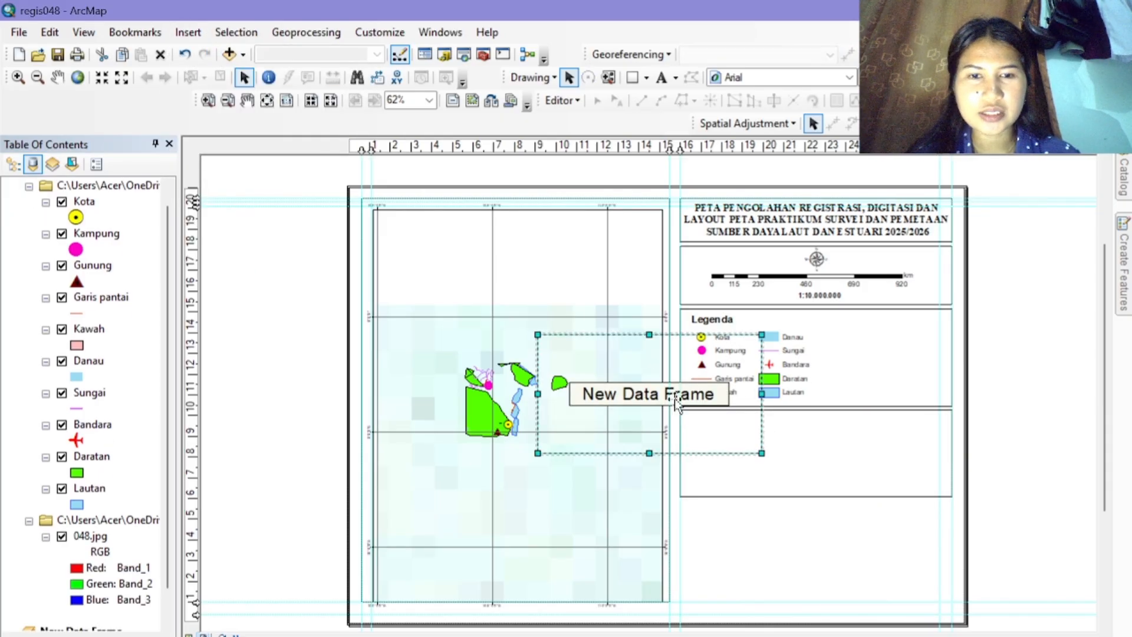
right_click(676, 403)
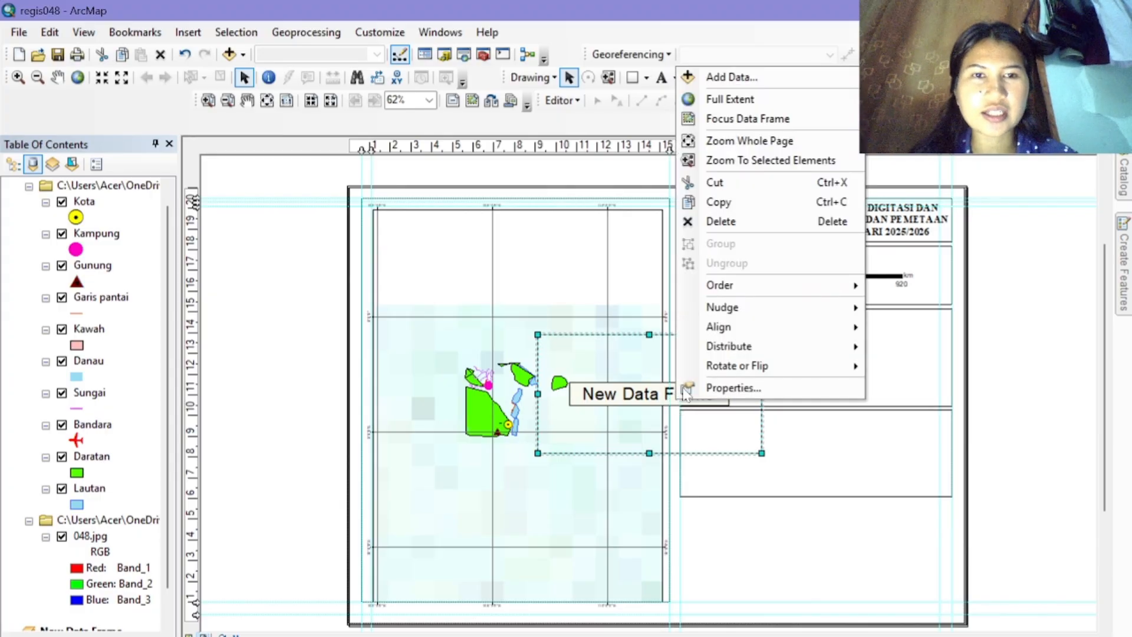
click(721, 76)
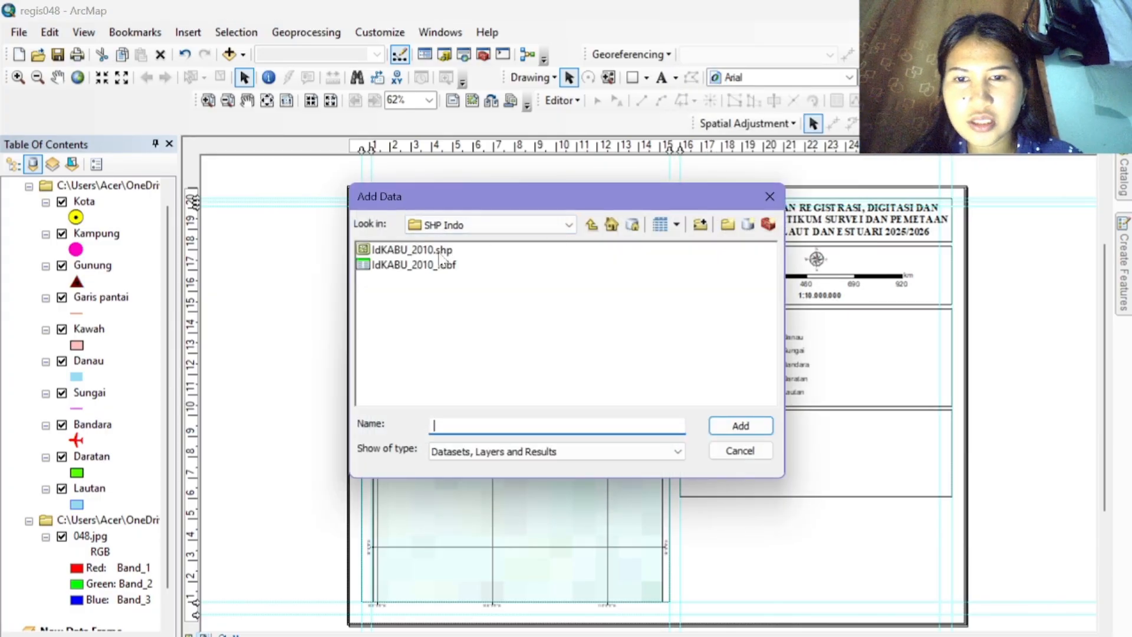
click(440, 250)
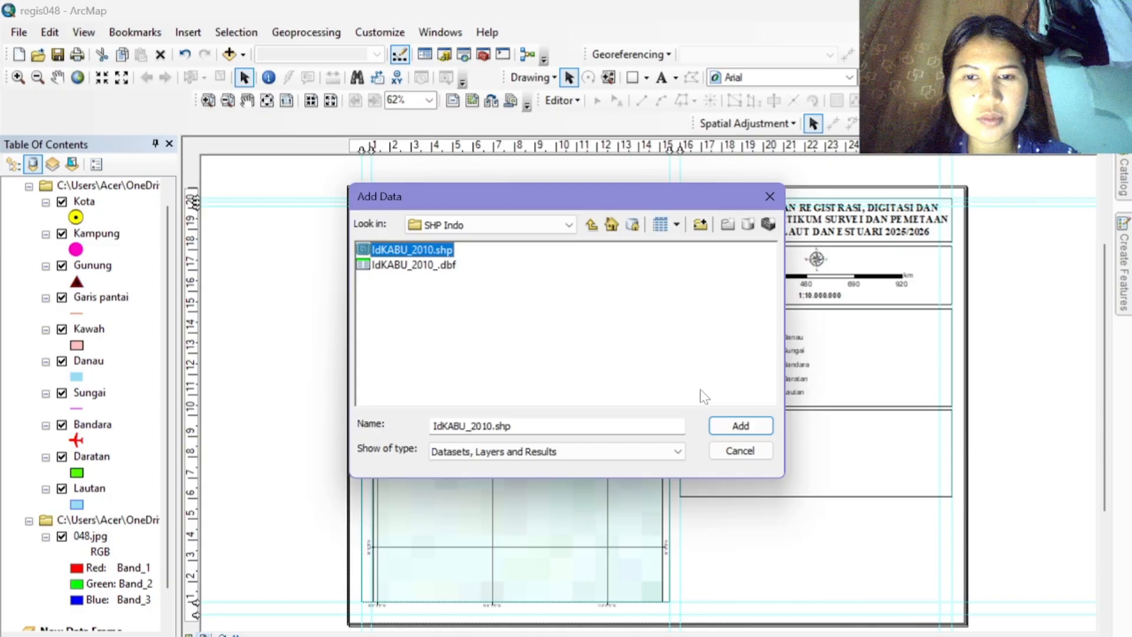
click(742, 425)
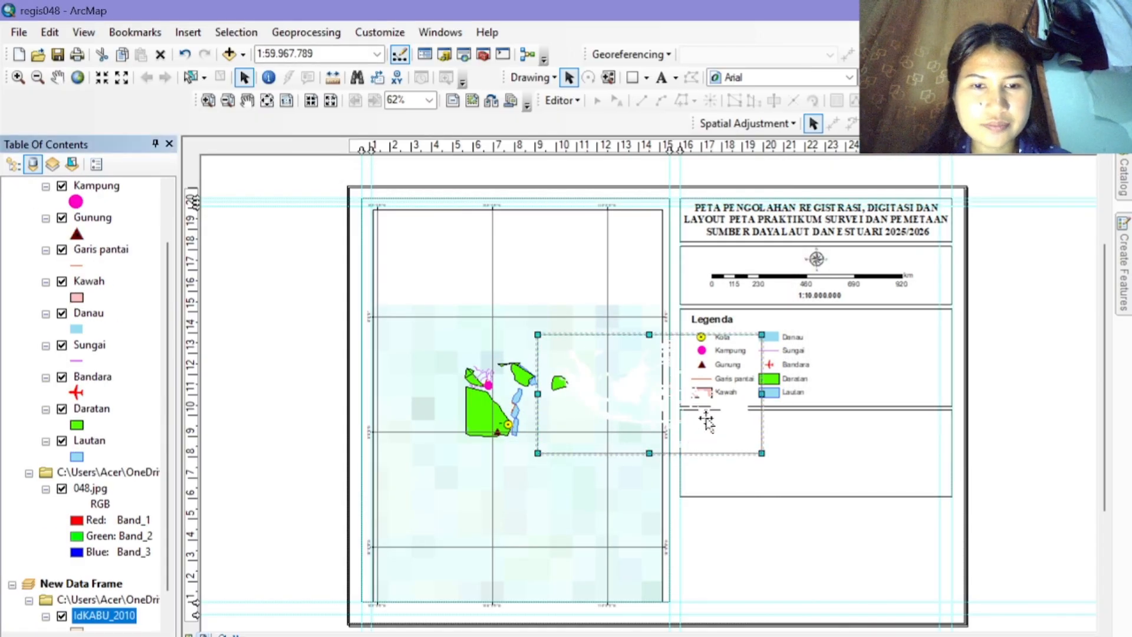
mouse_move(707, 419)
mouse_down()
mouse_move(913, 476)
mouse_move(874, 470)
mouse_up()
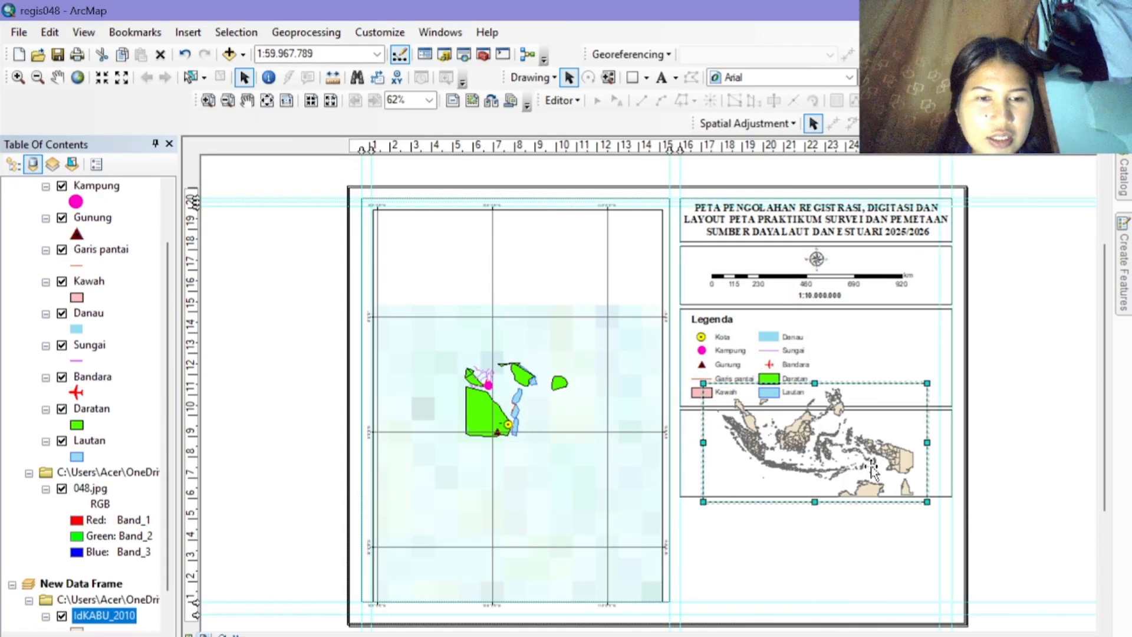
Step: Add an extent indicator for the Layers data frame to the Indonesia inset map
right_click(873, 470)
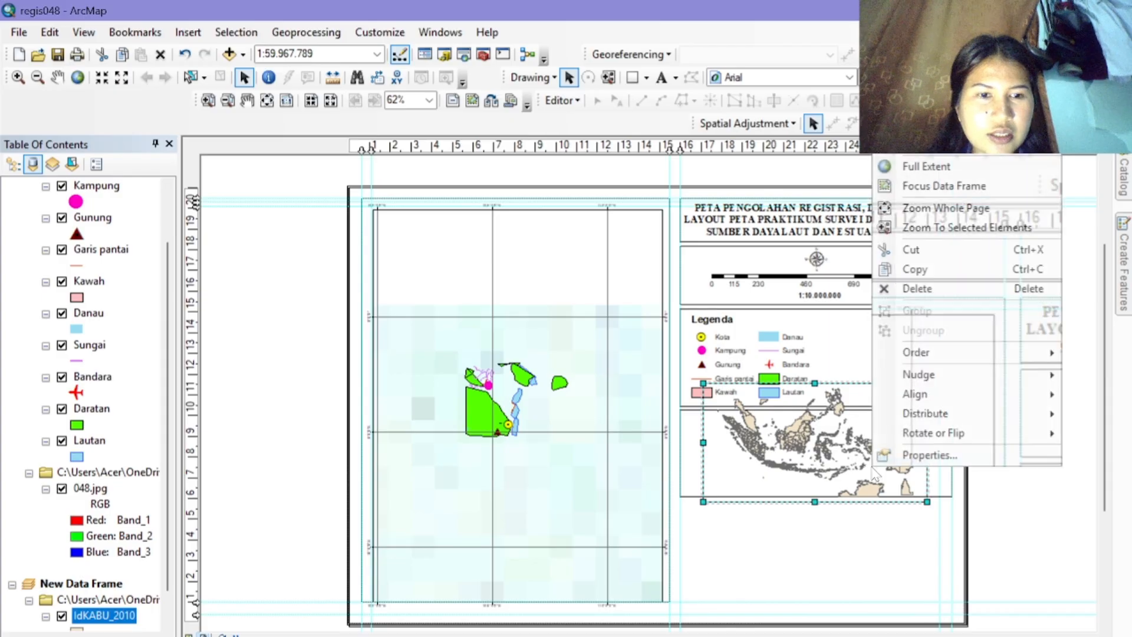
click(904, 457)
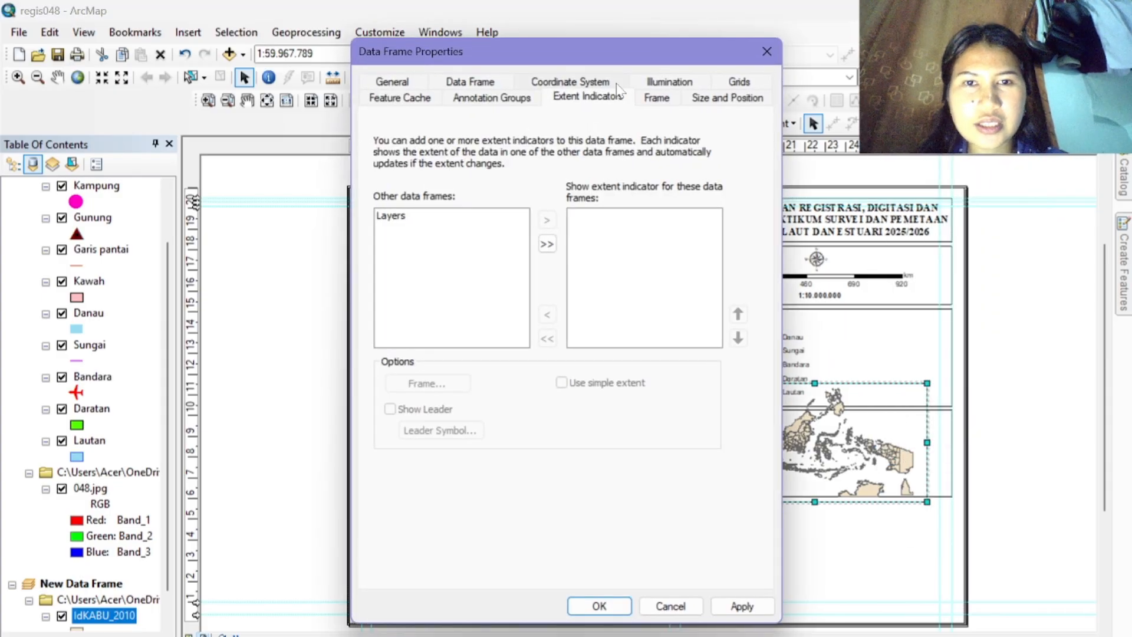
click(594, 85)
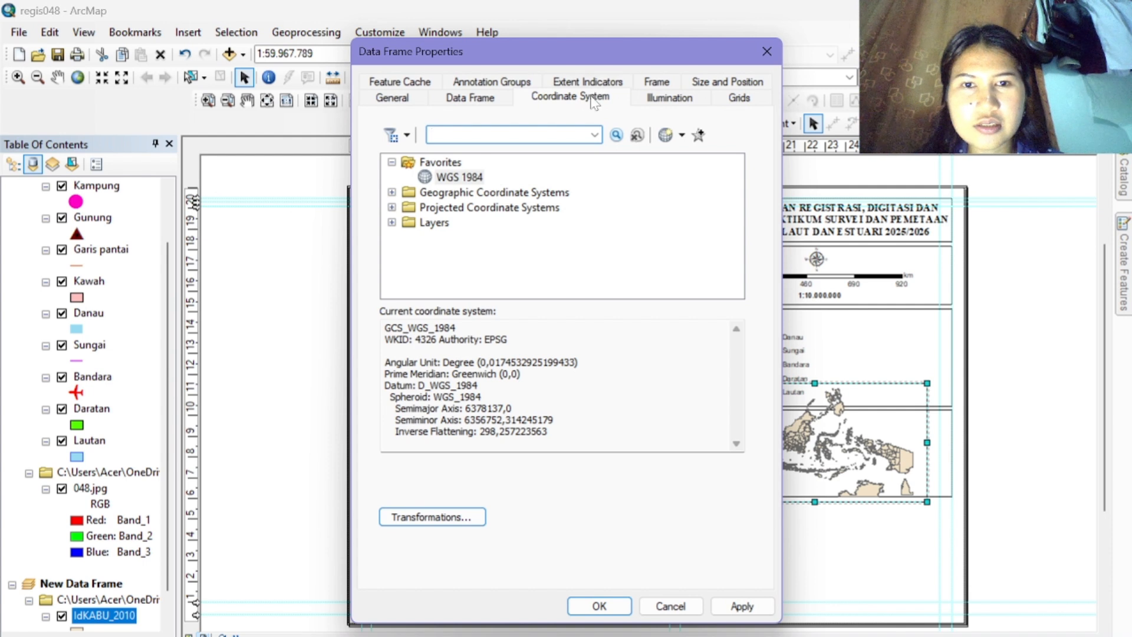
click(582, 84)
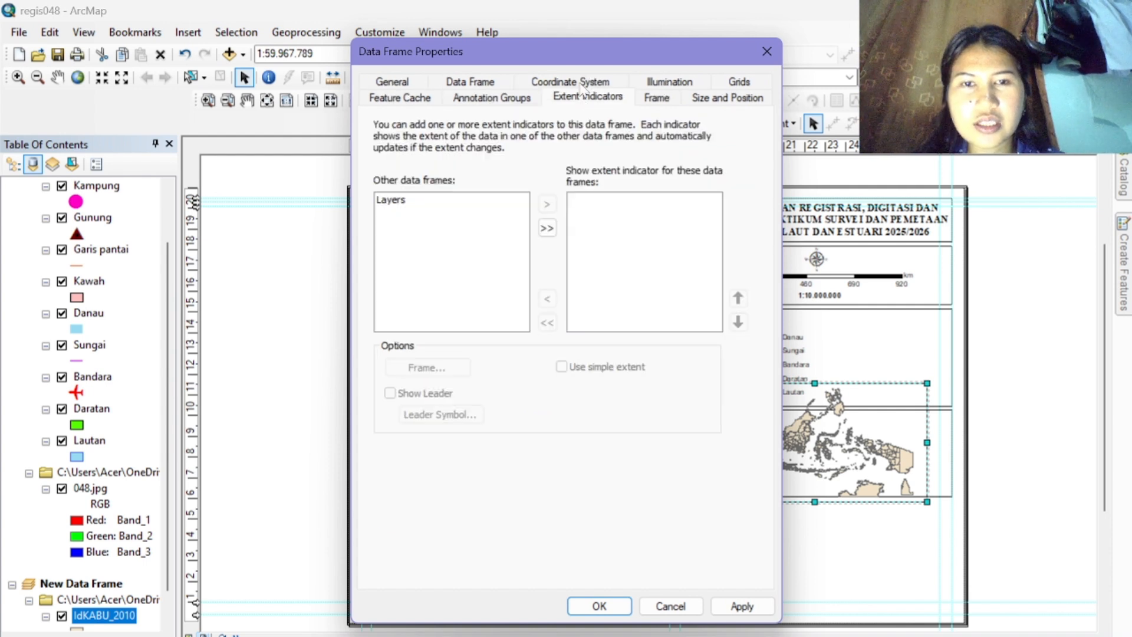
click(547, 228)
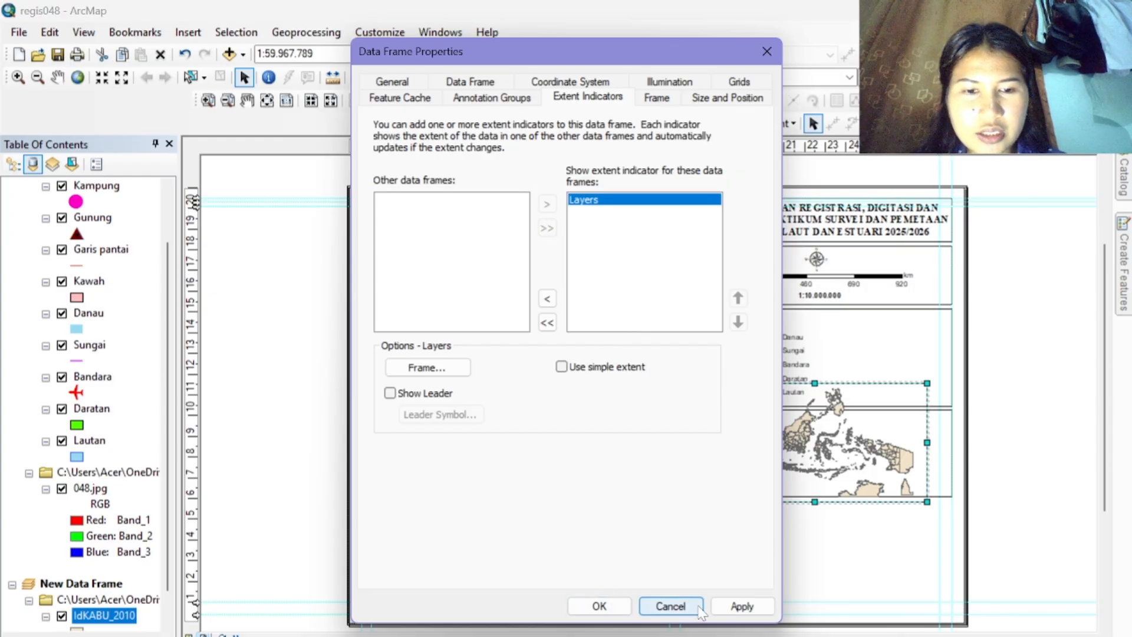
click(742, 606)
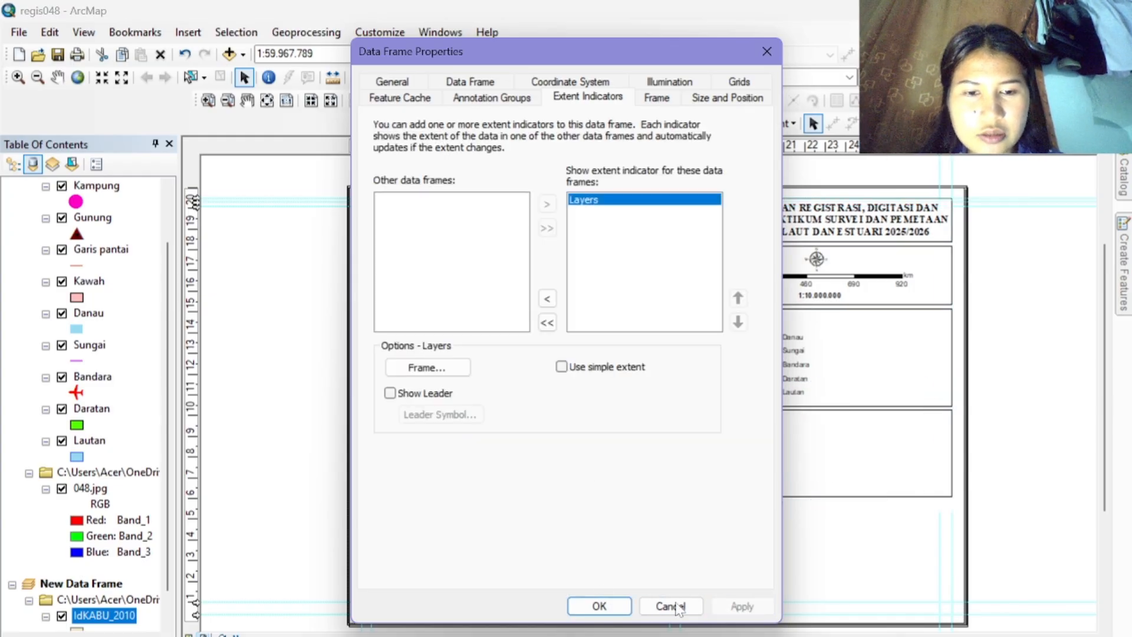
click(599, 605)
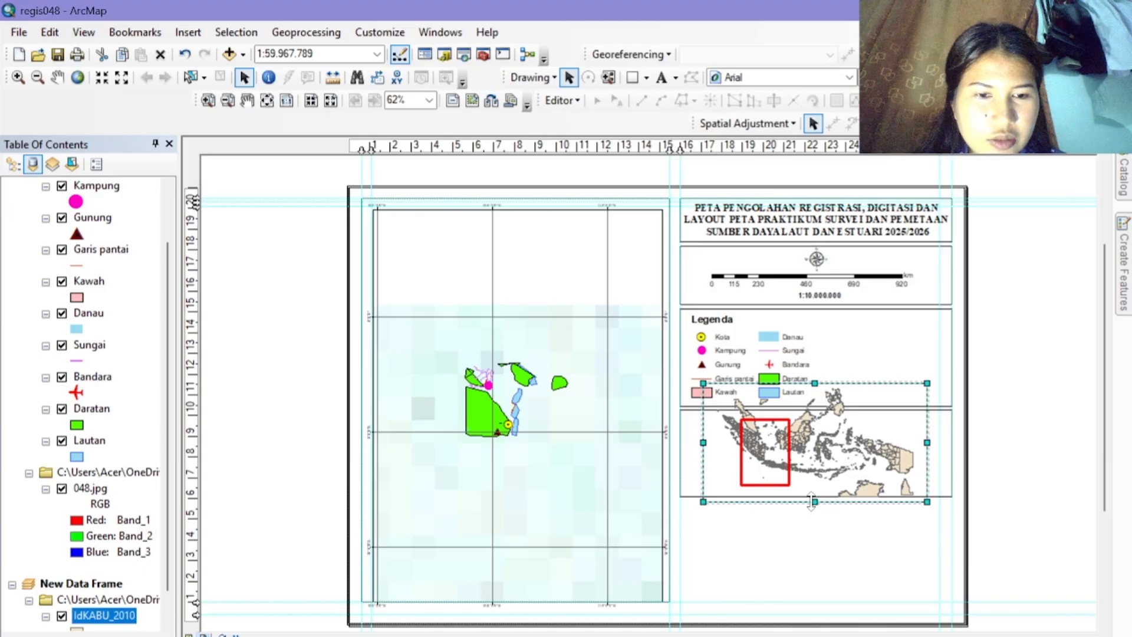
Step: Resize the inset data frame on all four sides to fit the box below the legend
drag(811, 499, 811, 497)
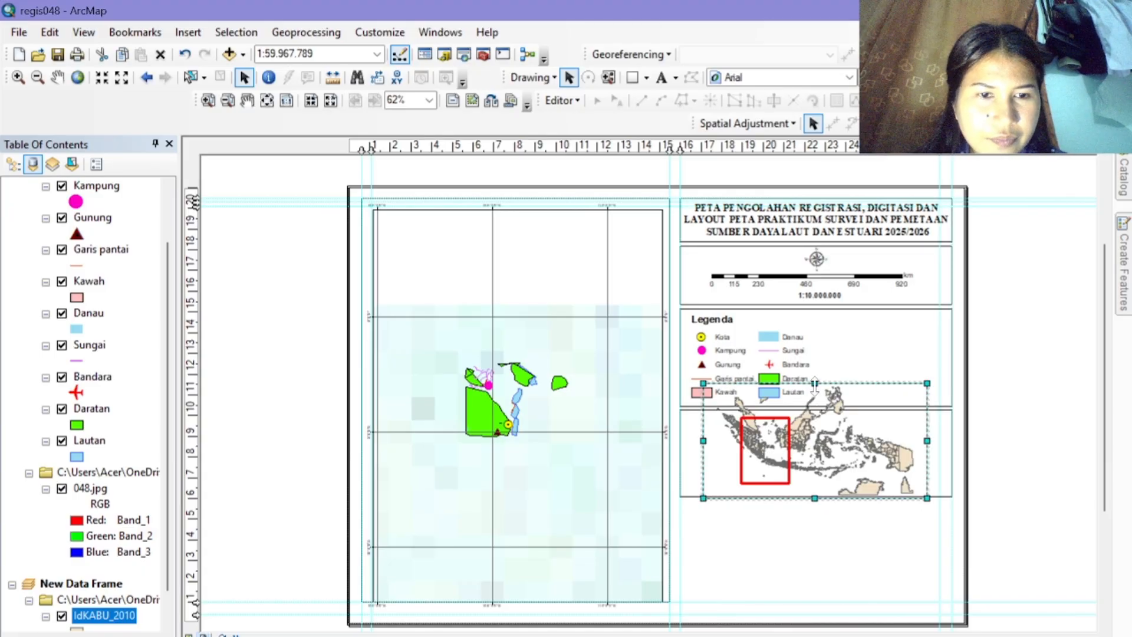
drag(815, 399, 816, 411)
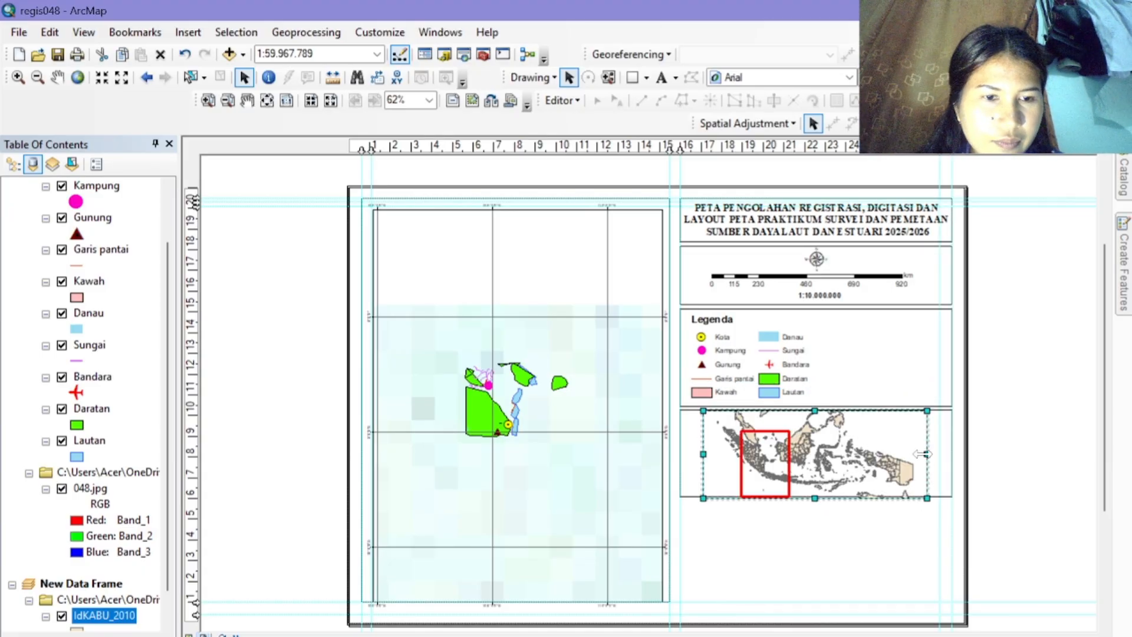
drag(925, 453, 951, 454)
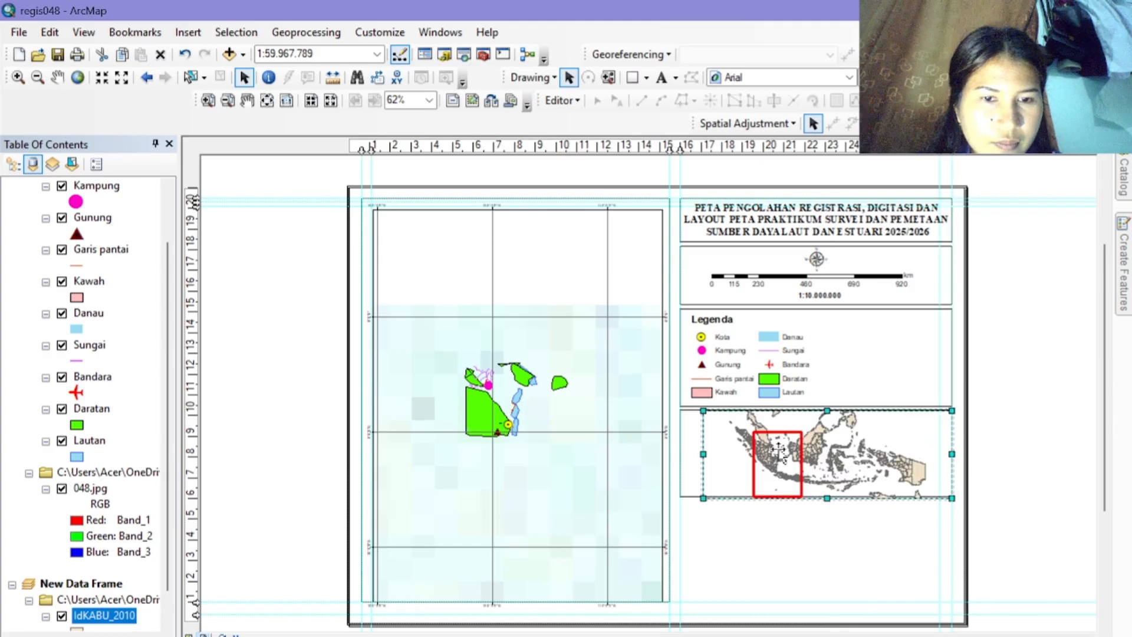
drag(705, 454, 680, 454)
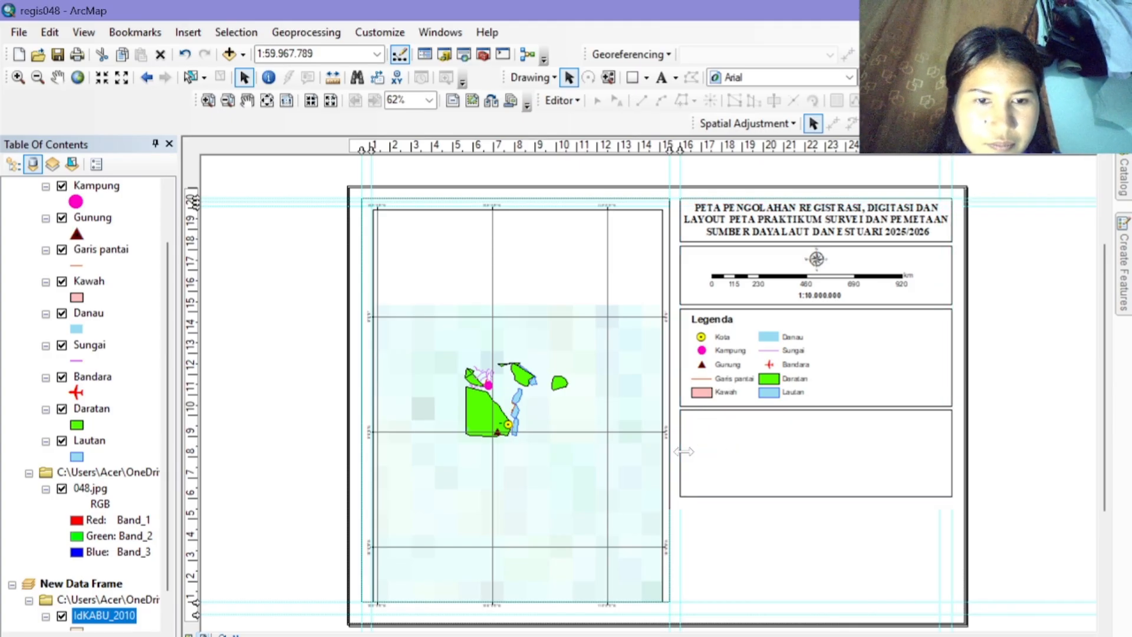
click(753, 561)
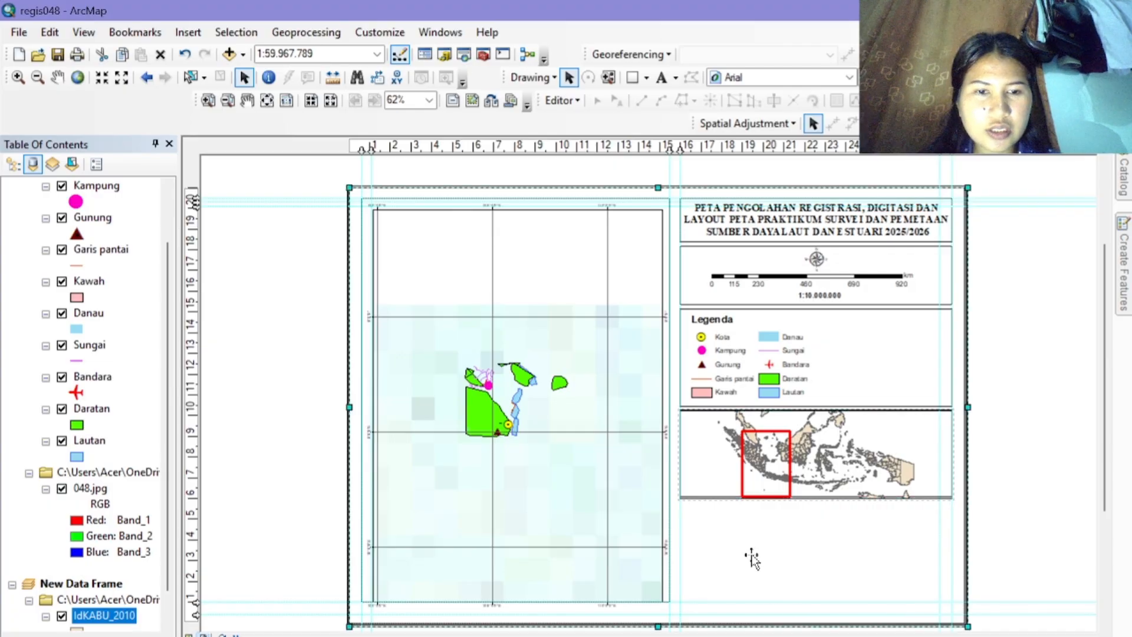
Step: Duplicate the box around the scale bar and fit the copy between the inset map and the lower margin guide
click(859, 304)
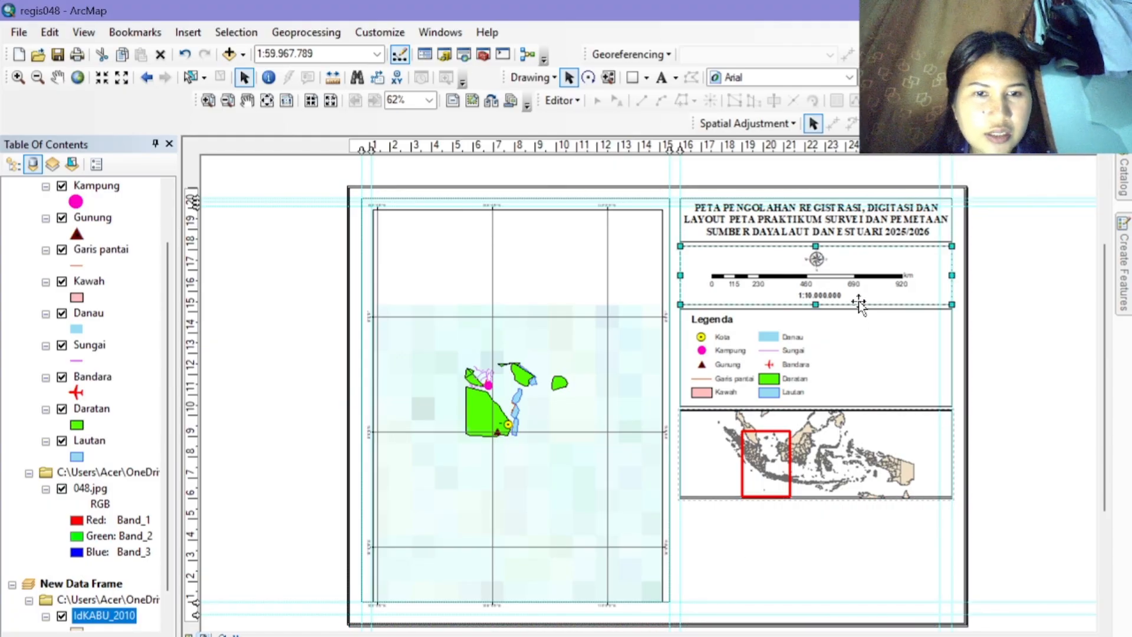
click(765, 543)
key(ctrl+v)
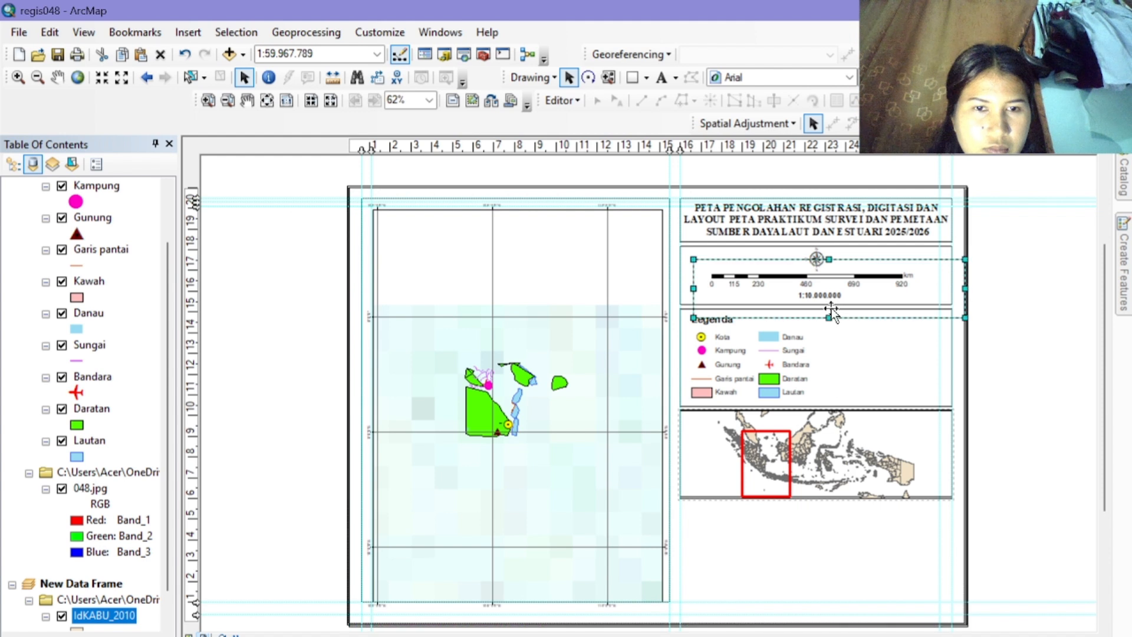
drag(839, 319, 816, 602)
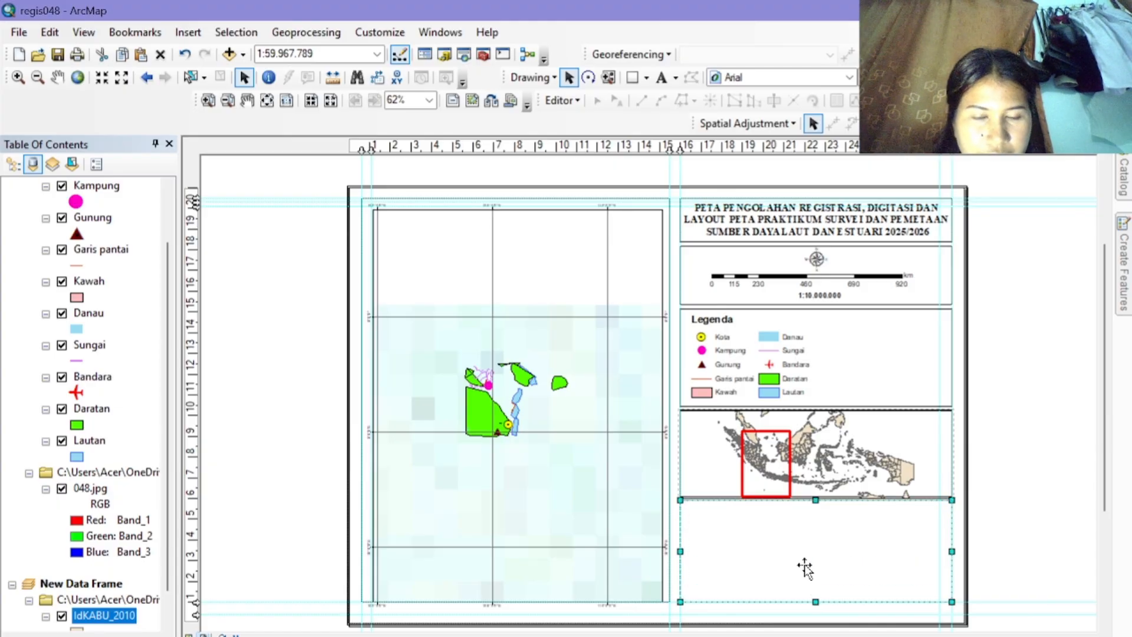
Step: Add centred text with the author's name, student number and L2 in the empty box below the Indonesia inset map
click(776, 553)
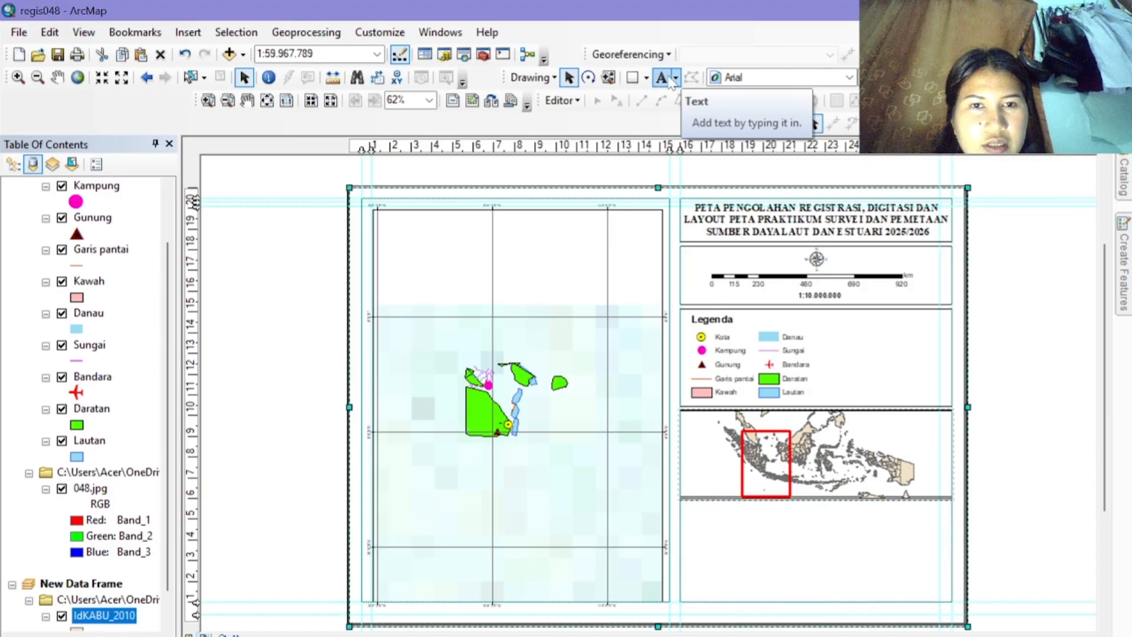
click(663, 78)
click(793, 540)
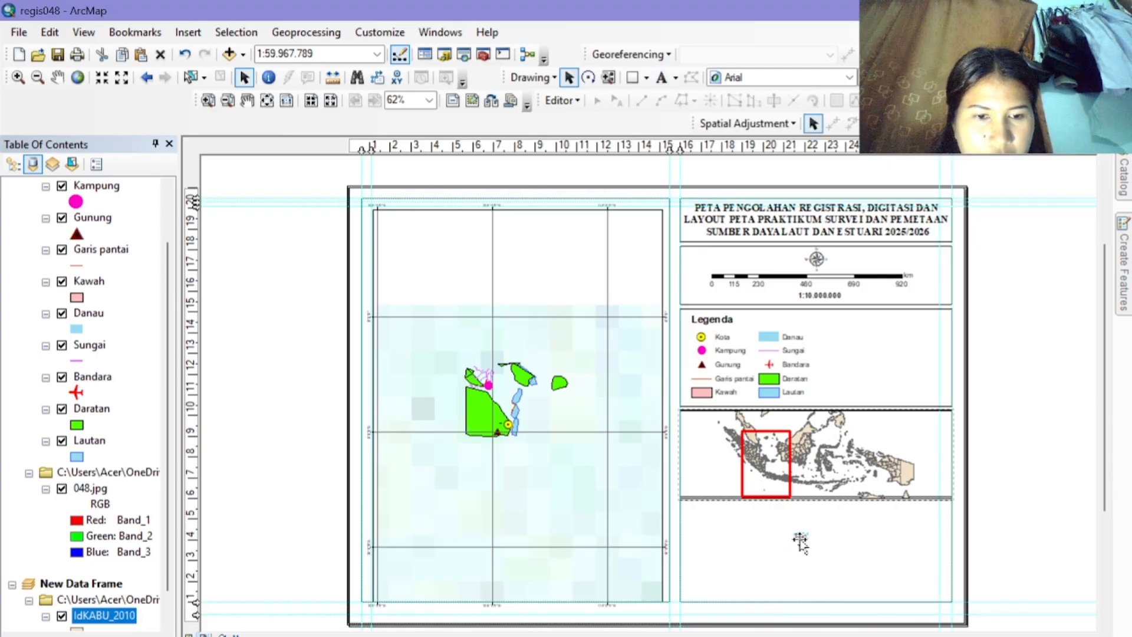
double_click(800, 540)
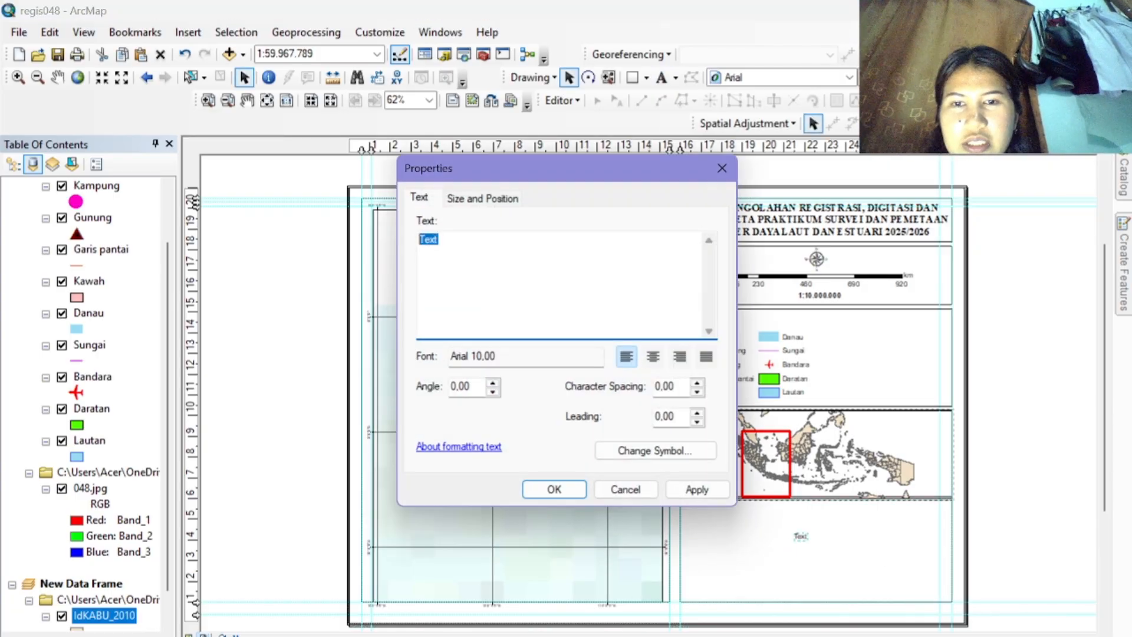
text(L2)
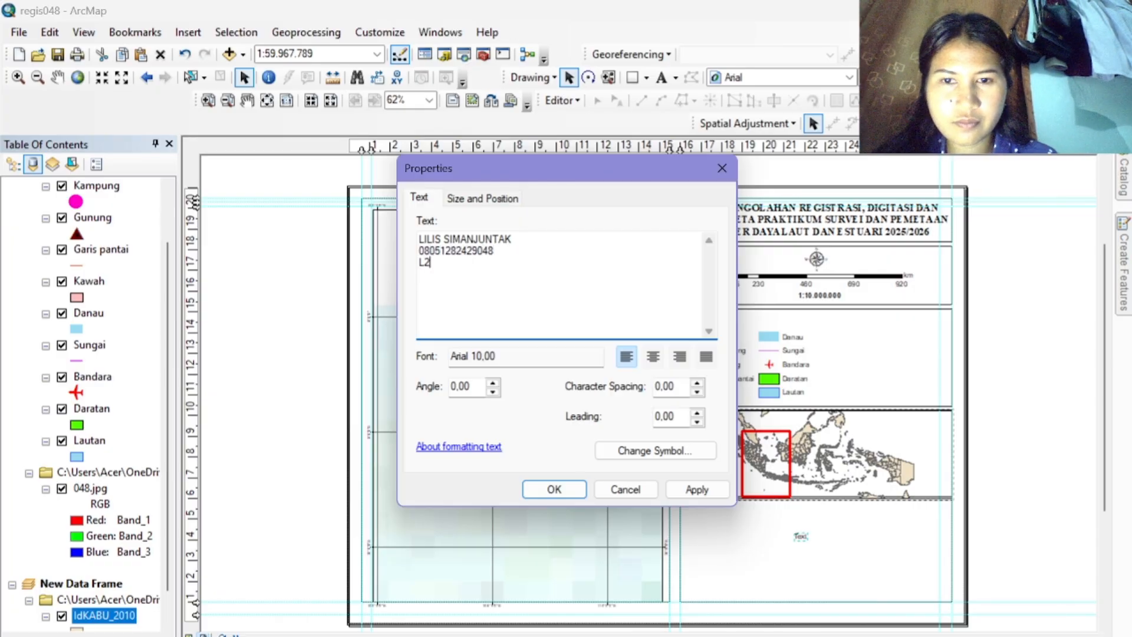
click(652, 357)
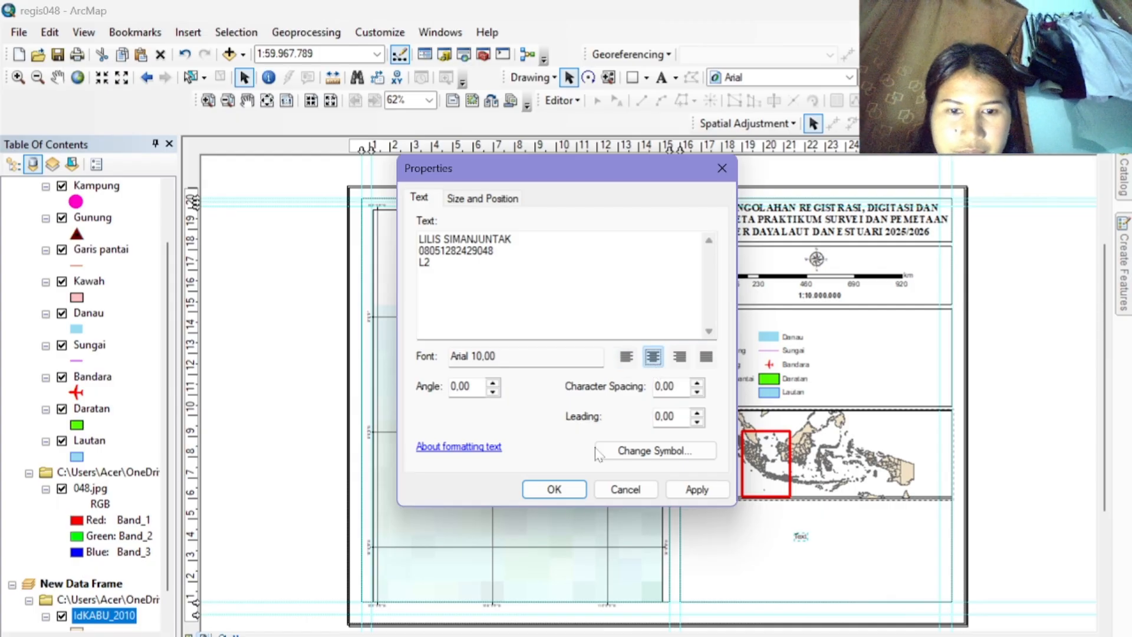
click(560, 494)
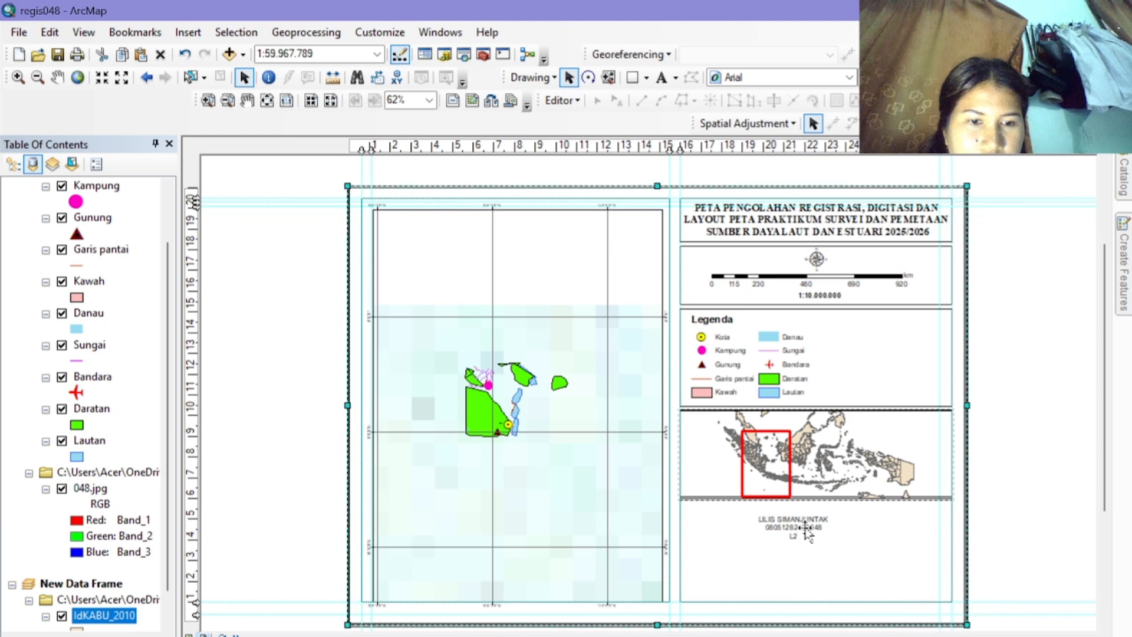
Step: Format the author text in Times New Roman, size 16, bold
double_click(806, 531)
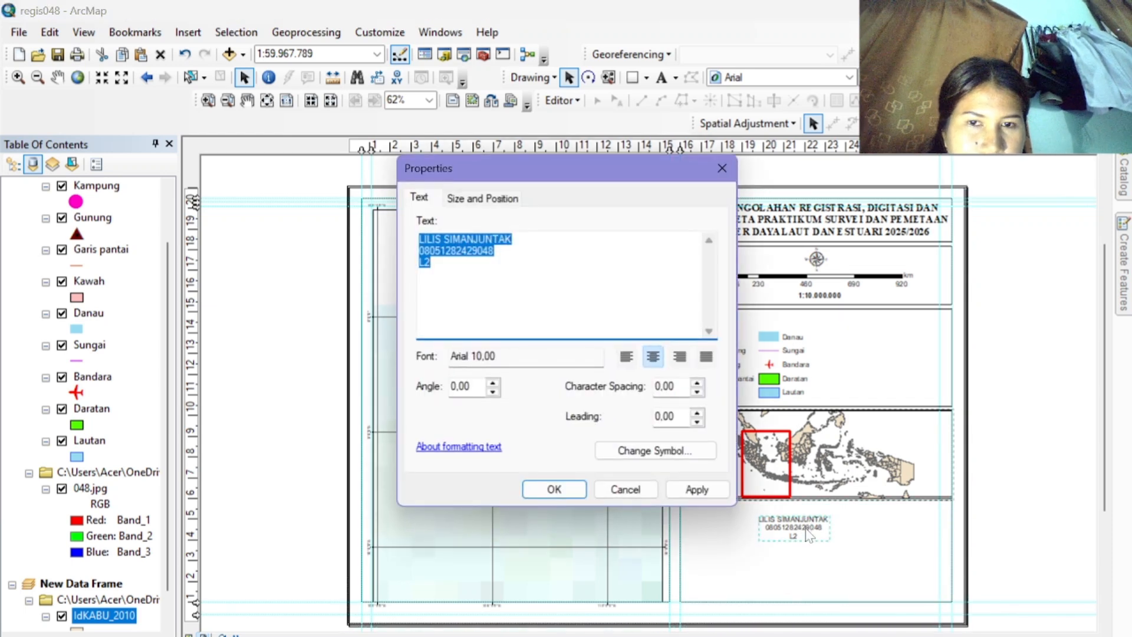
click(556, 491)
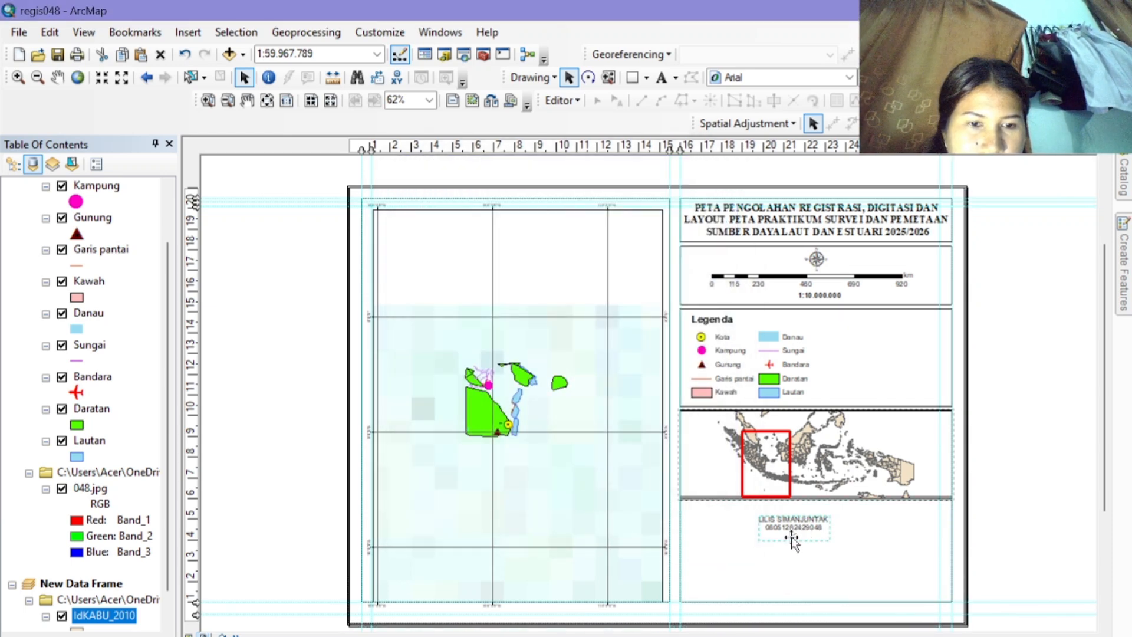
click(849, 78)
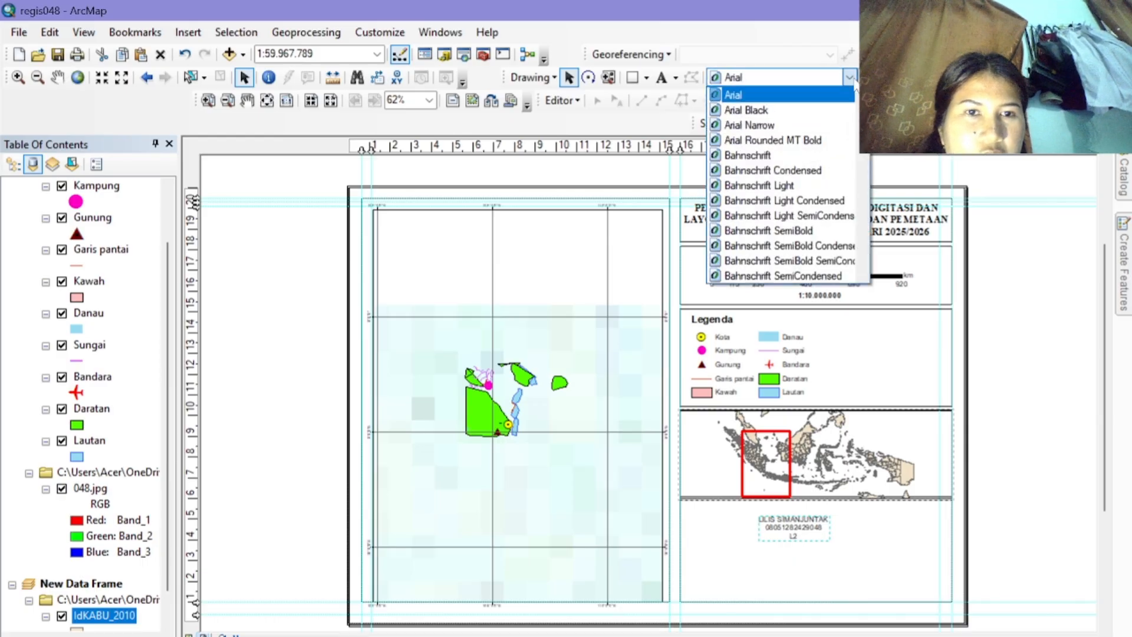
key(t)
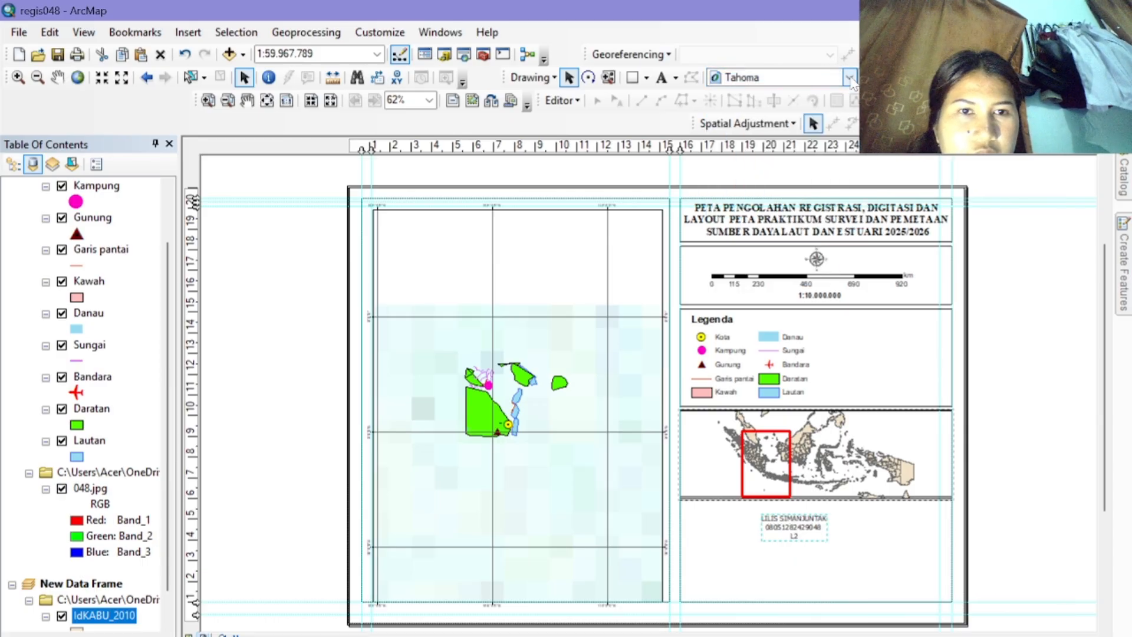
click(850, 78)
click(837, 122)
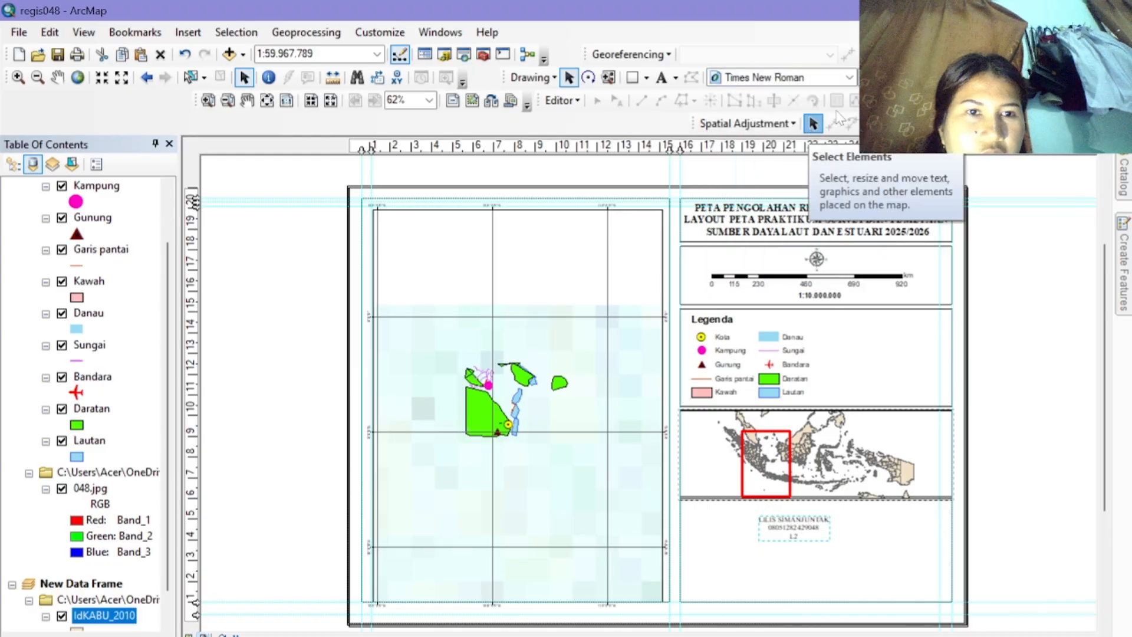
click(891, 77)
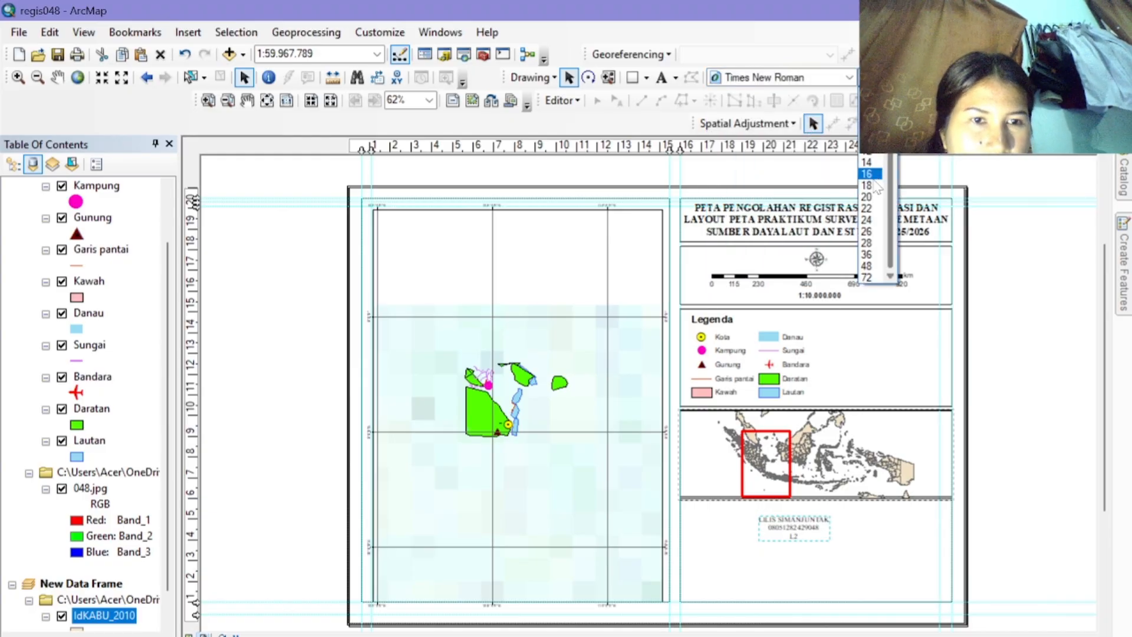
click(868, 186)
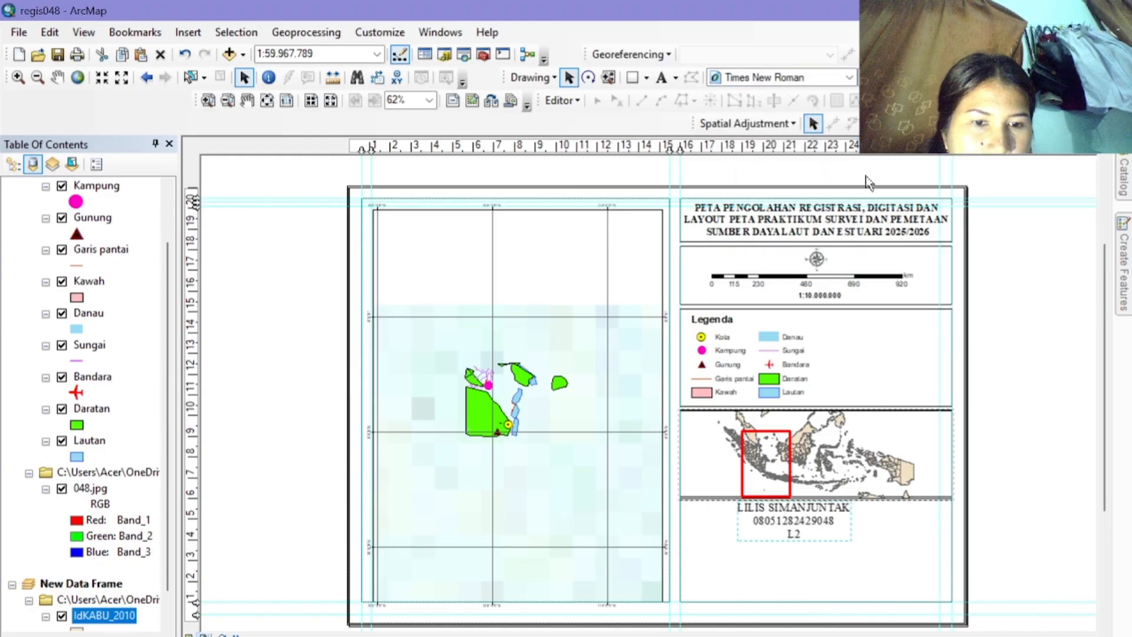
click(909, 77)
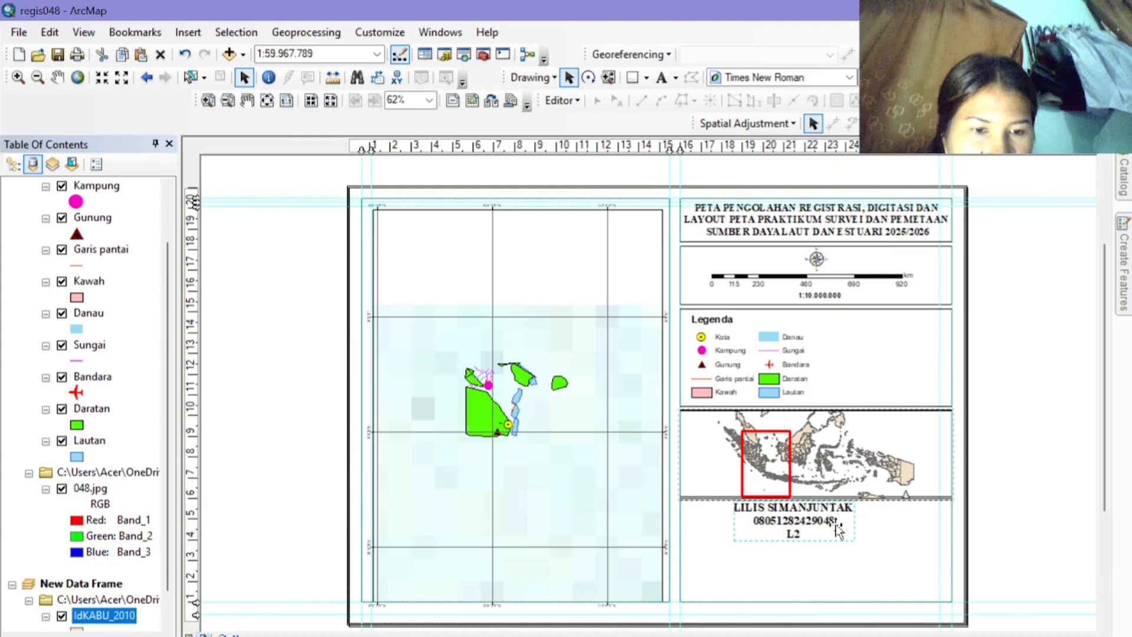
Step: Enlarge the author text to size 18 and move it into the right part of the bottom box
drag(838, 526, 907, 550)
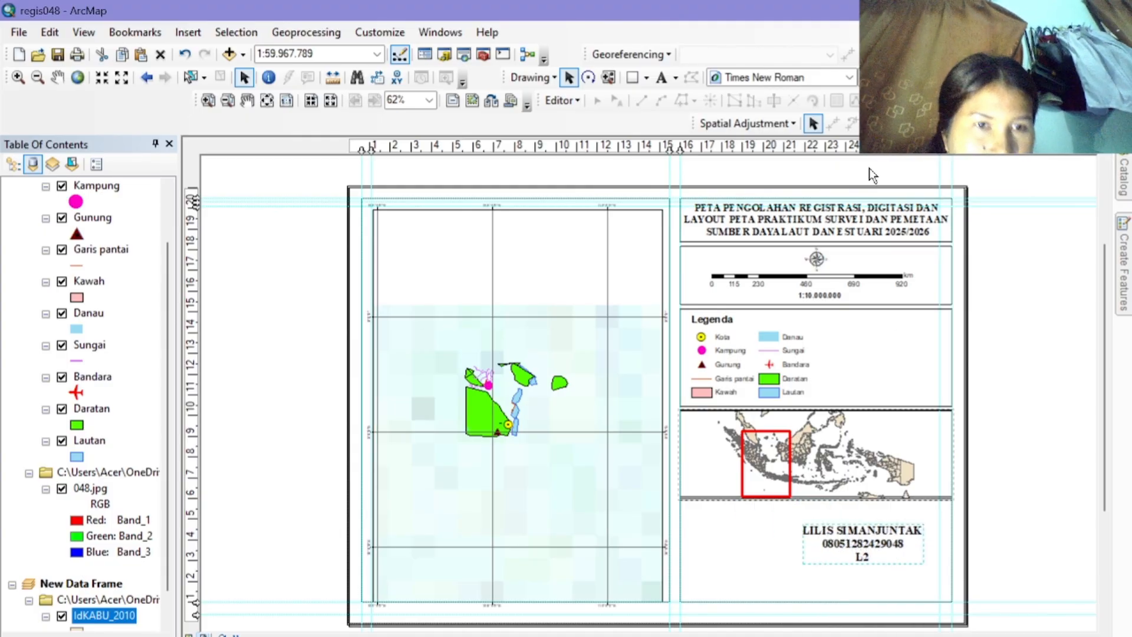
click(894, 77)
click(874, 185)
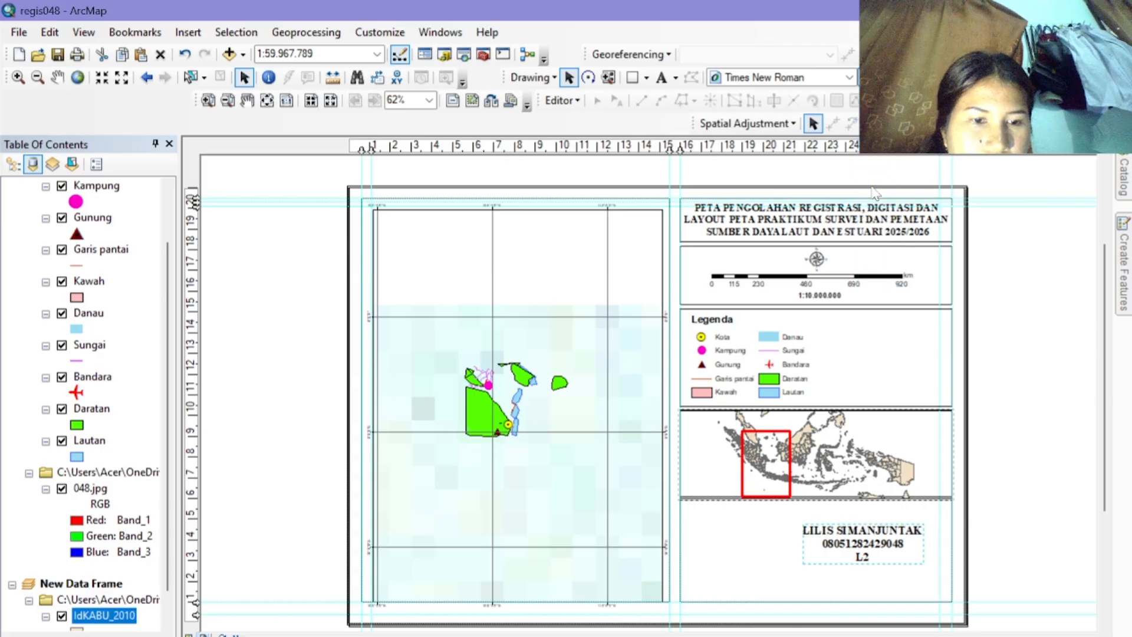
mouse_move(867, 534)
mouse_down()
mouse_move(871, 524)
mouse_move(867, 535)
mouse_up()
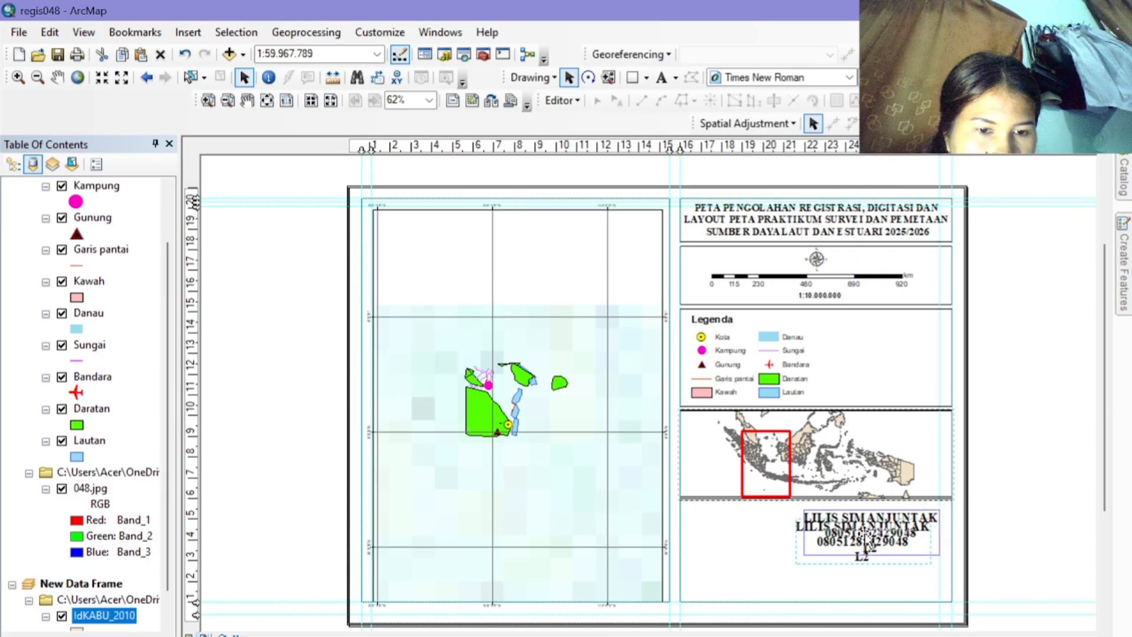
click(737, 541)
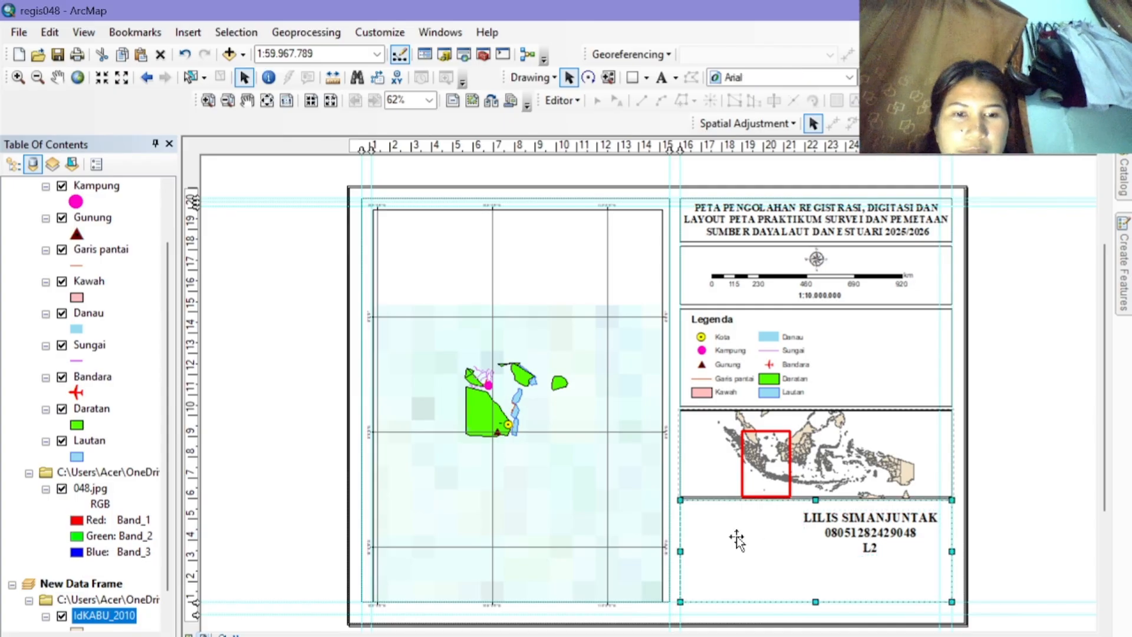
Step: Insert the picture logo-unsri (1), shrink it and place it in the upper-left corner of the author box
click(188, 32)
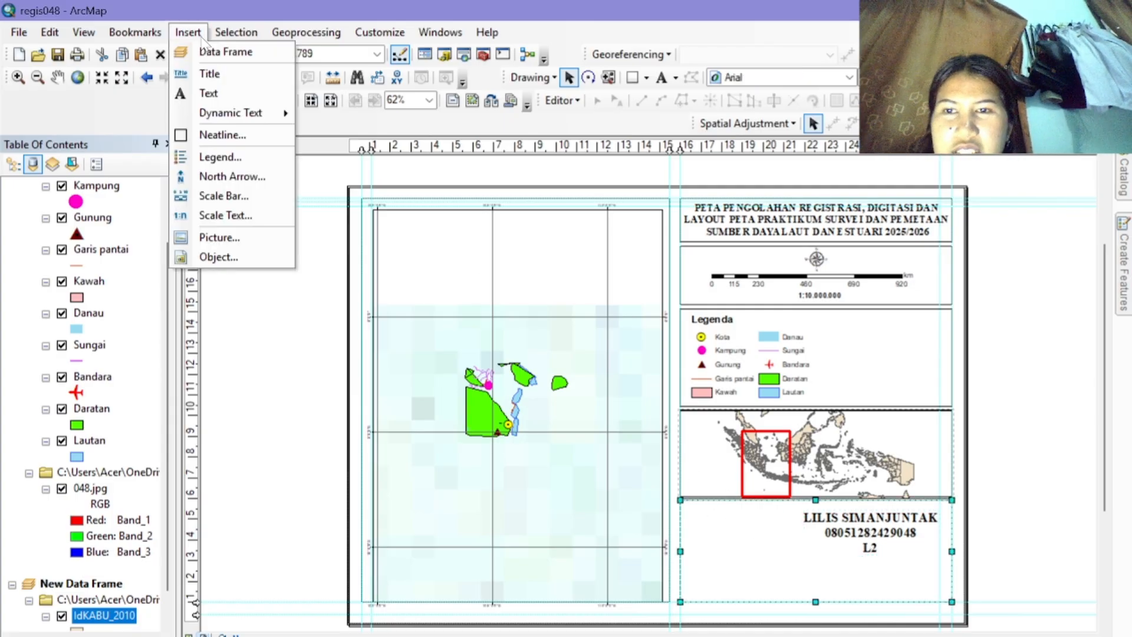
click(233, 238)
scroll(477, 413, down, 2)
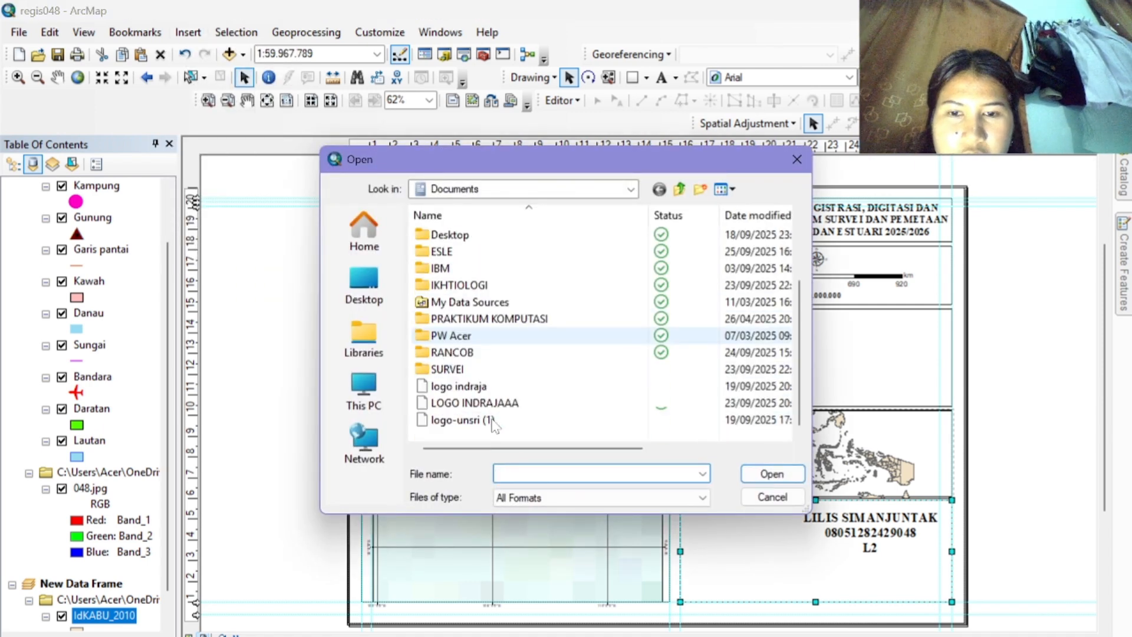
click(466, 420)
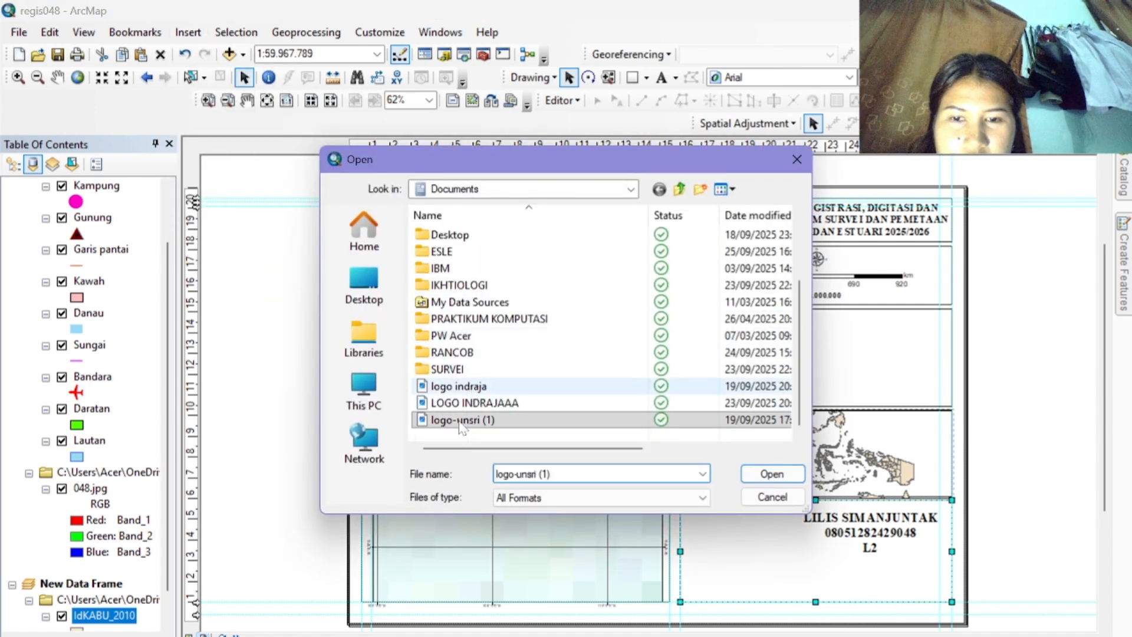
click(779, 474)
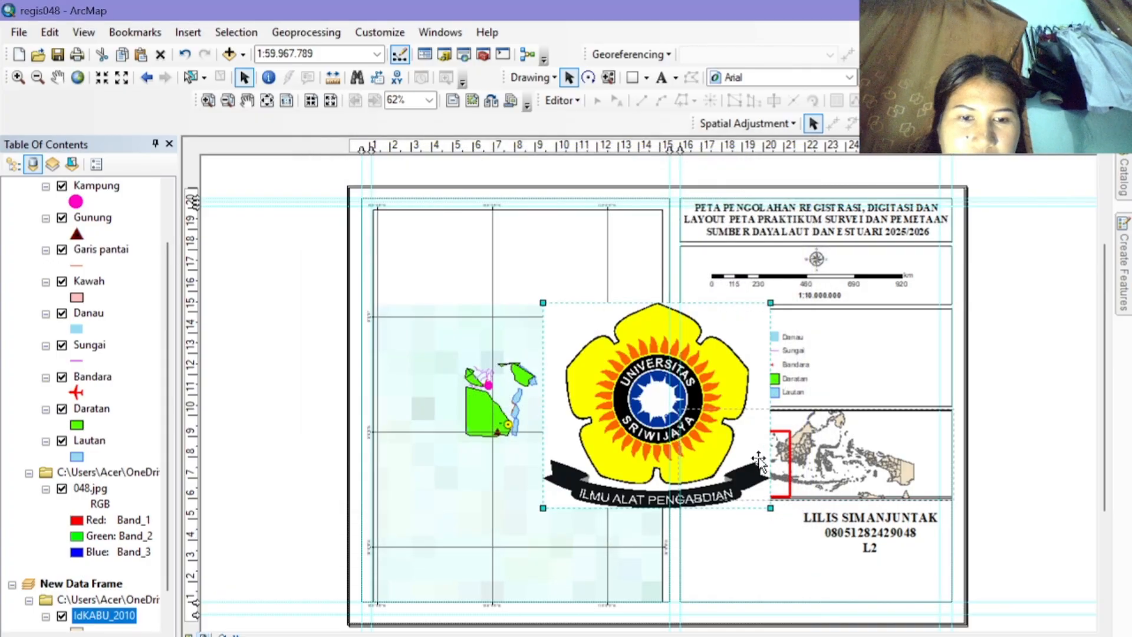
drag(770, 508, 639, 351)
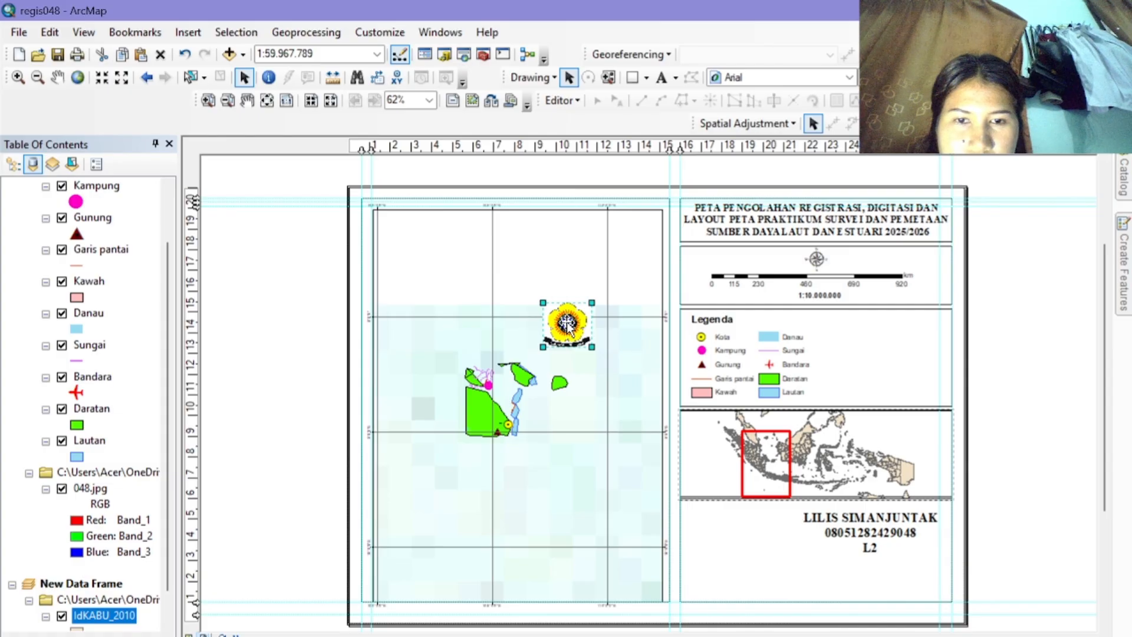
drag(568, 324, 716, 525)
click(761, 548)
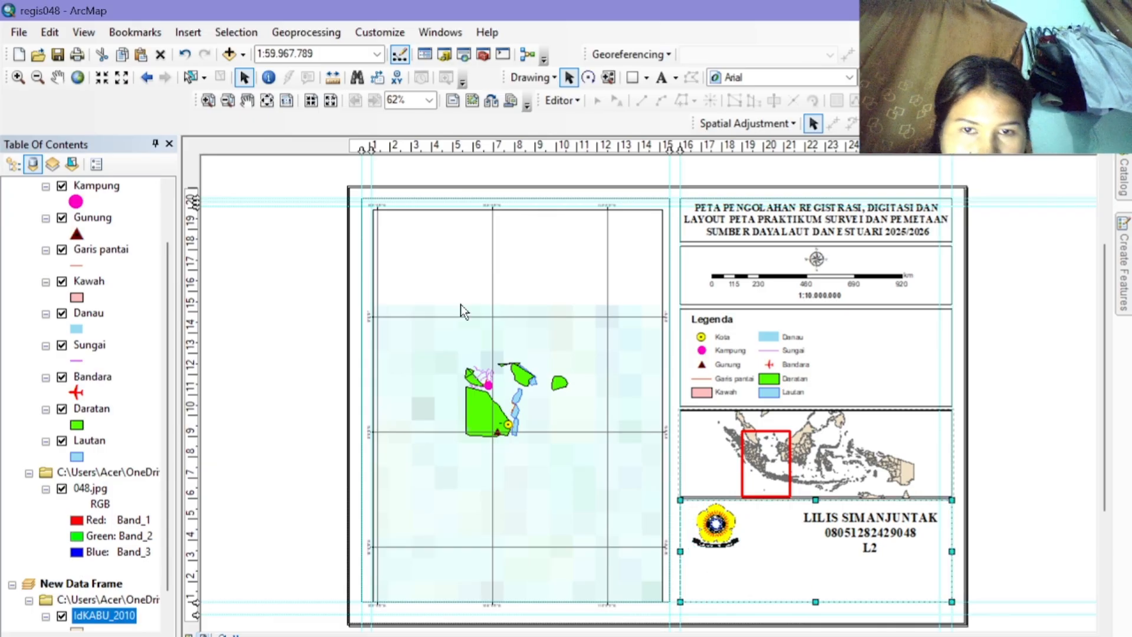
Step: Insert the picture LOGO INDRAJAAA, shrink it and place it below the university logo in the author box
click(195, 31)
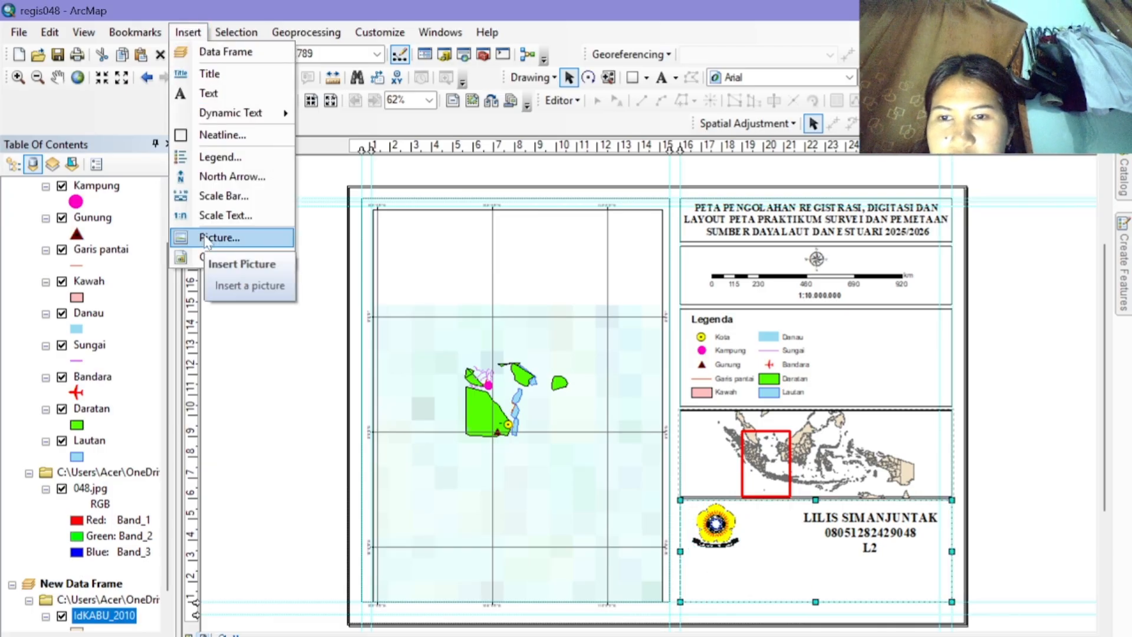
click(207, 239)
scroll(475, 383, down, 2)
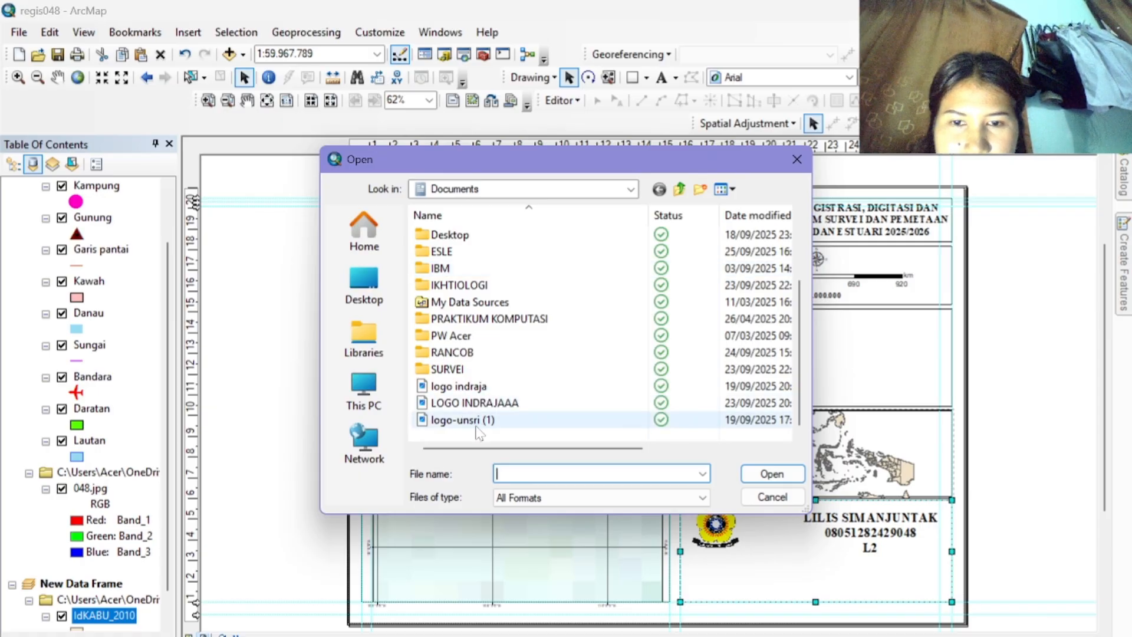
click(476, 406)
click(767, 474)
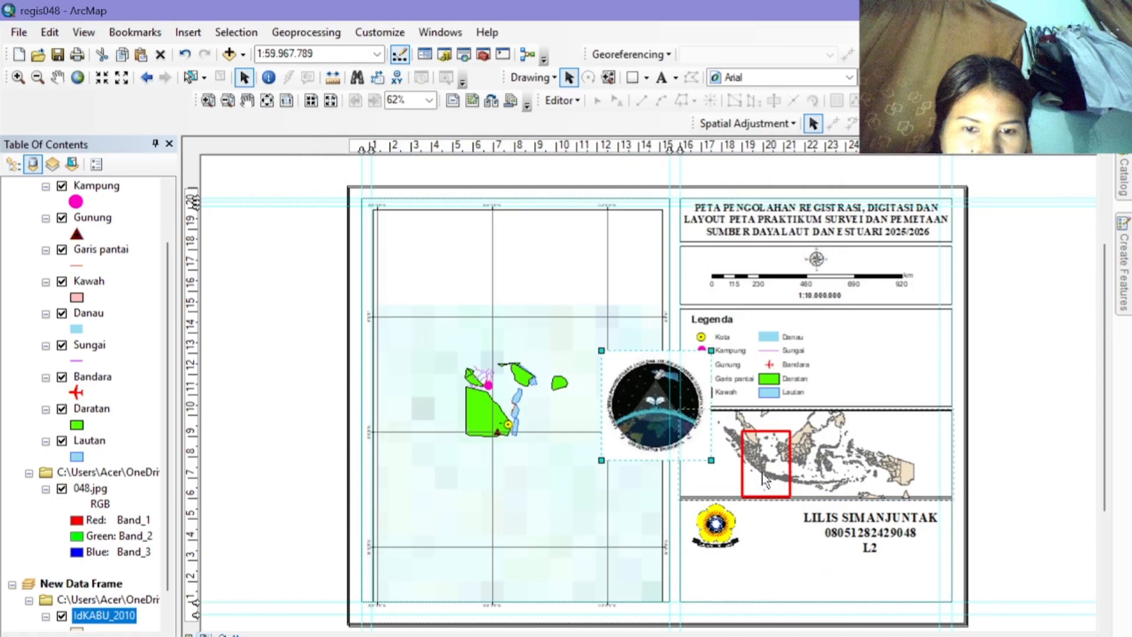
drag(710, 459, 720, 581)
click(771, 575)
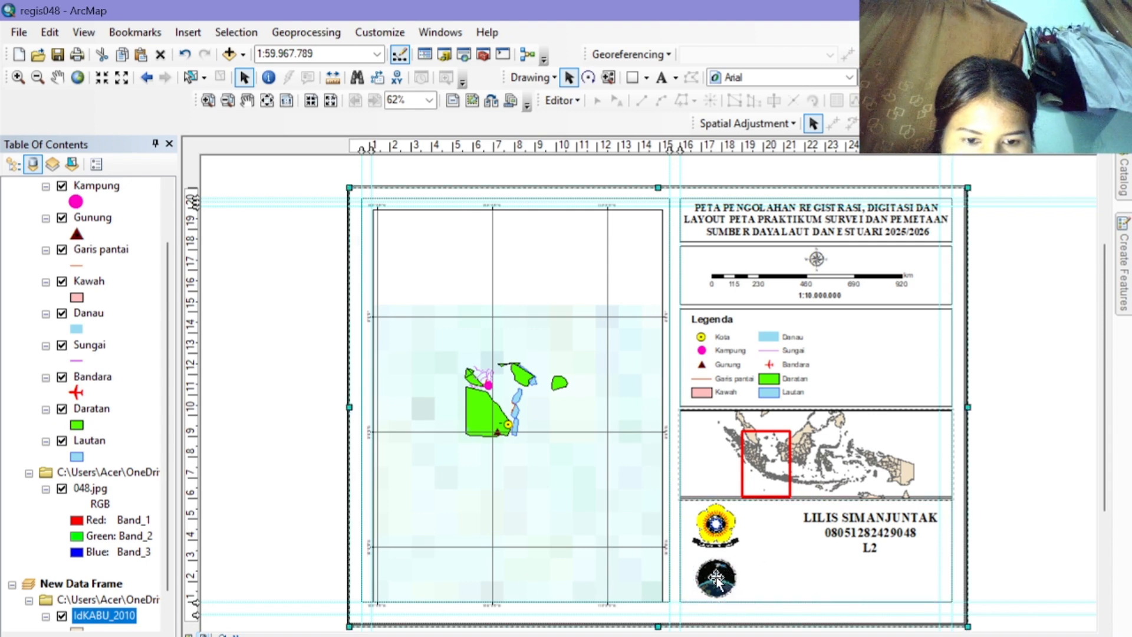
Step: Reposition and slightly shrink the Indraja logo directly below the university logo, and reduce the university logo to a similar size
drag(716, 578, 750, 561)
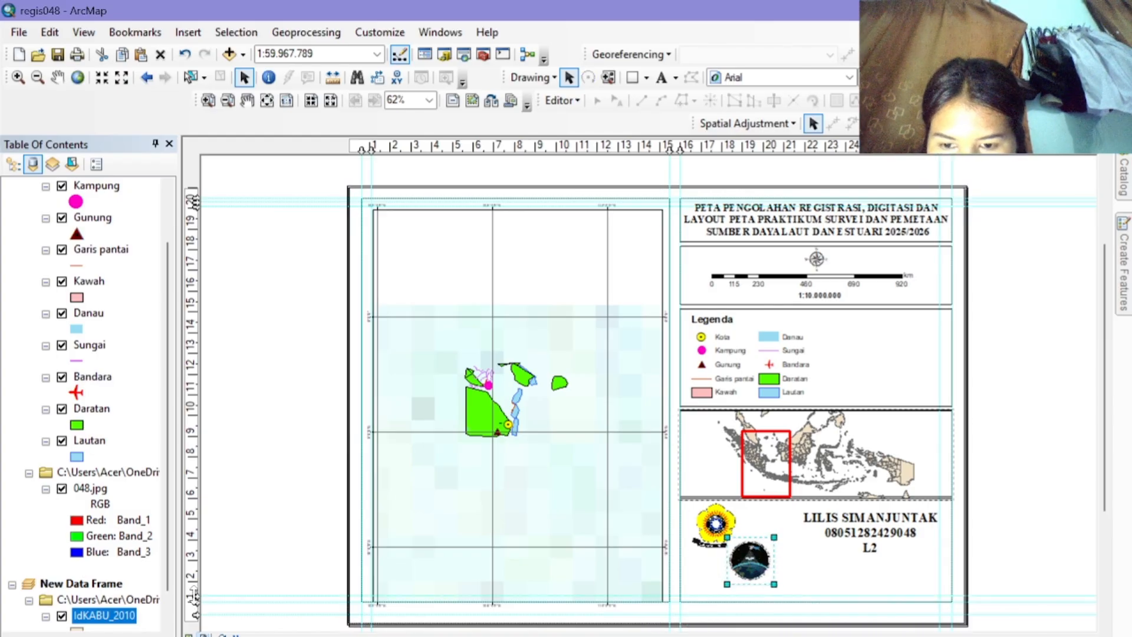
drag(760, 576, 738, 593)
click(723, 578)
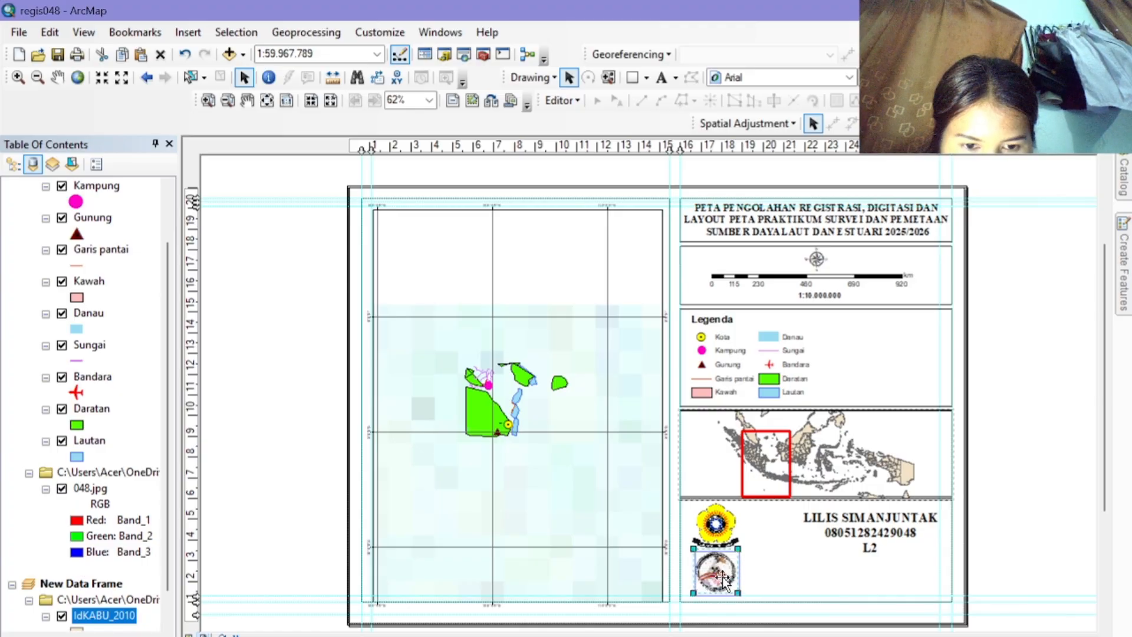
click(719, 540)
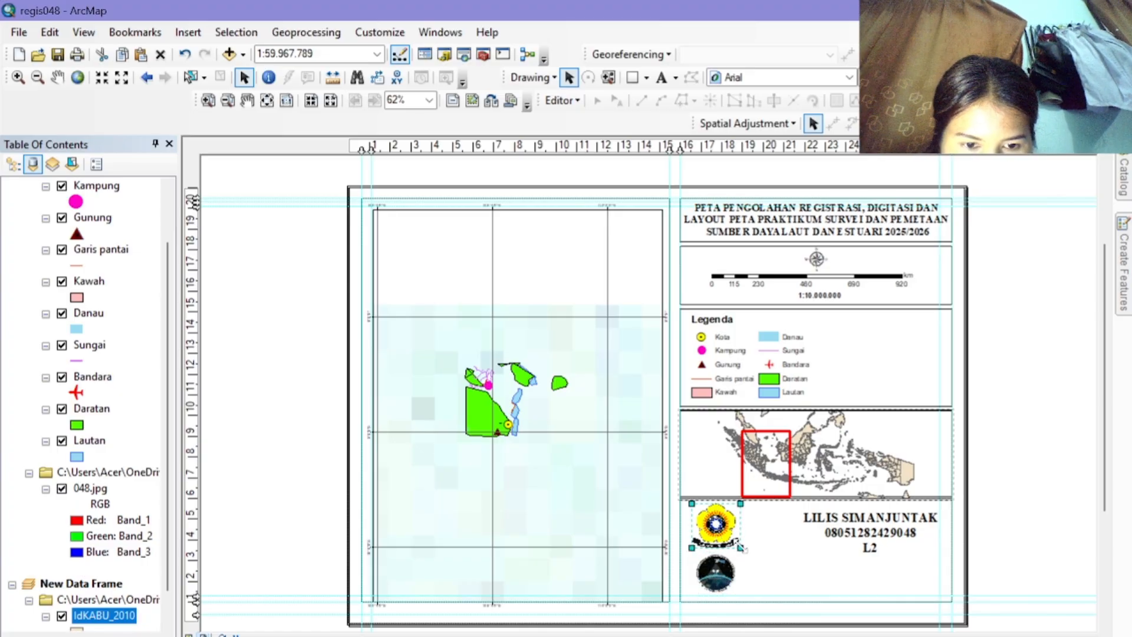
drag(740, 547, 736, 543)
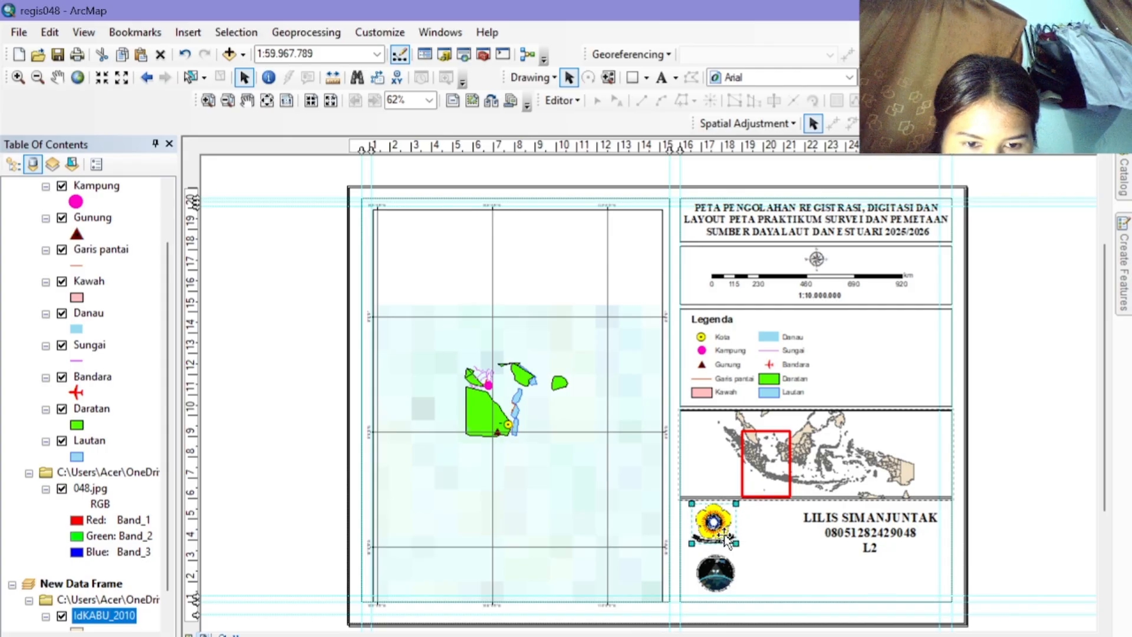
click(777, 534)
Step: Move the author text slightly left and down so it sits beside the two logos
click(860, 533)
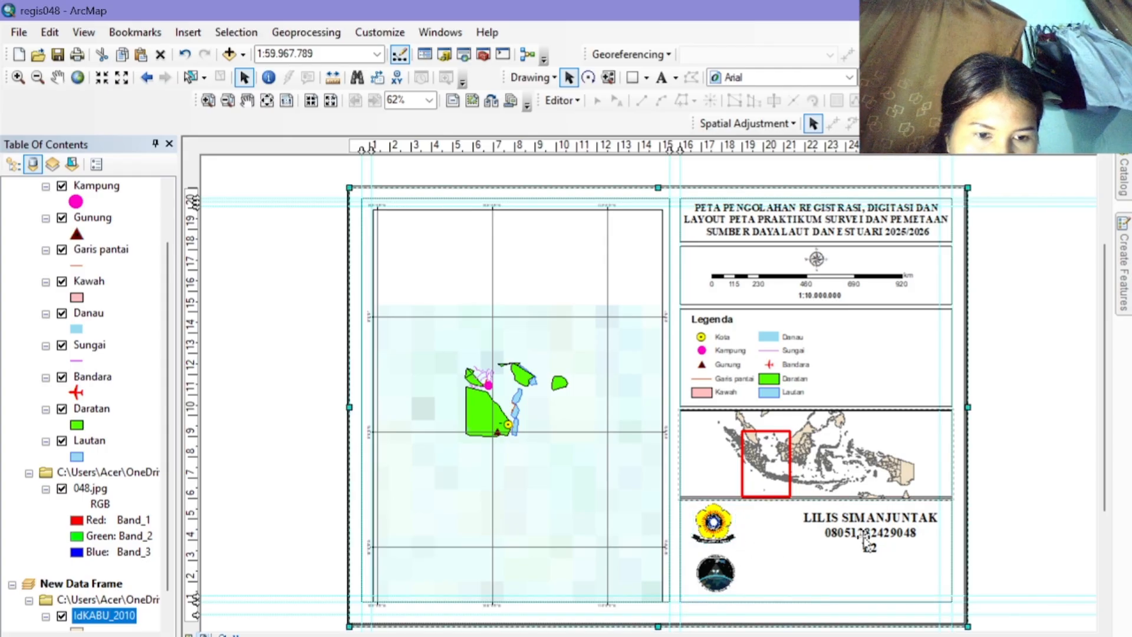
click(861, 537)
drag(870, 538, 847, 549)
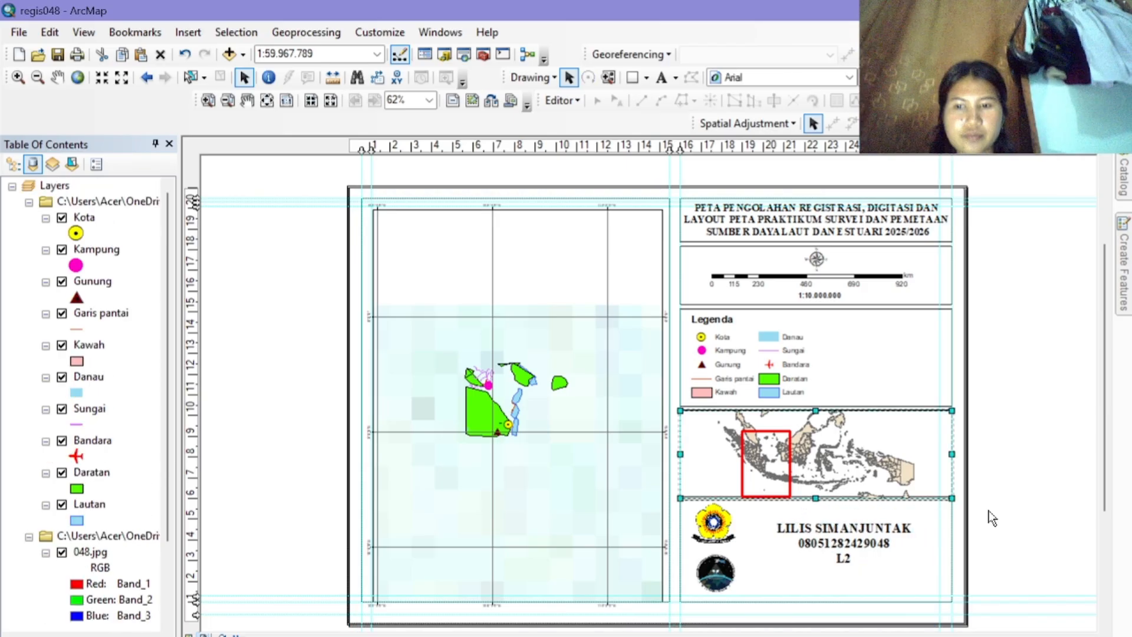
Step: Export the finished map layout as a PNG named regis048 in the ArcGIS folder
scroll(989, 515, down, 1)
scroll(989, 515, up, 2)
scroll(1006, 473, down, 2)
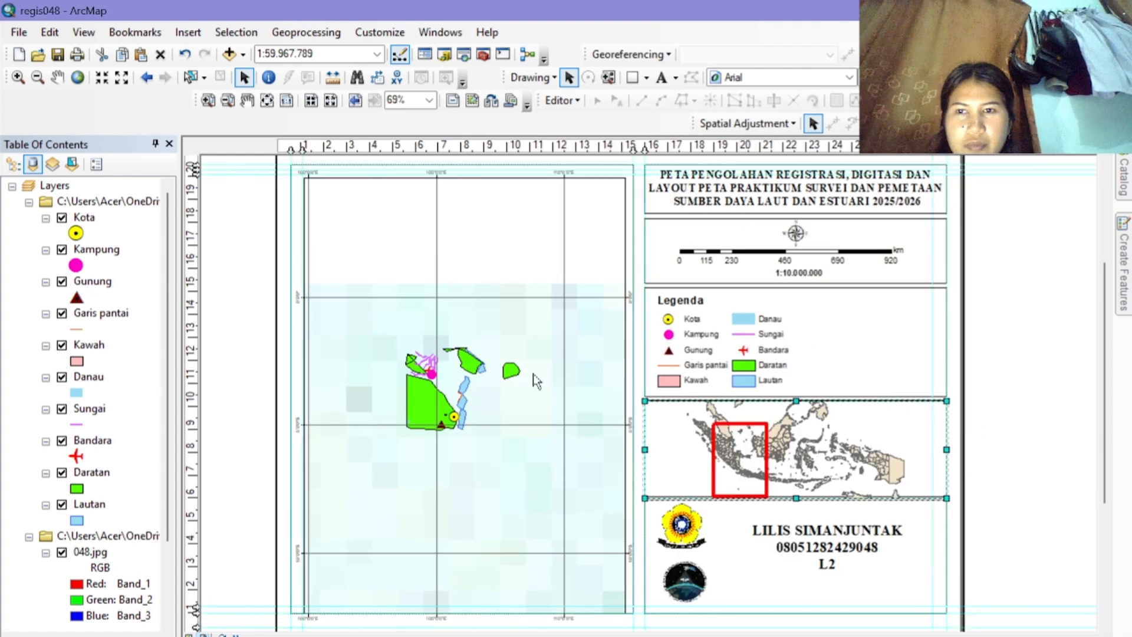
click(29, 36)
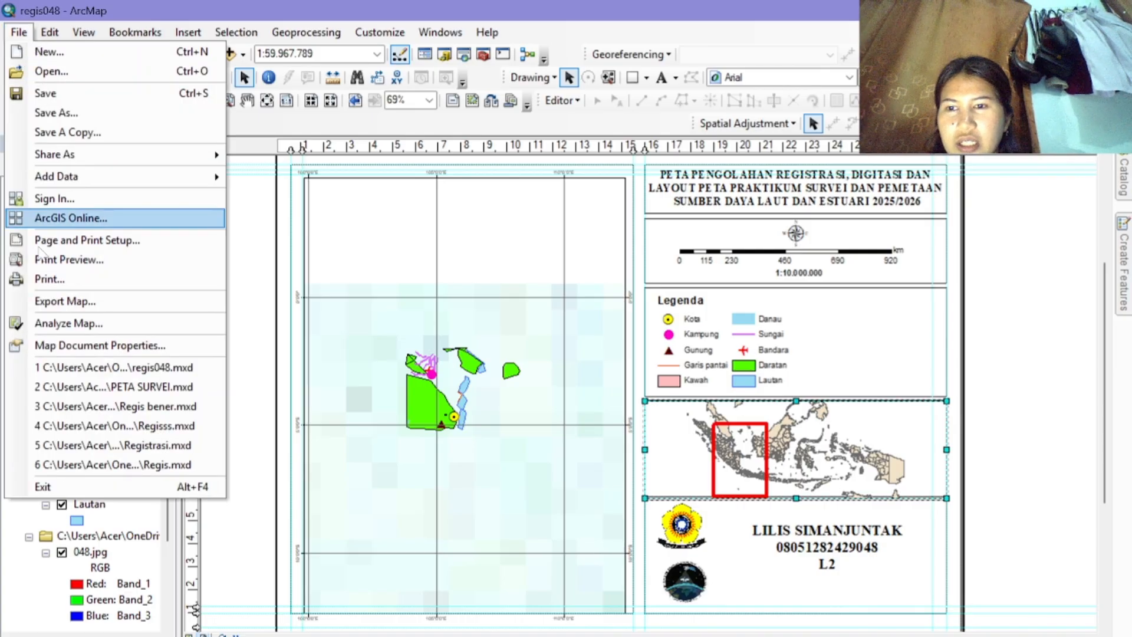
click(57, 302)
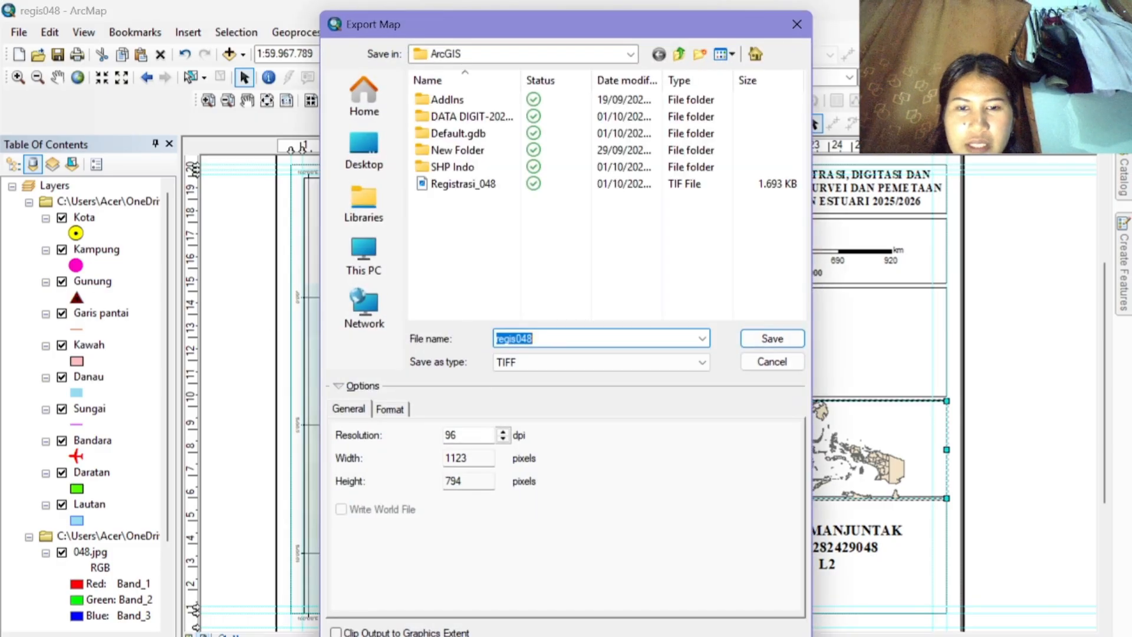
click(702, 363)
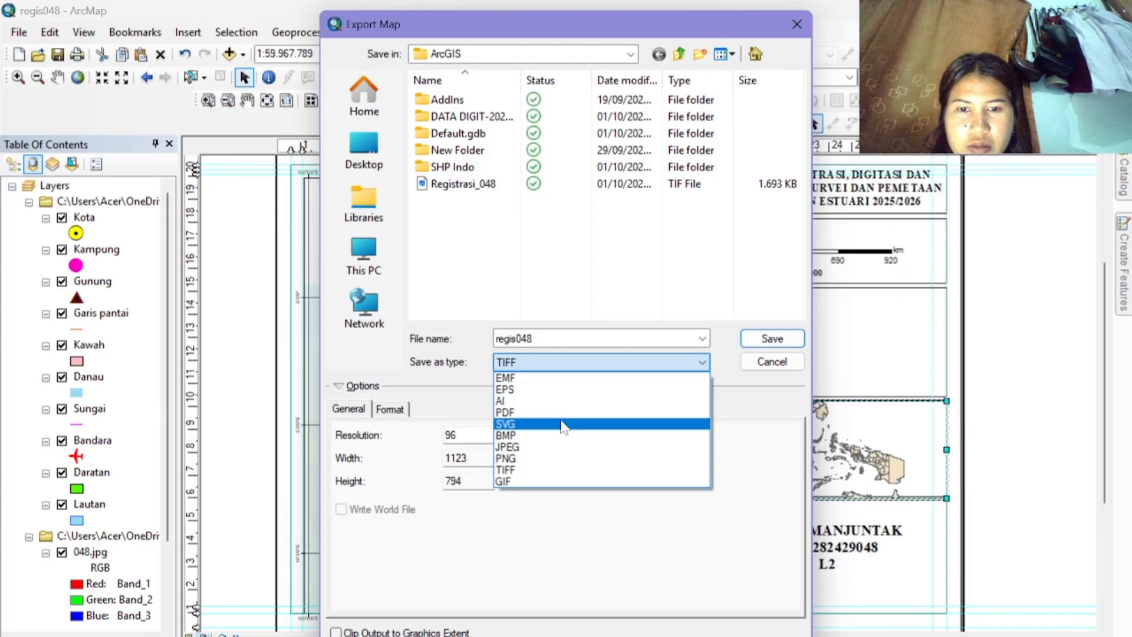
click(553, 459)
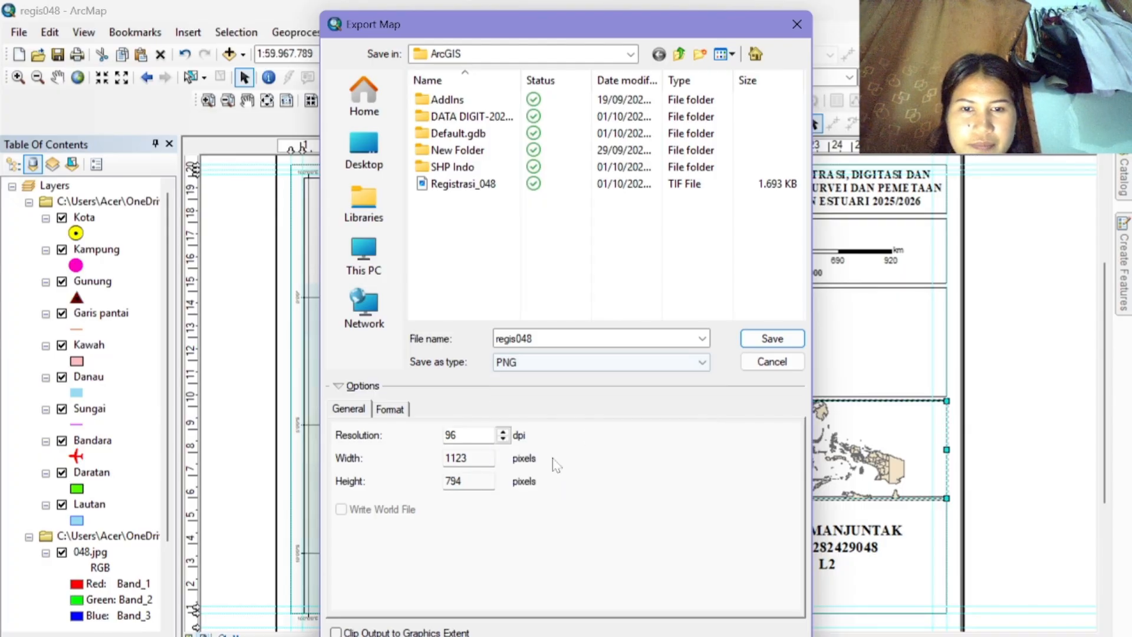
click(768, 338)
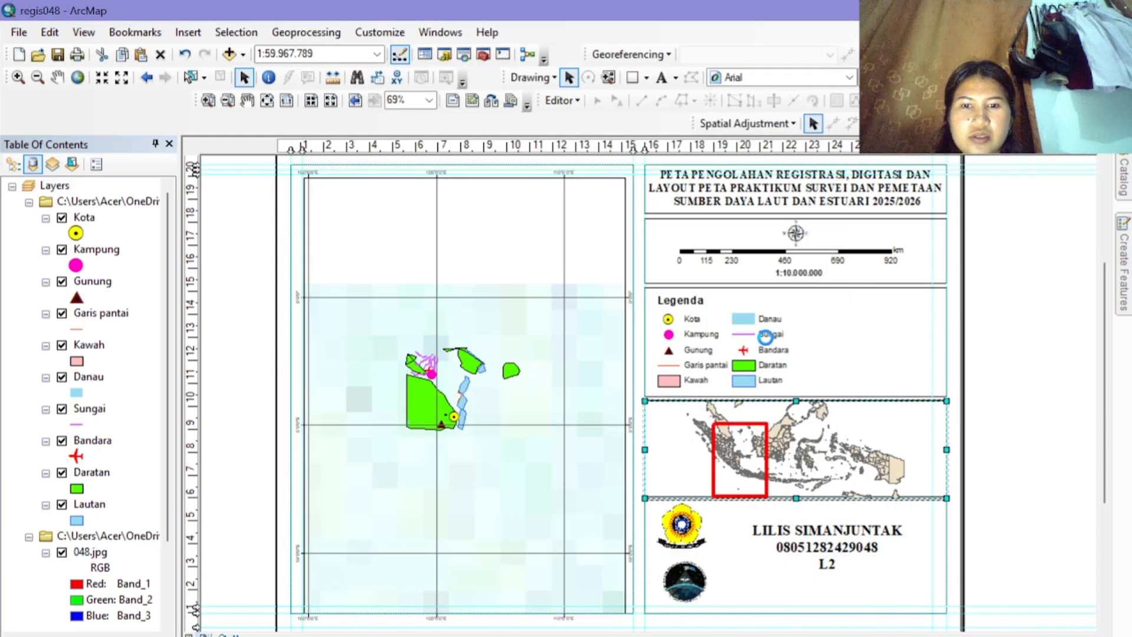